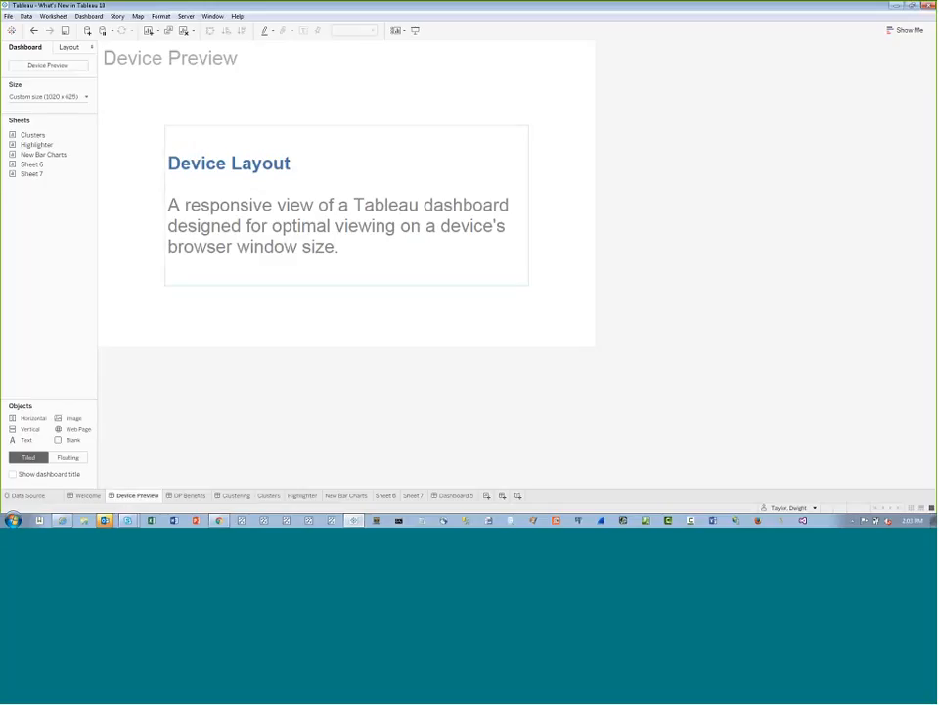
# Check the dashboard's layout settings, then turn on Device Preview for the dashboard
pyautogui.click(69, 47)
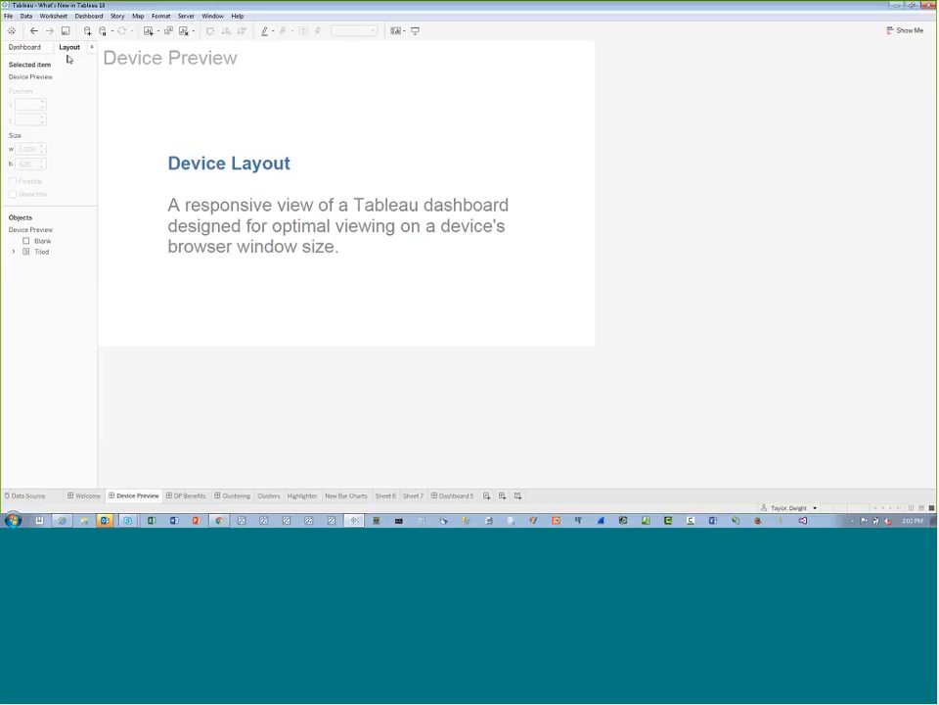
pyautogui.click(25, 47)
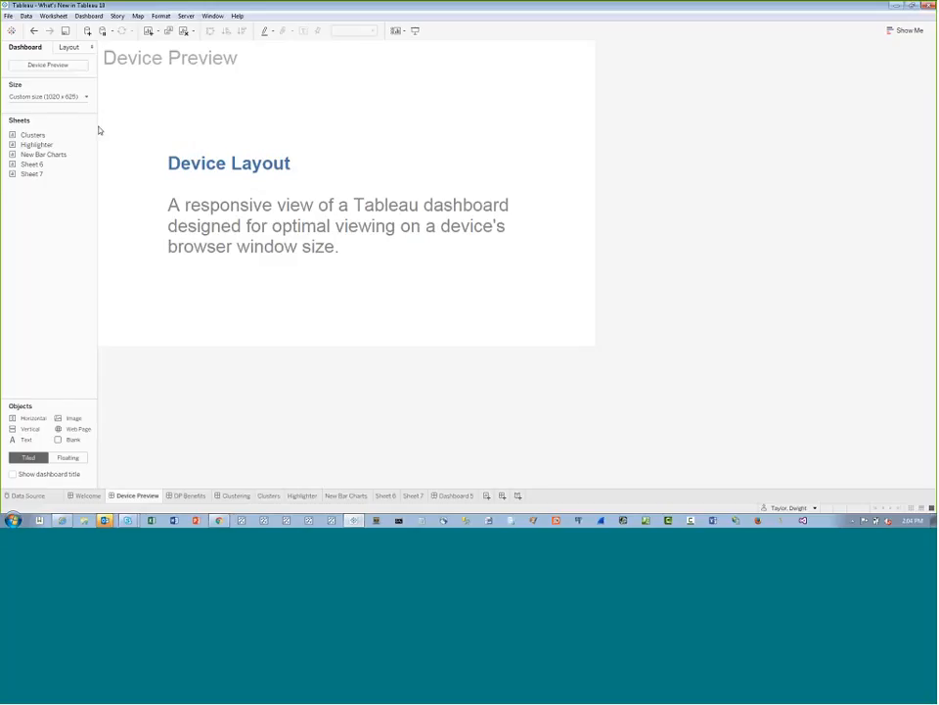
pyautogui.click(56, 70)
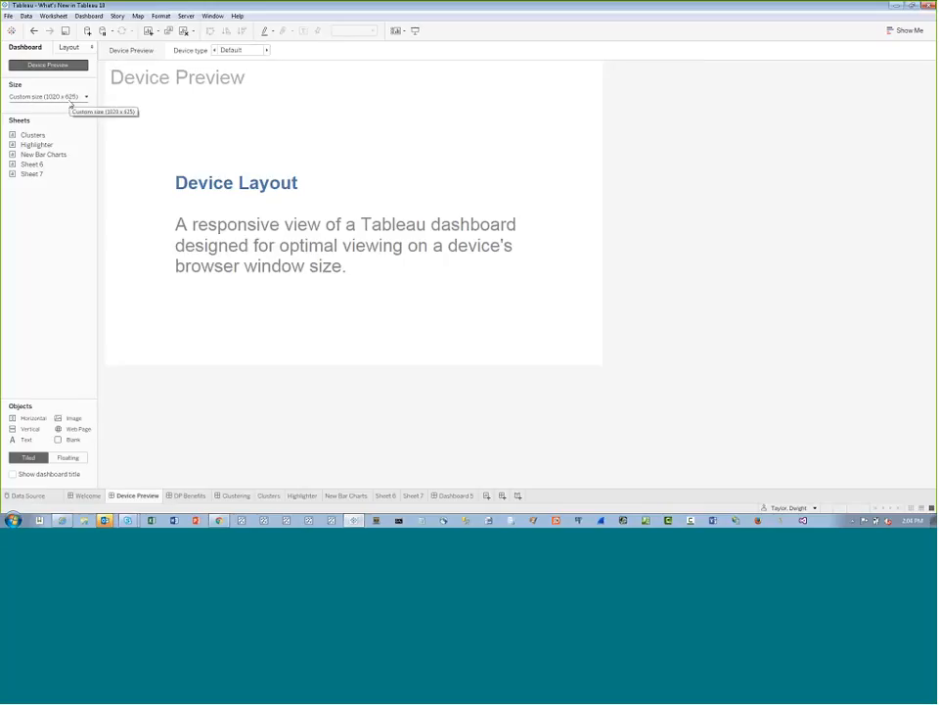
# Preview the dashboard as Desktop on the Generic Desktop Monitor and examine the full extent of its screen frame
pyautogui.click(267, 50)
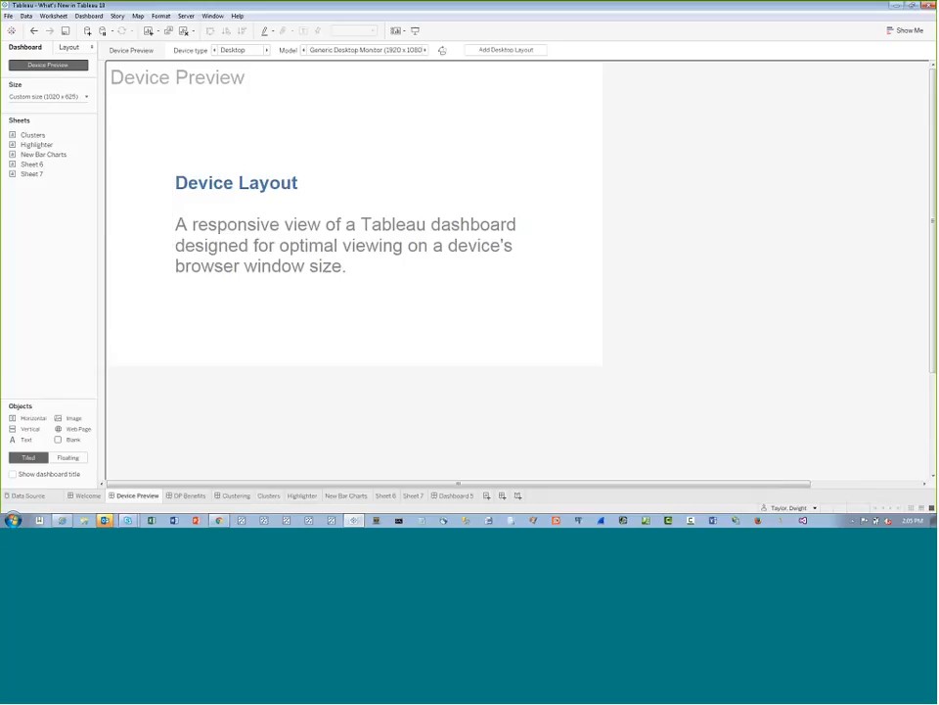
pyautogui.click(215, 51)
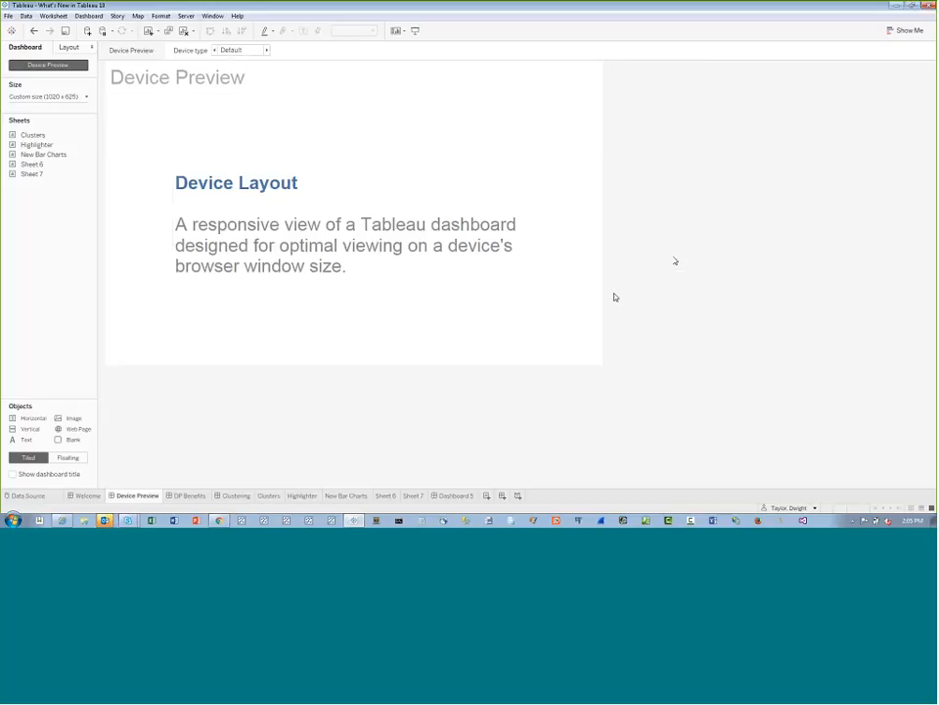
pyautogui.click(267, 50)
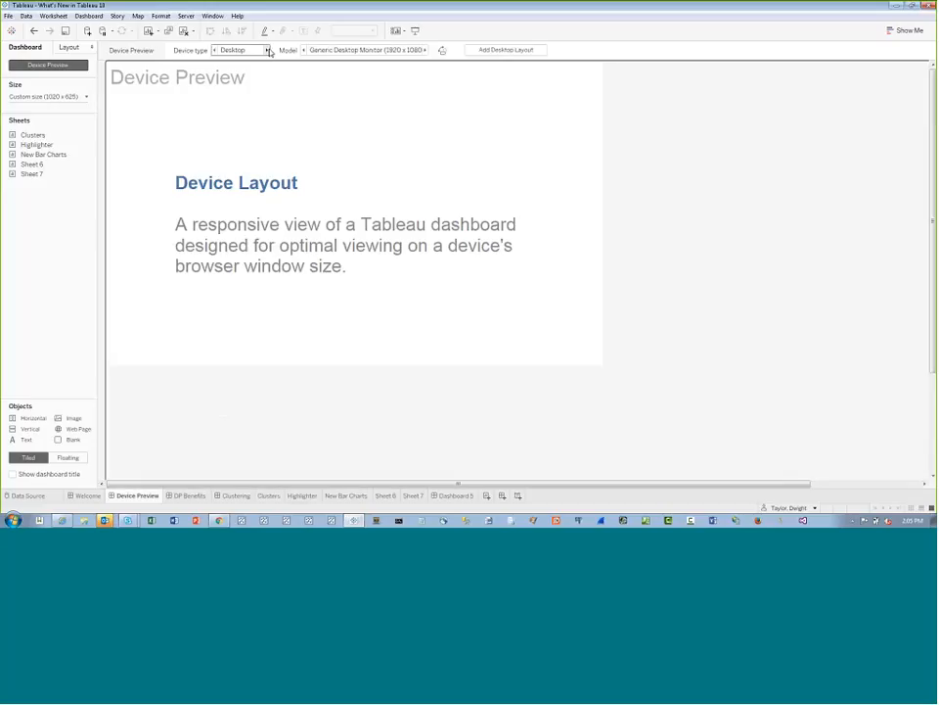
pyautogui.moveTo(803, 484); pyautogui.dragTo(918, 485)
pyautogui.moveTo(933, 362); pyautogui.dragTo(932, 460)
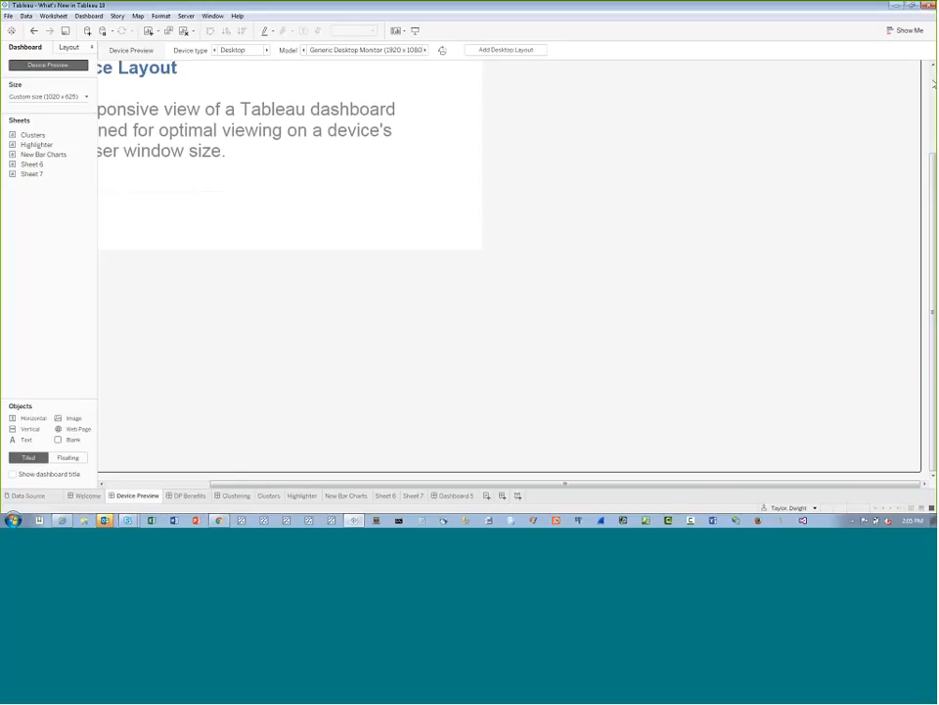
pyautogui.scroll(3, 914, 101)
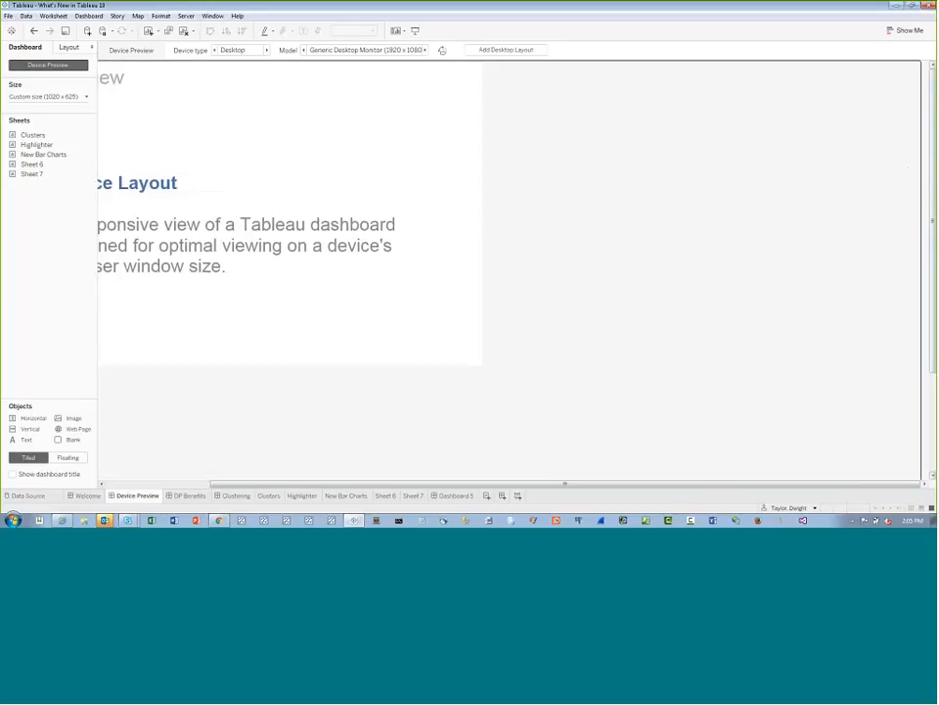
pyautogui.moveTo(758, 483); pyautogui.dragTo(644, 484)
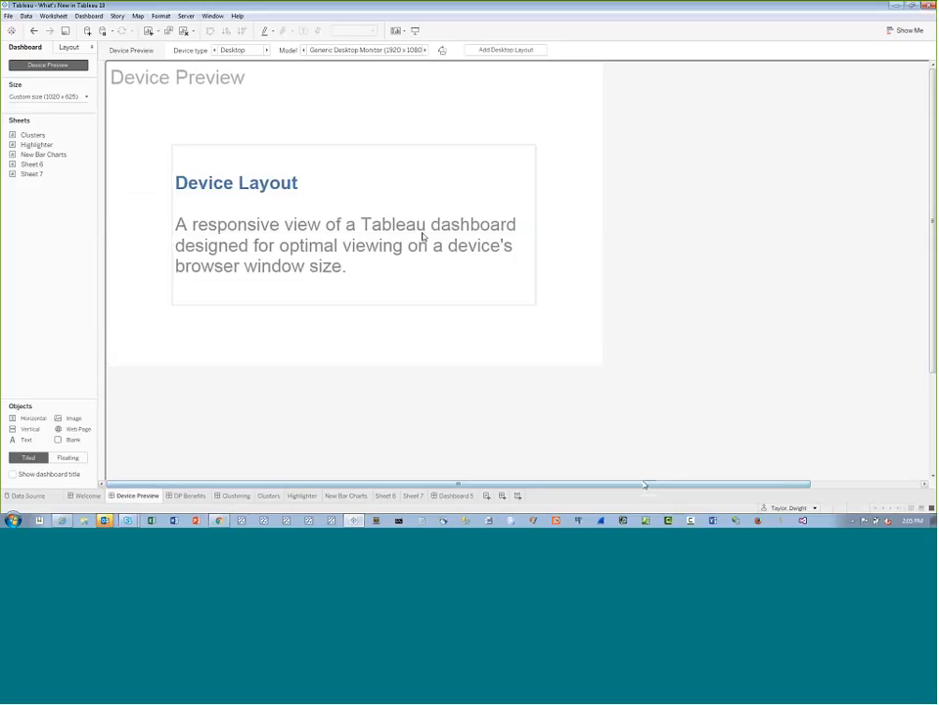
# Preview the dashboard as Tablet, comparing the Generic Tablet with the iPad (1024 x 768) model
pyautogui.click(266, 50)
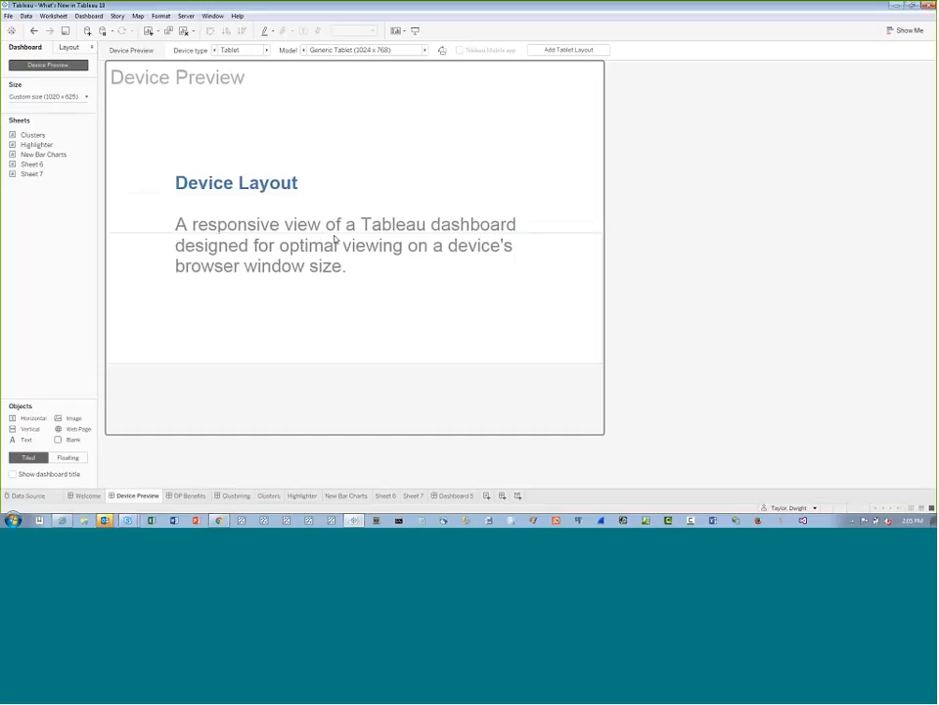
pyautogui.click(426, 51)
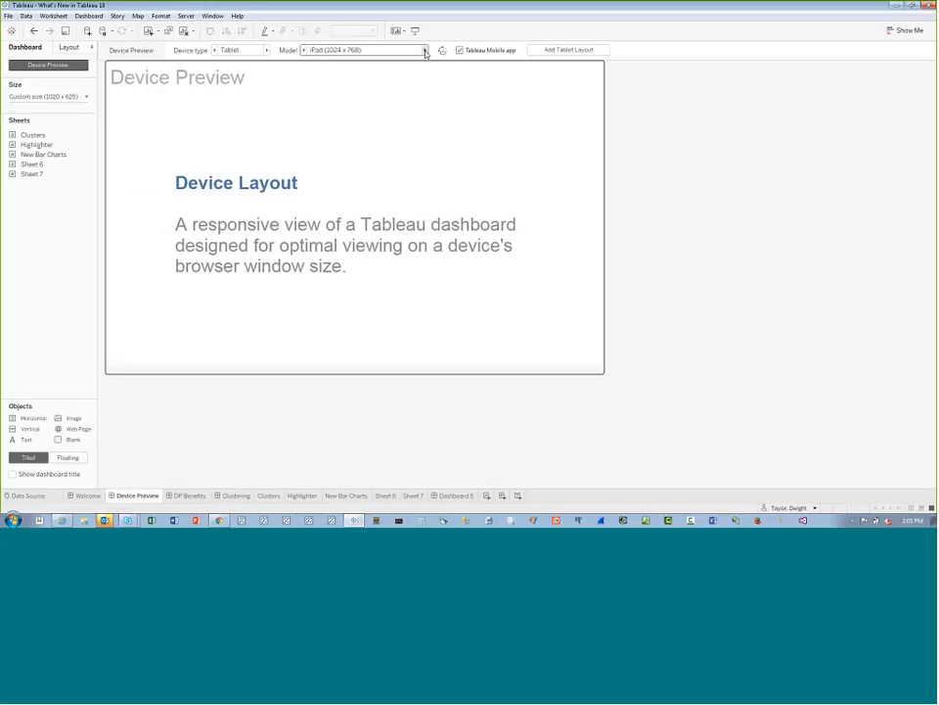
pyautogui.click(305, 52)
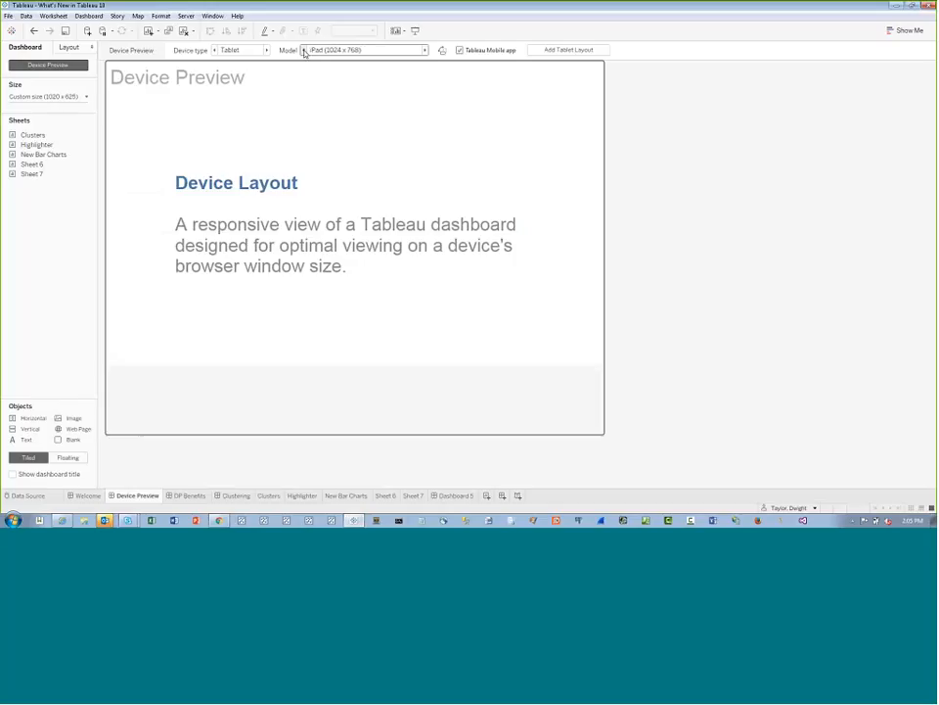
pyautogui.click(426, 51)
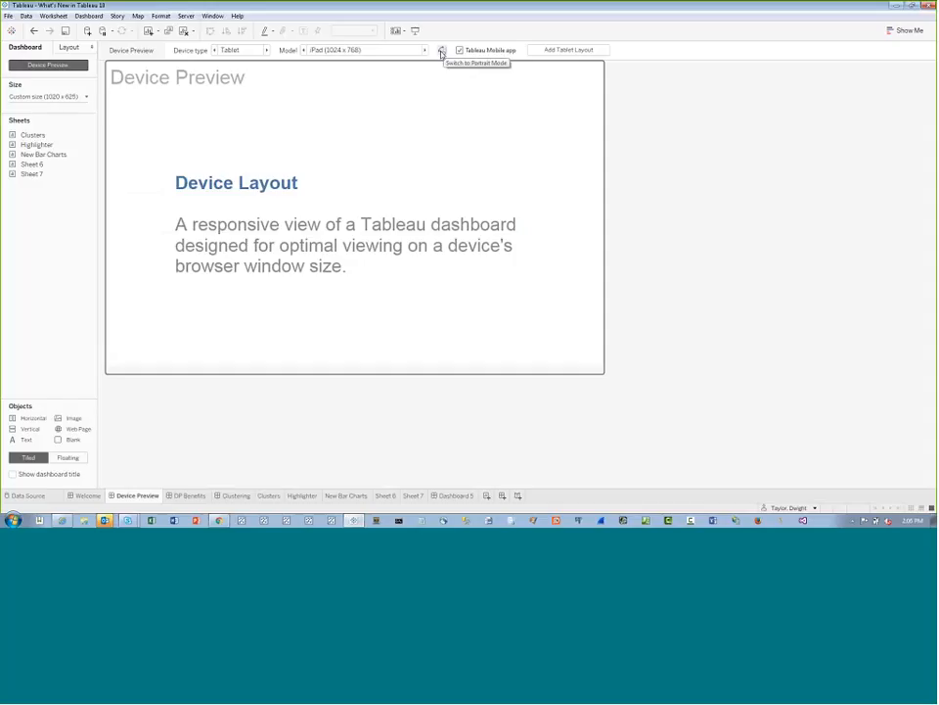
# Compare portrait and landscape orientation in the iPad preview, ending in landscape
pyautogui.click(443, 52)
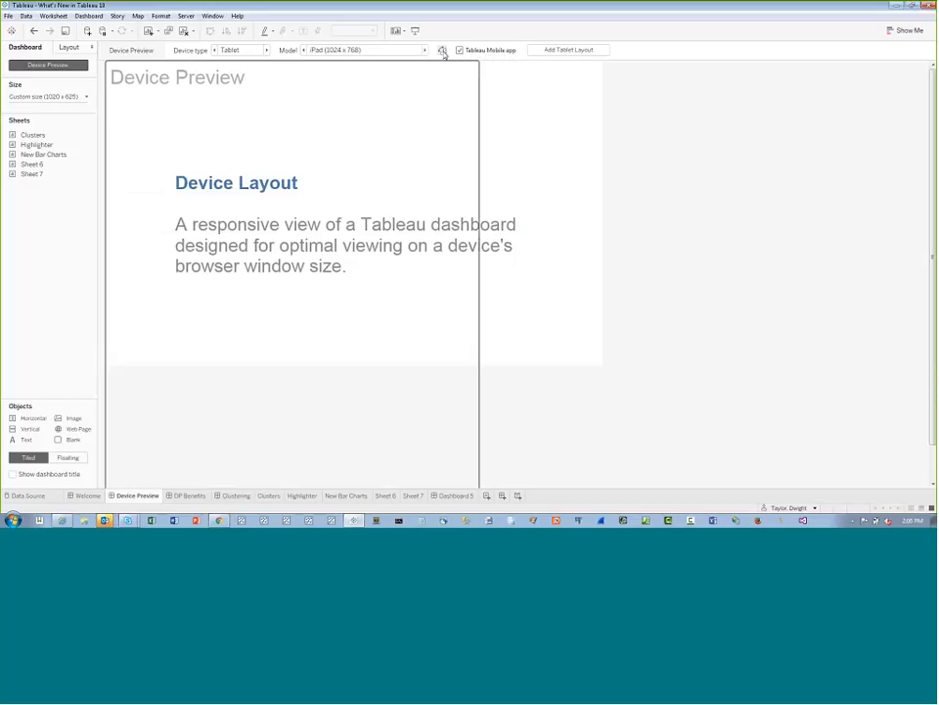
pyautogui.click(442, 52)
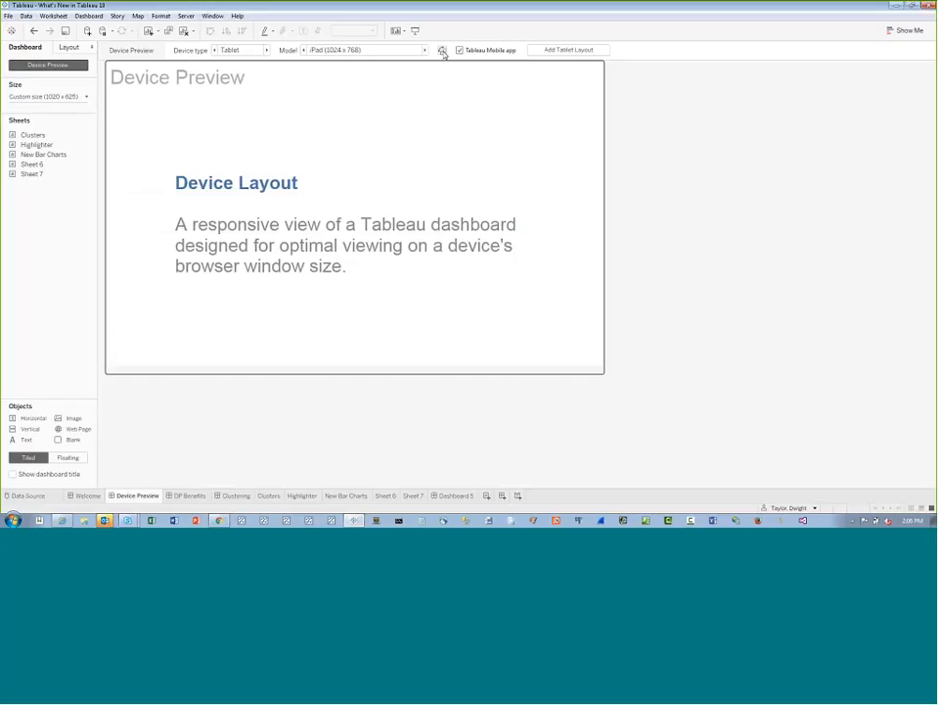
pyautogui.click(443, 52)
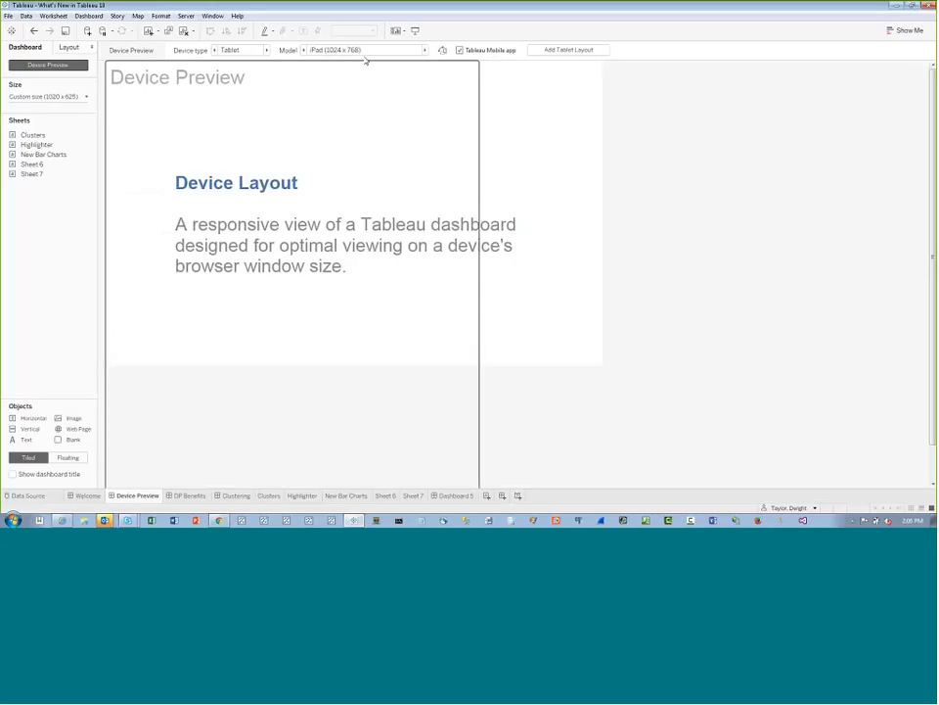
pyautogui.click(441, 52)
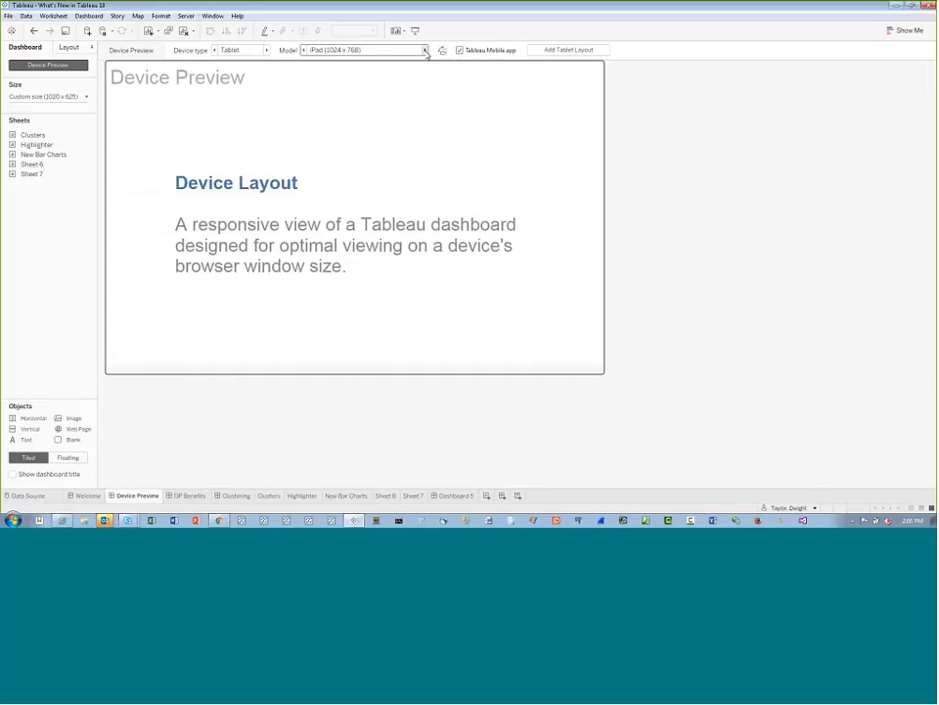
# Set the preview's device type to Phone and compare its landscape and portrait orientations, ending in portrait
pyautogui.click(267, 50)
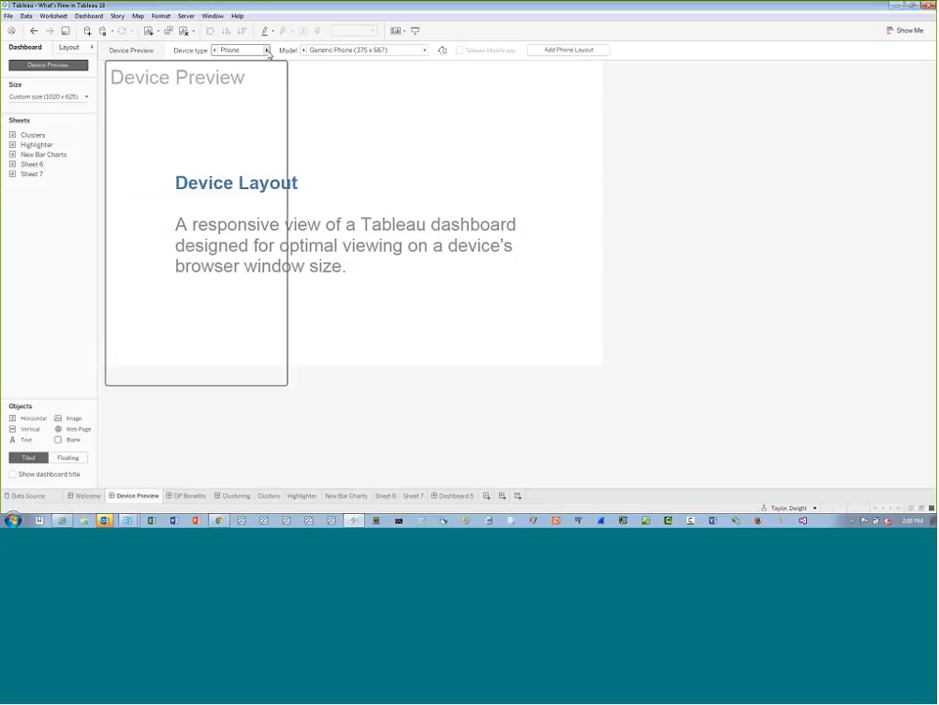
pyautogui.click(442, 50)
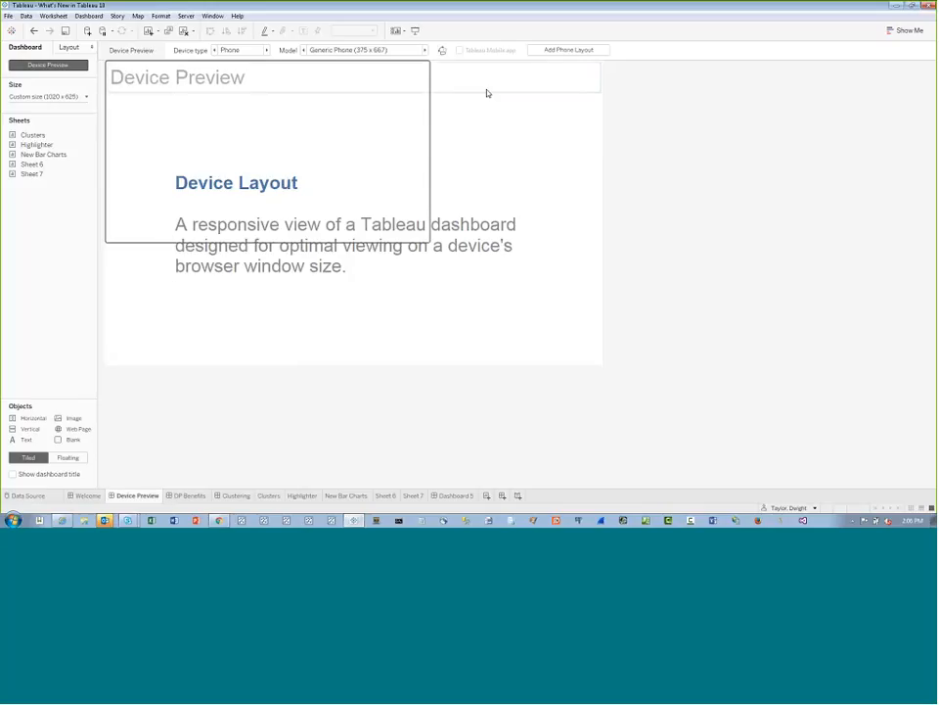
pyautogui.click(442, 50)
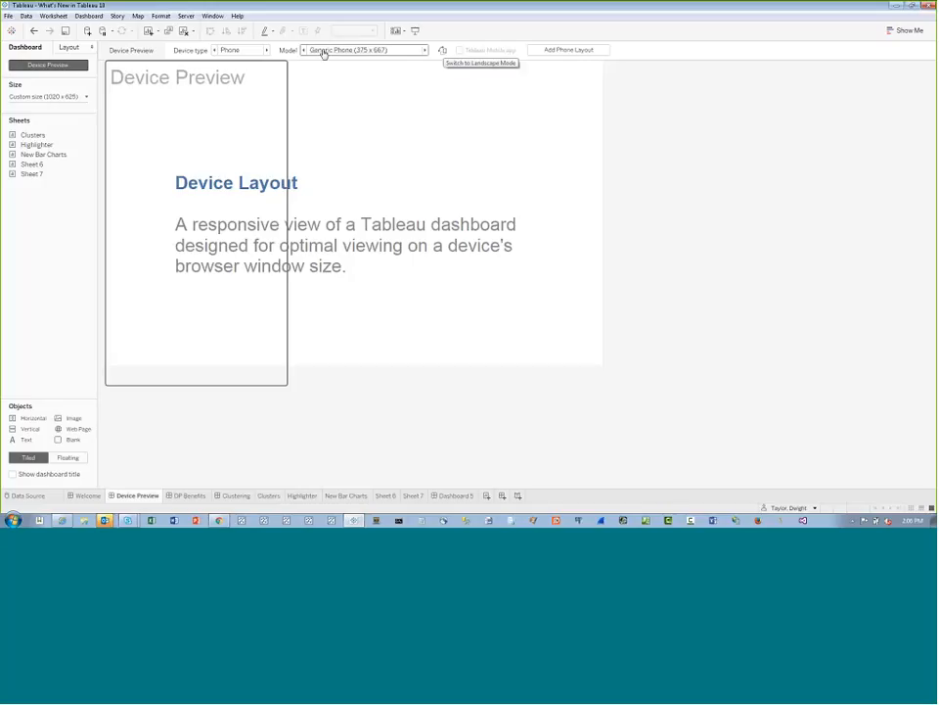
# Cycle through the phone models, including iPhone 6s Plus, Samsung Galaxy Note 4 and Nexus 6P, returning to Generic Phone (375 x 667)
pyautogui.click(426, 50)
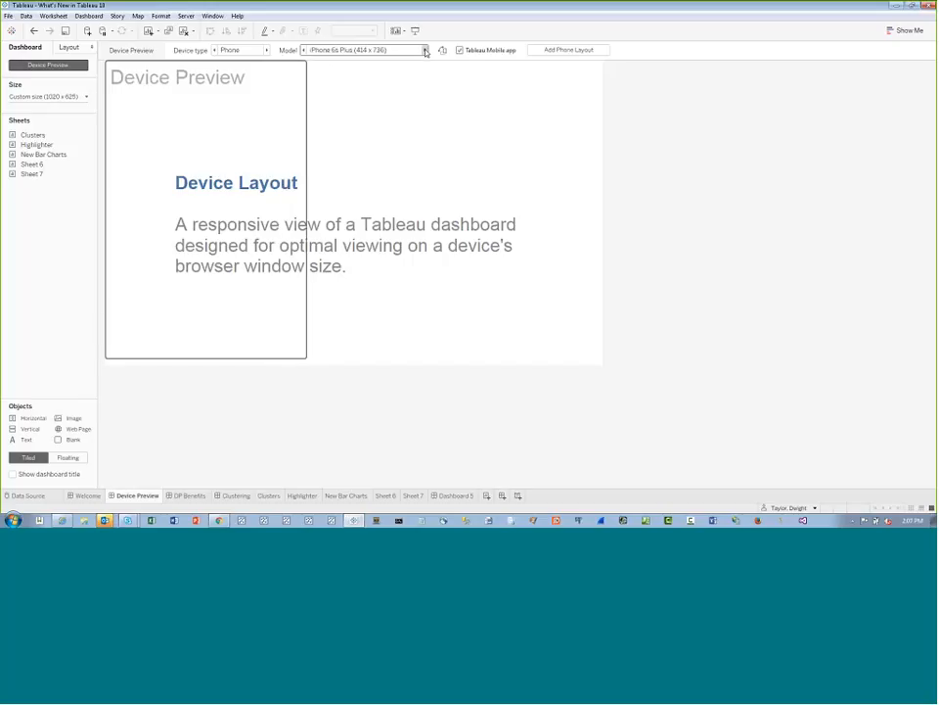
pyautogui.click(426, 50)
pyautogui.click(425, 51)
pyautogui.click(426, 50)
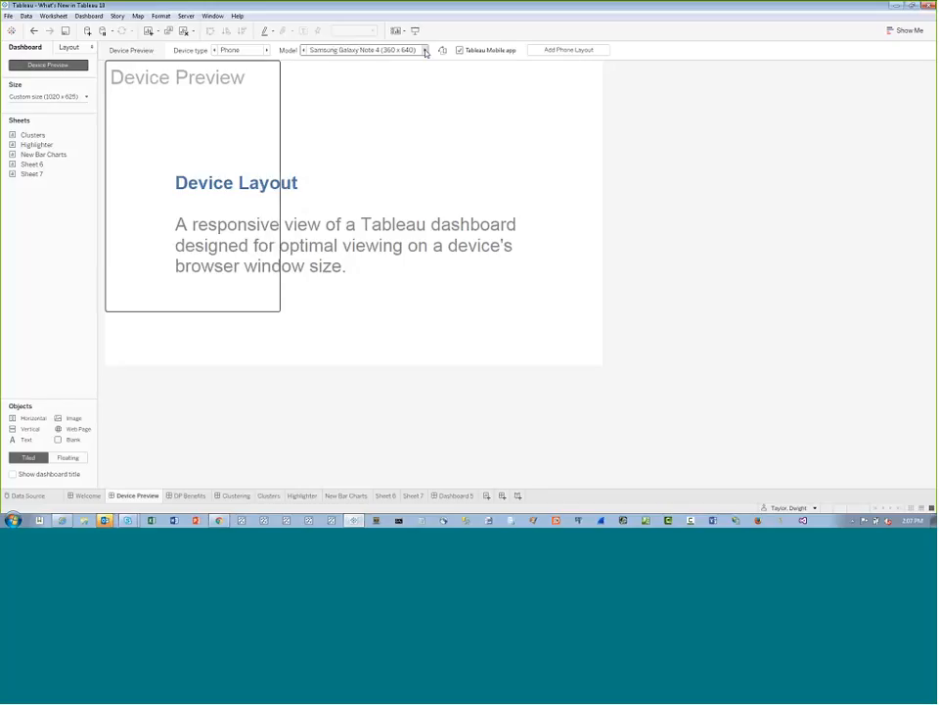
pyautogui.click(426, 49)
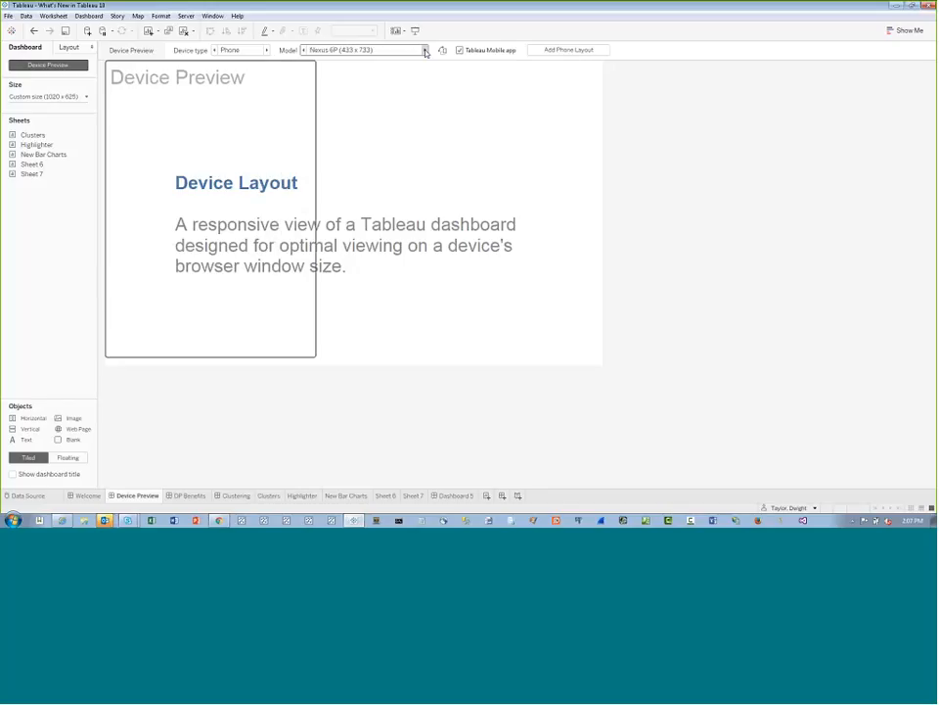
pyautogui.click(426, 50)
pyautogui.click(425, 49)
pyautogui.click(426, 50)
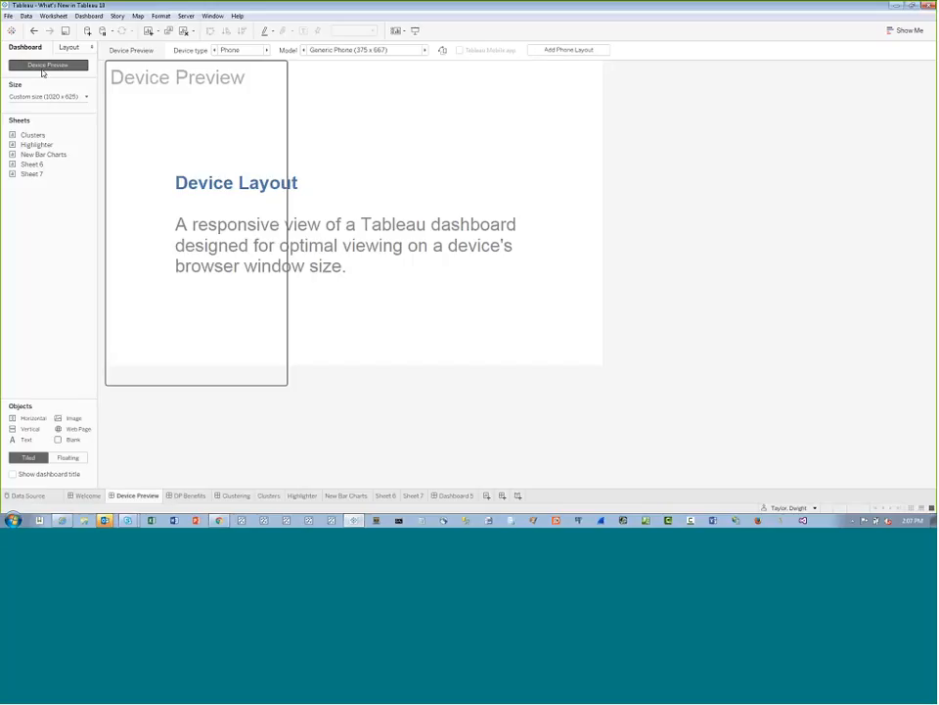
# Add a phone layout to the dashboard and set its size to Fit all
pyautogui.click(573, 50)
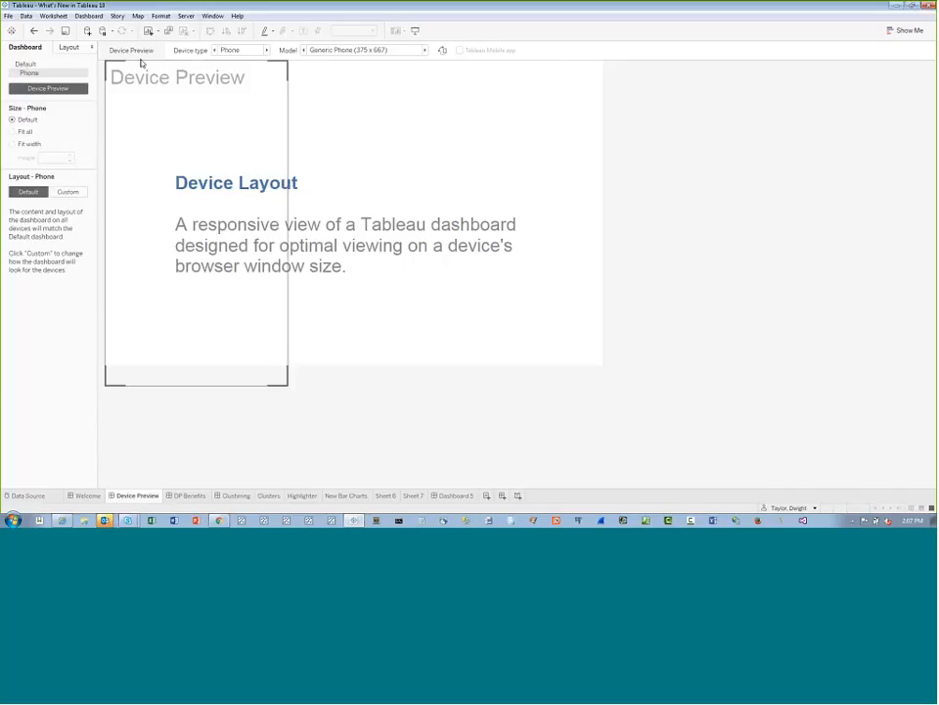
pyautogui.click(32, 65)
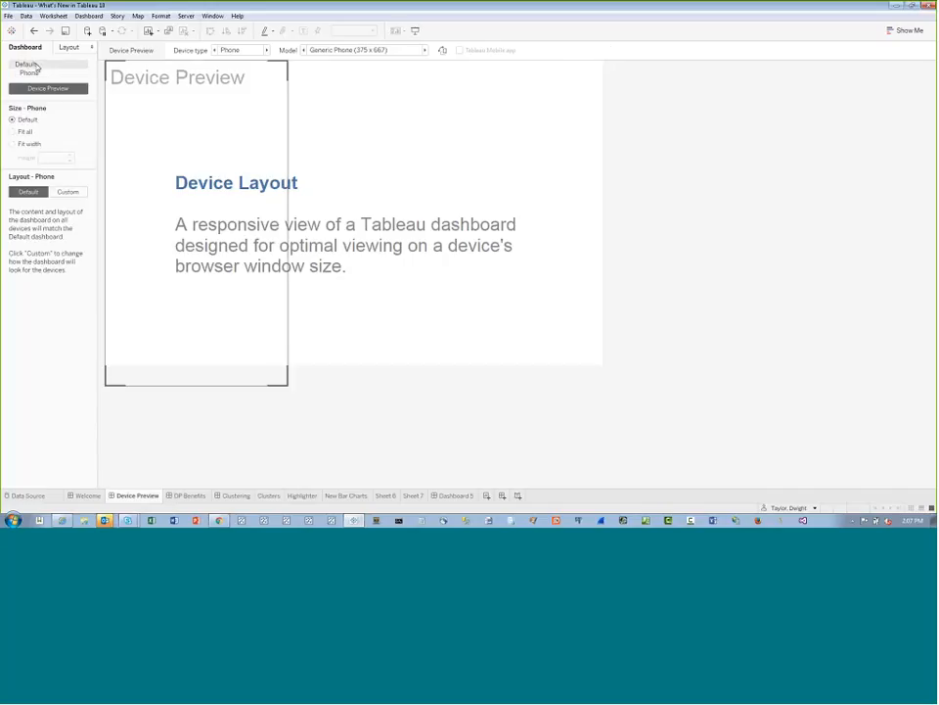
pyautogui.click(36, 73)
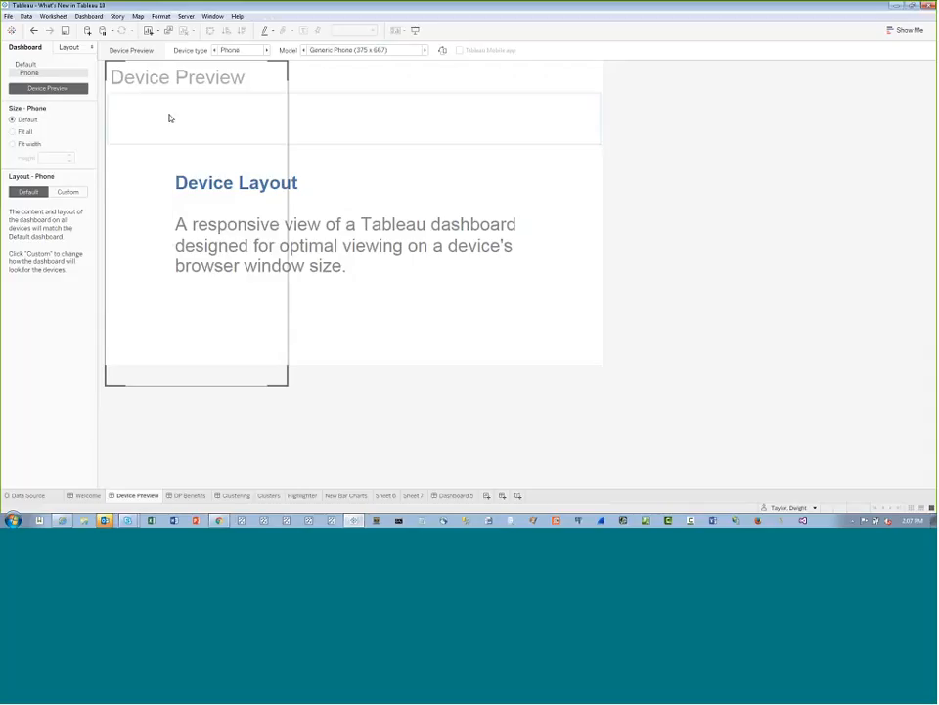
pyautogui.click(13, 132)
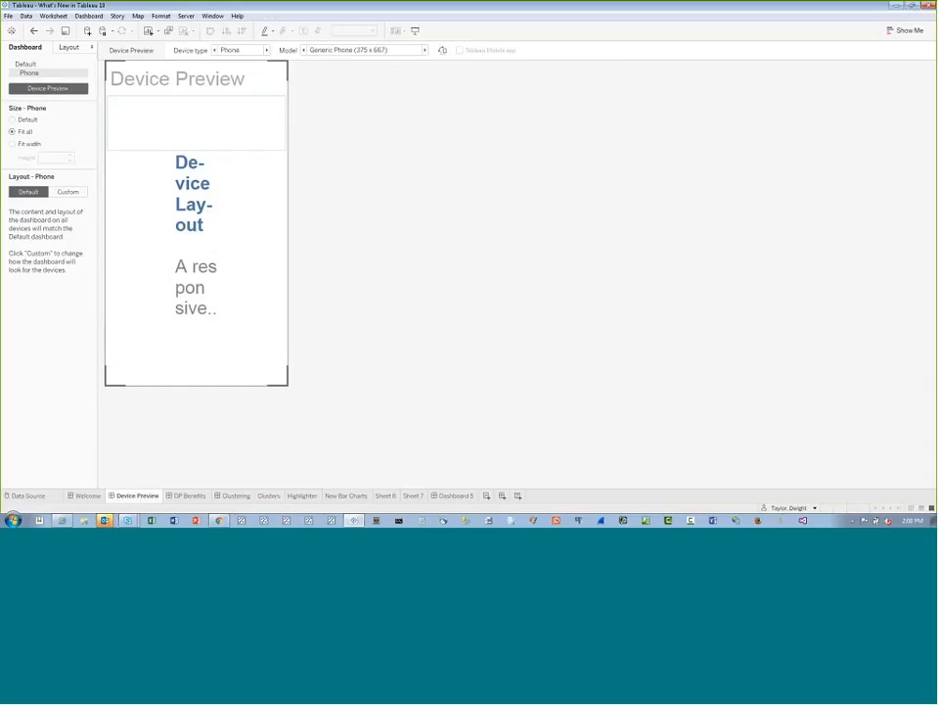
# Set the width of the blank object left of the Device Layout text to 25 pixels
pyautogui.click(176, 128)
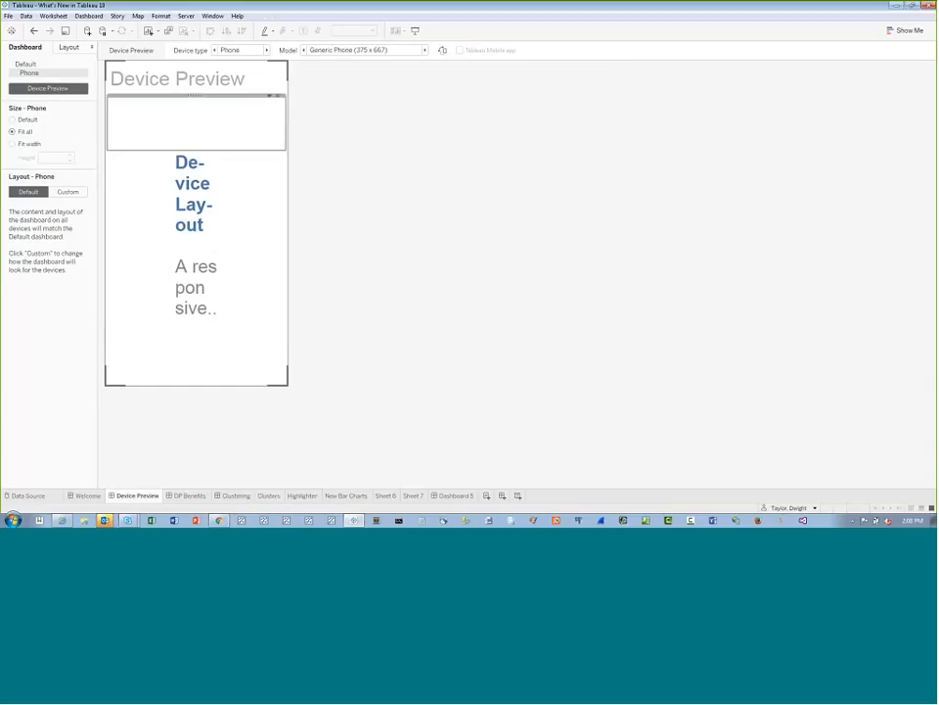
pyautogui.moveTo(196, 95); pyautogui.dragTo(141, 181)
pyautogui.click(156, 151)
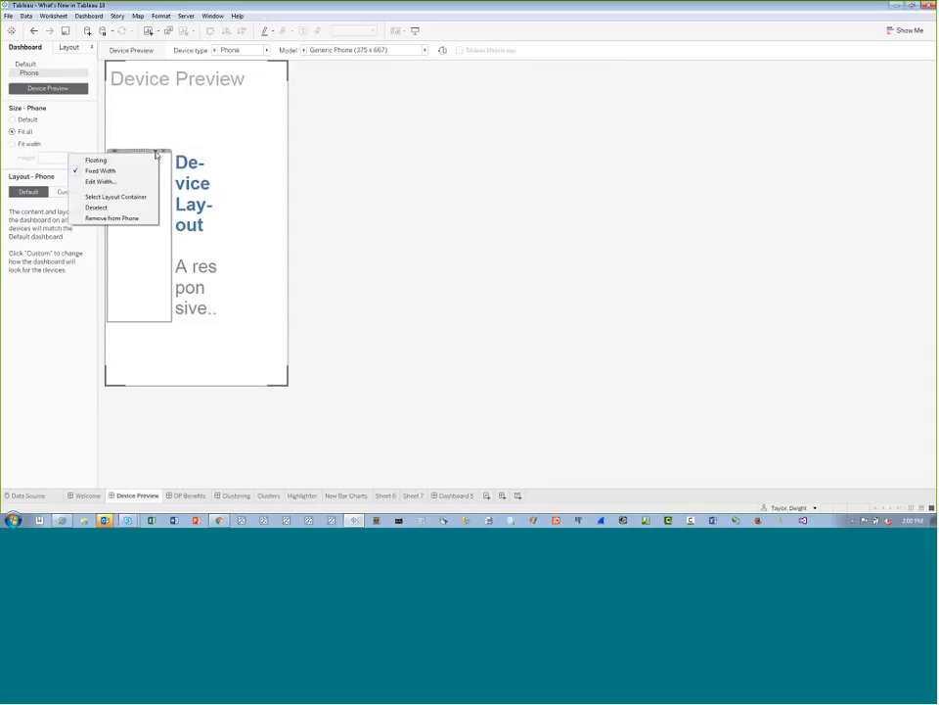
pyautogui.click(118, 182)
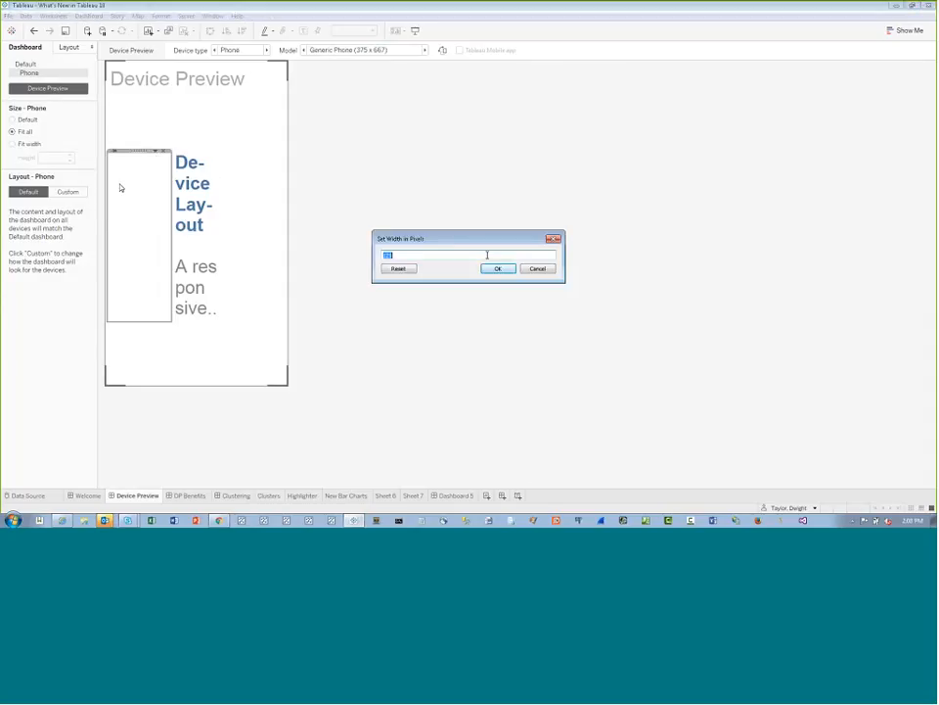
pyautogui.write('25')
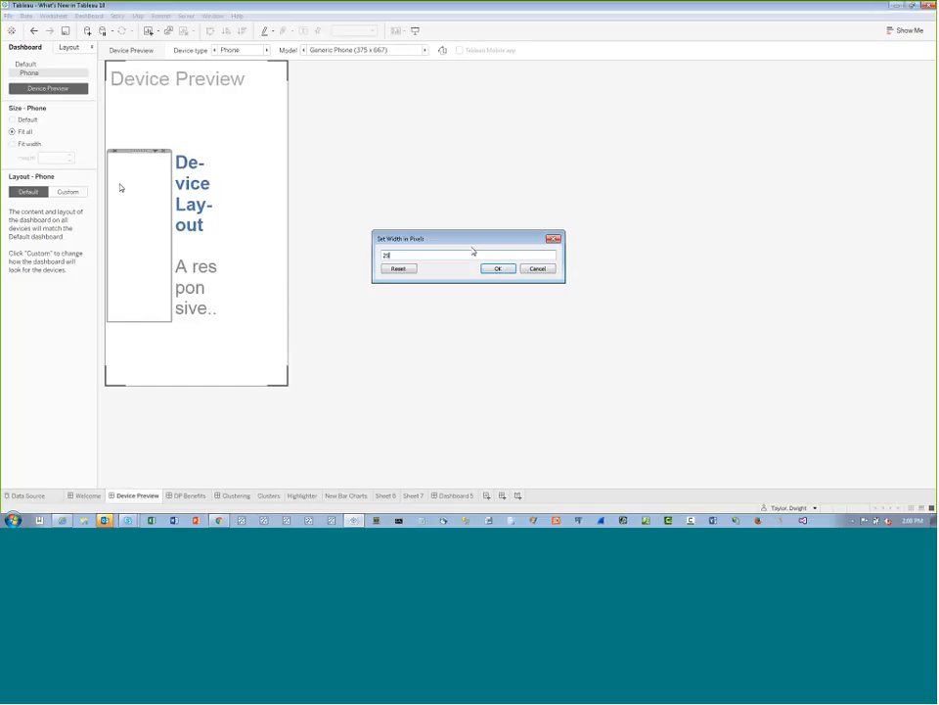
pyautogui.click(497, 268)
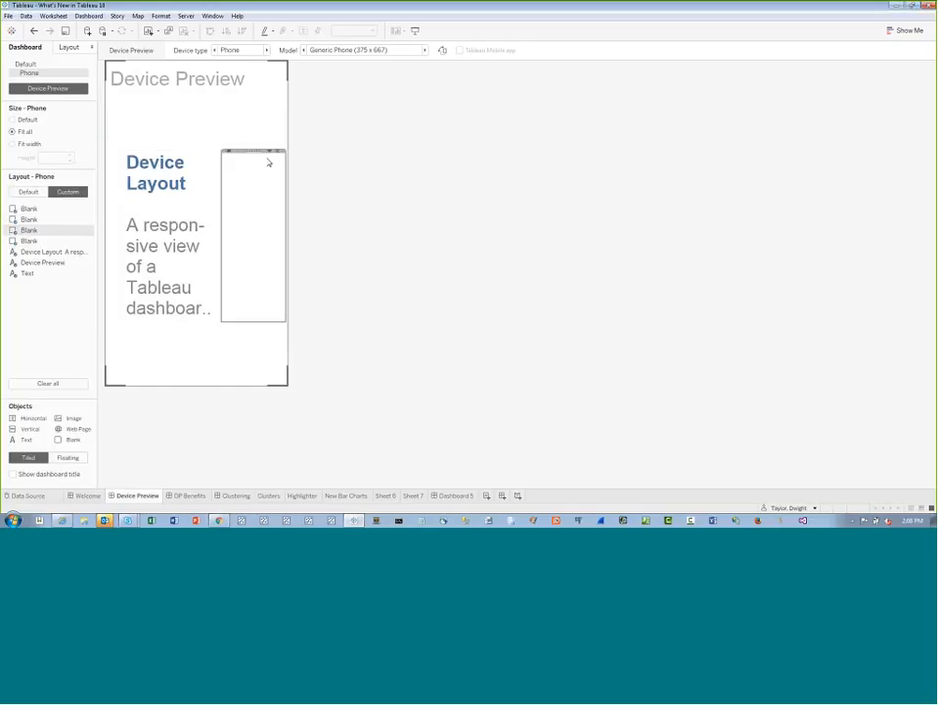
# Set the width of the blank object to the right of the Device Layout text to 25 pixels
pyautogui.click(269, 152)
pyautogui.click(224, 181)
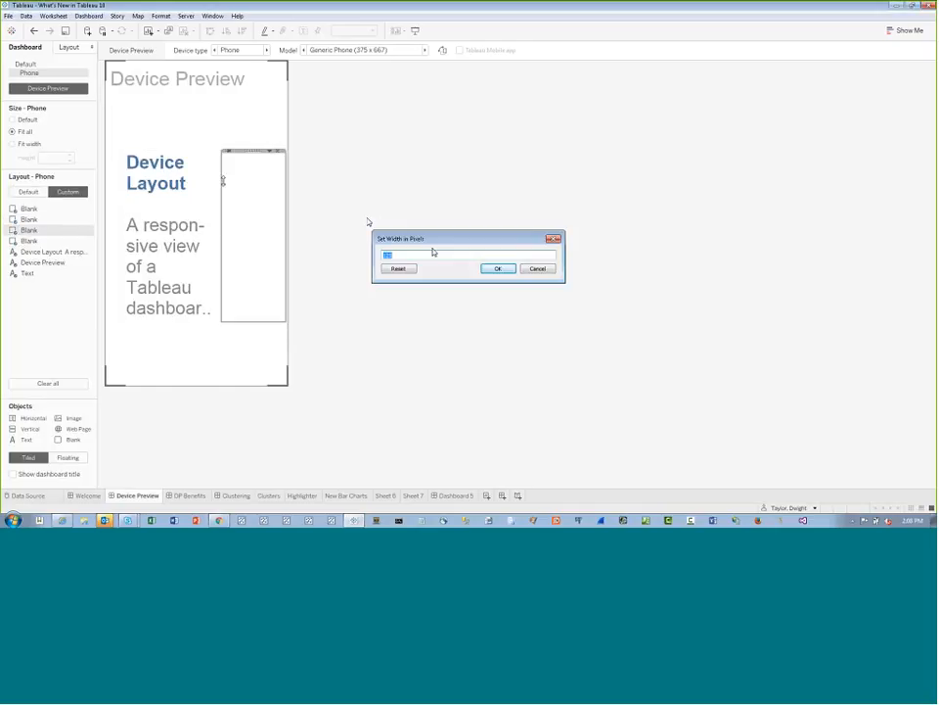
pyautogui.write('25')
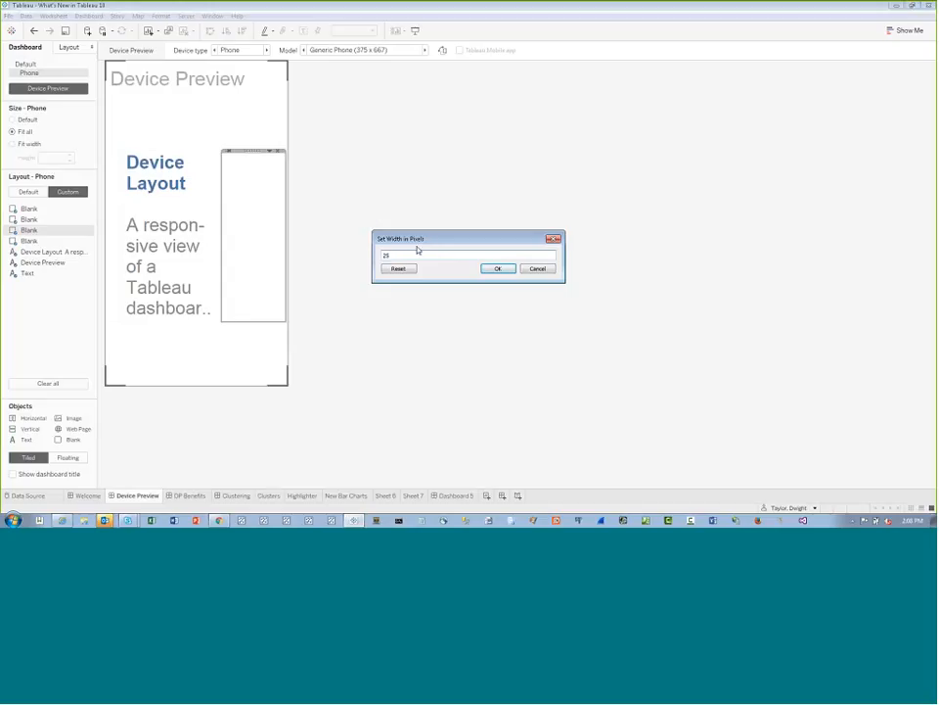
pyautogui.click(497, 268)
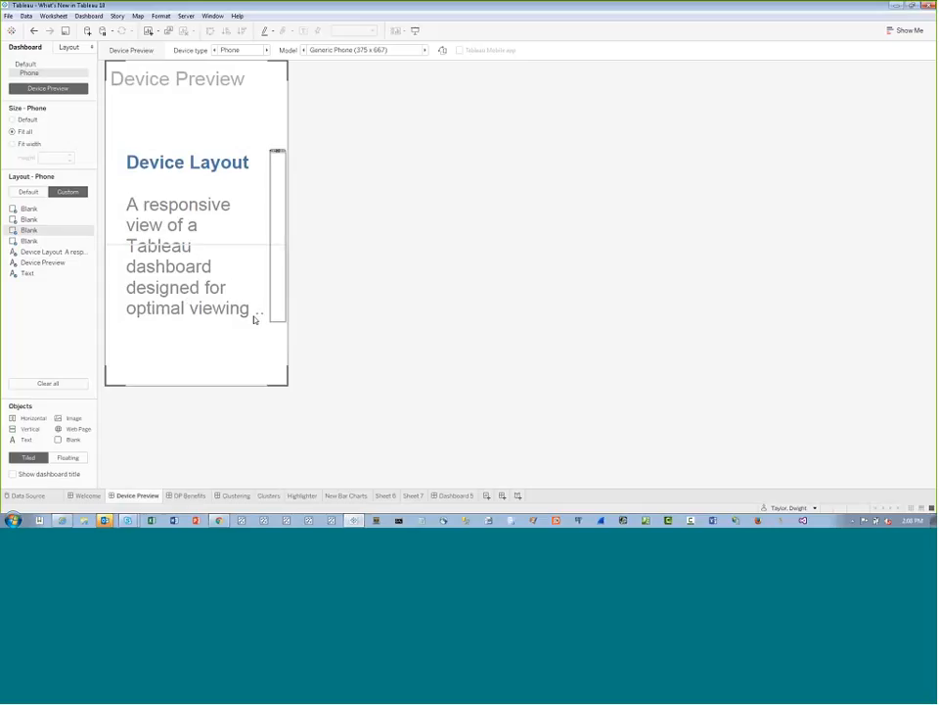
# Remove the blank overlapping the Device Layout text from the phone layout, and shrink the empty objects below and above the text to give it more height
pyautogui.click(216, 358)
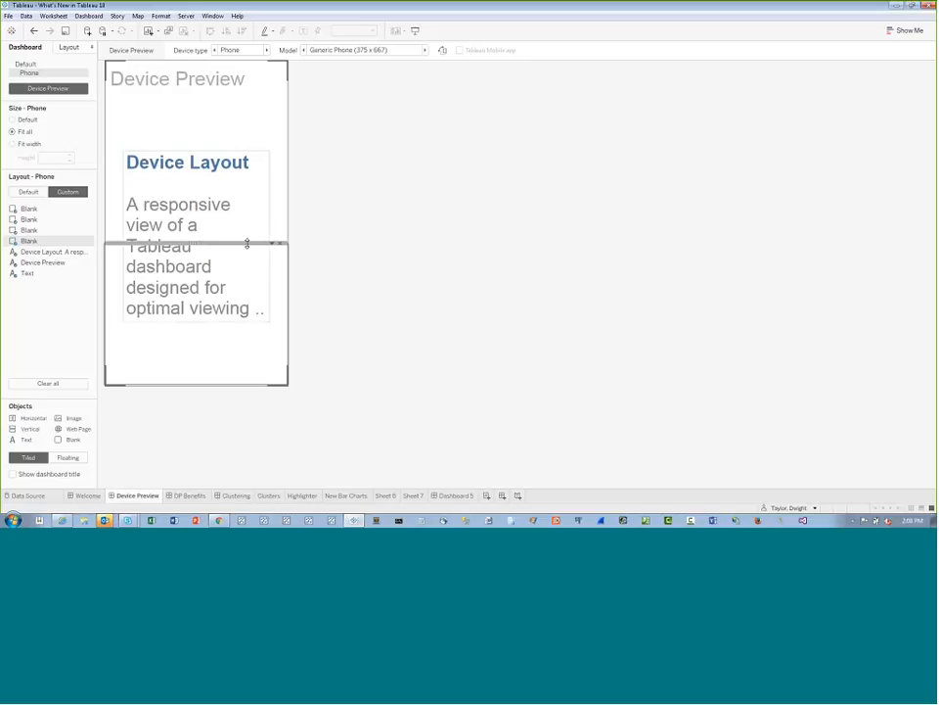
pyautogui.click(278, 246)
pyautogui.click(228, 348)
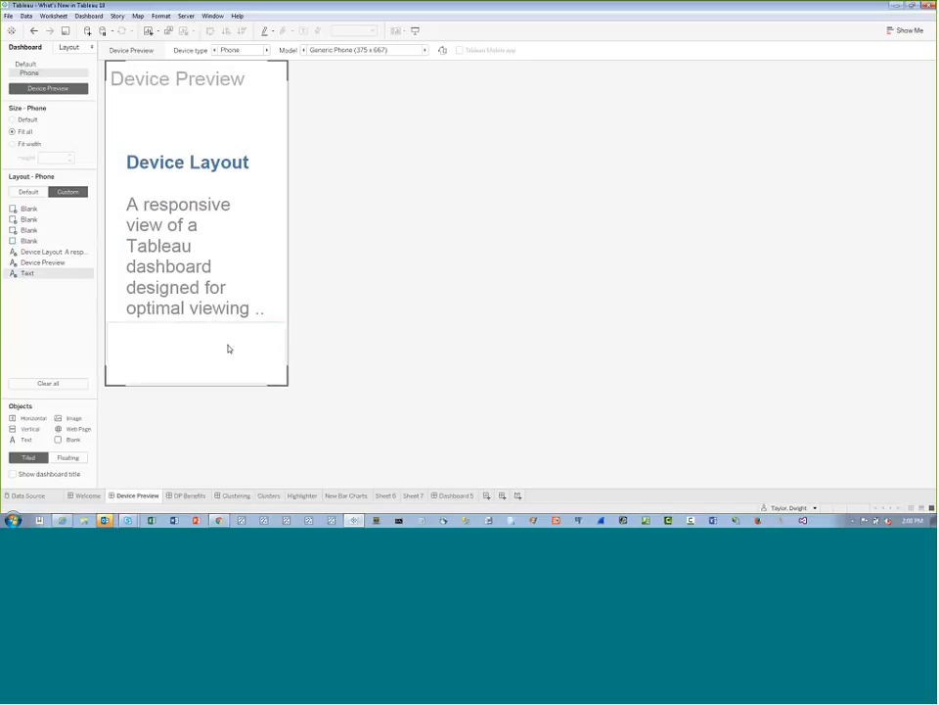
pyautogui.moveTo(220, 324); pyautogui.dragTo(222, 385)
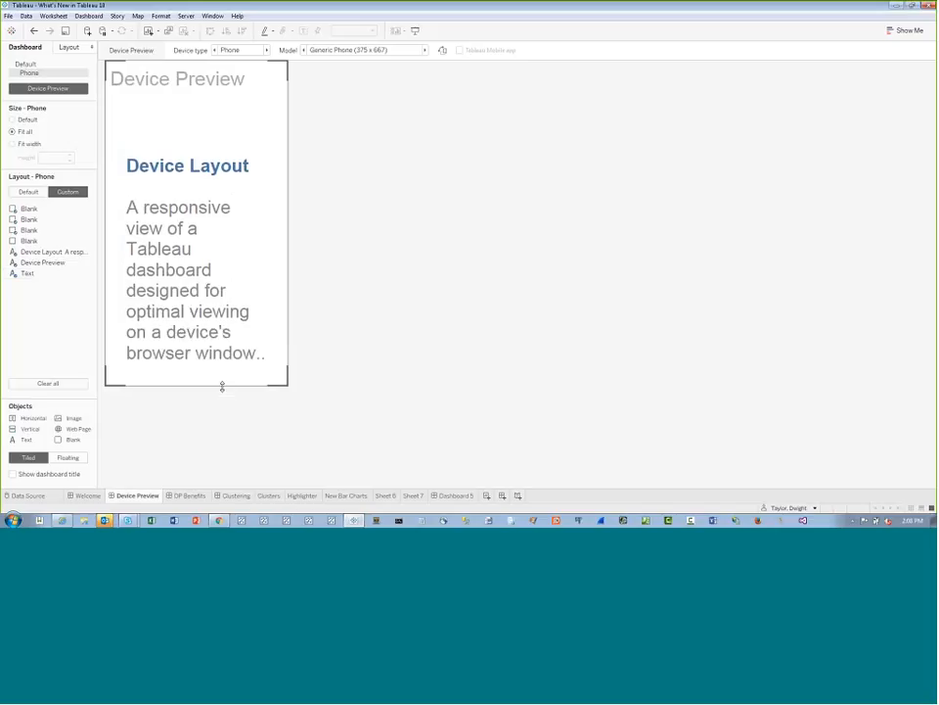
pyautogui.click(194, 128)
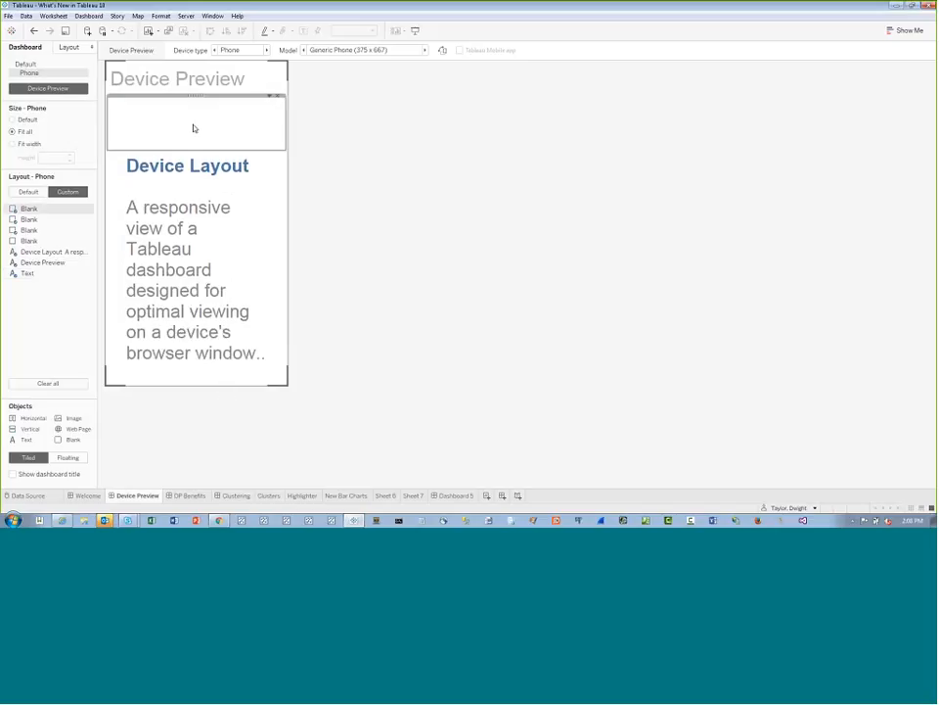
pyautogui.moveTo(194, 150); pyautogui.dragTo(194, 119)
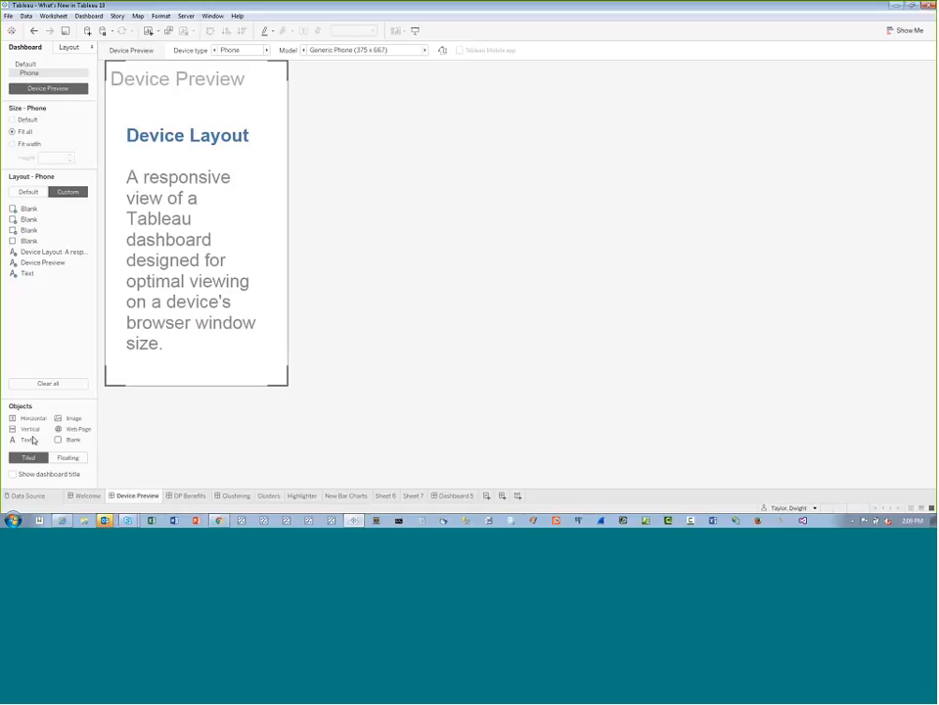
# Insert the image RRO Boot.png with Fit Image above the Device Layout text, and remove the blank directly above it from the phone layout
pyautogui.moveTo(32, 439); pyautogui.dragTo(199, 109)
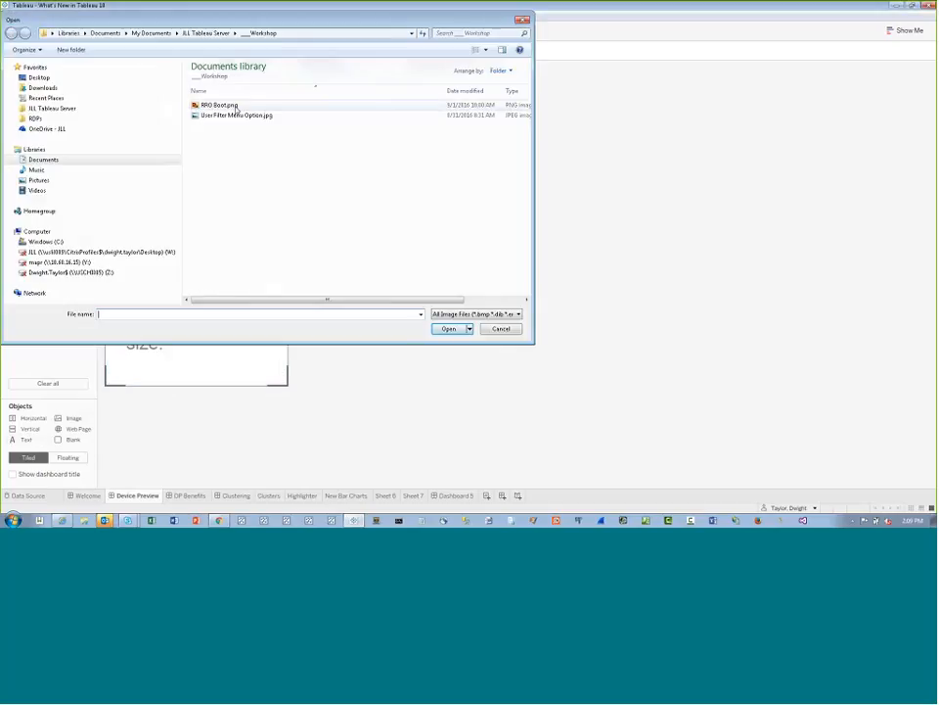
pyautogui.doubleClick(235, 107)
pyautogui.click(271, 104)
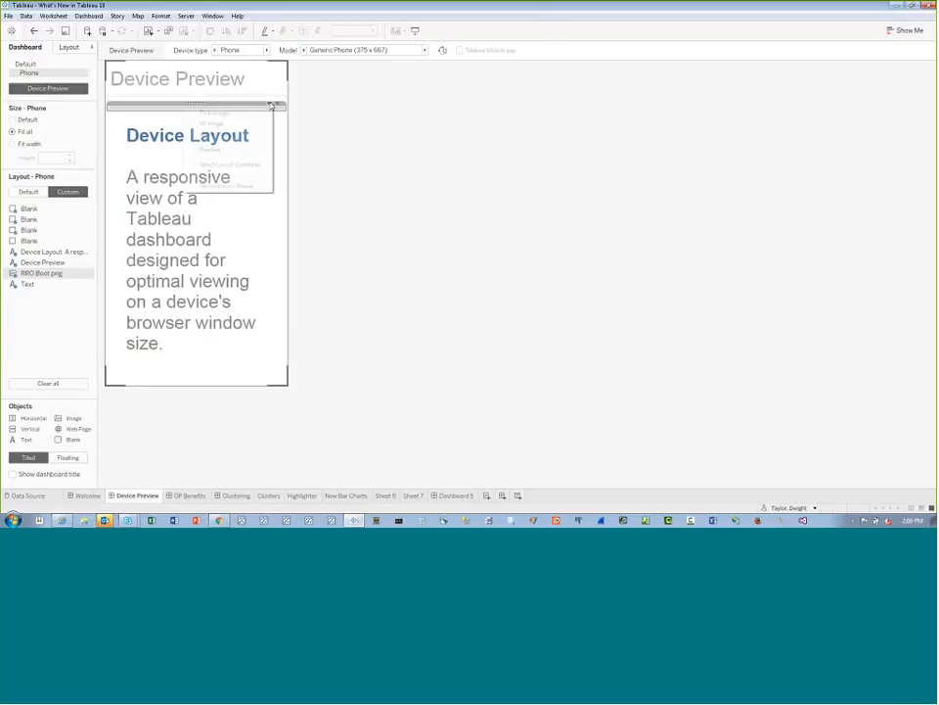
pyautogui.click(216, 125)
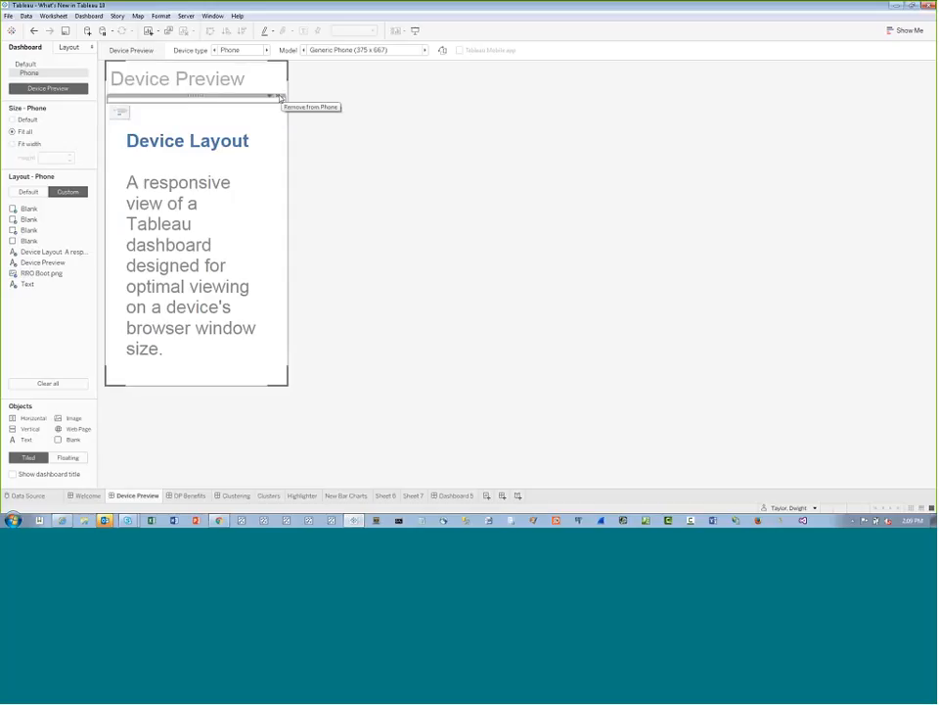
pyautogui.click(278, 98)
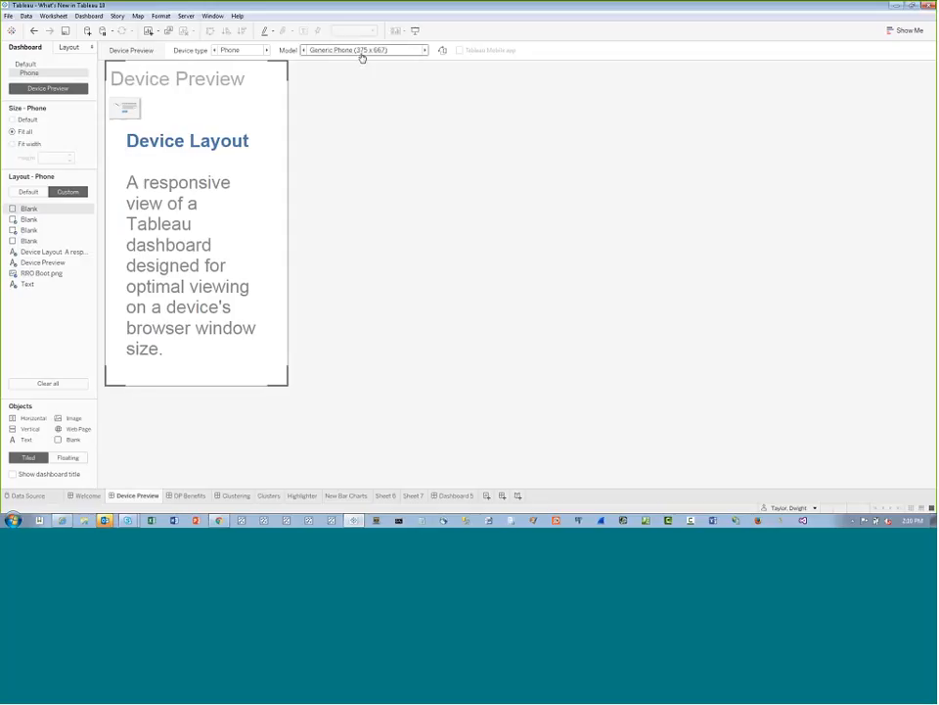
# Preview the customised phone layout in landscape orientation and return it to portrait
pyautogui.click(441, 49)
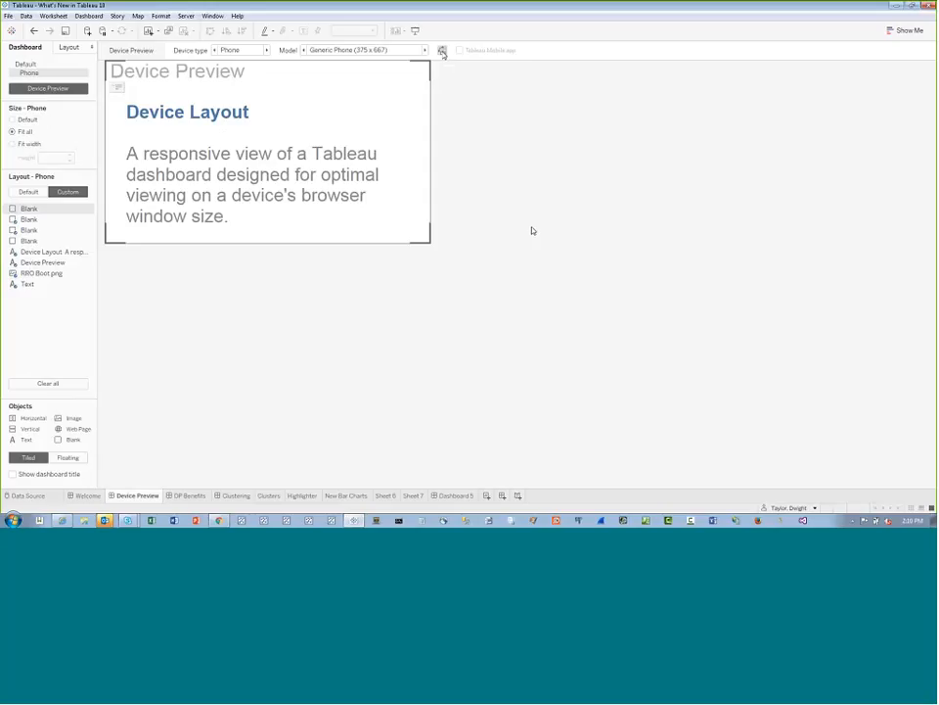
pyautogui.click(443, 51)
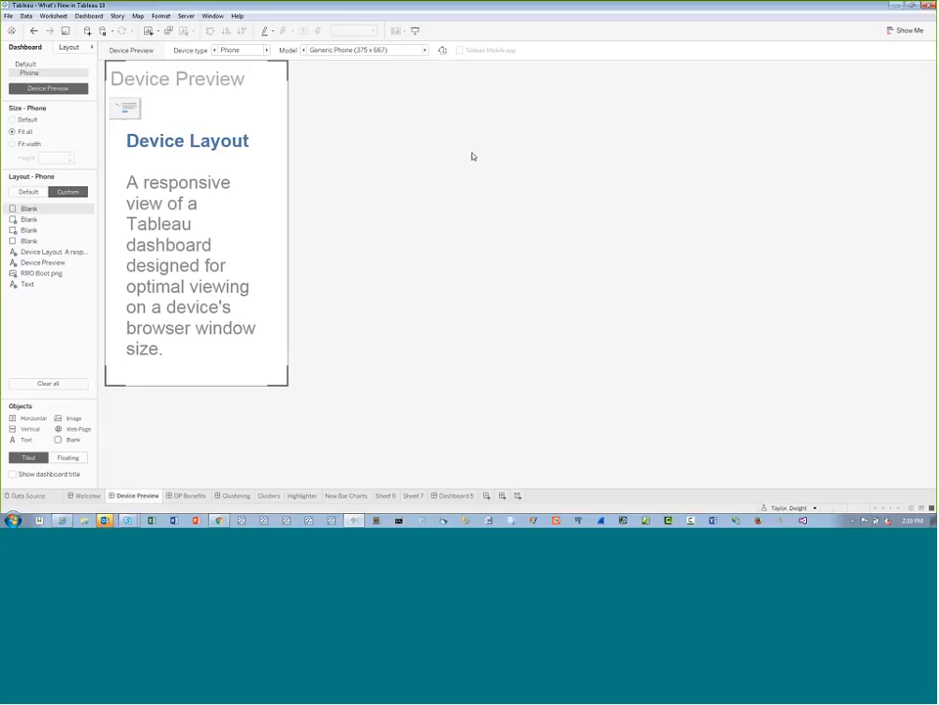
# Switch the Tableau Server sign-in to the Innovations site by searching the site list for "innova"
pyautogui.click(186, 16)
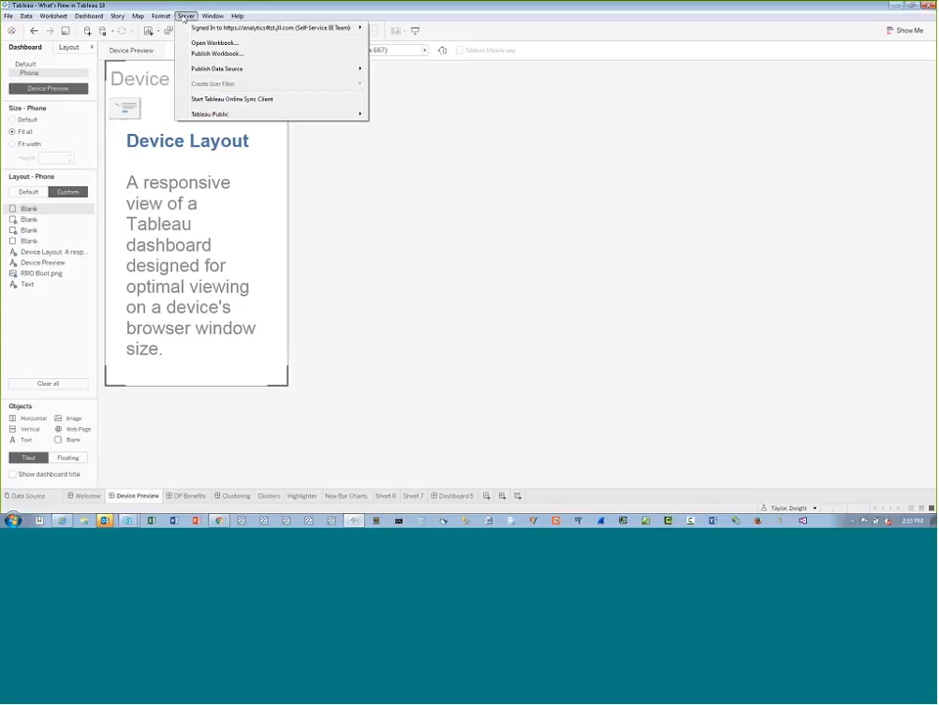
pyautogui.moveTo(197, 31)
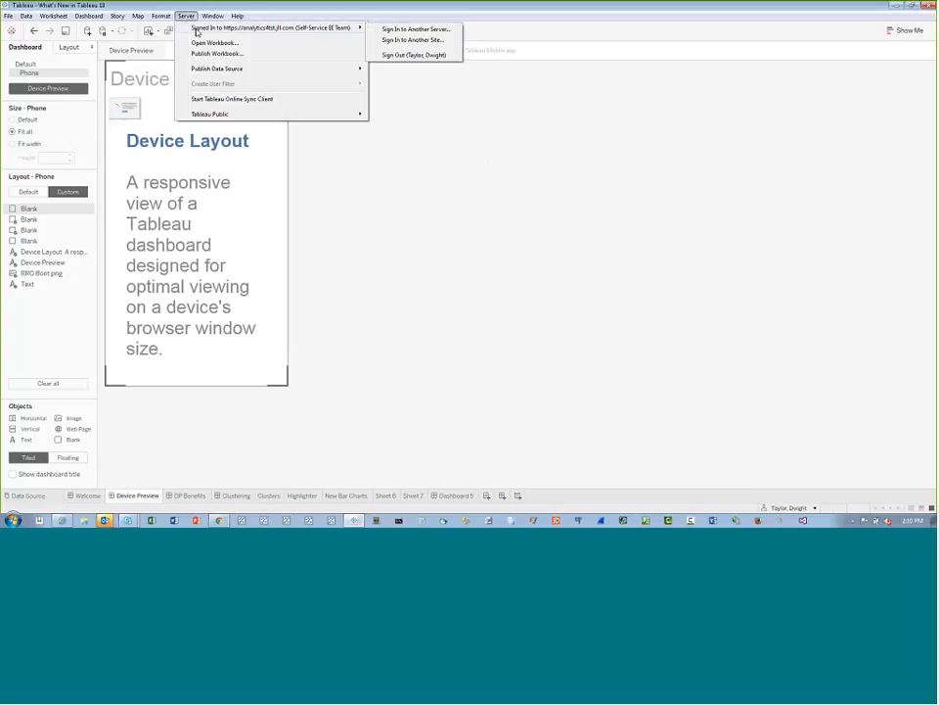
pyautogui.click(424, 41)
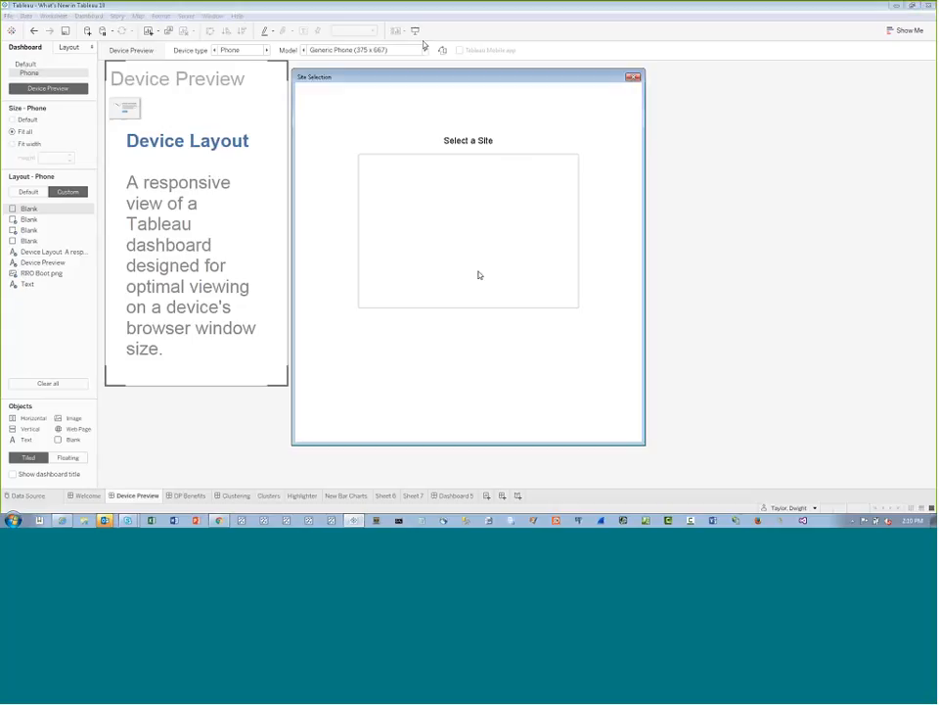
pyautogui.click(445, 262)
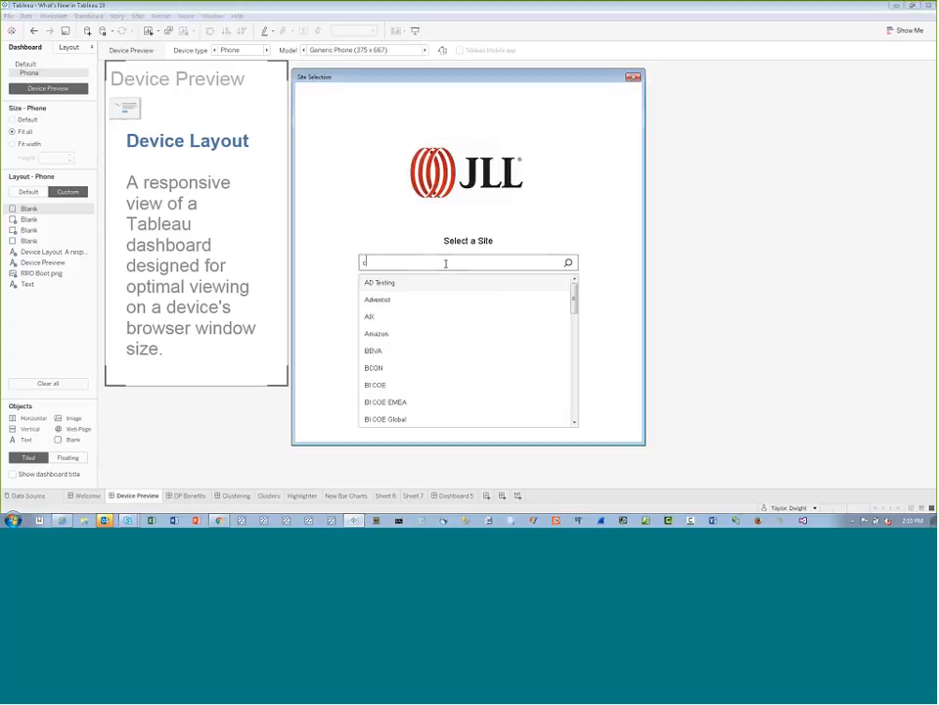
pyautogui.write('co')
pyautogui.press('BackSpace')
pyautogui.press('BackSpace')
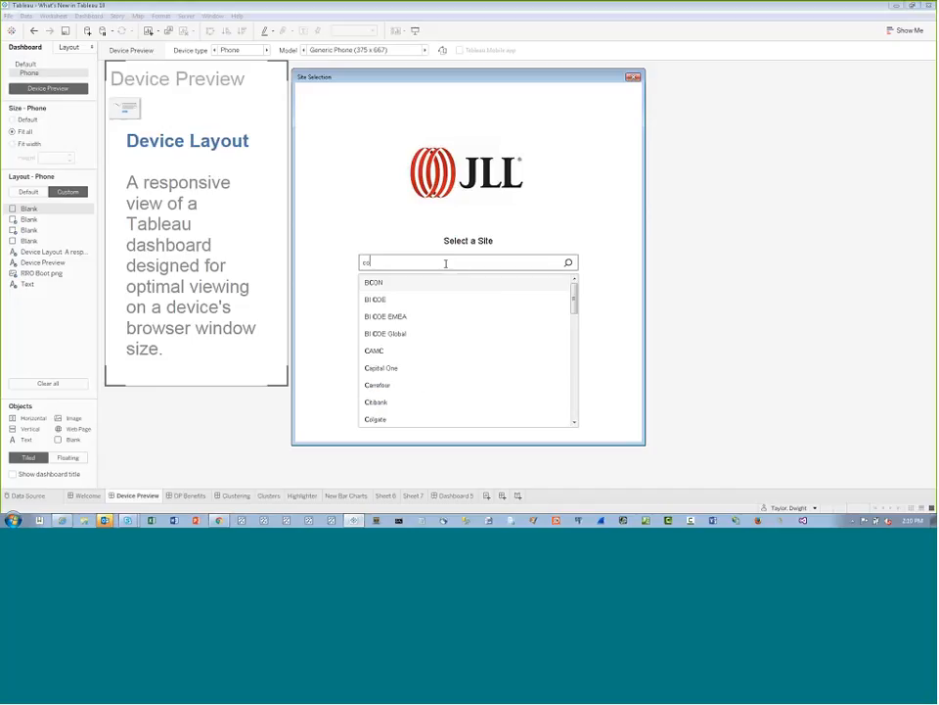
pyautogui.write('innova')
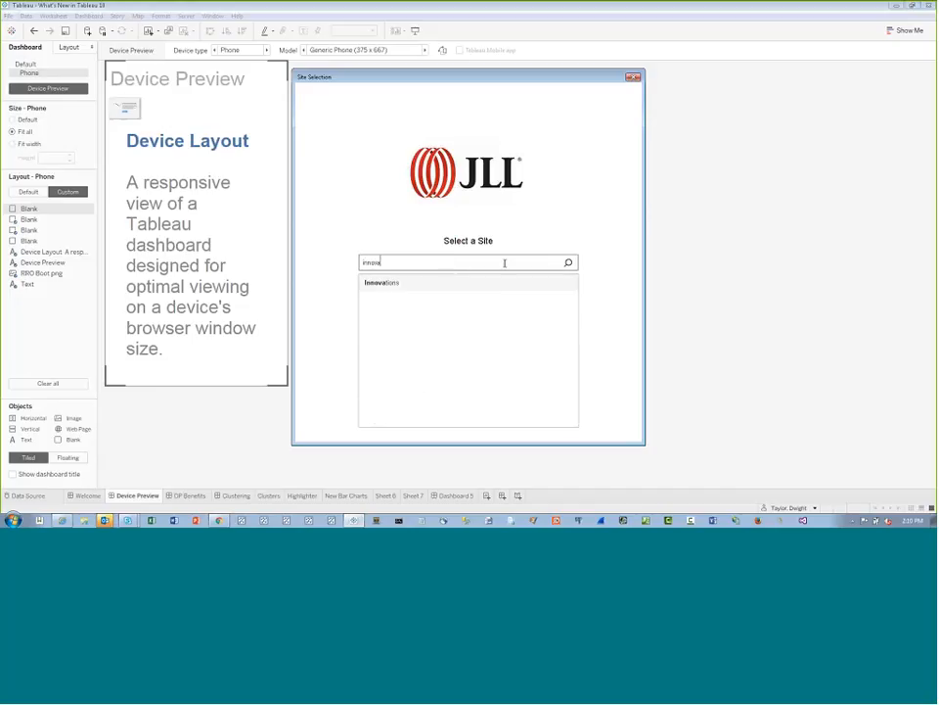
pyautogui.click(430, 285)
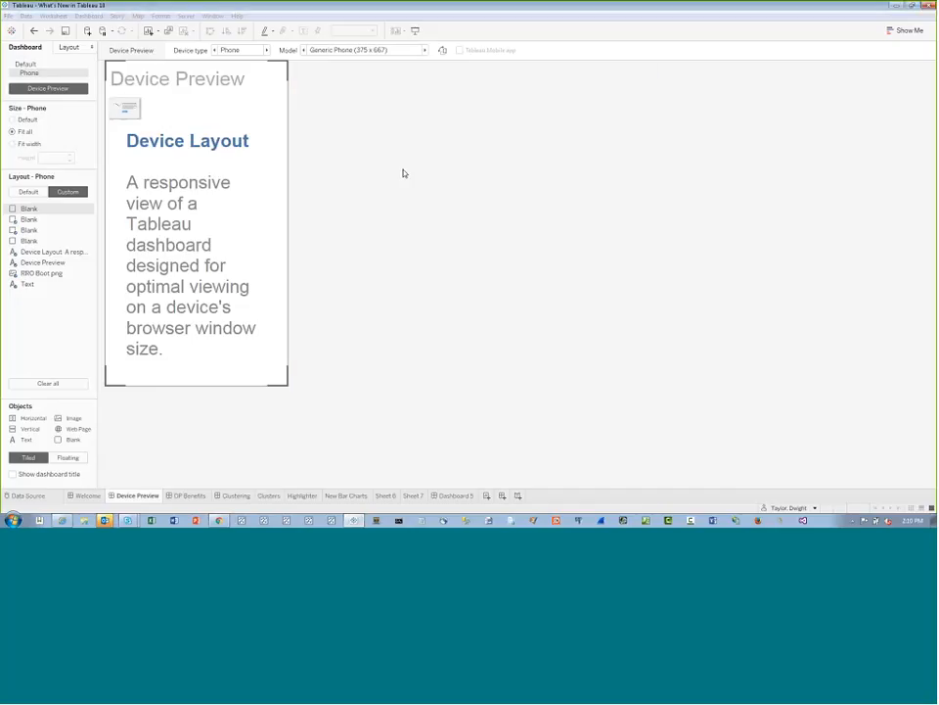
pyautogui.click(185, 16)
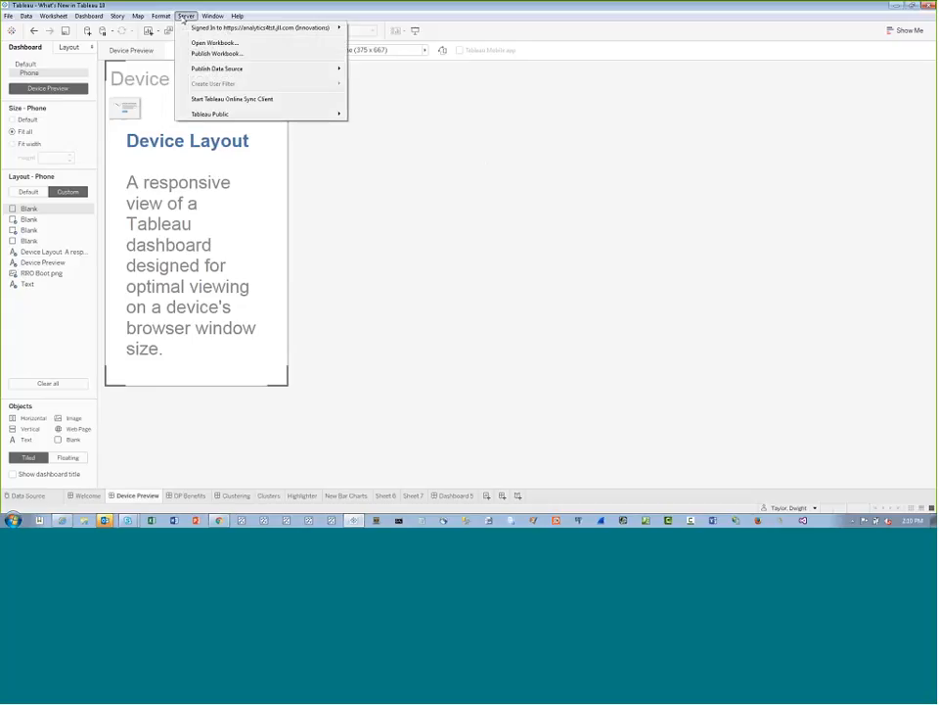
pyautogui.click(187, 17)
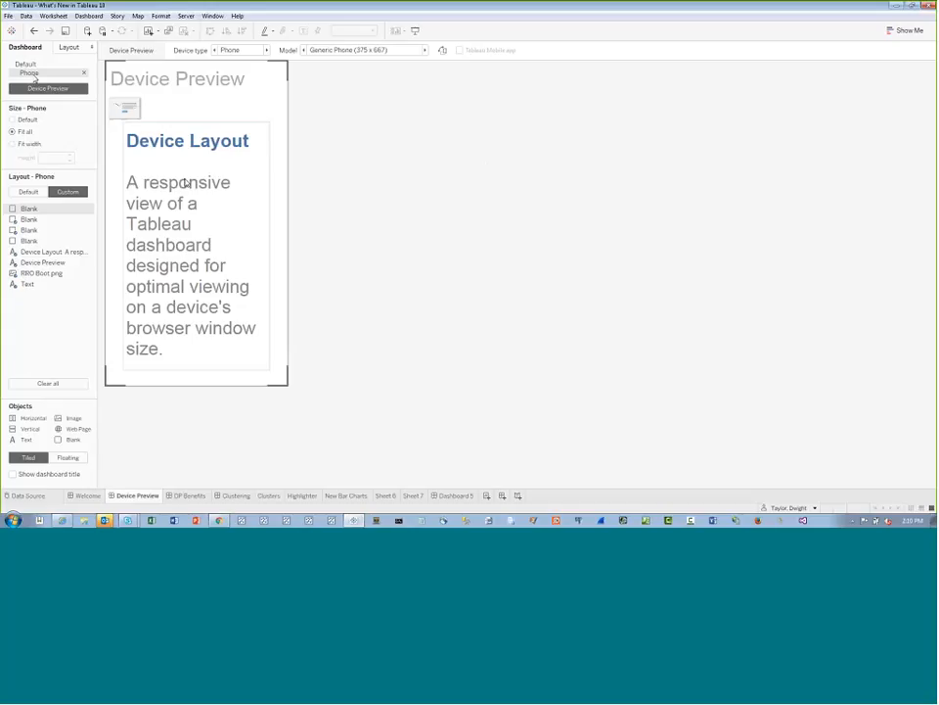
# Add a comma after "responsive" in the Device Layout text on the Default layout, and return to the Phone layout
pyautogui.click(183, 214)
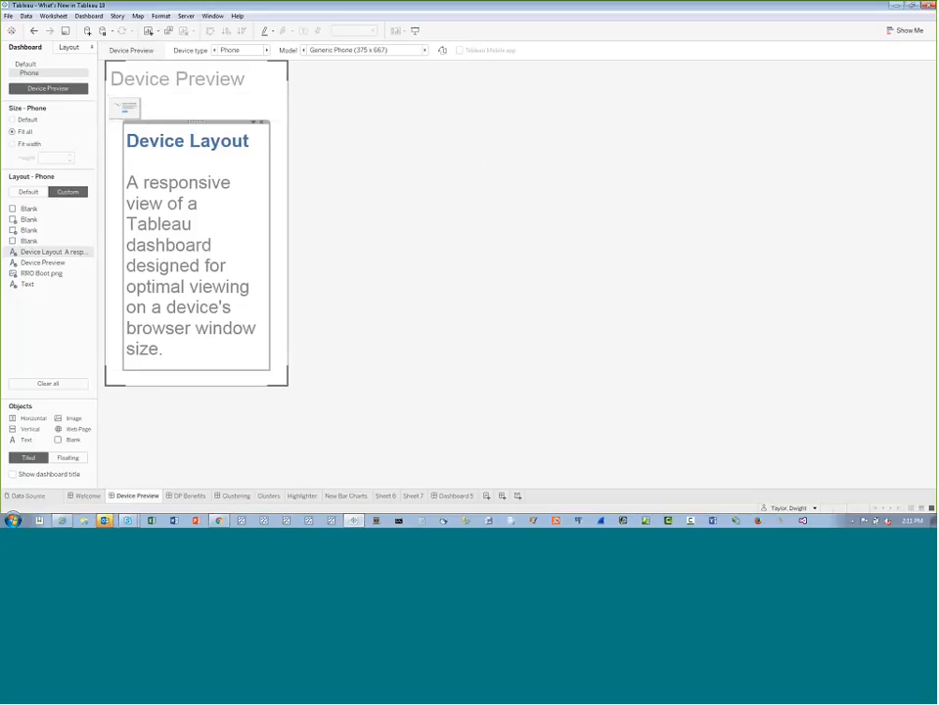
pyautogui.click(33, 65)
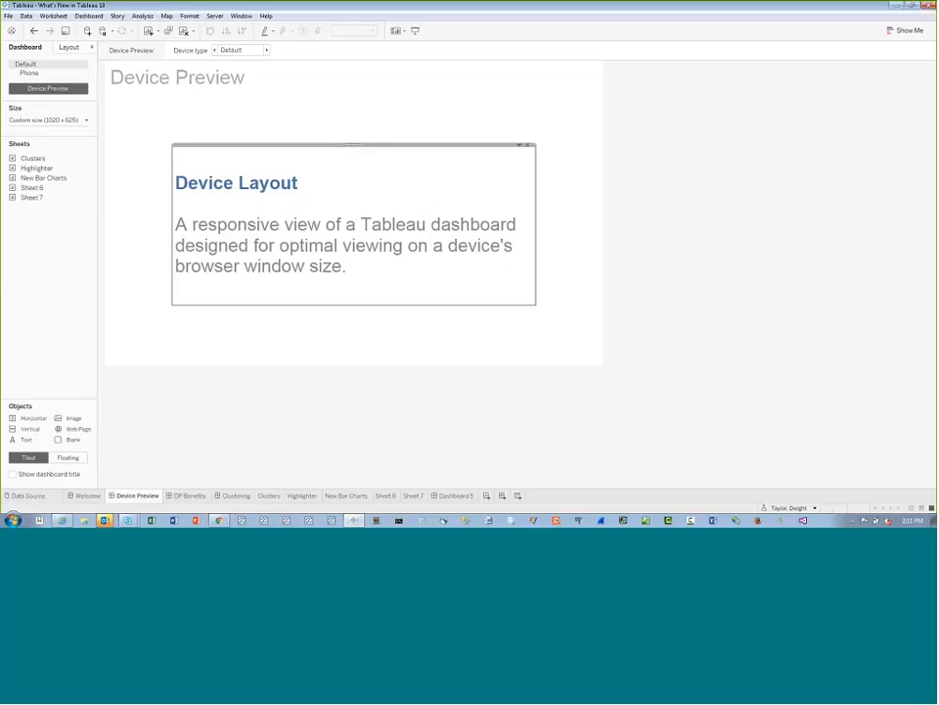
pyautogui.doubleClick(308, 220)
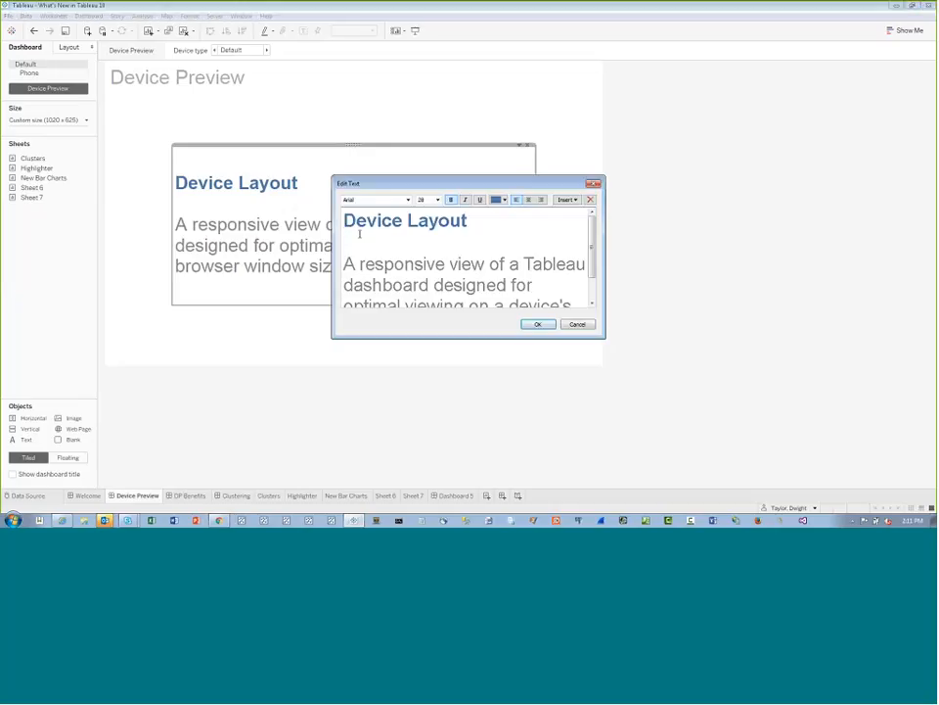
pyautogui.click(419, 264)
pyautogui.write(',')
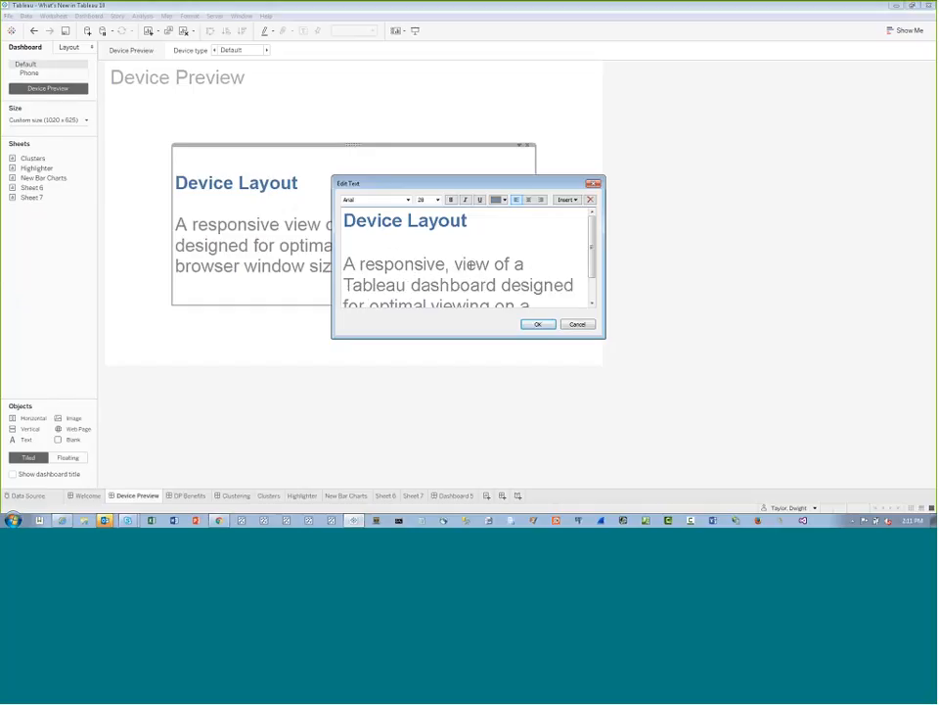
pyautogui.click(537, 323)
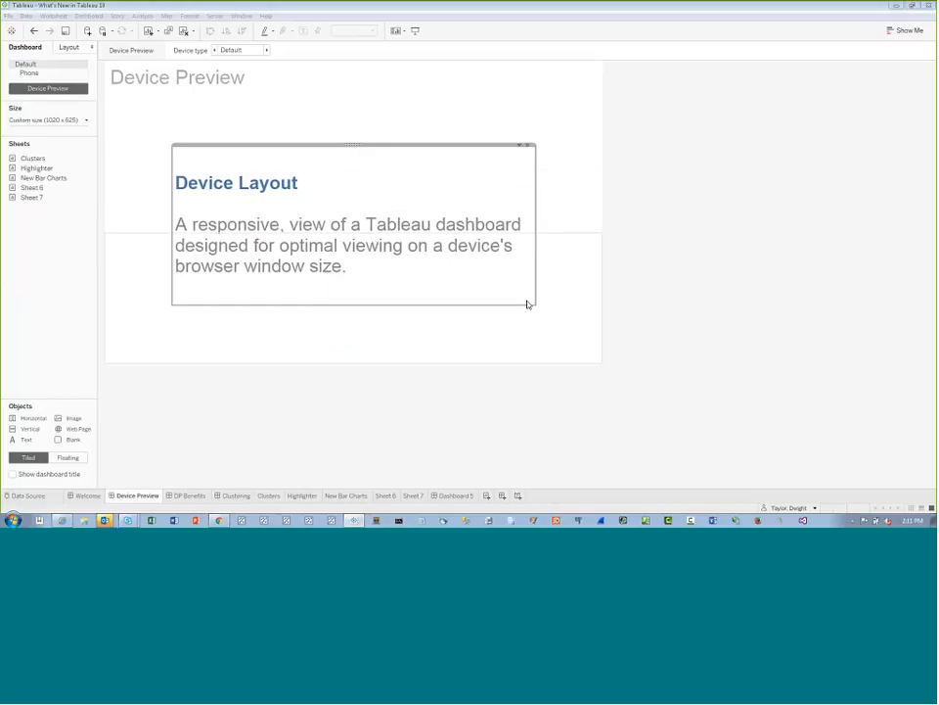
pyautogui.click(29, 73)
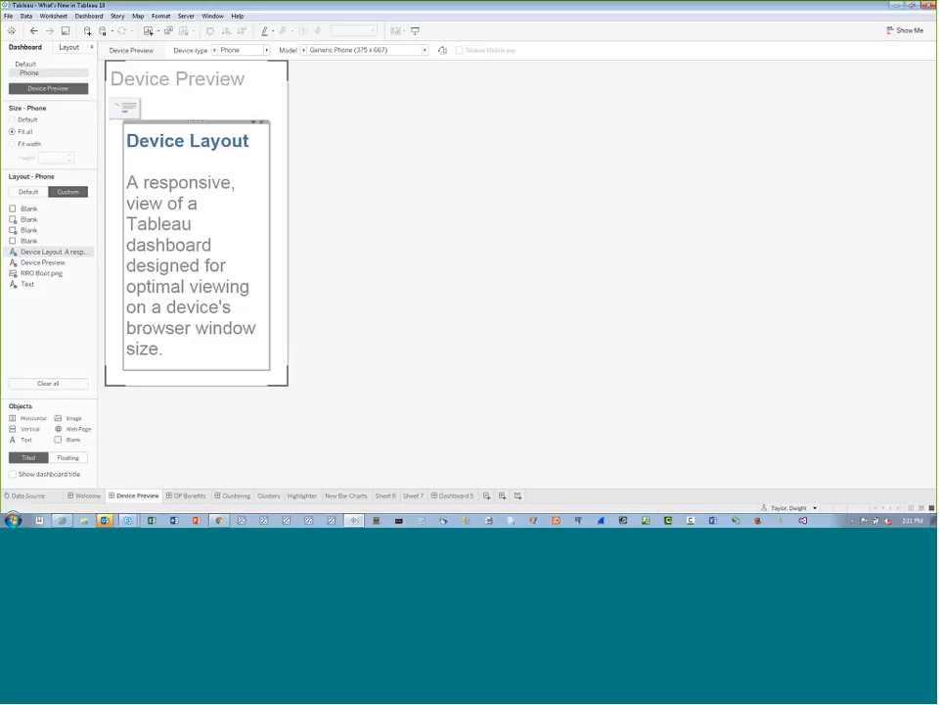
# Publish the workbook to the presenter's personal project on the server under the name "What's New in Tableau 10 Device Preview"
pyautogui.click(186, 16)
pyautogui.moveTo(200, 29)
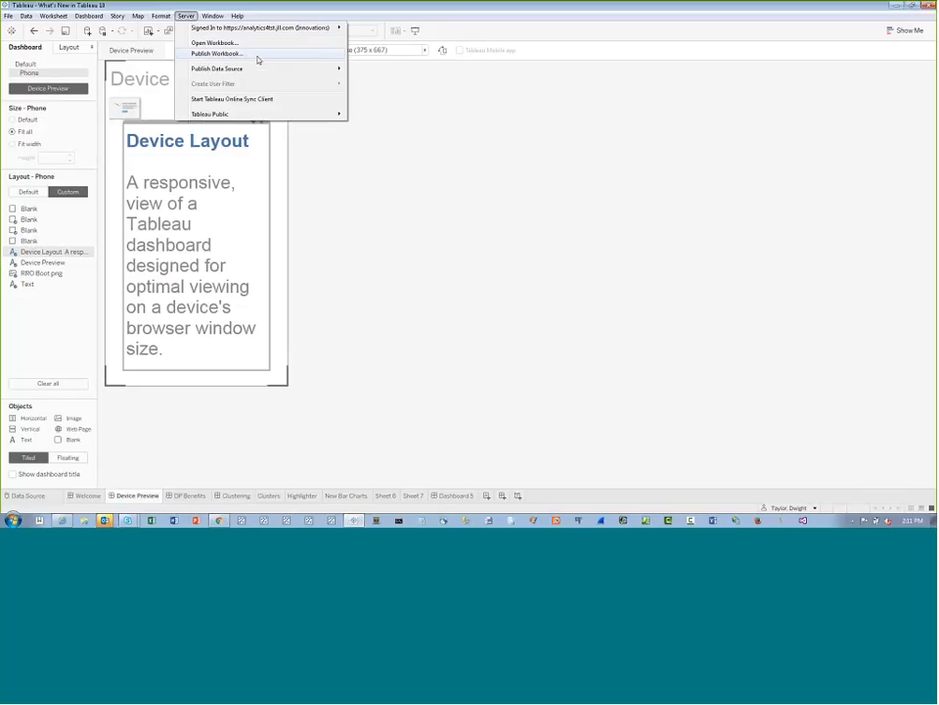
pyautogui.click(291, 58)
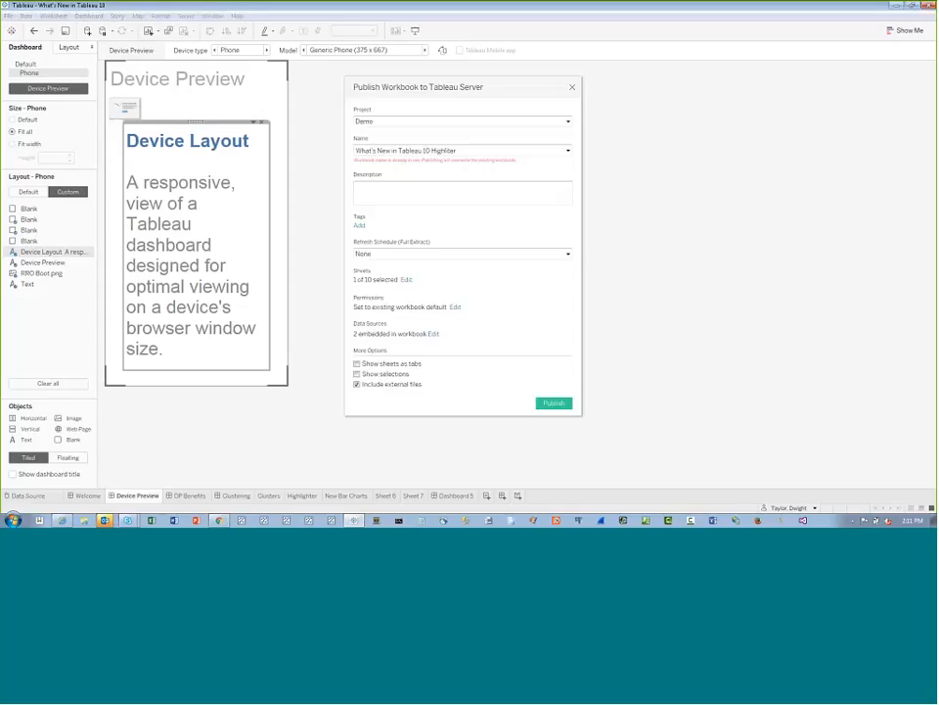
pyautogui.doubleClick(431, 150)
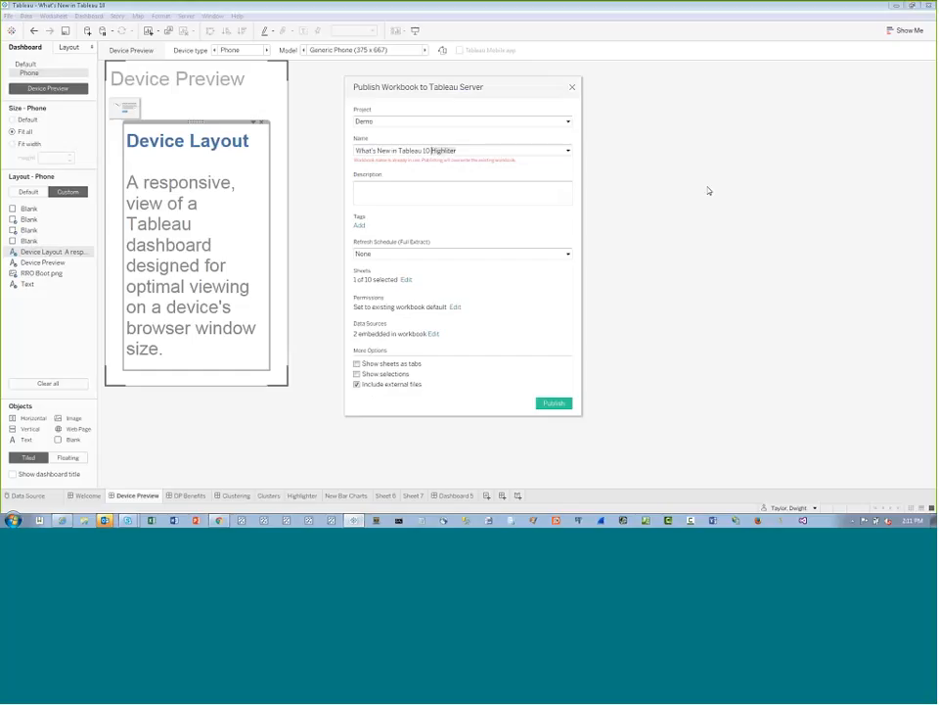
pyautogui.write('Device Preview')
pyautogui.click(568, 121)
pyautogui.click(413, 150)
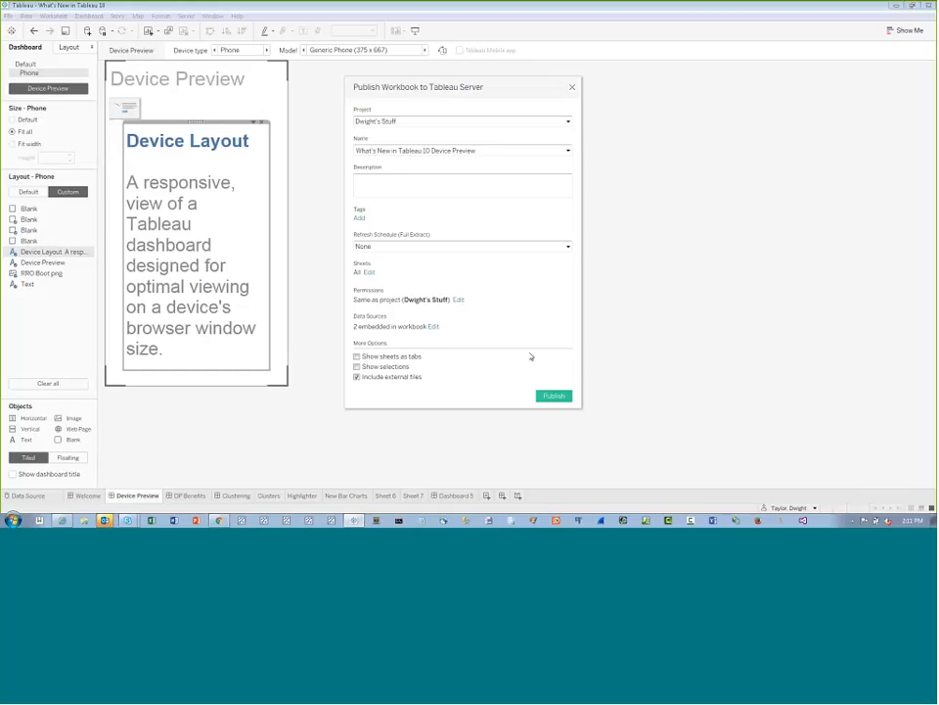
pyautogui.click(553, 395)
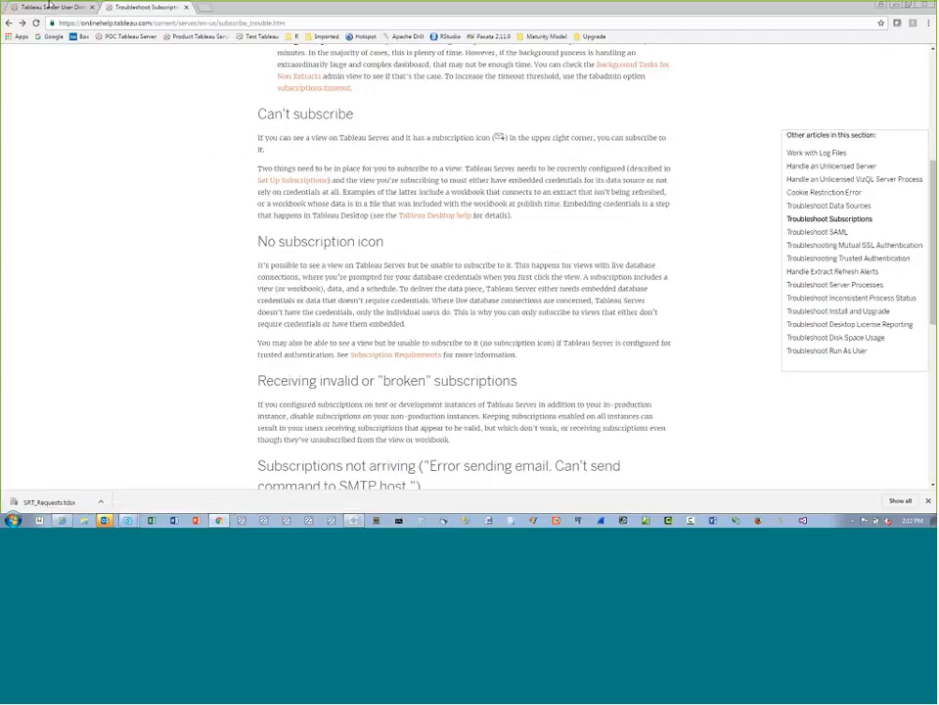
# Switch to the browser and open the personal project from the Innovations site's content list
pyautogui.click(49, 6)
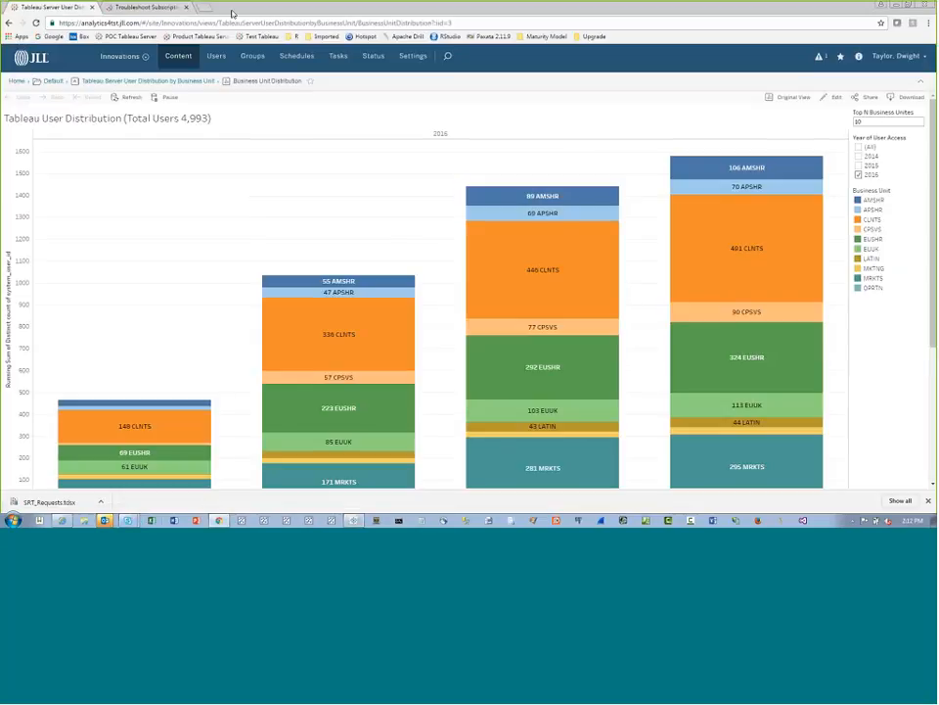
pyautogui.click(182, 60)
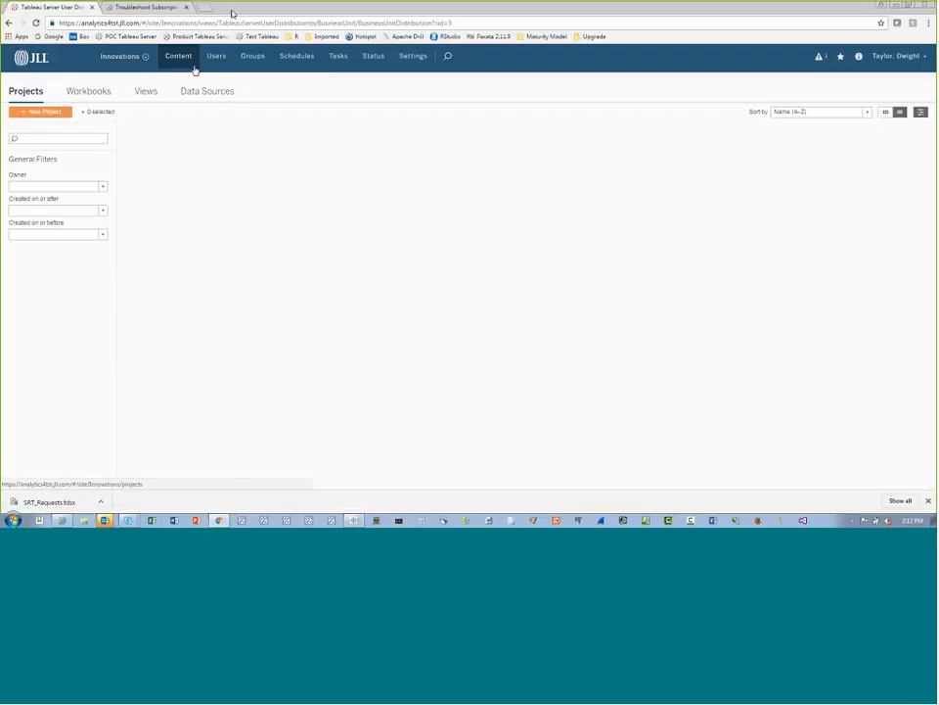
pyautogui.click(161, 191)
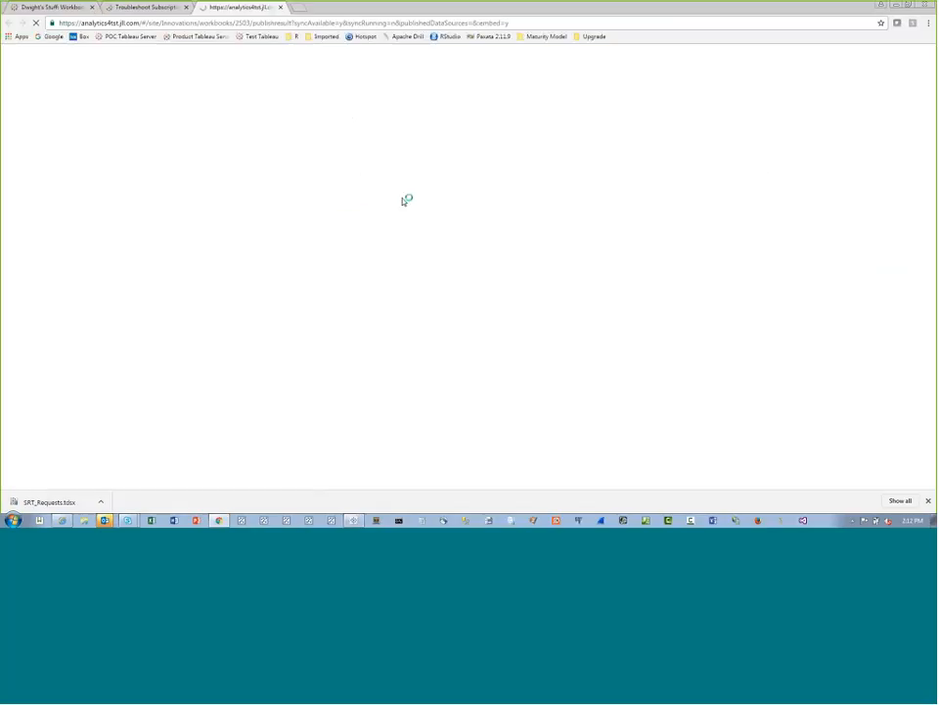
# Go to the newly published workbook's page in the browser, dismiss the publishing confirmation and widen the Name column
pyautogui.click(353, 520)
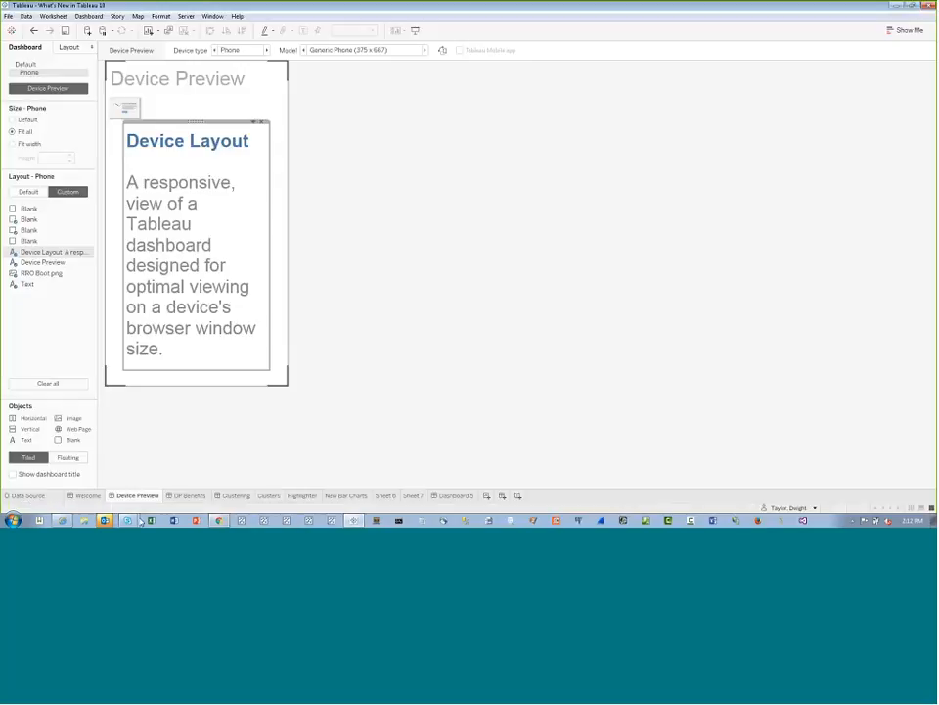
pyautogui.click(138, 521)
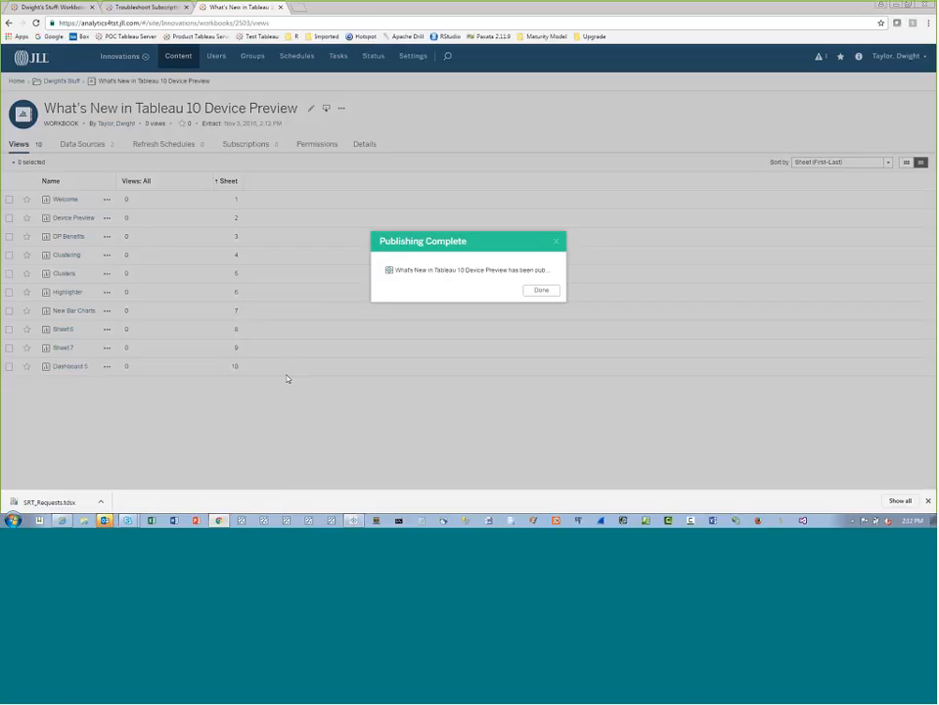
pyautogui.click(541, 290)
pyautogui.moveTo(115, 180); pyautogui.dragTo(235, 184)
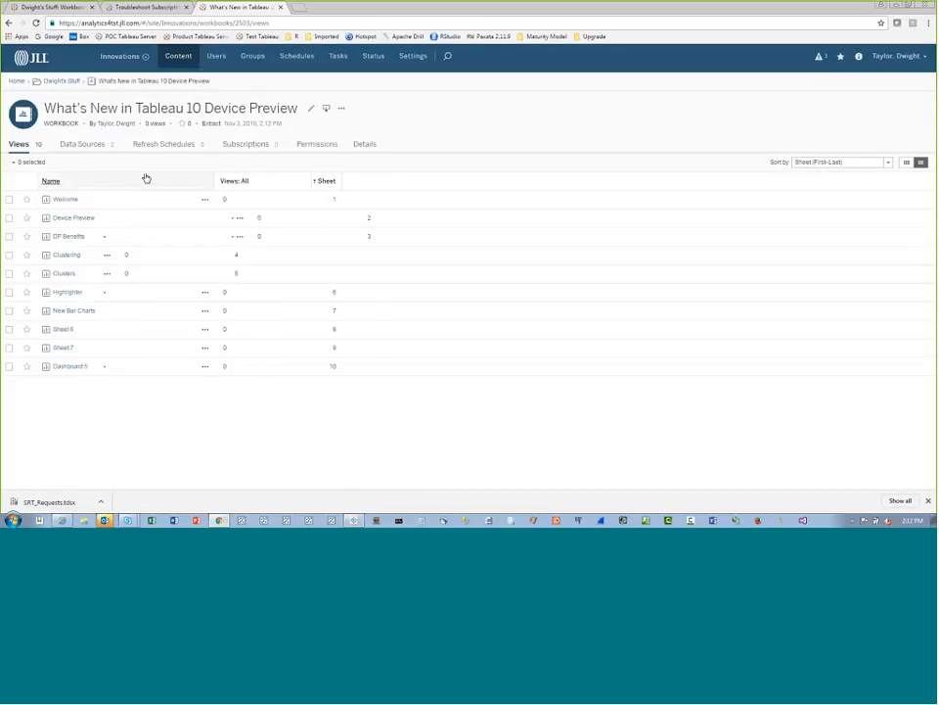
# From the site content, open the personal project's workbook "What's New in Tableau 10 Device Preview" and display its Device Preview view
pyautogui.click(174, 61)
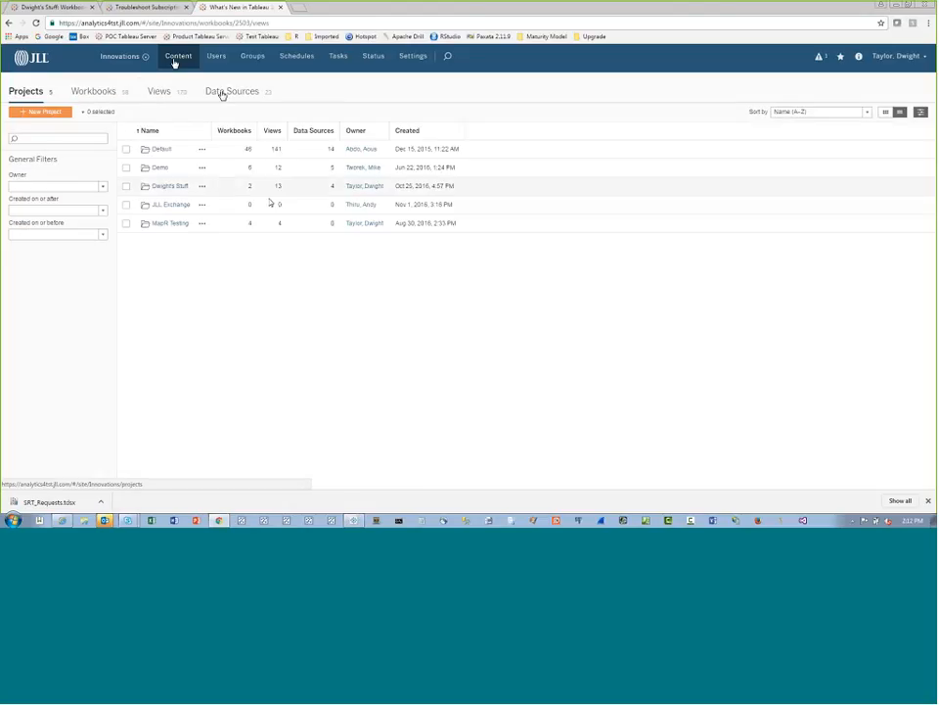
pyautogui.moveTo(210, 131); pyautogui.dragTo(255, 132)
pyautogui.click(164, 186)
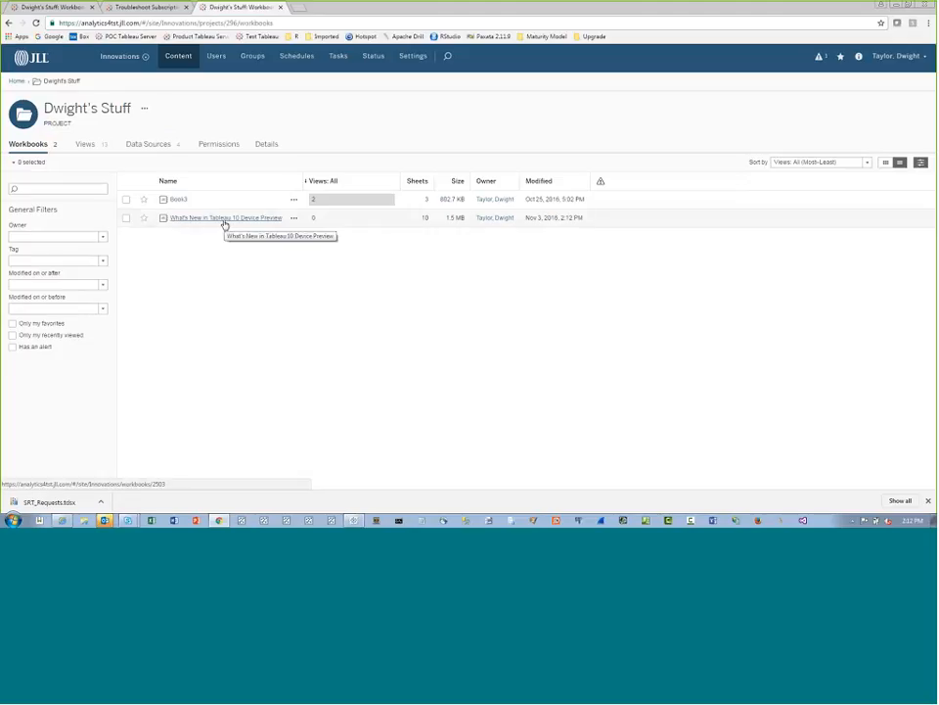
pyautogui.click(224, 219)
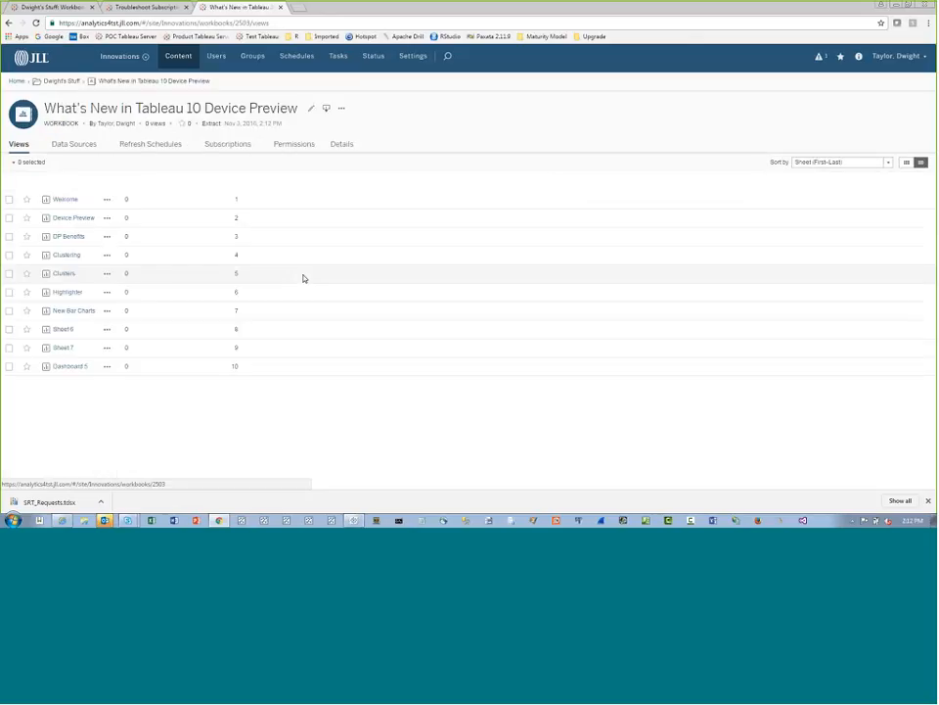
pyautogui.click(77, 220)
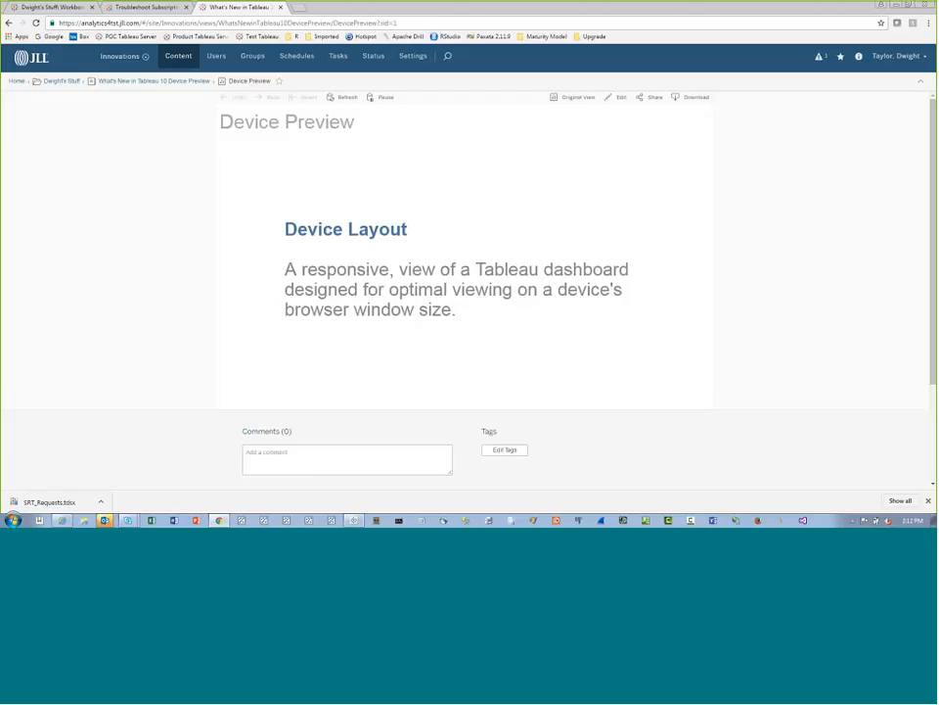
# Inspect the Device Preview page with the developer tools, turn on Galaxy S5 device emulation and reload the page
pyautogui.rightClick(884, 423)
pyautogui.click(853, 415)
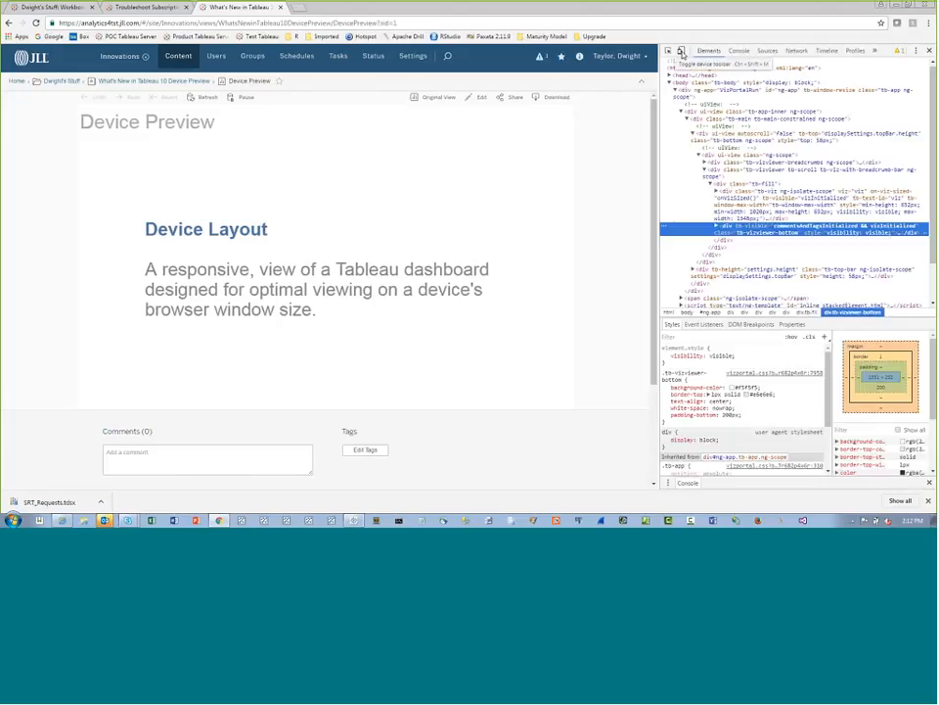
pyautogui.click(681, 53)
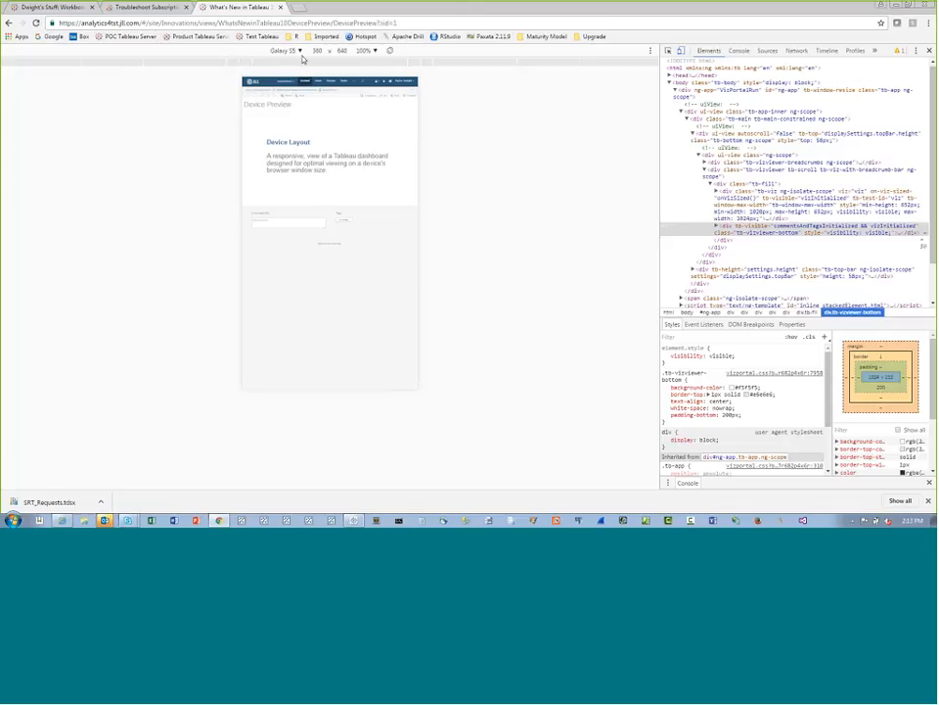
pyautogui.press('F5')
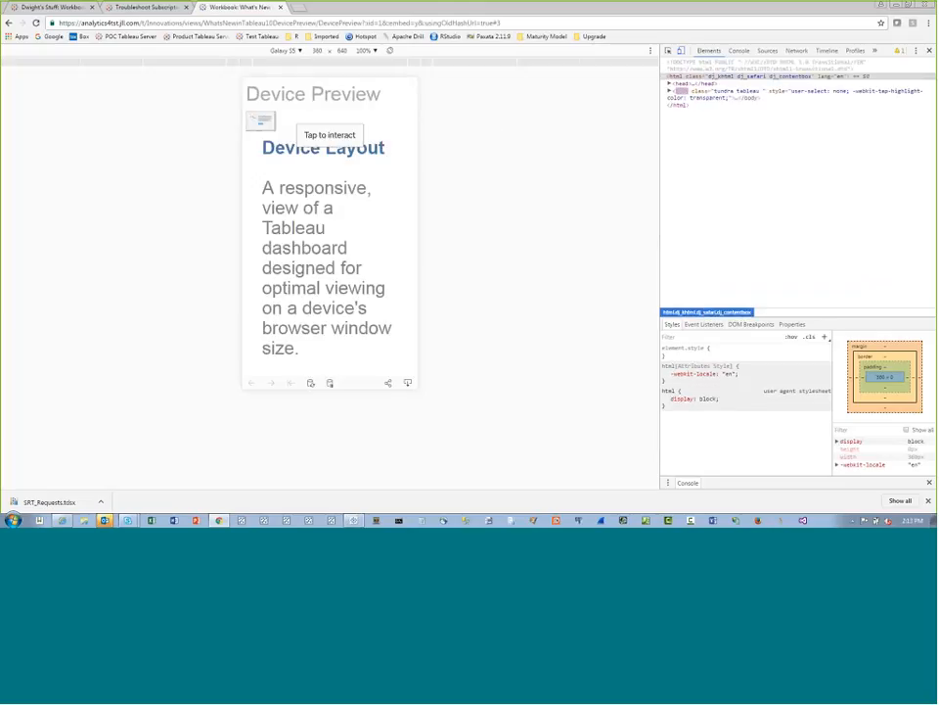
# Activate the emulated phone view and check its download and share options
pyautogui.click(349, 144)
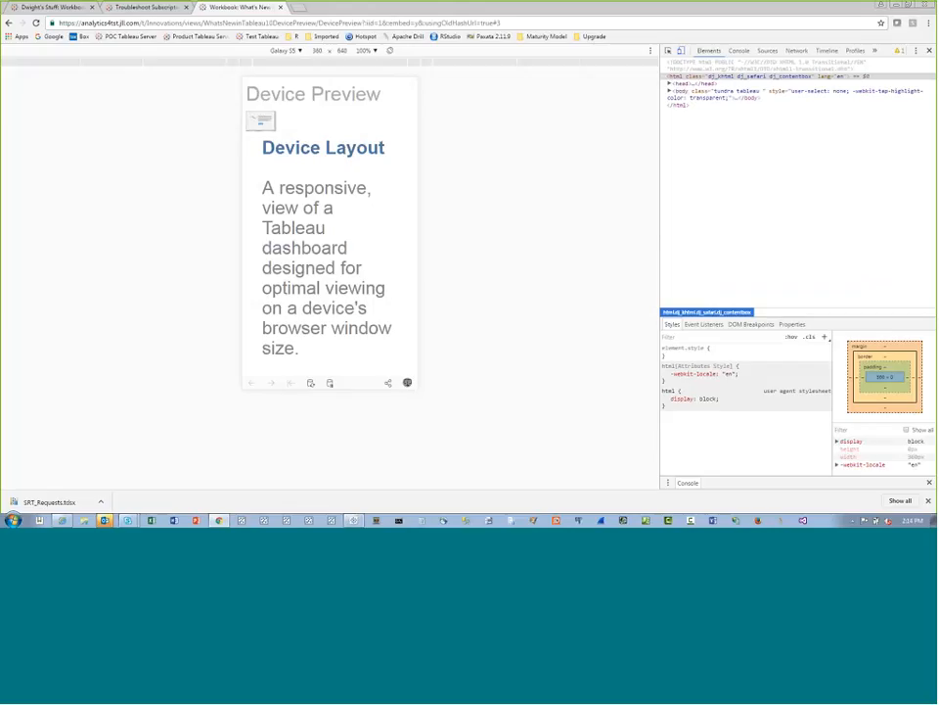
pyautogui.click(407, 383)
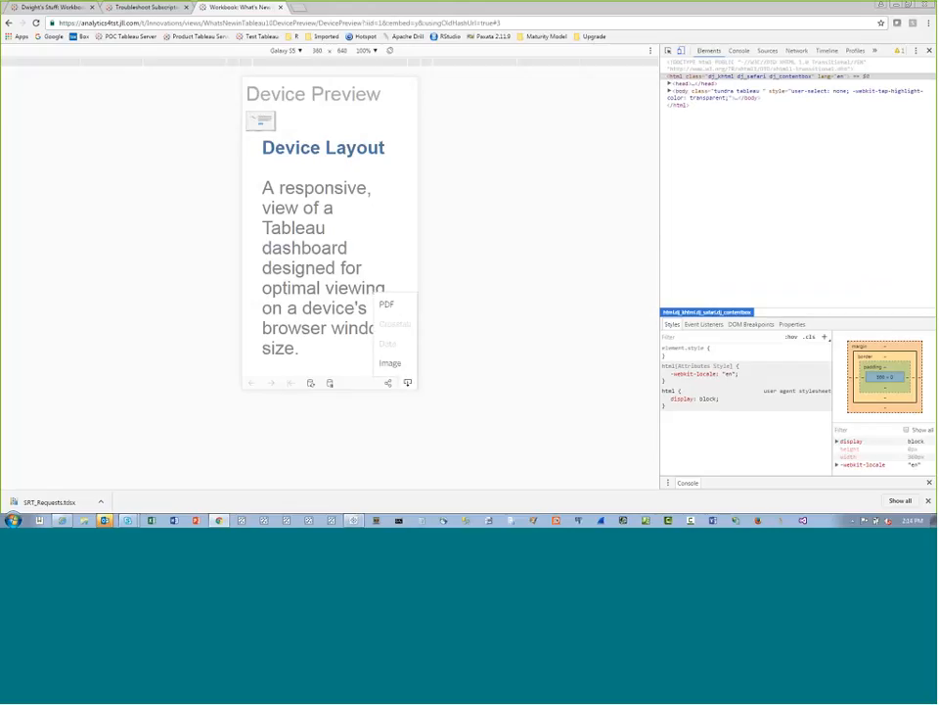
pyautogui.click(388, 383)
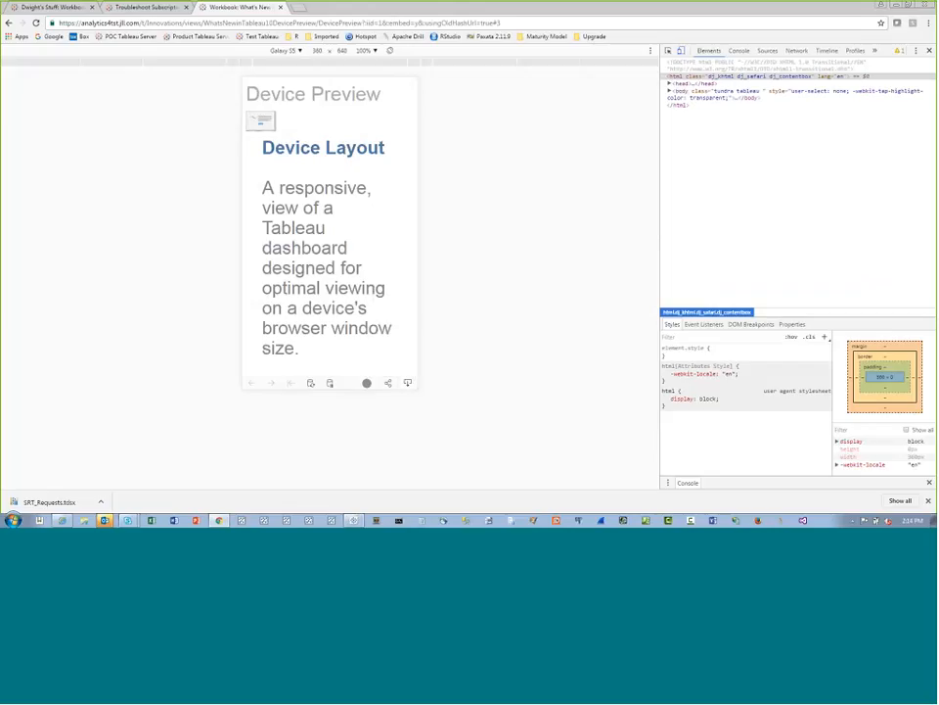
pyautogui.click(389, 382)
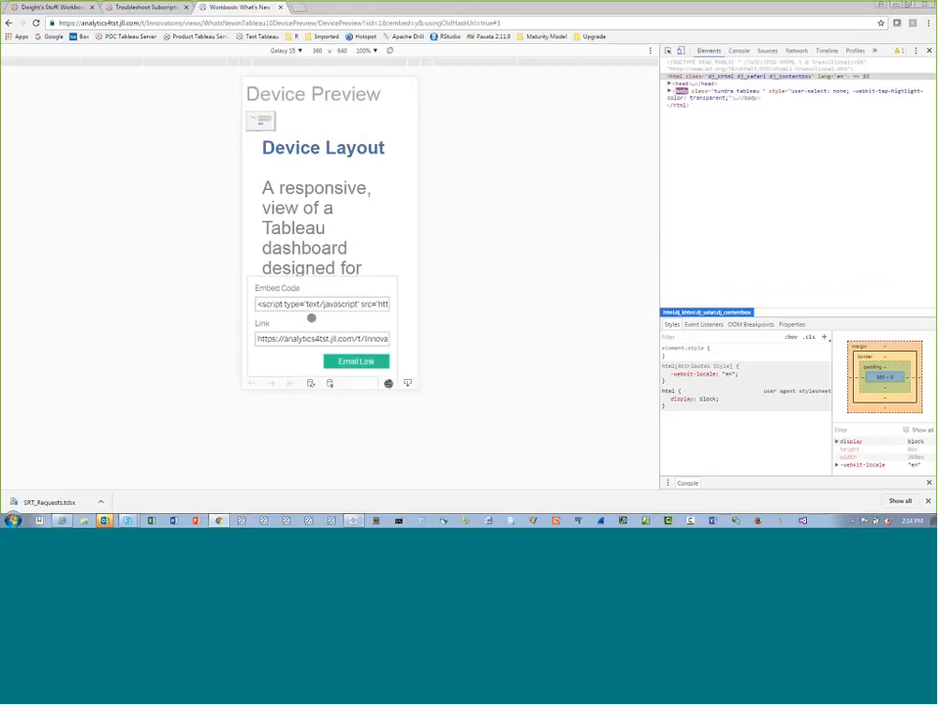
pyautogui.click(356, 384)
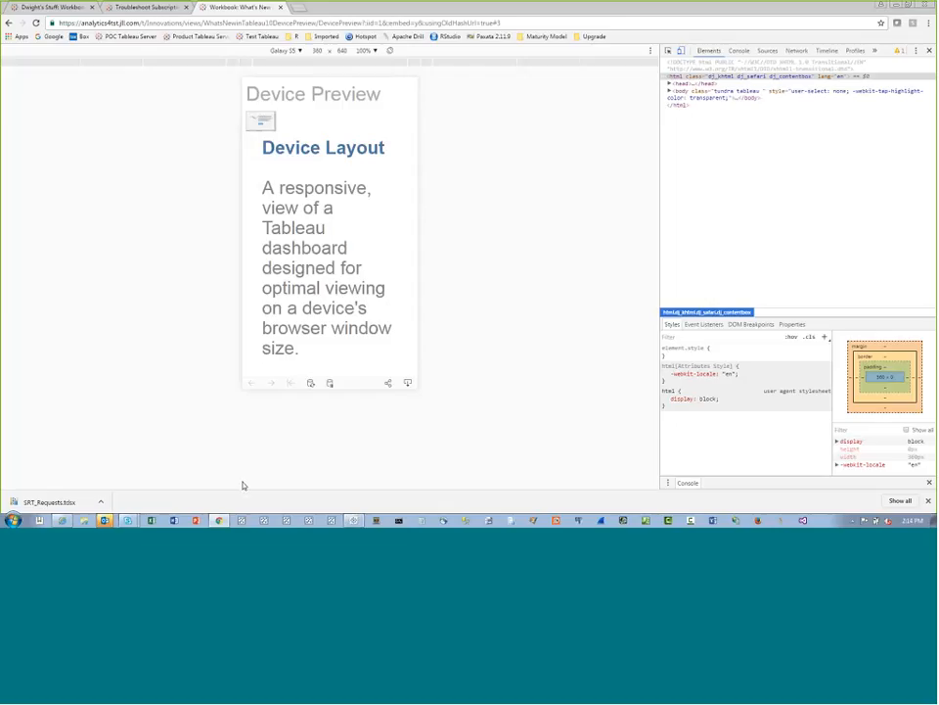
# Switch to Tableau, add a tablet layout to the Device Preview dashboard and set its size to Fit all
pyautogui.click(359, 521)
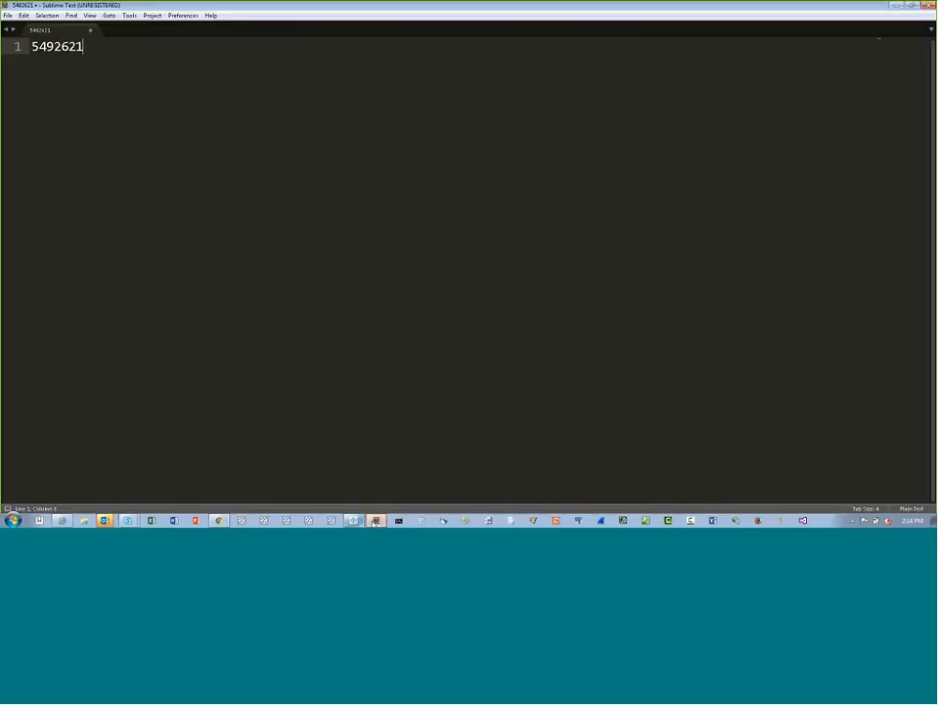
pyautogui.click(933, 6)
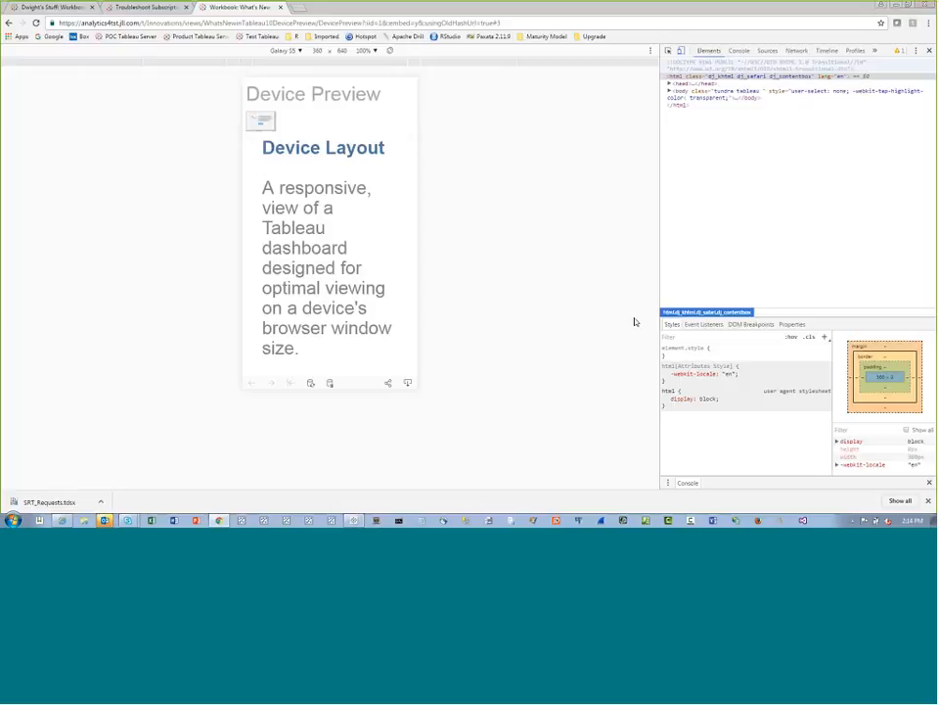
pyautogui.click(355, 520)
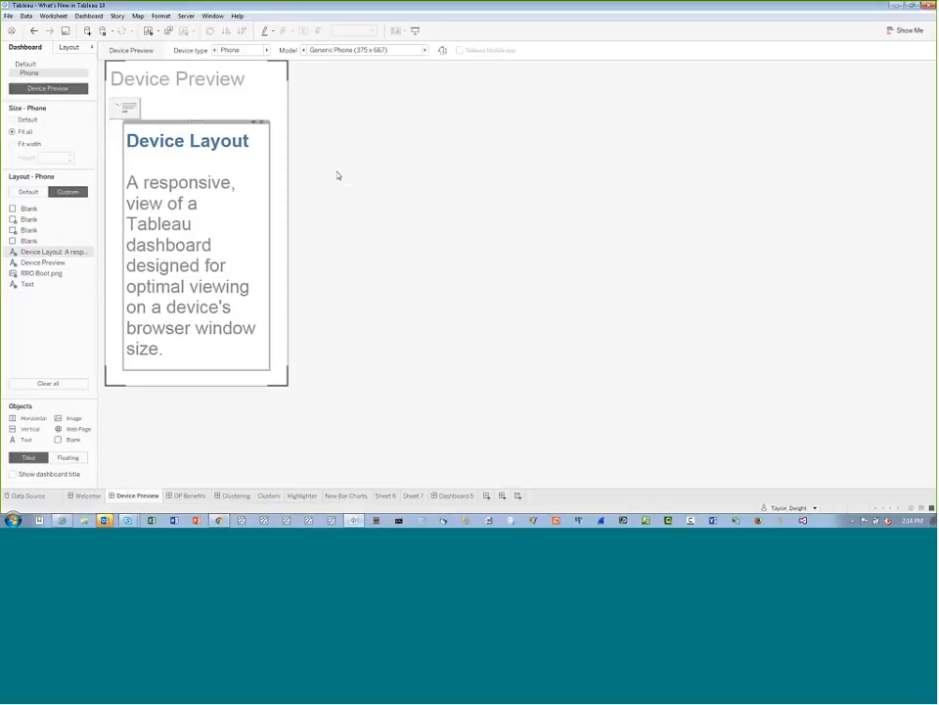
pyautogui.click(215, 51)
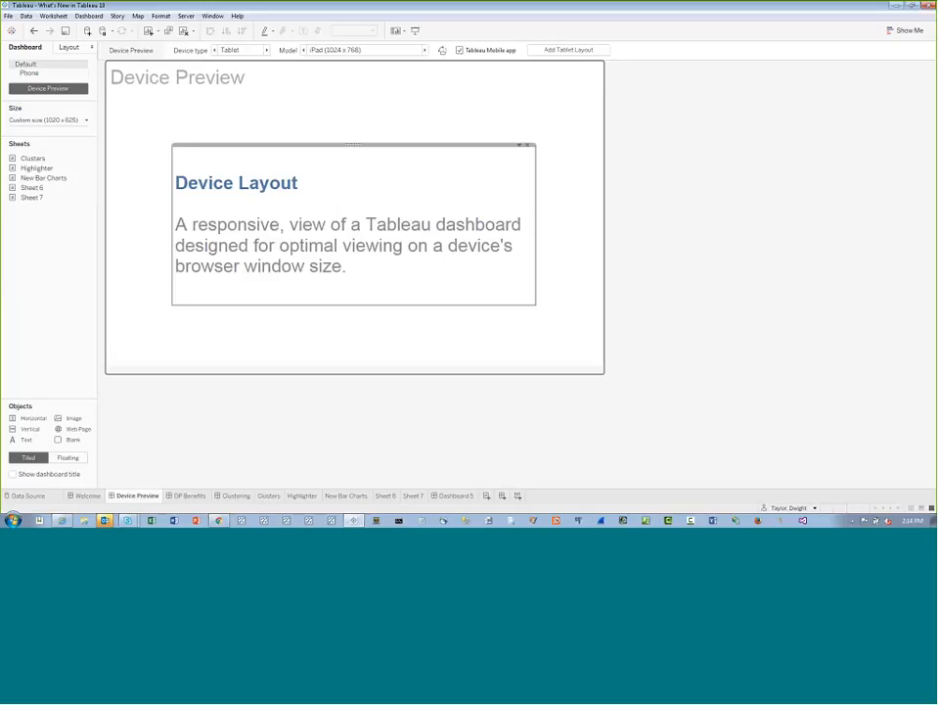
pyautogui.click(569, 49)
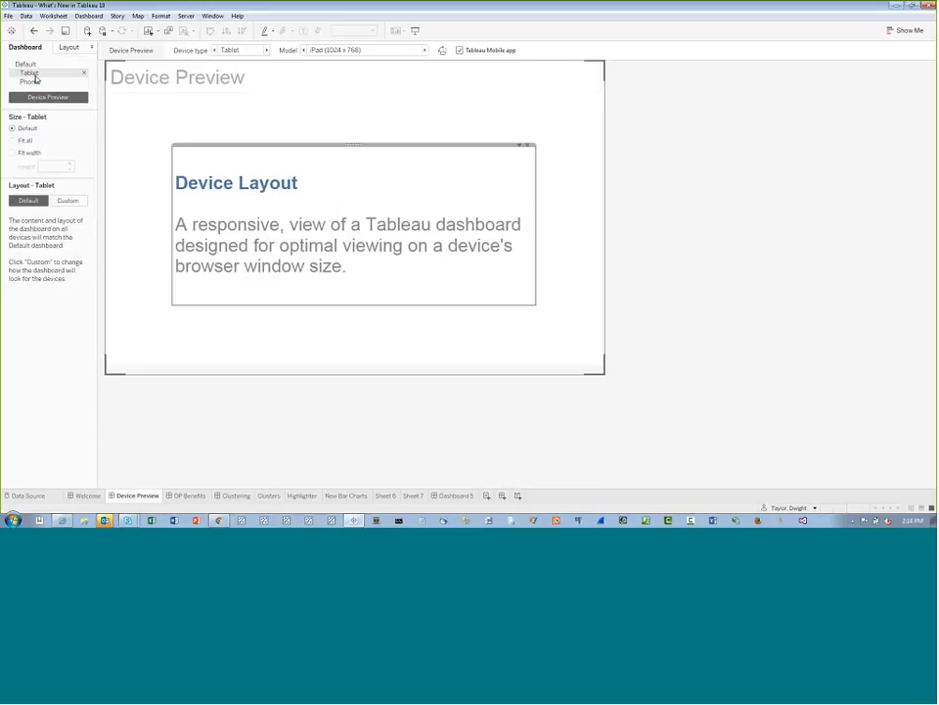
pyautogui.click(12, 140)
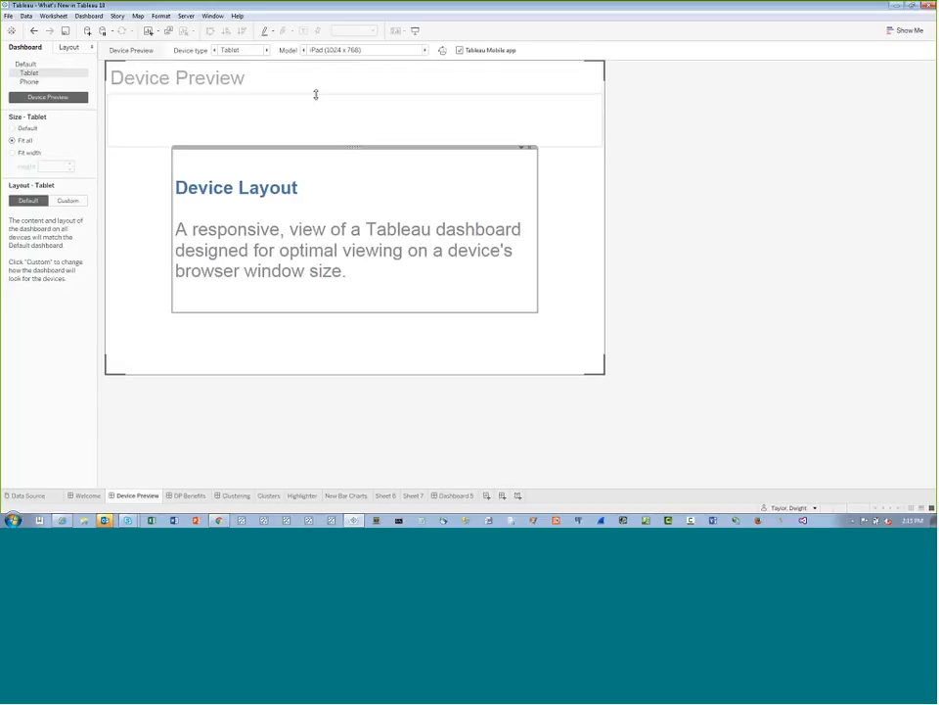
# Compare the tablet layout in portrait and landscape orientation, ending in landscape
pyautogui.click(442, 52)
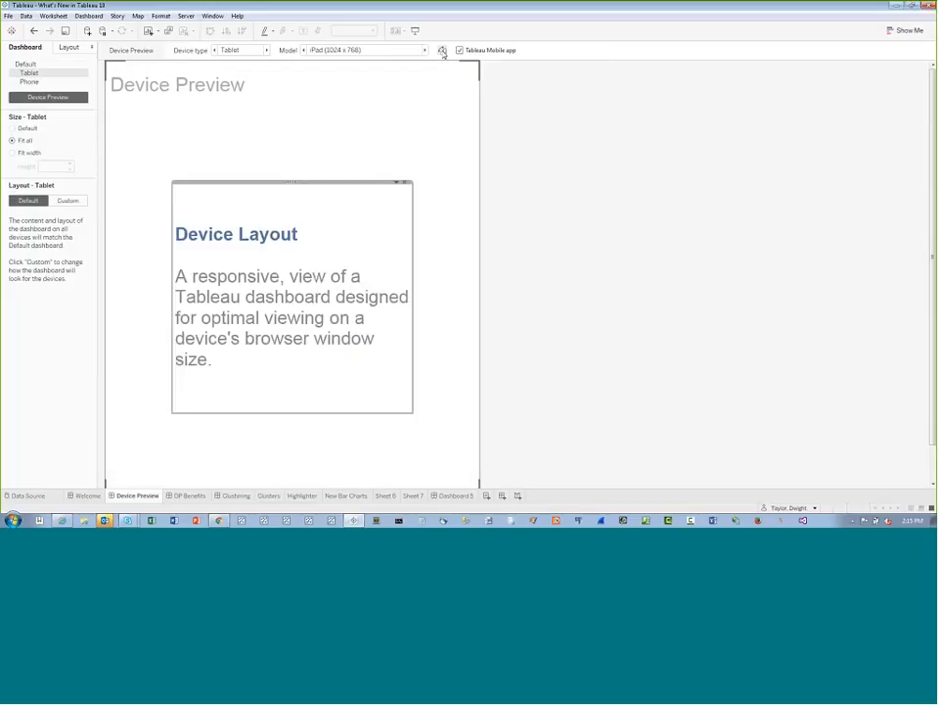
pyautogui.click(442, 52)
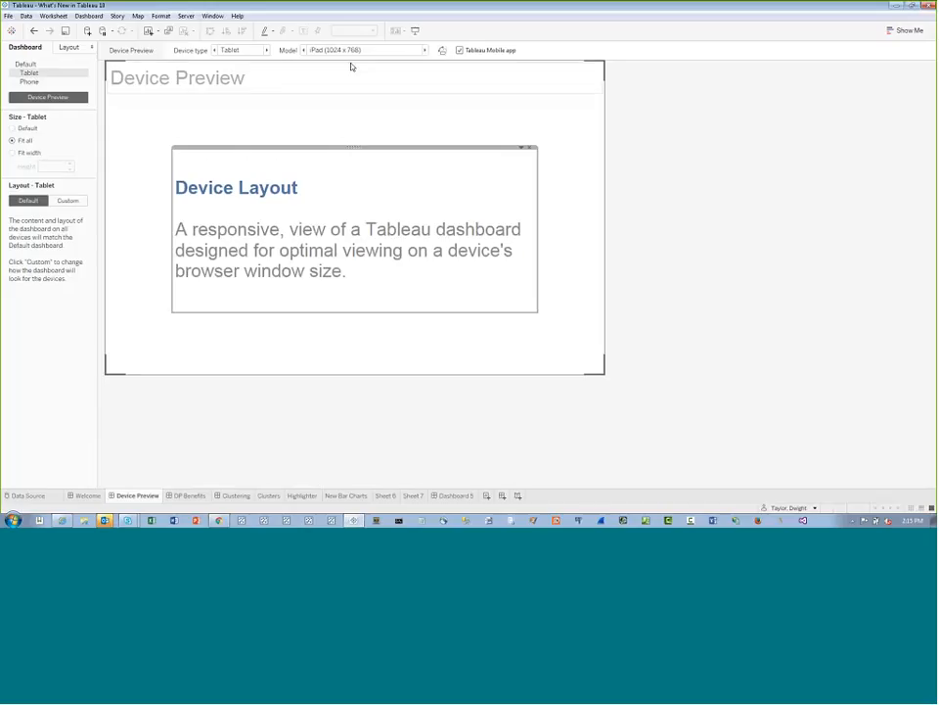
pyautogui.click(442, 52)
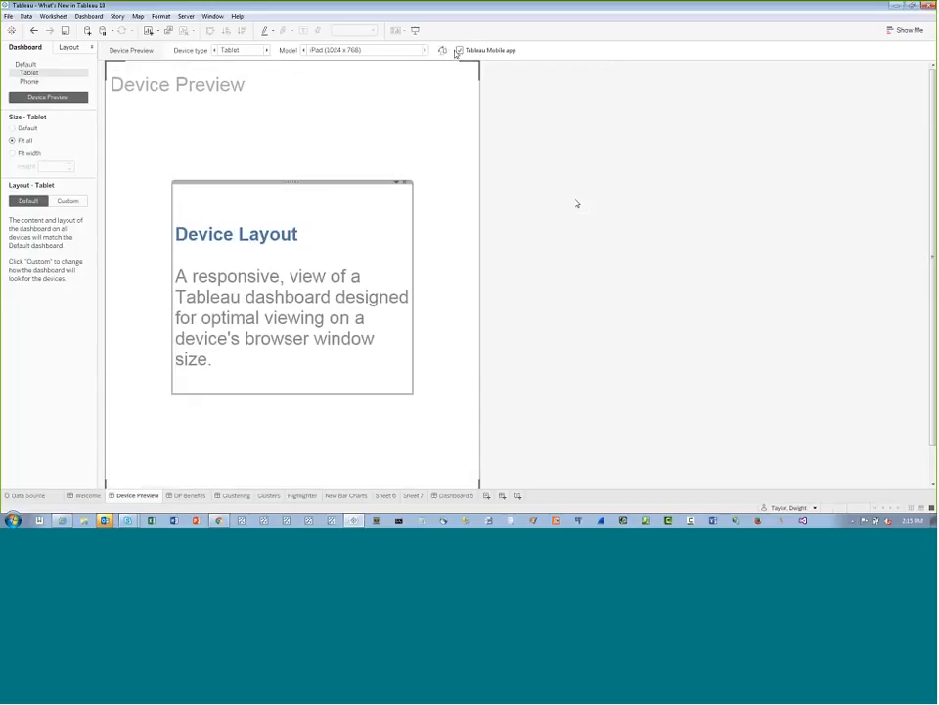
pyautogui.click(442, 53)
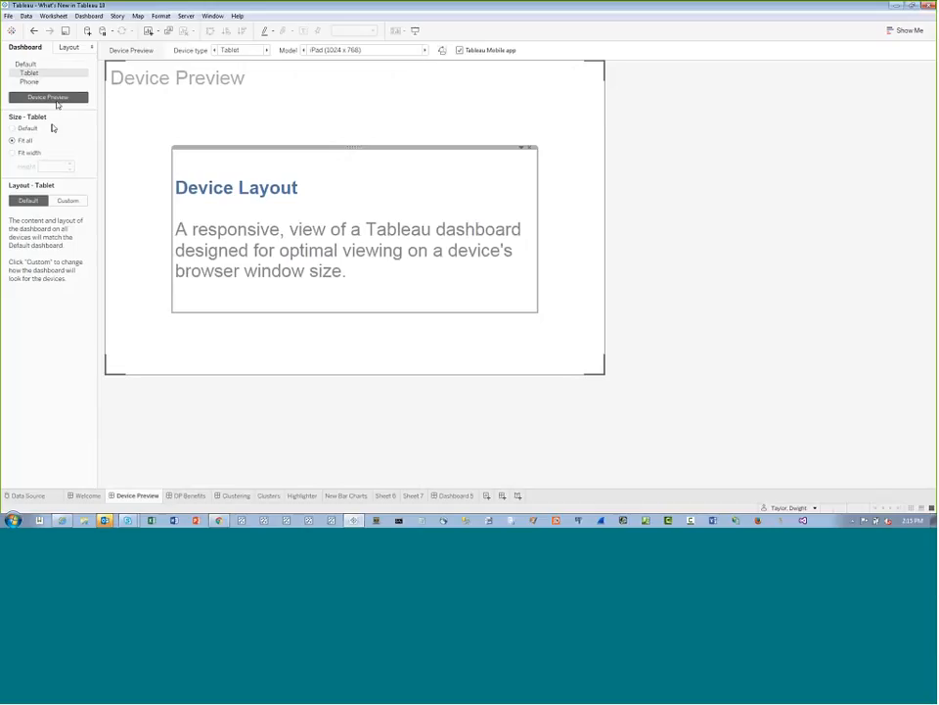
# Set the tablet layout to Custom, check the phone layout, and open the DP Benefits dashboard
pyautogui.click(82, 202)
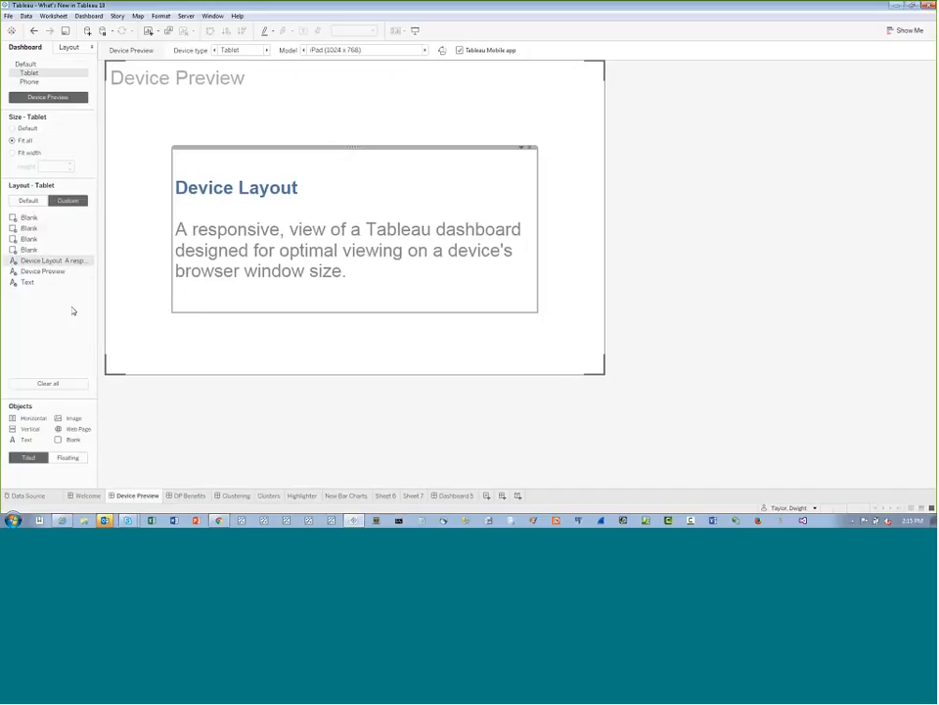
pyautogui.click(30, 81)
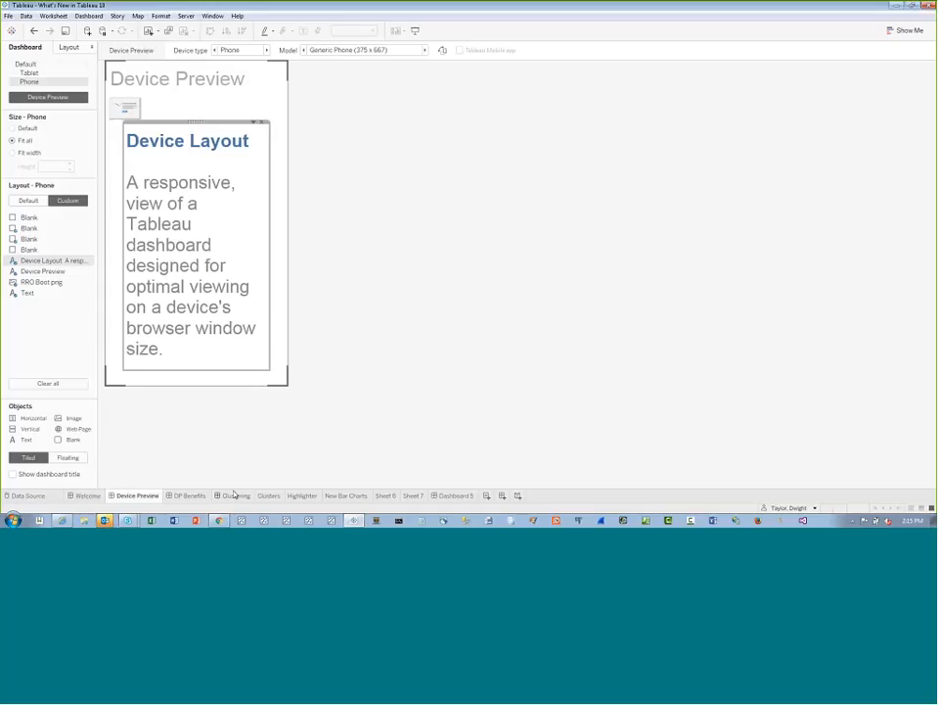
pyautogui.click(191, 496)
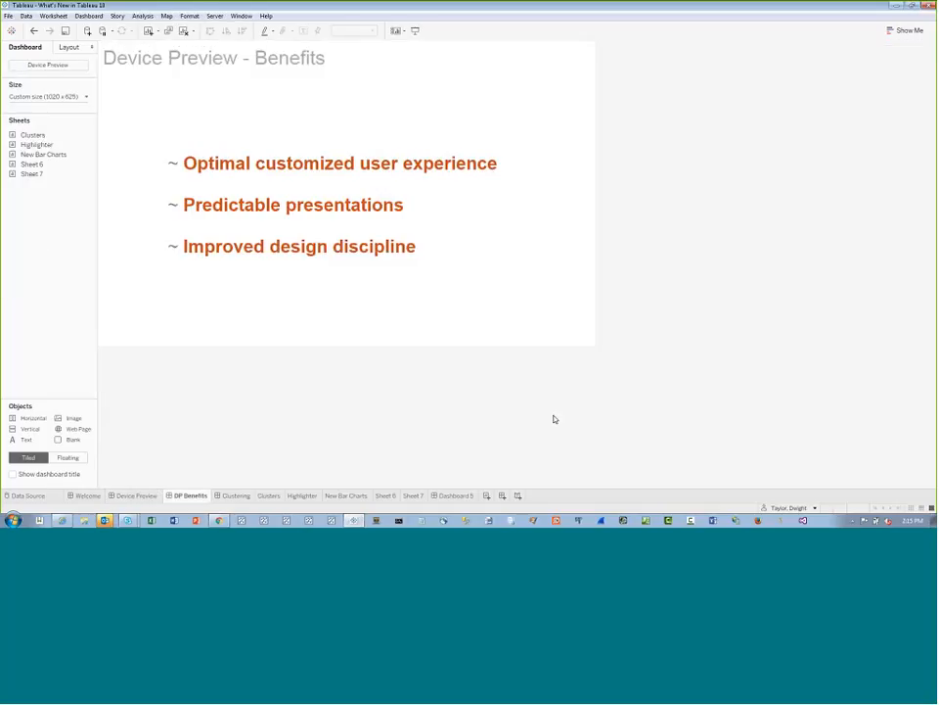
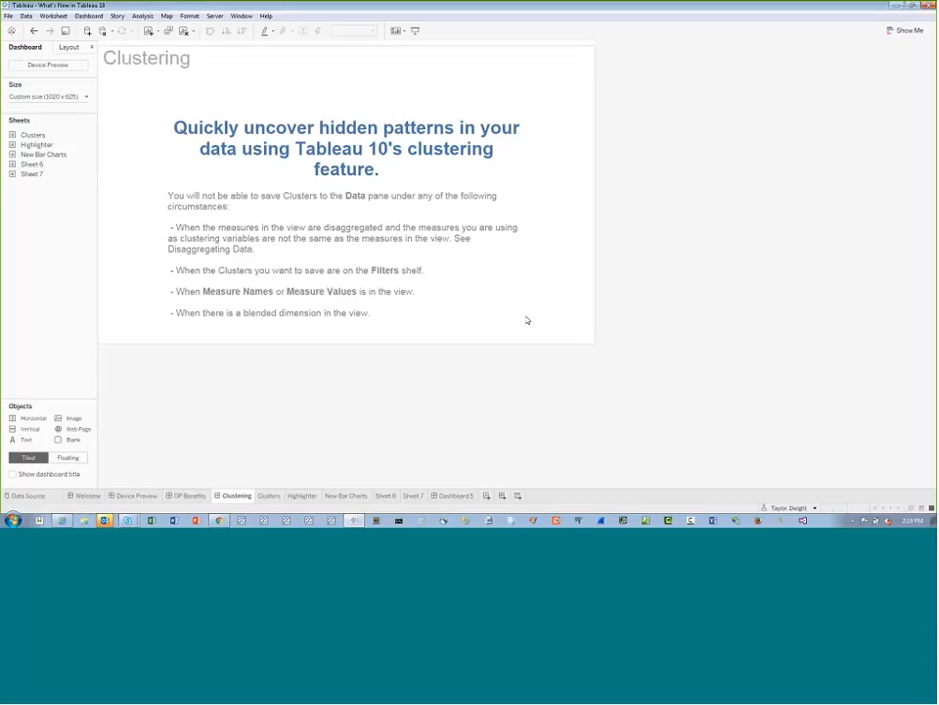
# Open the Clusters worksheet and display the analytics options for its scatter plots
pyautogui.click(270, 495)
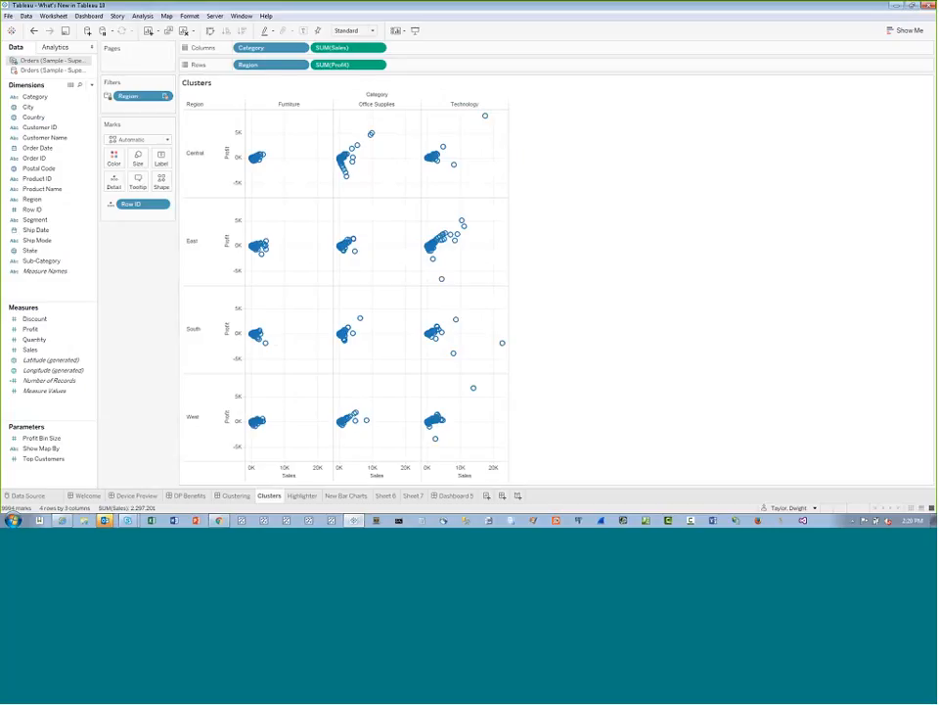
pyautogui.click(31, 158)
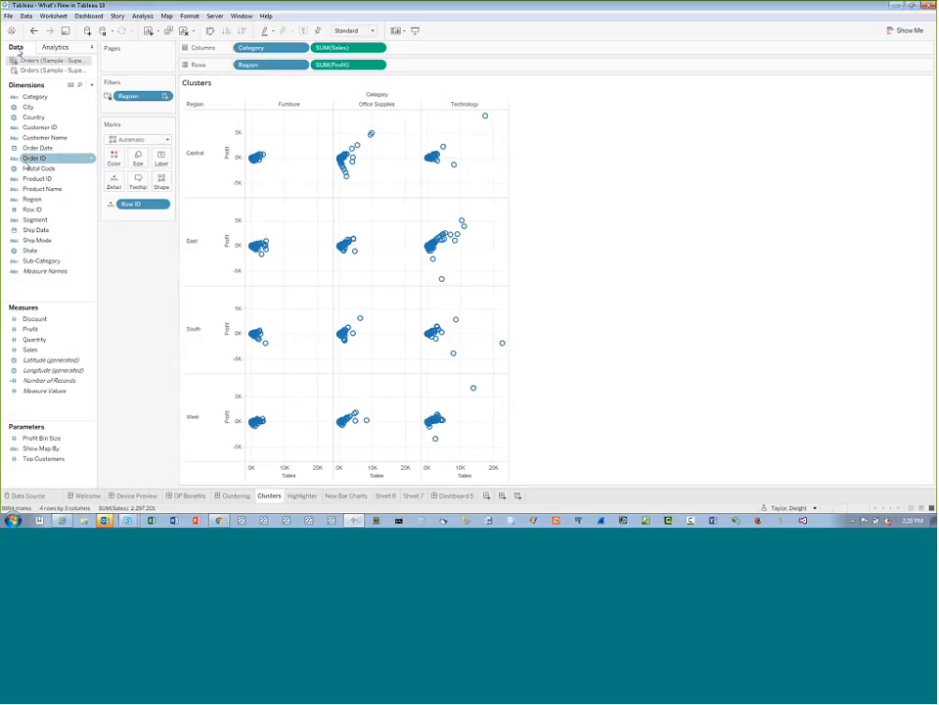
pyautogui.keyDown('ctrl'); pyautogui.click(28, 107); pyautogui.keyUp('ctrl')
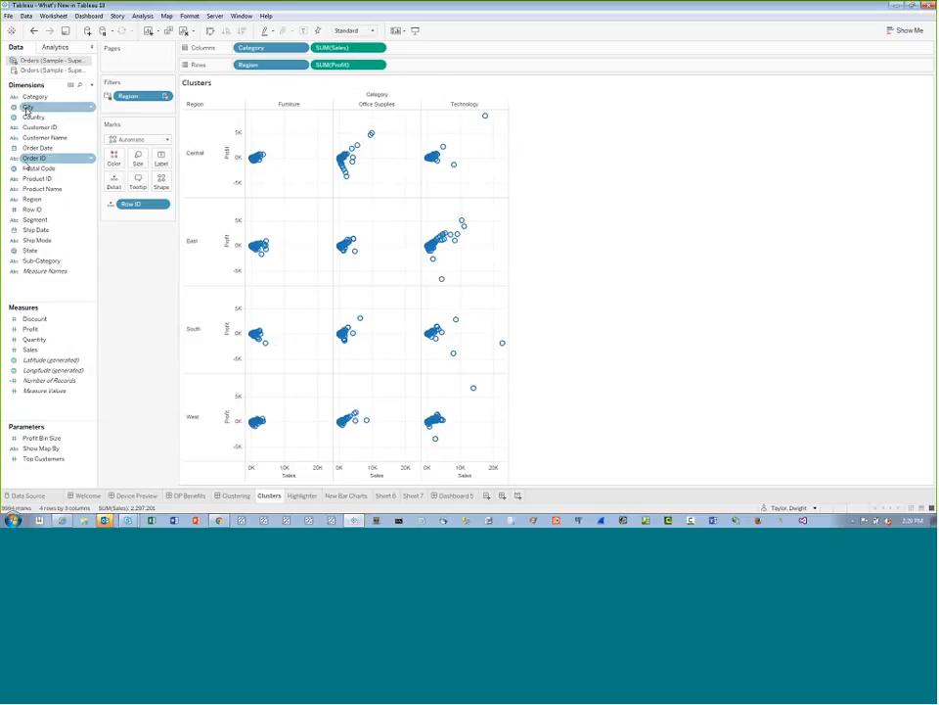
pyautogui.click(27, 109)
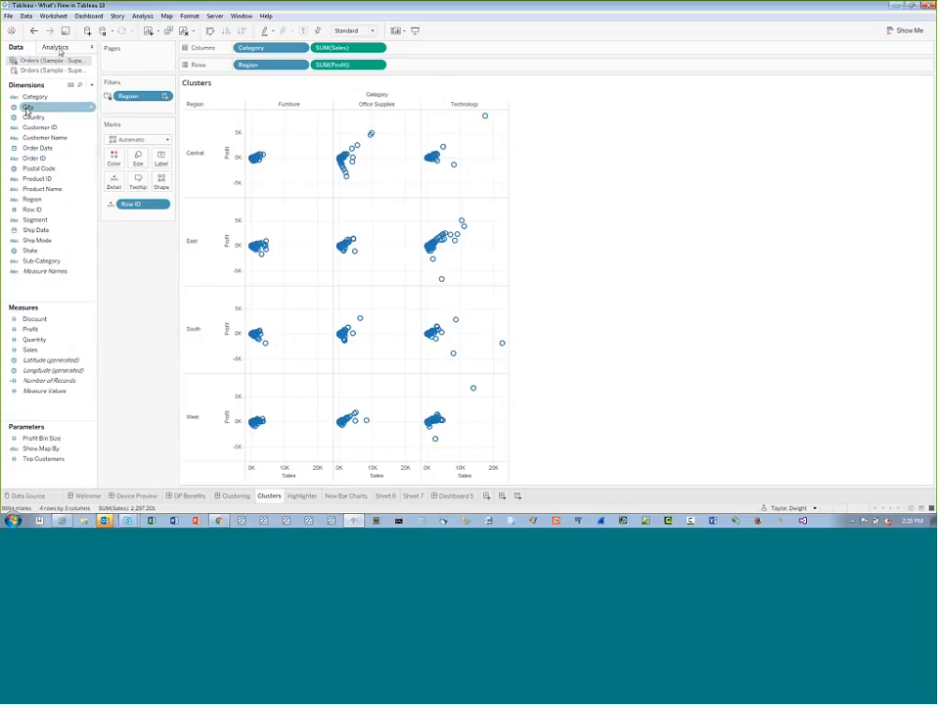
pyautogui.click(56, 48)
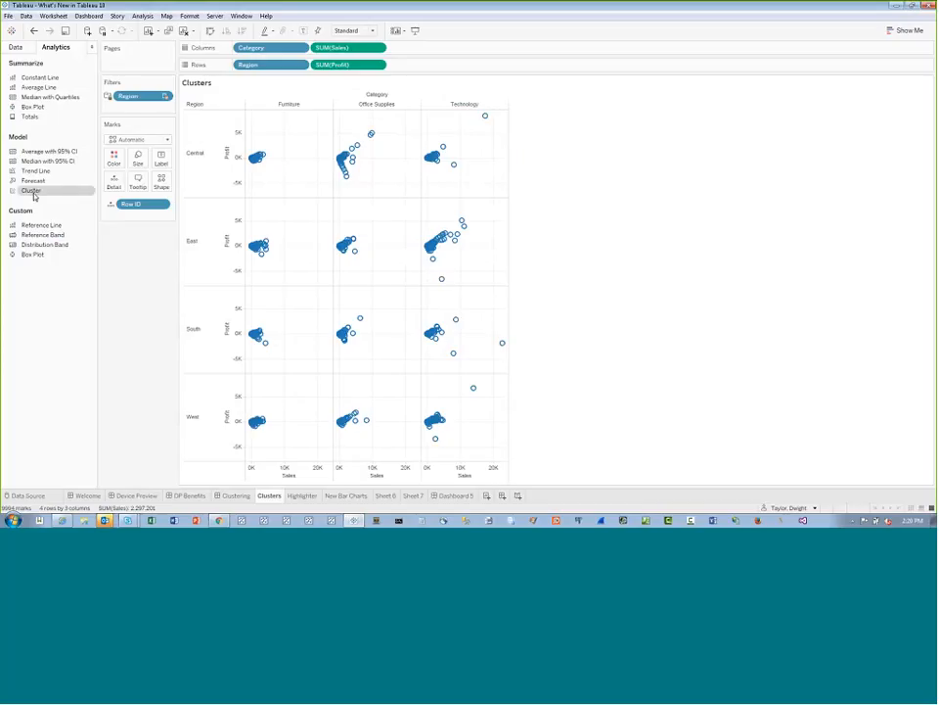
# Apply Cluster analysis to the Sales and Profit scatter plots and set the number of clusters to 4
pyautogui.moveTo(33, 195); pyautogui.dragTo(281, 118)
pyautogui.moveTo(46, 195); pyautogui.dragTo(260, 110)
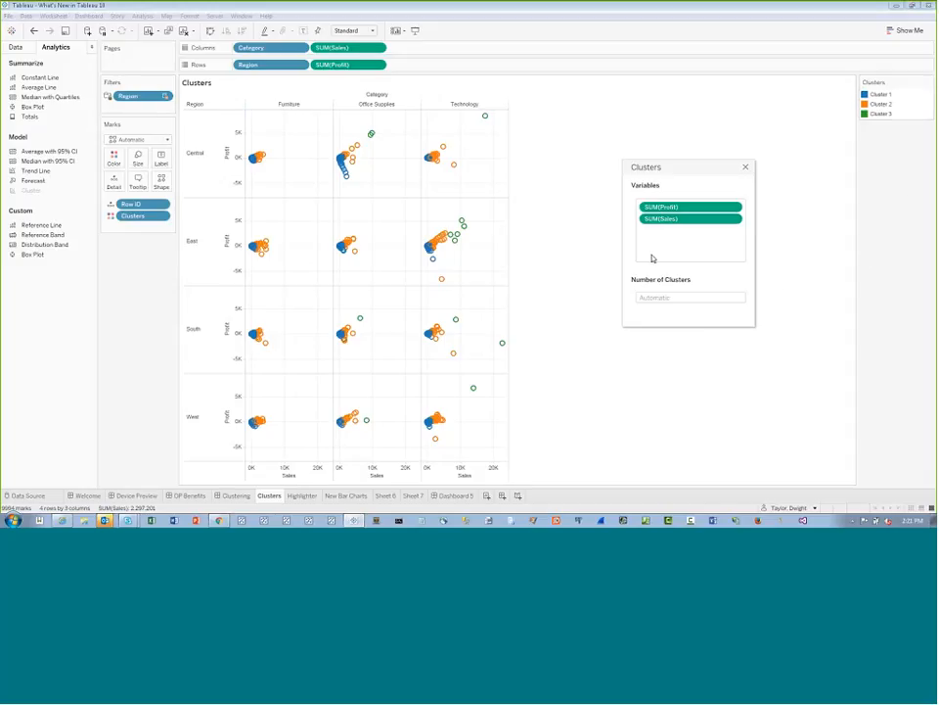
pyautogui.click(690, 297)
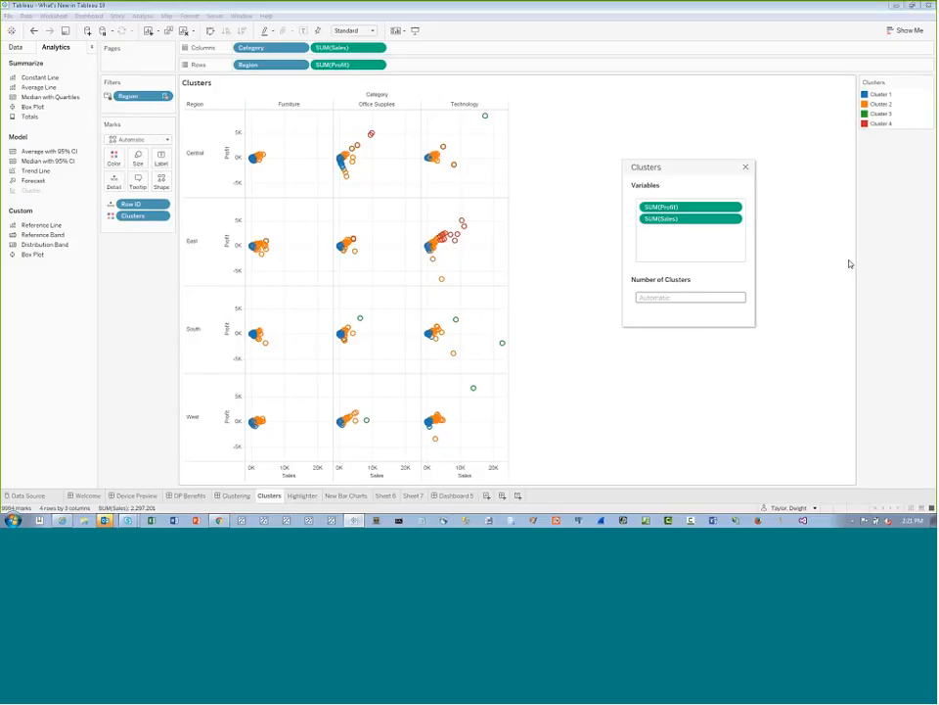
pyautogui.write('4')
# Review the aggregation options available for the Profit and Sales clustering variables
pyautogui.click(735, 207)
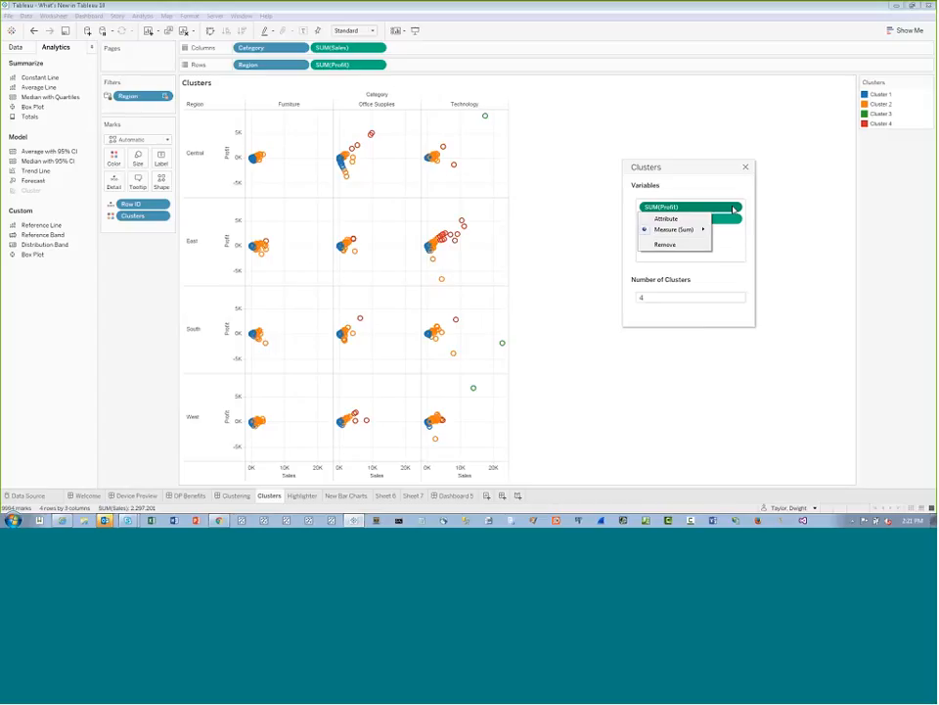
pyautogui.moveTo(684, 233)
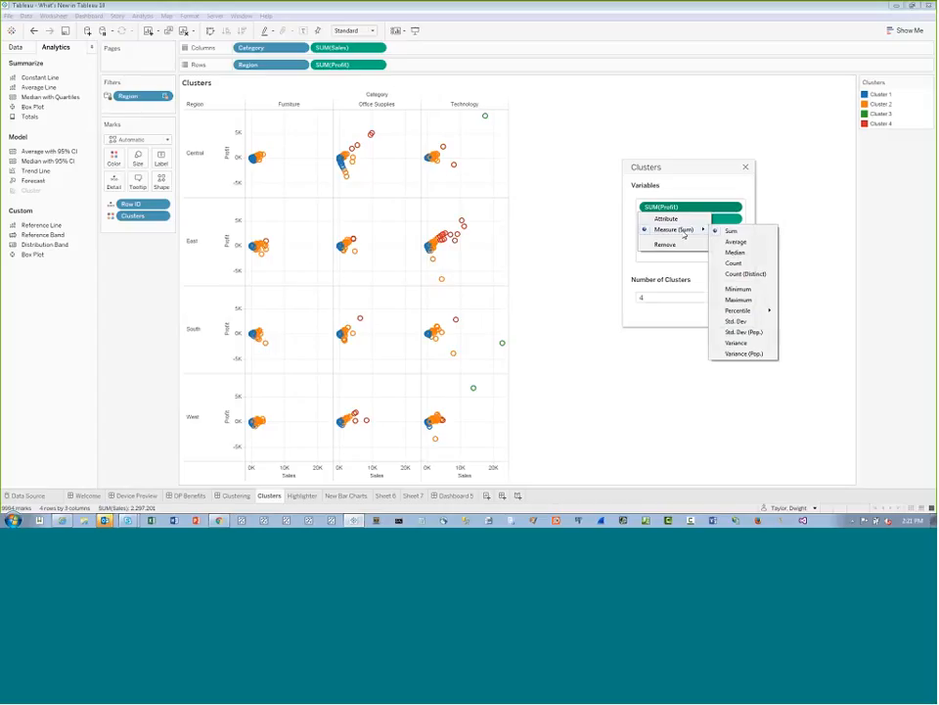
pyautogui.click(826, 226)
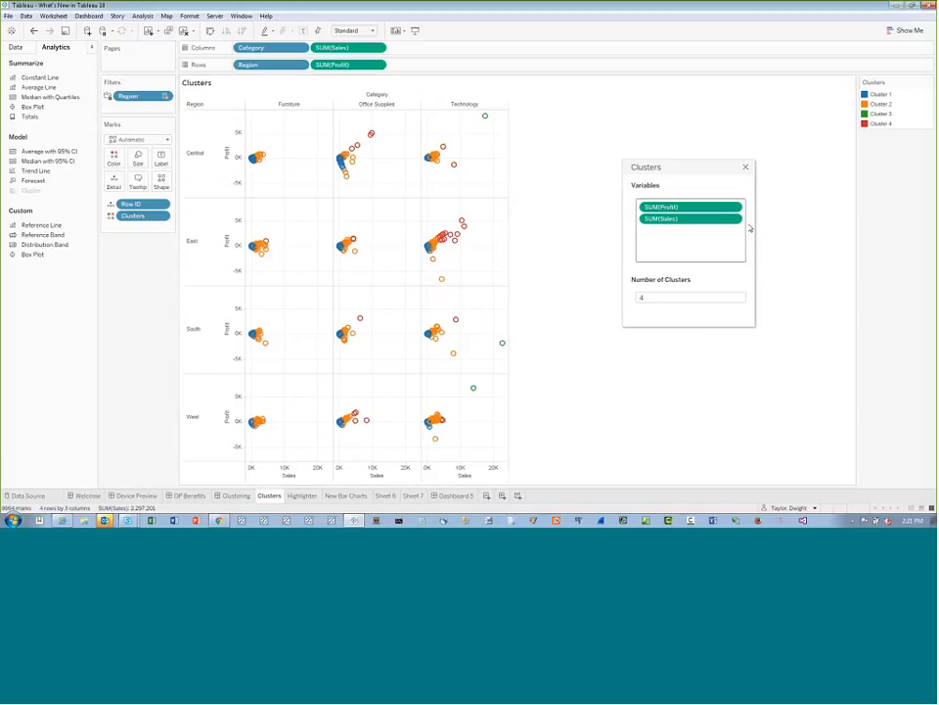
pyautogui.click(735, 218)
pyautogui.moveTo(697, 245)
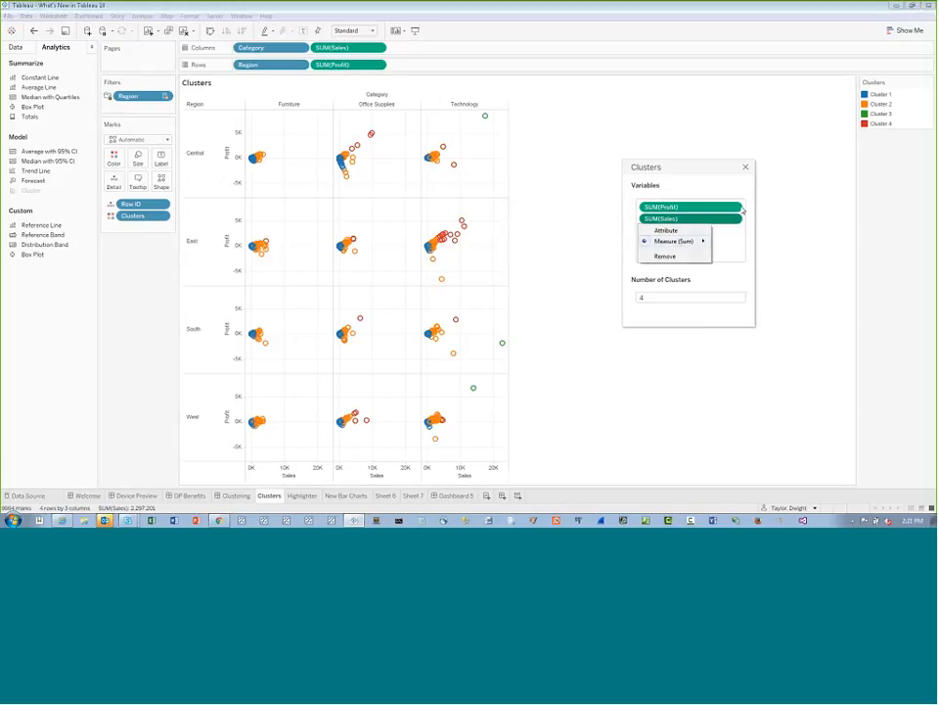
pyautogui.click(743, 209)
pyautogui.click(738, 210)
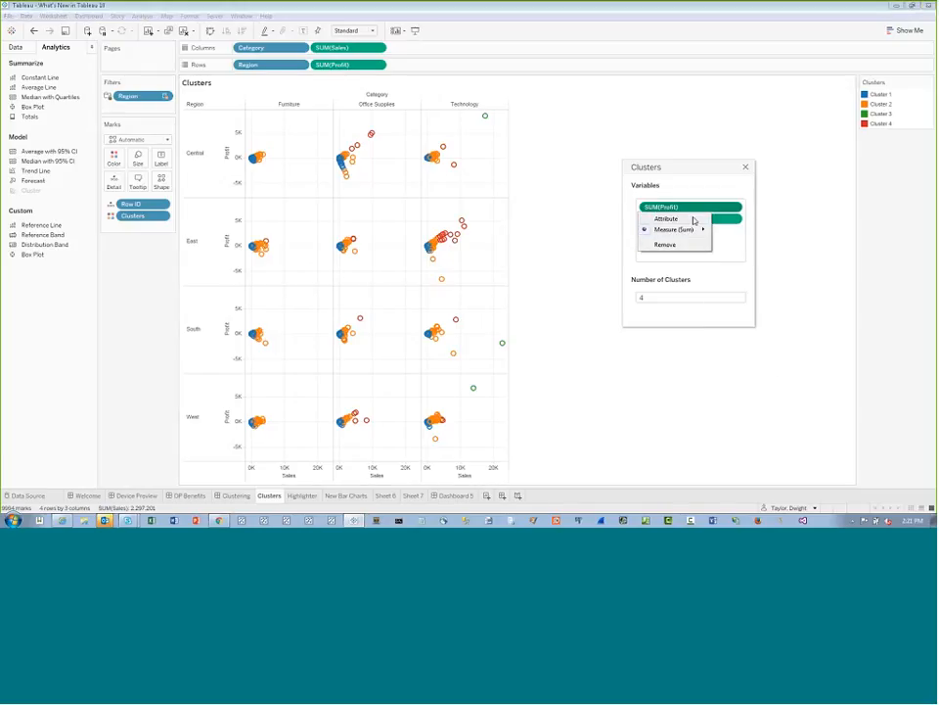
pyautogui.moveTo(697, 229)
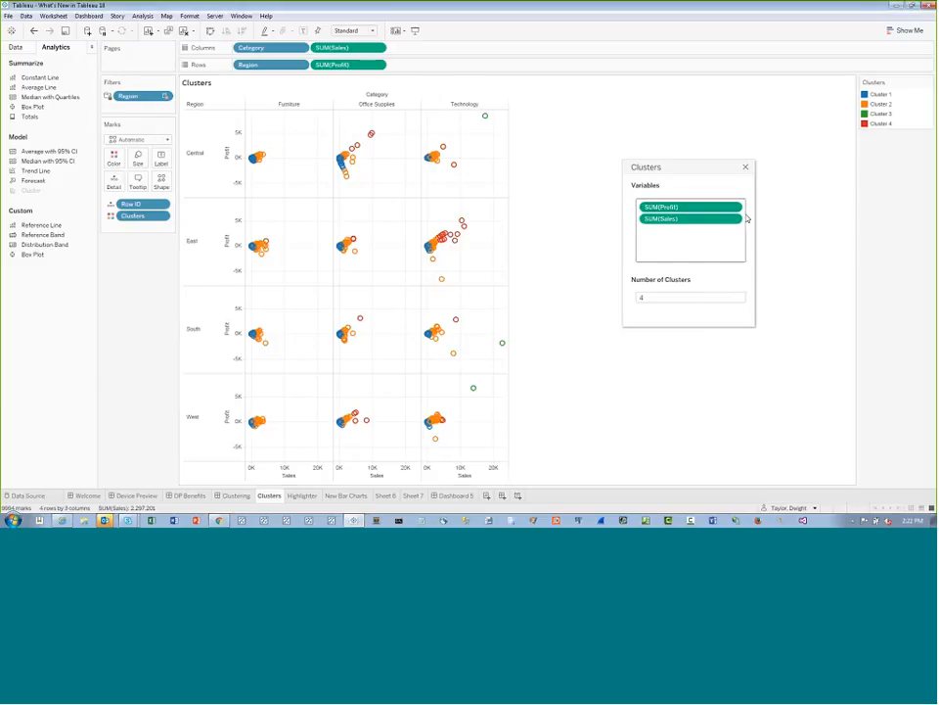
pyautogui.click(734, 220)
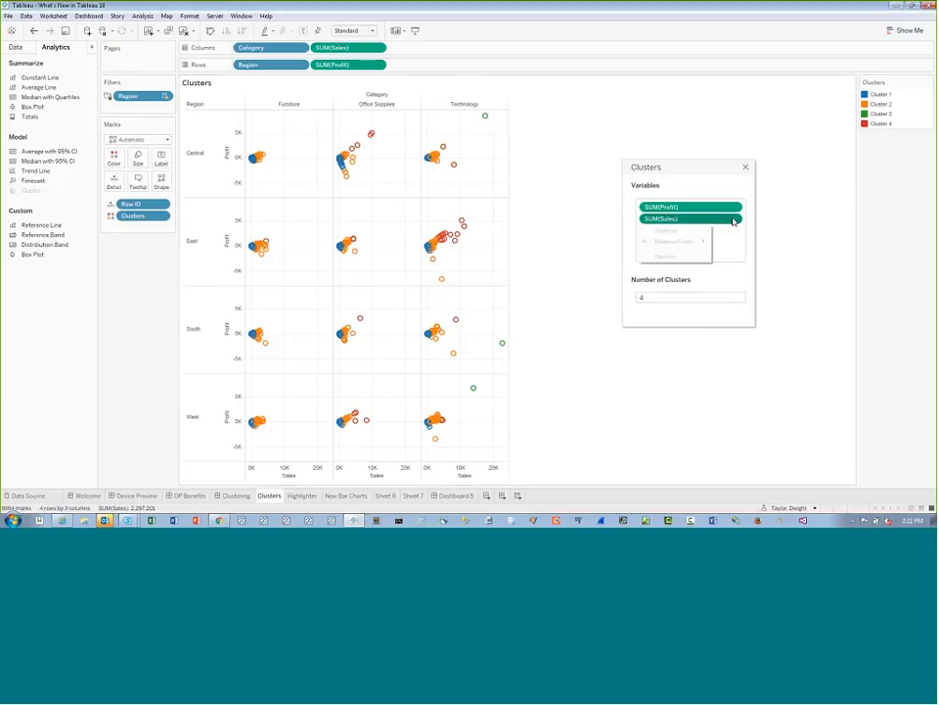
pyautogui.moveTo(701, 245)
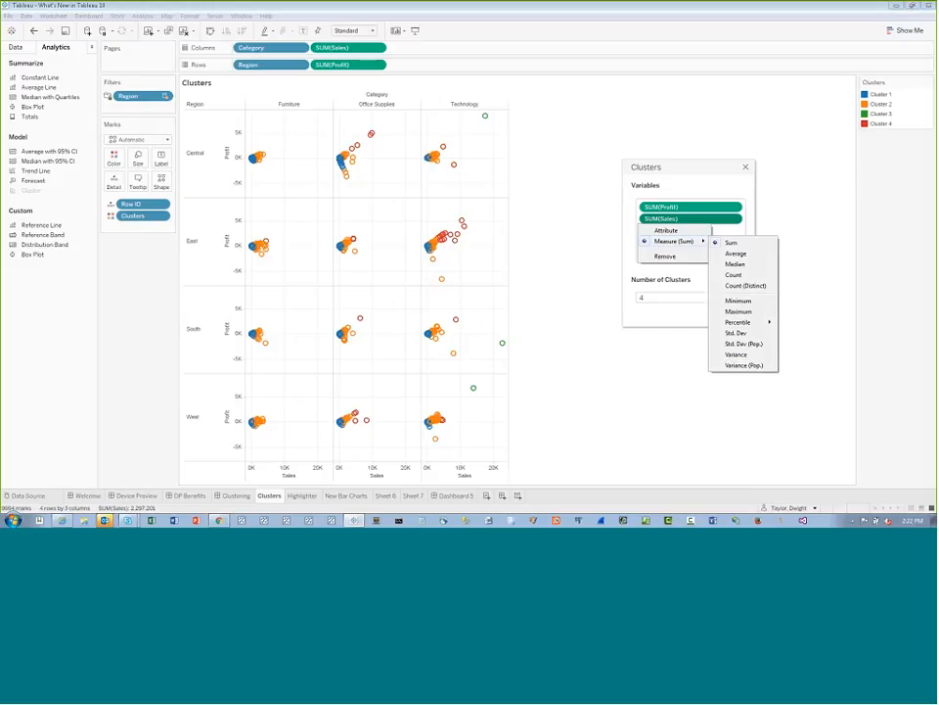
pyautogui.click(816, 164)
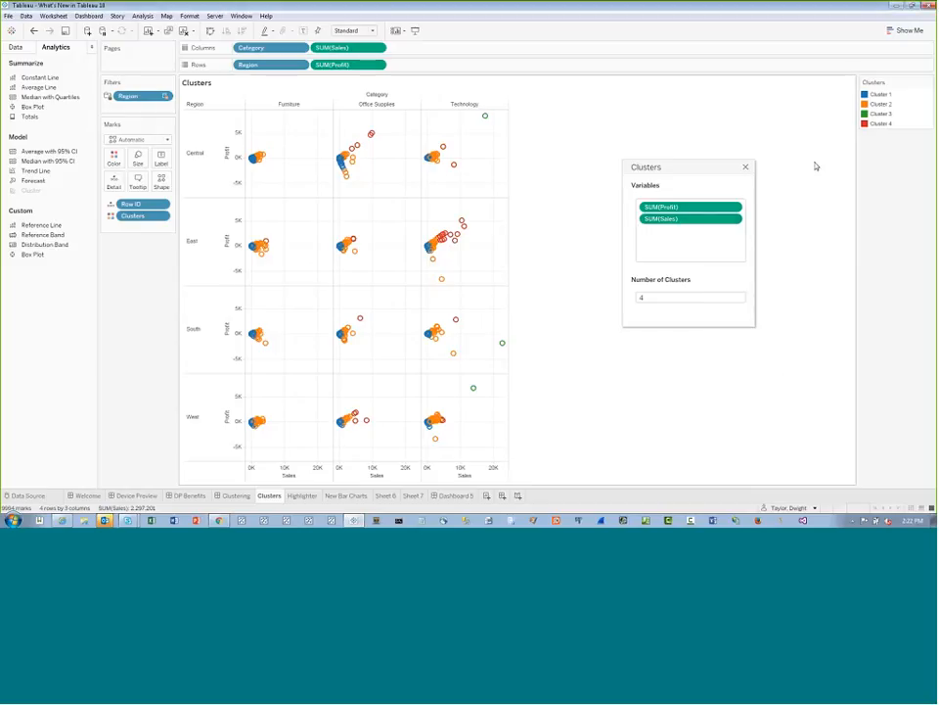
# Save the Clusters as a reusable dimension in the data source and widen the field list to show its full name
pyautogui.click(15, 47)
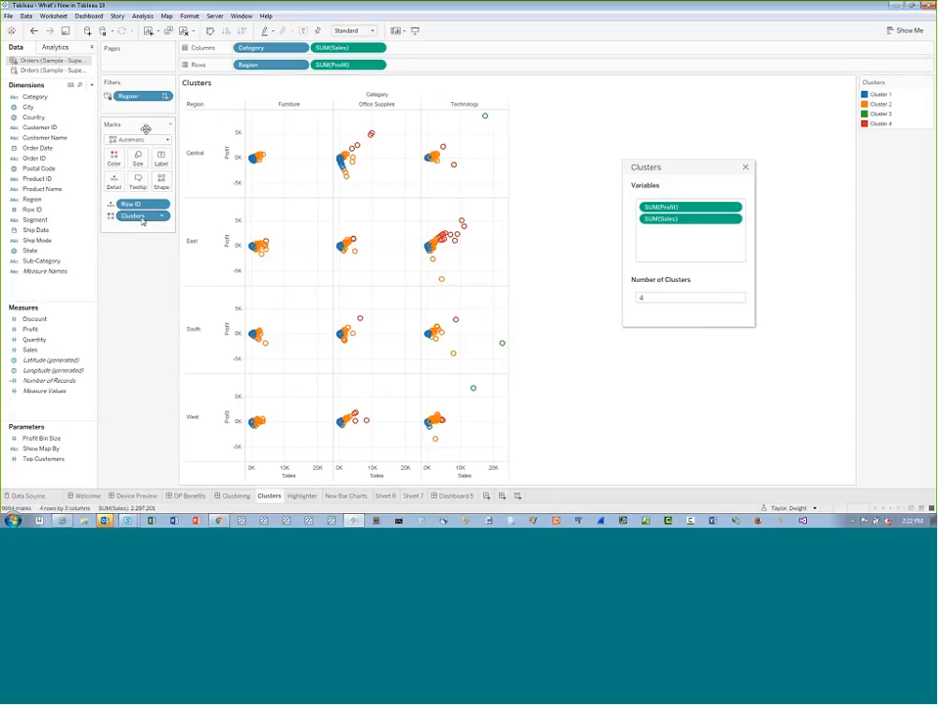
pyautogui.moveTo(142, 221); pyautogui.dragTo(86, 262)
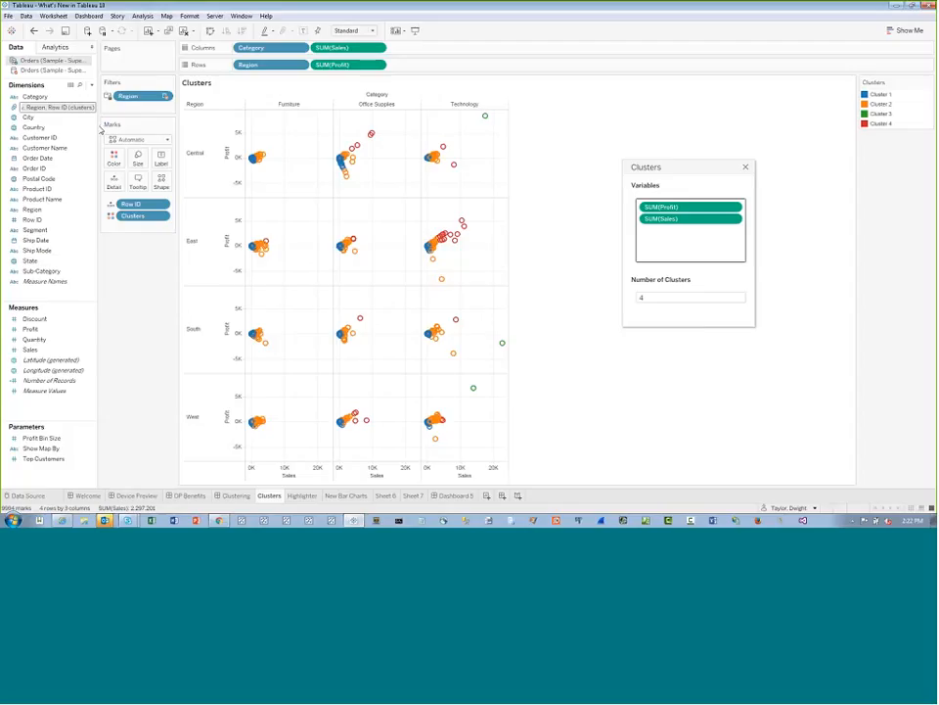
pyautogui.moveTo(101, 130); pyautogui.dragTo(196, 130)
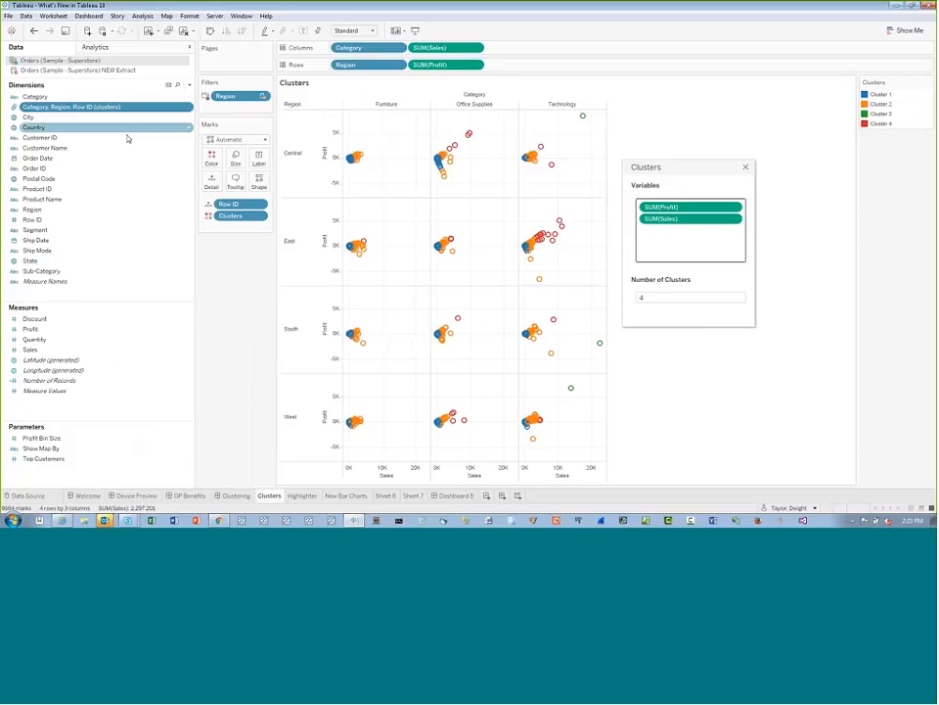
# Create a new worksheet with a bar chart of SUM(Sales) by year of Order Date
pyautogui.rightClick(277, 498)
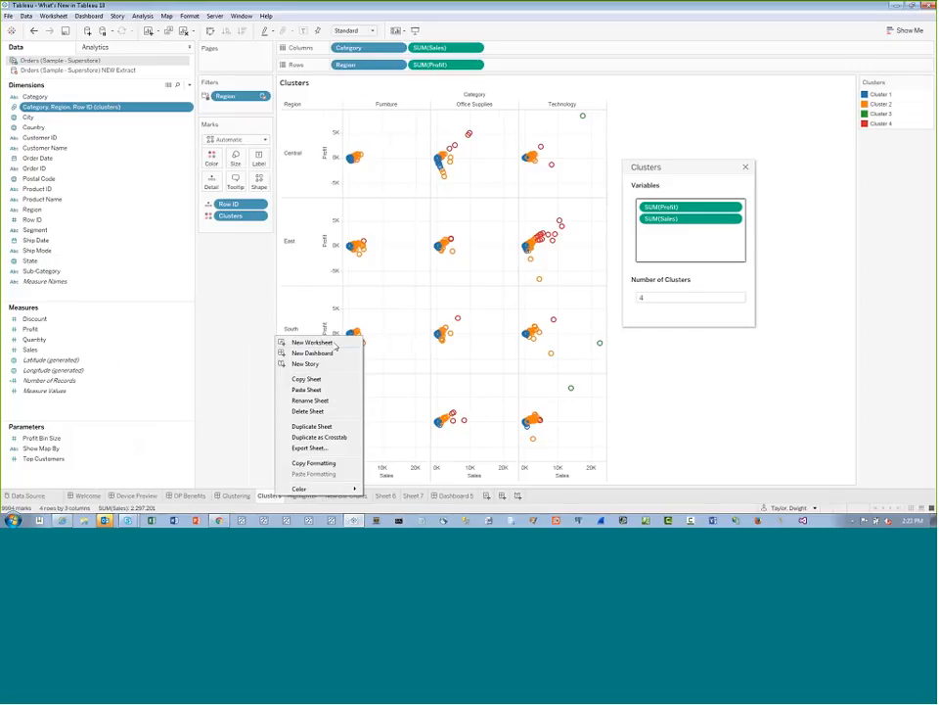
pyautogui.click(335, 344)
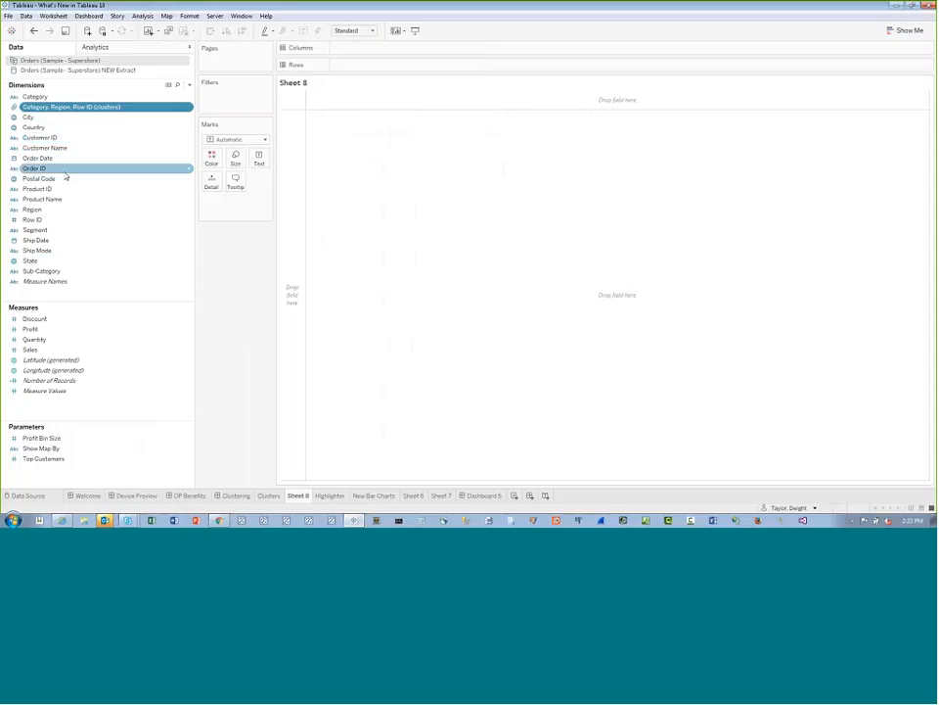
pyautogui.moveTo(39, 157); pyautogui.dragTo(391, 47)
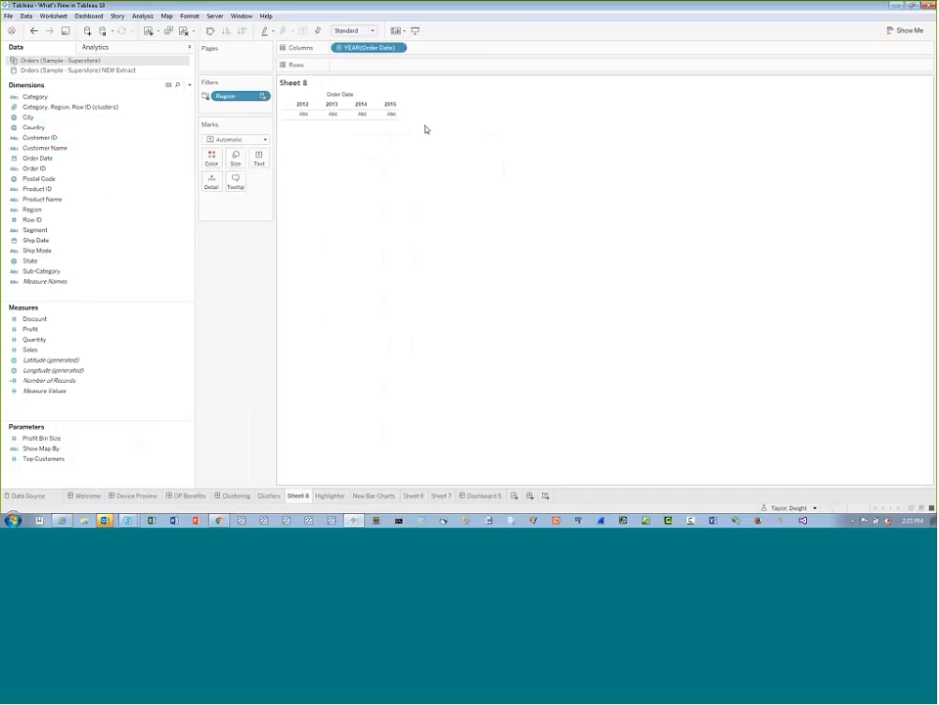
pyautogui.moveTo(30, 349); pyautogui.dragTo(337, 228)
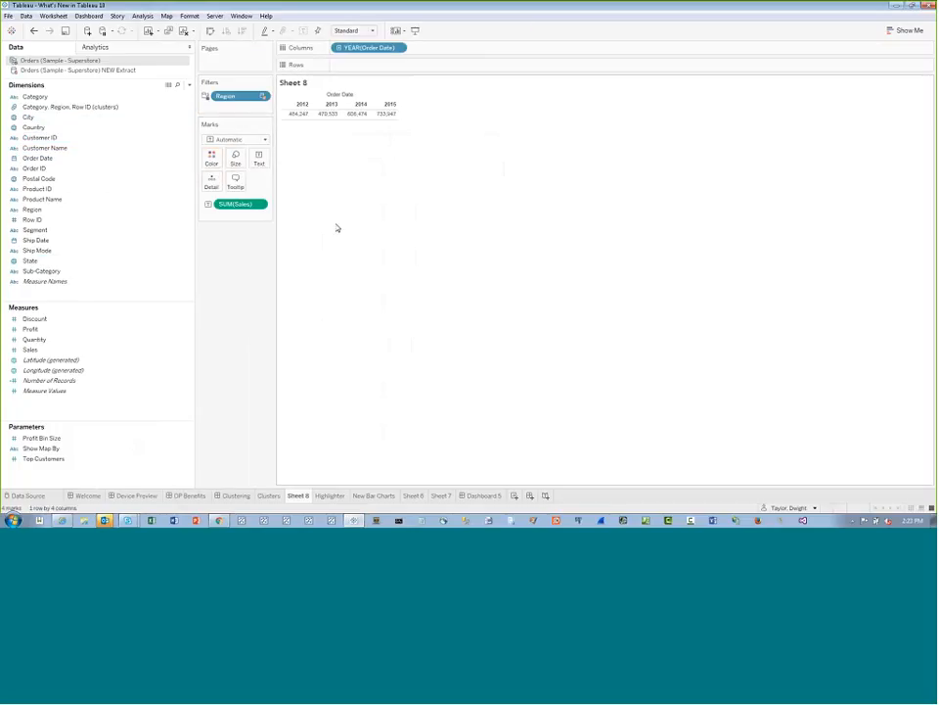
pyautogui.moveTo(240, 205); pyautogui.dragTo(372, 62)
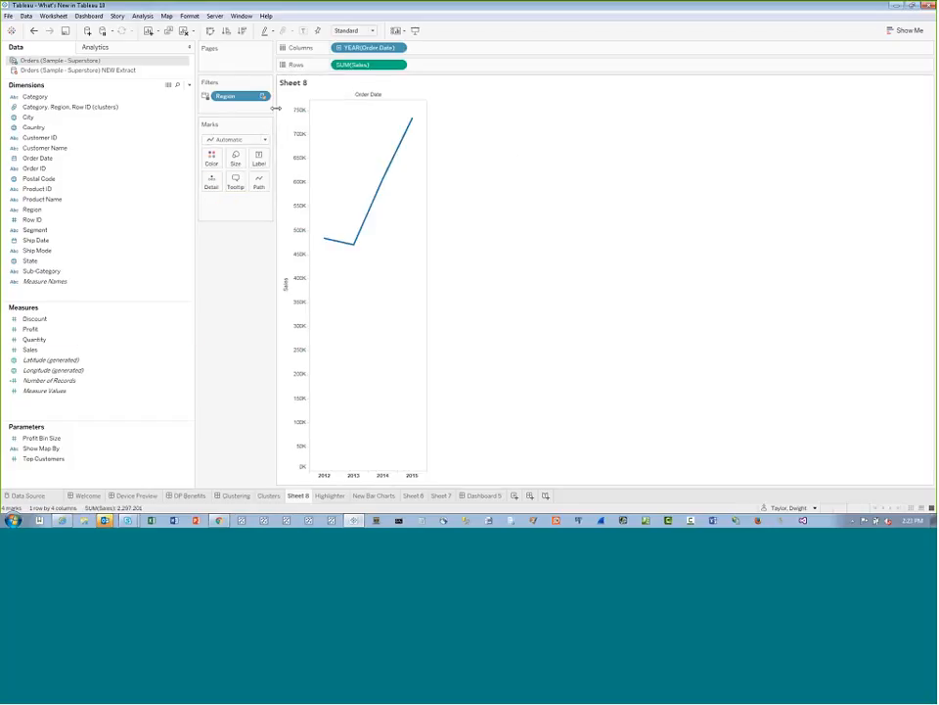
pyautogui.click(260, 140)
pyautogui.click(221, 159)
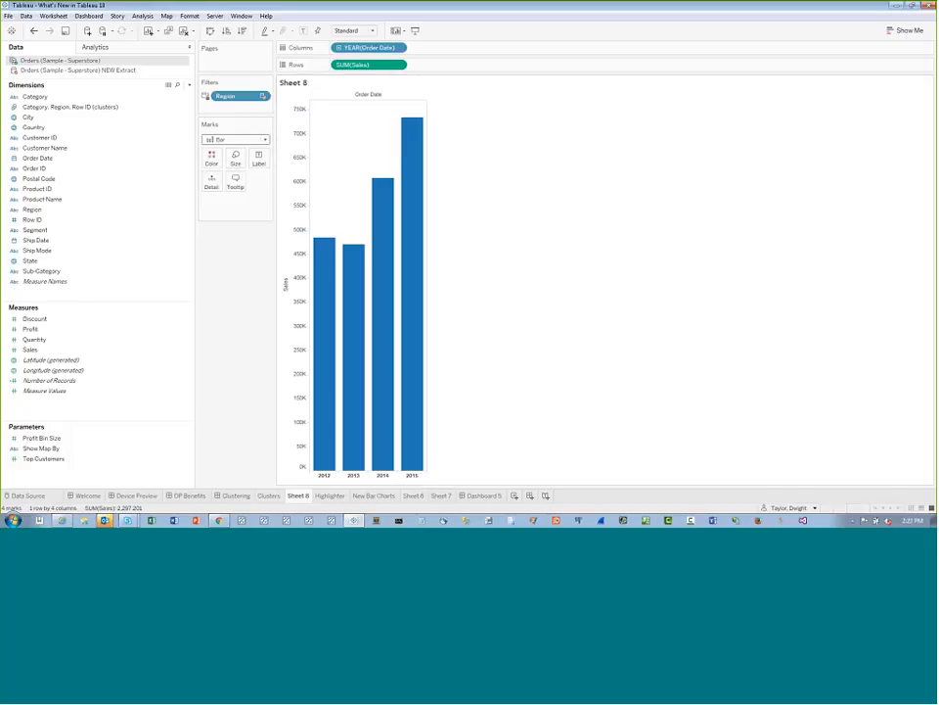
# Fit the bar chart to Entire View and colour the bars by the Category, Region, Row ID (clusters) field
pyautogui.click(354, 30)
pyautogui.click(359, 70)
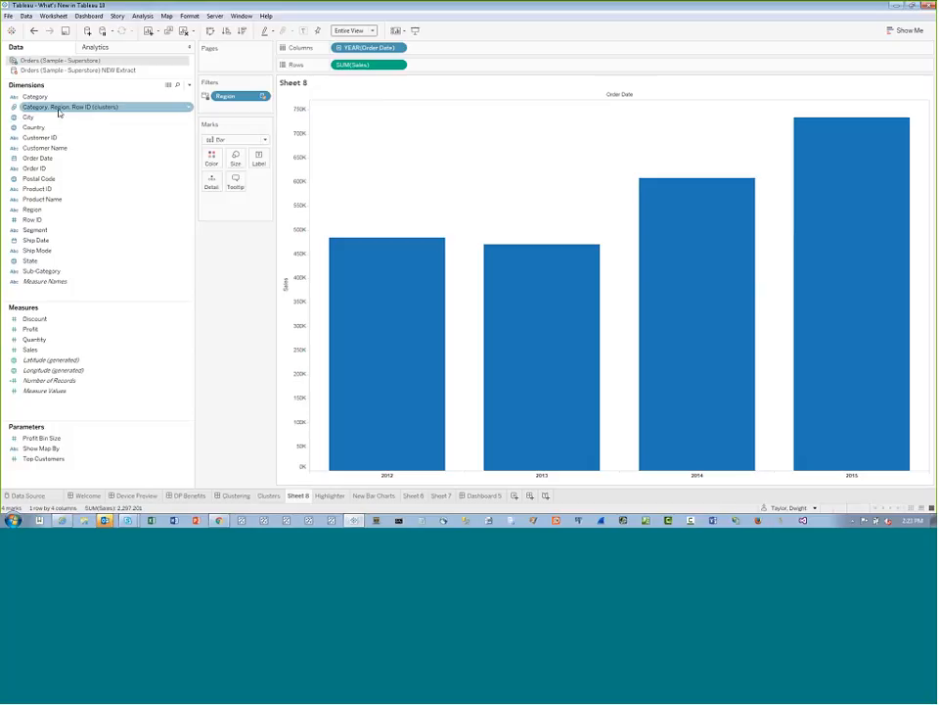
pyautogui.moveTo(59, 113); pyautogui.dragTo(212, 159)
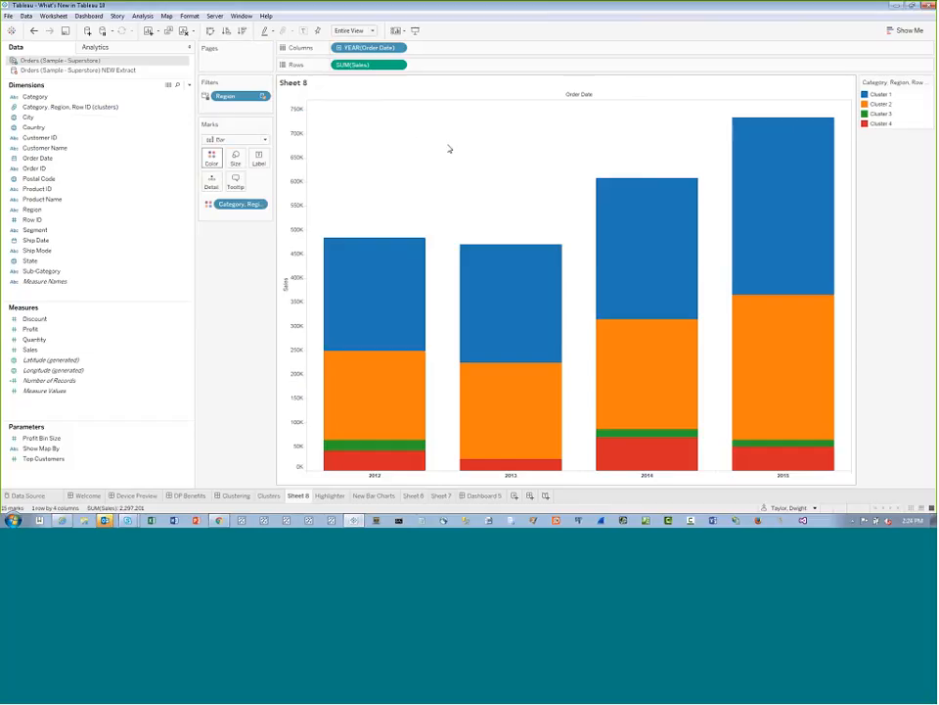
# Highlight Clusters 1 to 4 one at a time to compare their yearly sales, and clear the highlighting
pyautogui.click(880, 96)
pyautogui.click(880, 106)
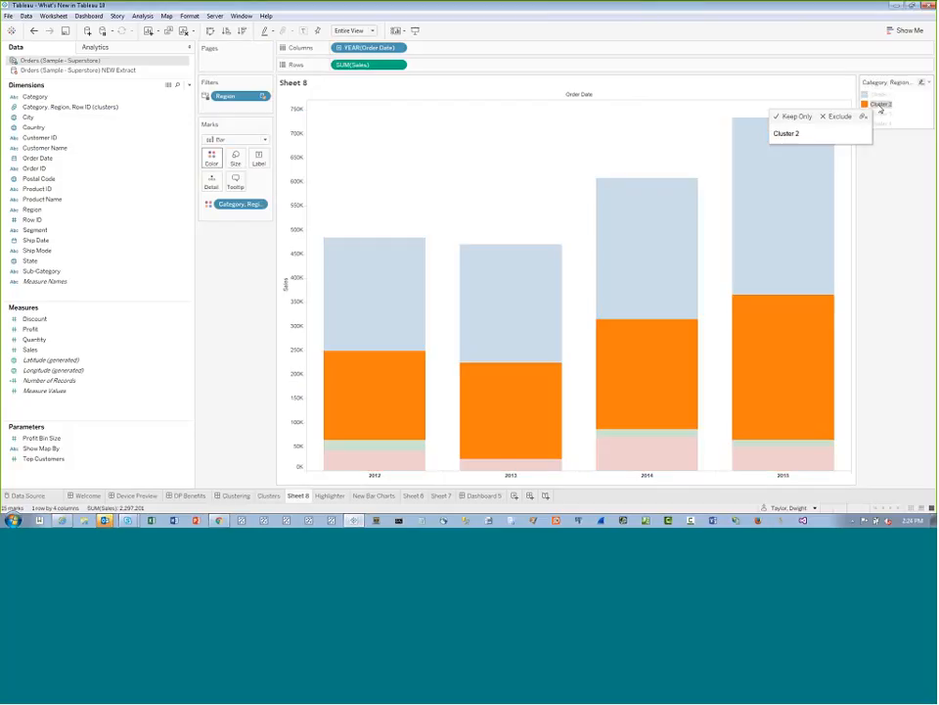
pyautogui.click(881, 113)
pyautogui.click(881, 124)
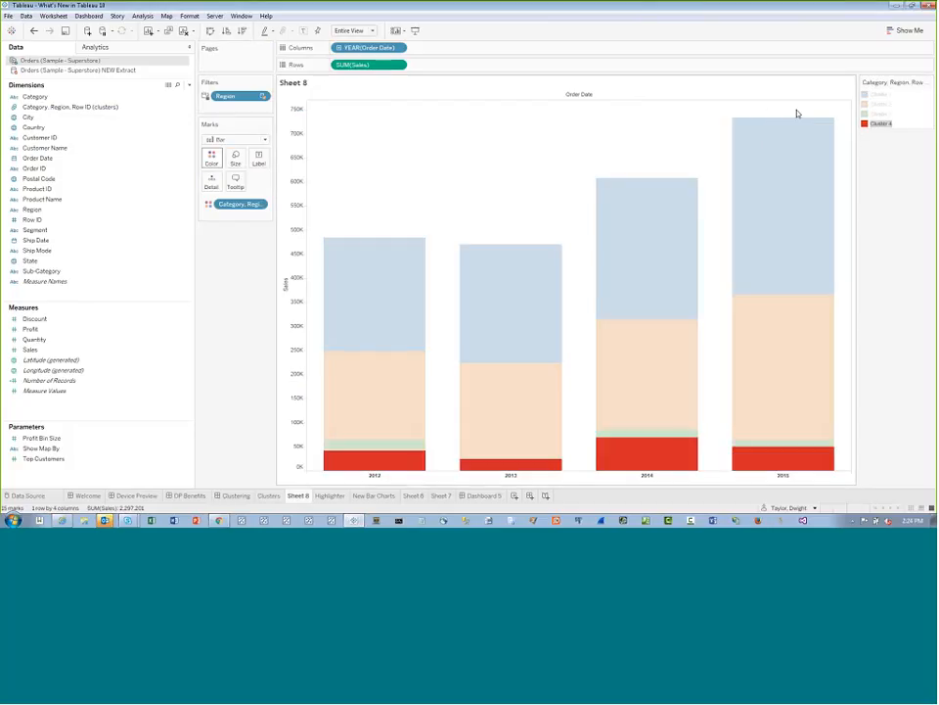
pyautogui.click(877, 114)
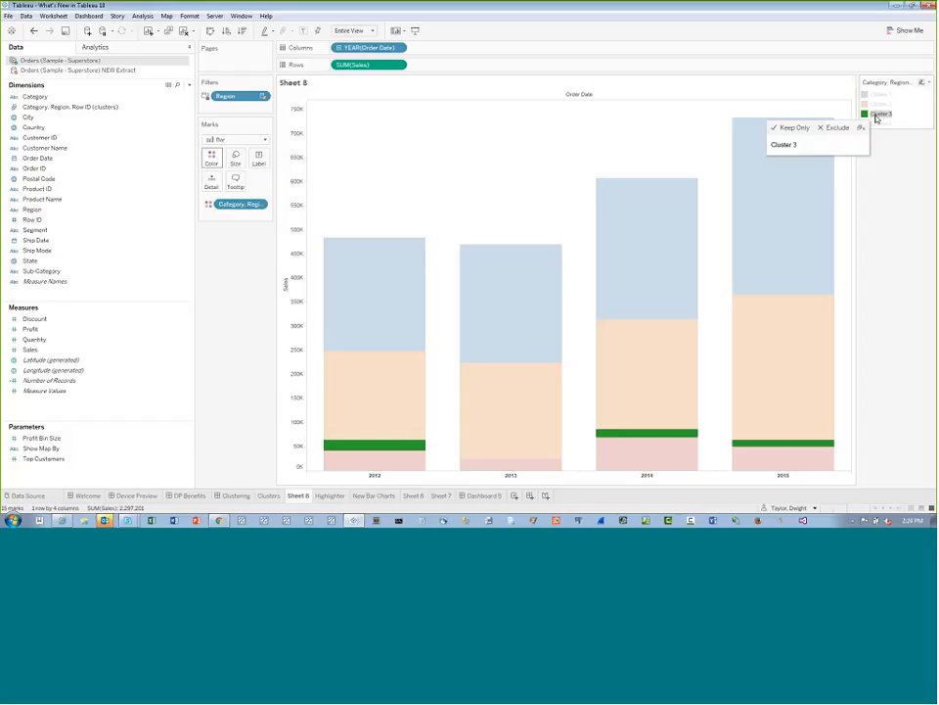
pyautogui.click(880, 103)
pyautogui.click(880, 95)
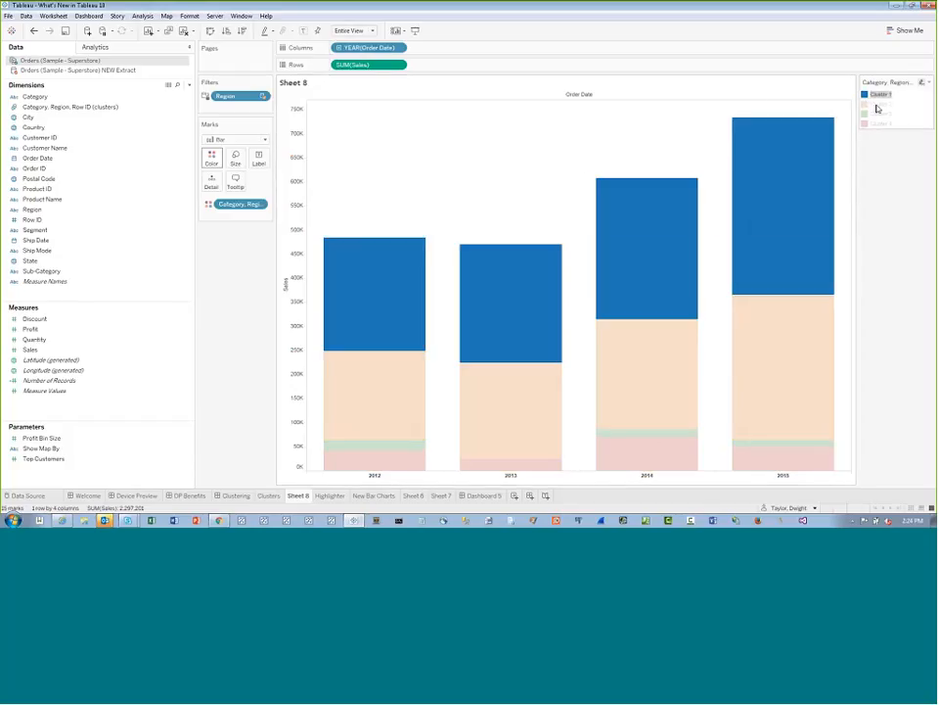
pyautogui.click(616, 107)
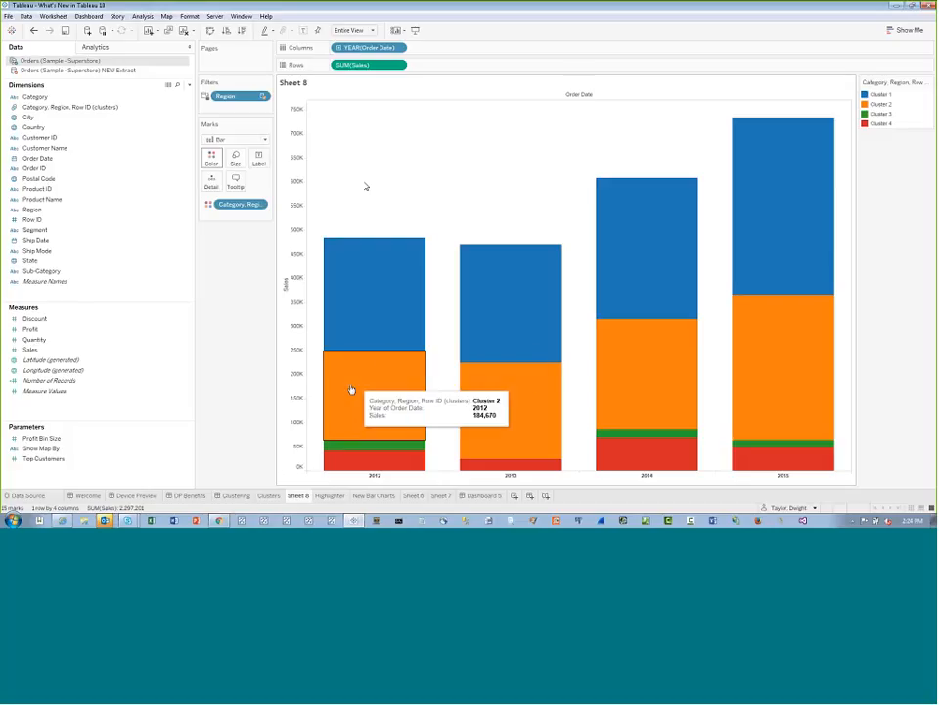
# Open the Highlighter worksheet and show the Product Name colour legend
pyautogui.click(330, 495)
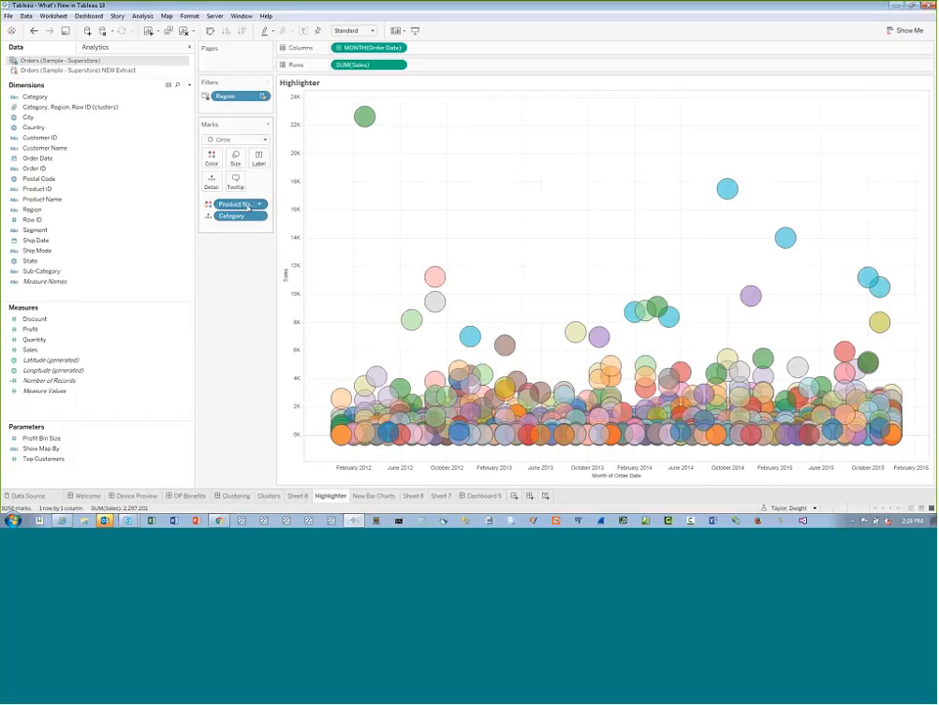
pyautogui.click(53, 16)
pyautogui.moveTo(95, 140)
pyautogui.click(180, 139)
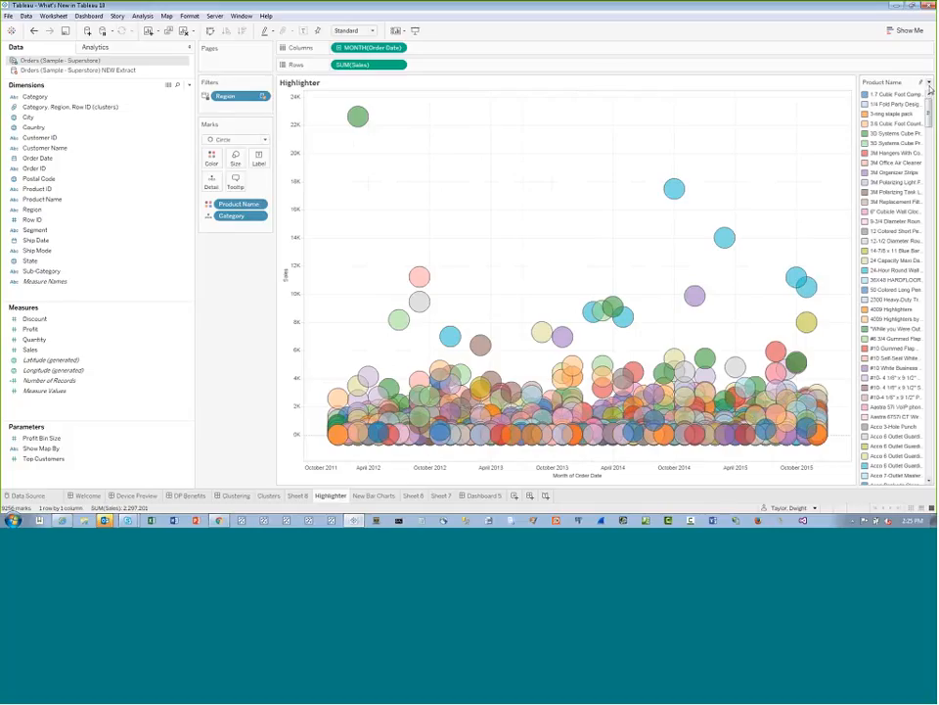
# Highlight individual products one at a time through the Product Name colour legend to inspect their marks, and clear the highlighting
pyautogui.click(874, 98)
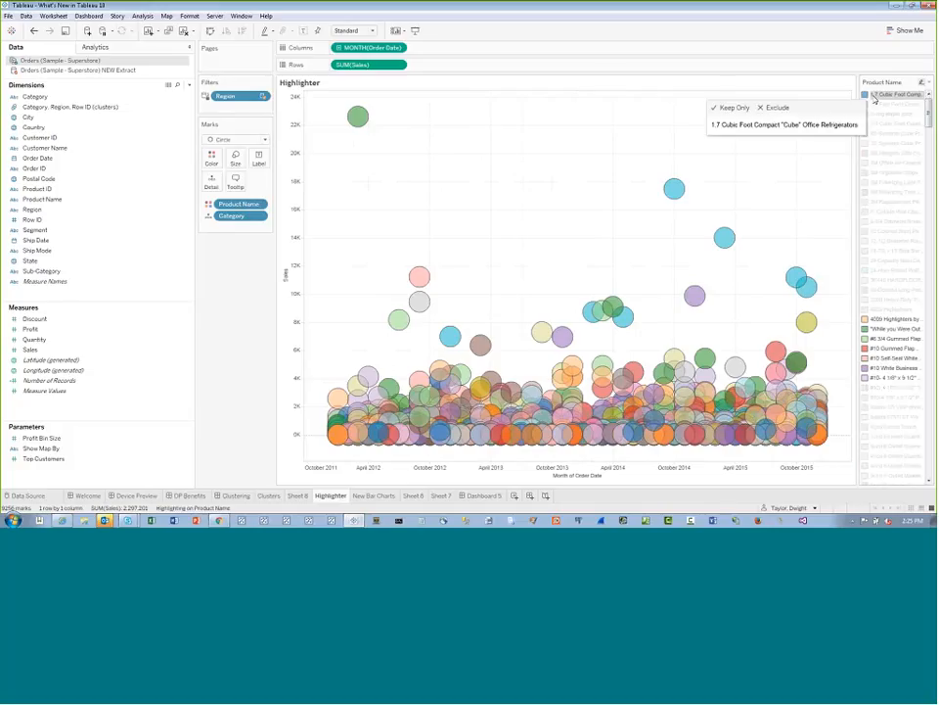
pyautogui.click(877, 106)
pyautogui.click(881, 133)
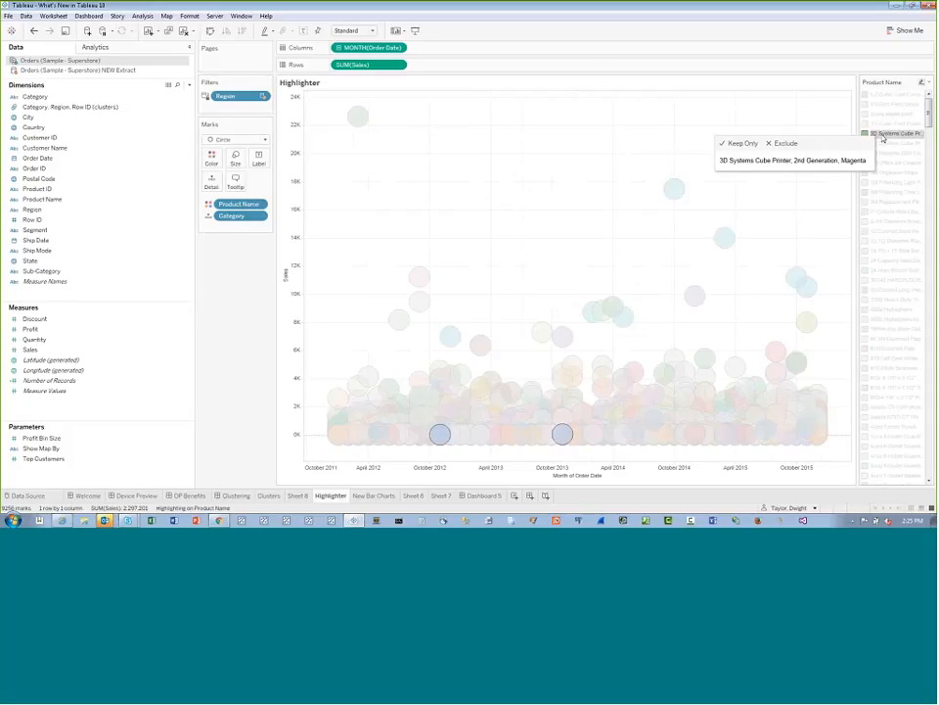
pyautogui.click(882, 262)
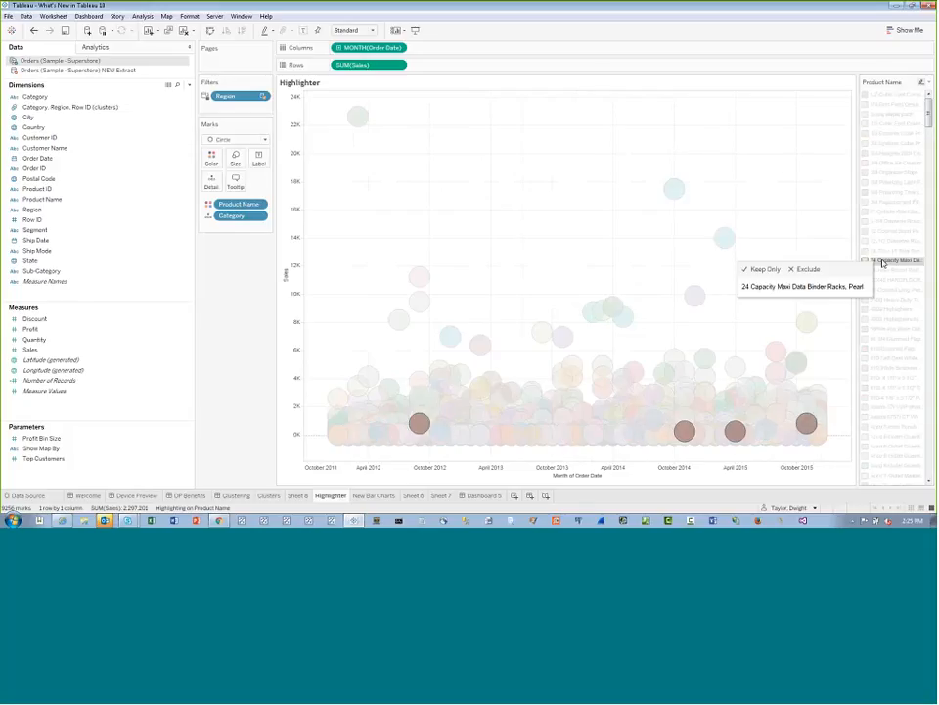
pyautogui.click(885, 231)
pyautogui.click(885, 220)
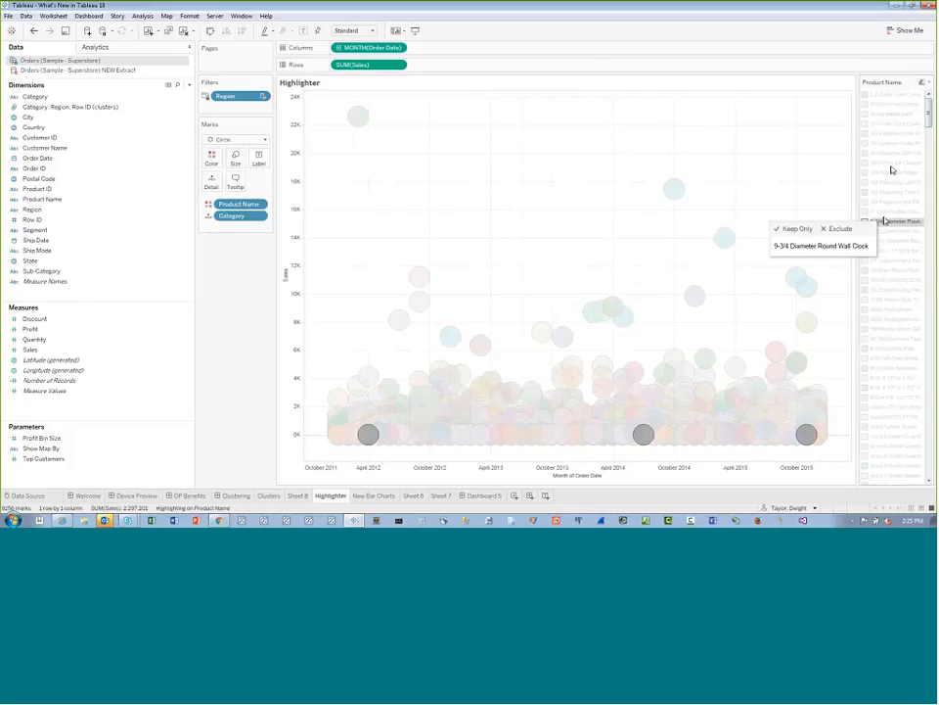
pyautogui.click(892, 164)
pyautogui.moveTo(800, 338)
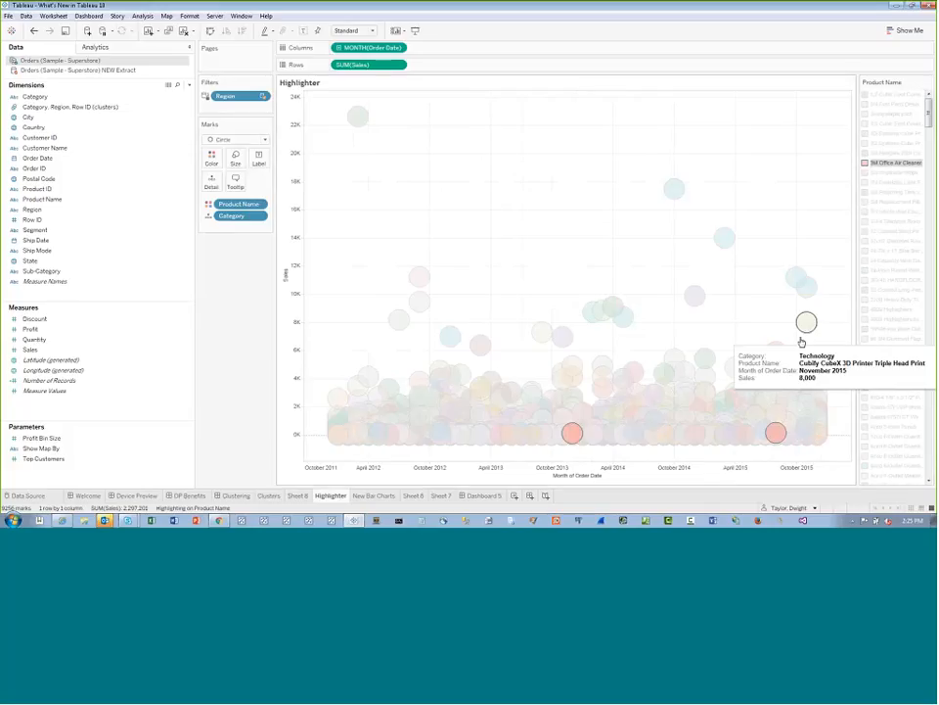
pyautogui.click(891, 281)
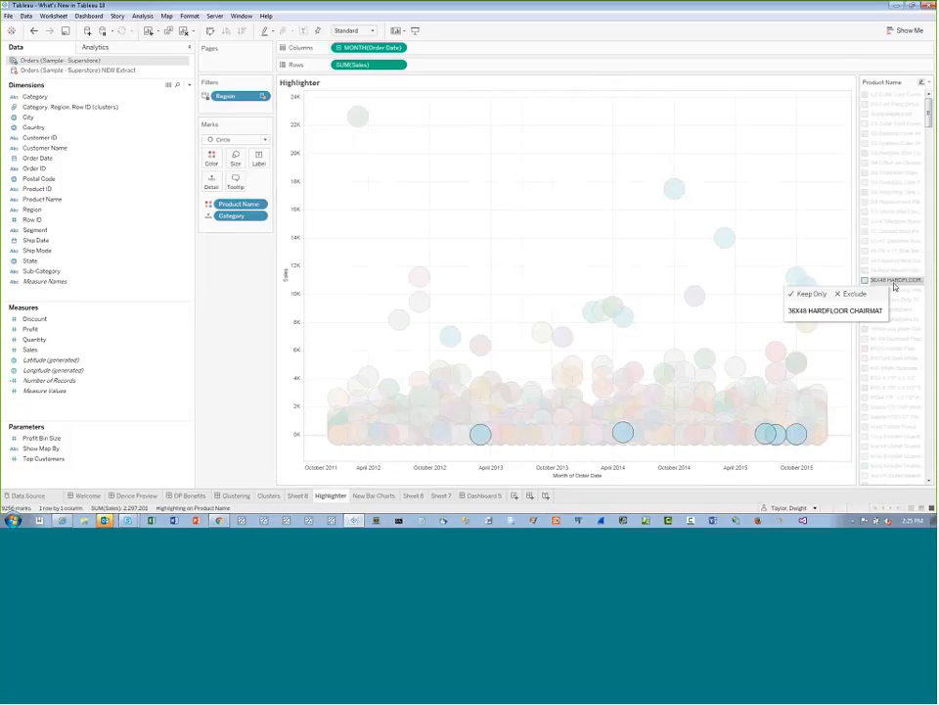
pyautogui.click(895, 291)
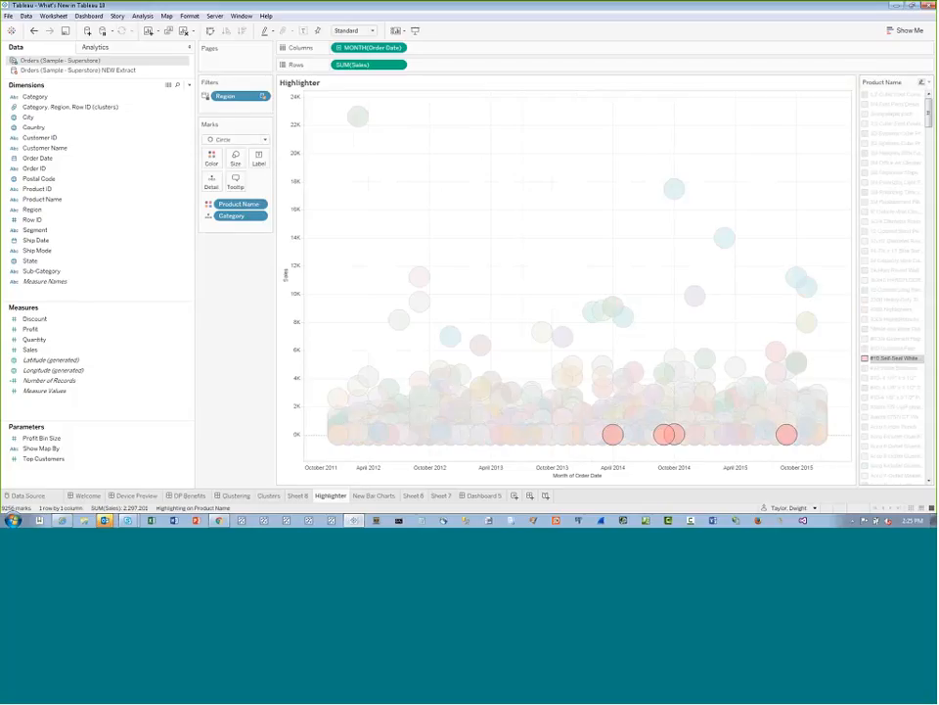
pyautogui.click(894, 252)
pyautogui.click(895, 193)
pyautogui.click(895, 152)
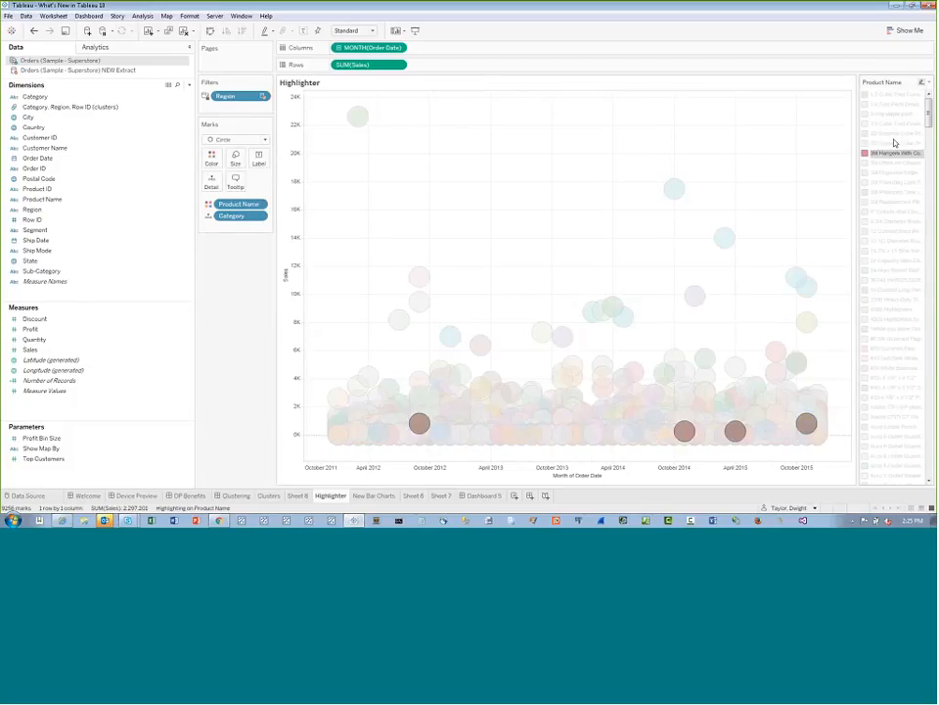
pyautogui.click(893, 143)
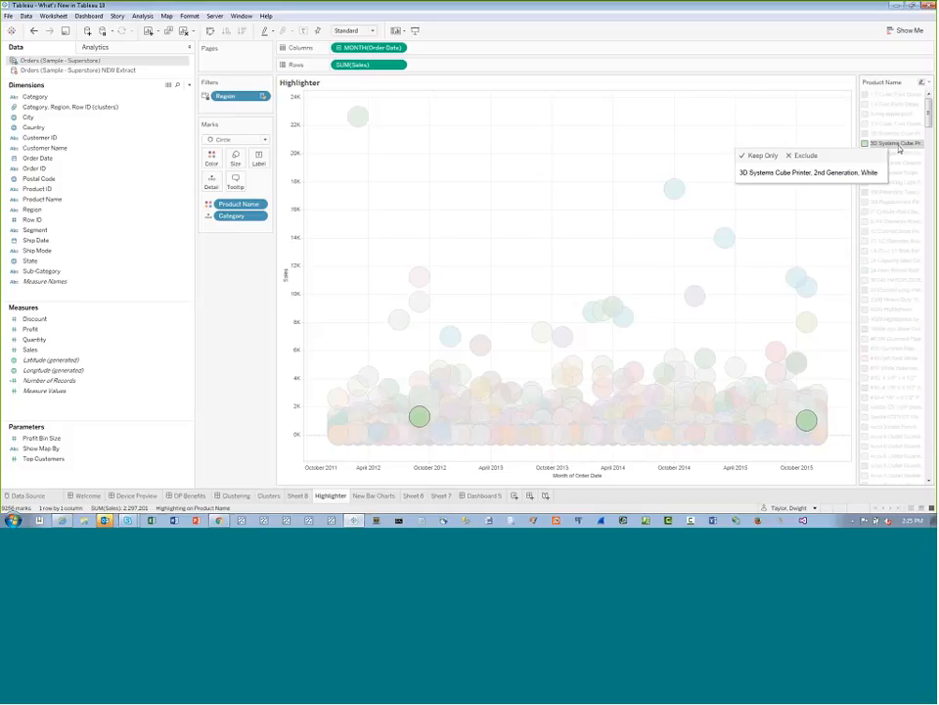
pyautogui.click(895, 145)
# Hide the Product Name colour legend and show highlighters for Product Name and Category
pyautogui.click(929, 84)
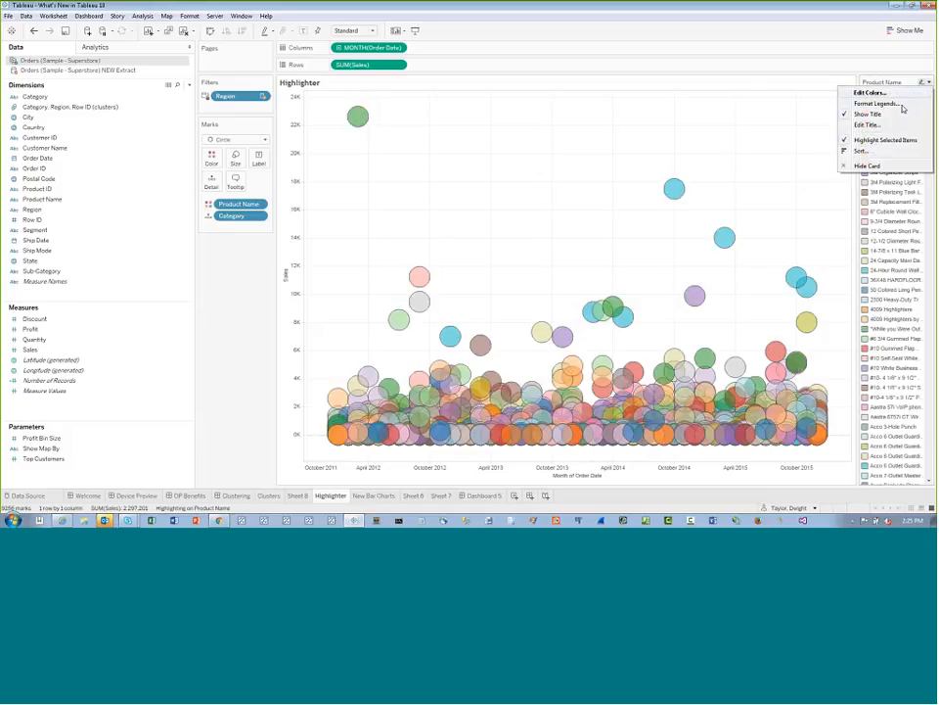
pyautogui.click(874, 166)
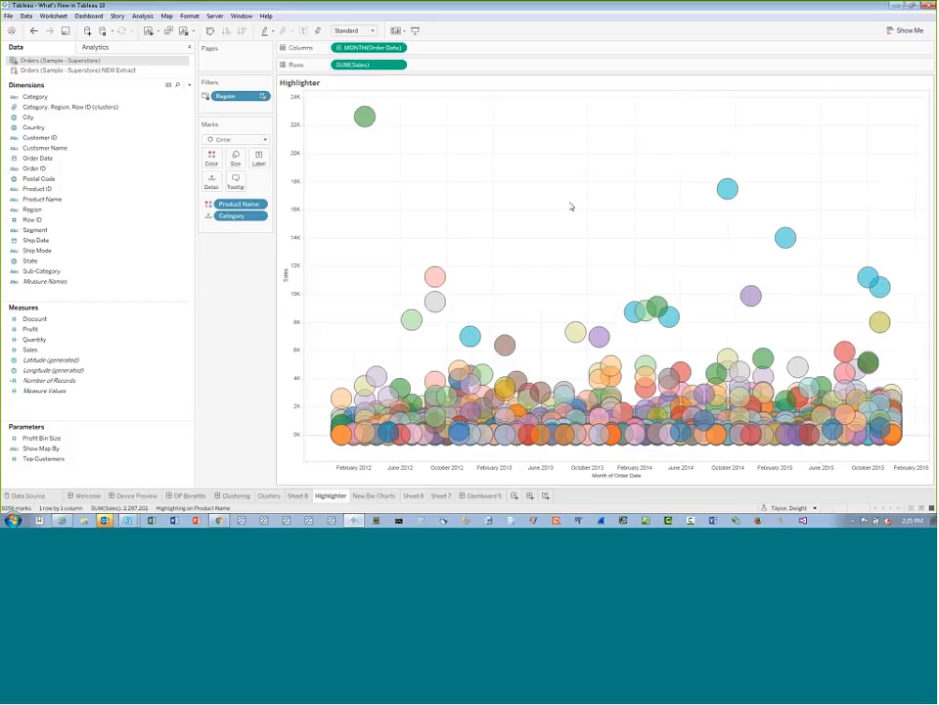
pyautogui.rightClick(240, 205)
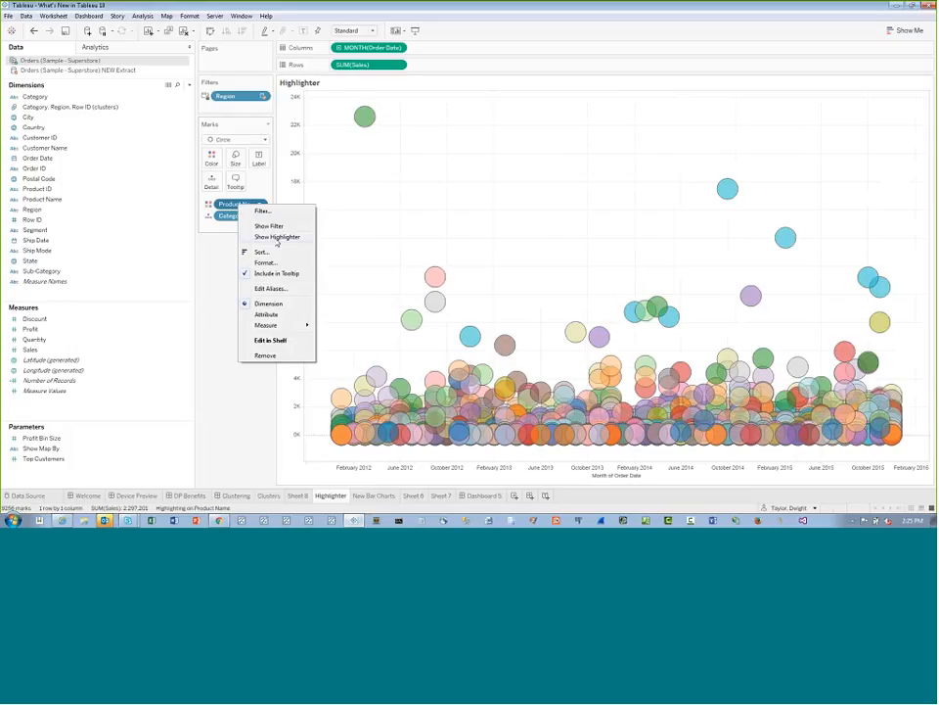
pyautogui.click(278, 240)
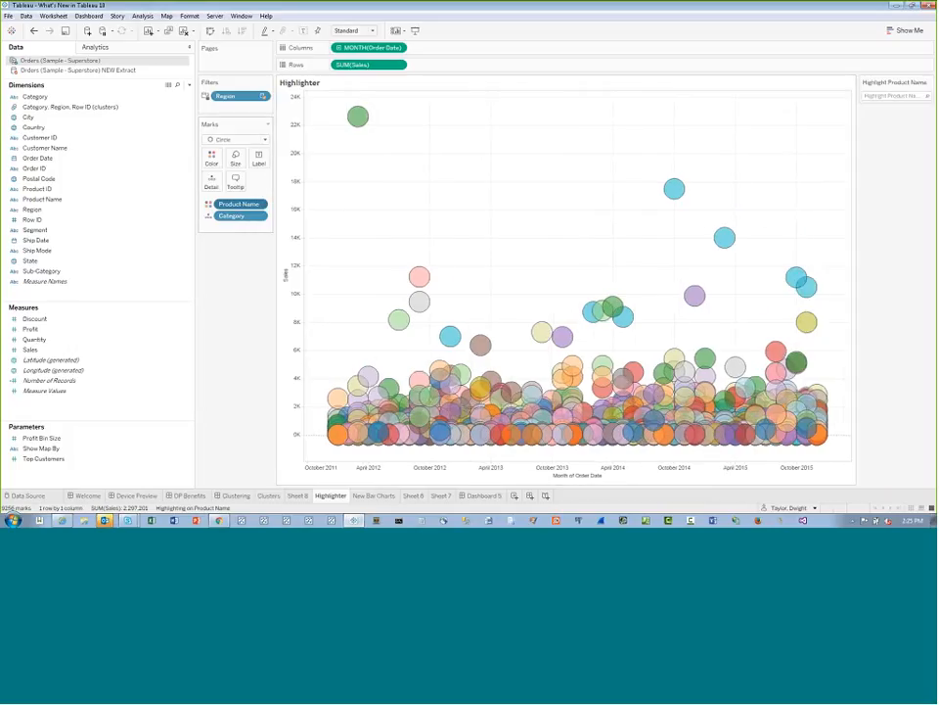
pyautogui.rightClick(238, 215)
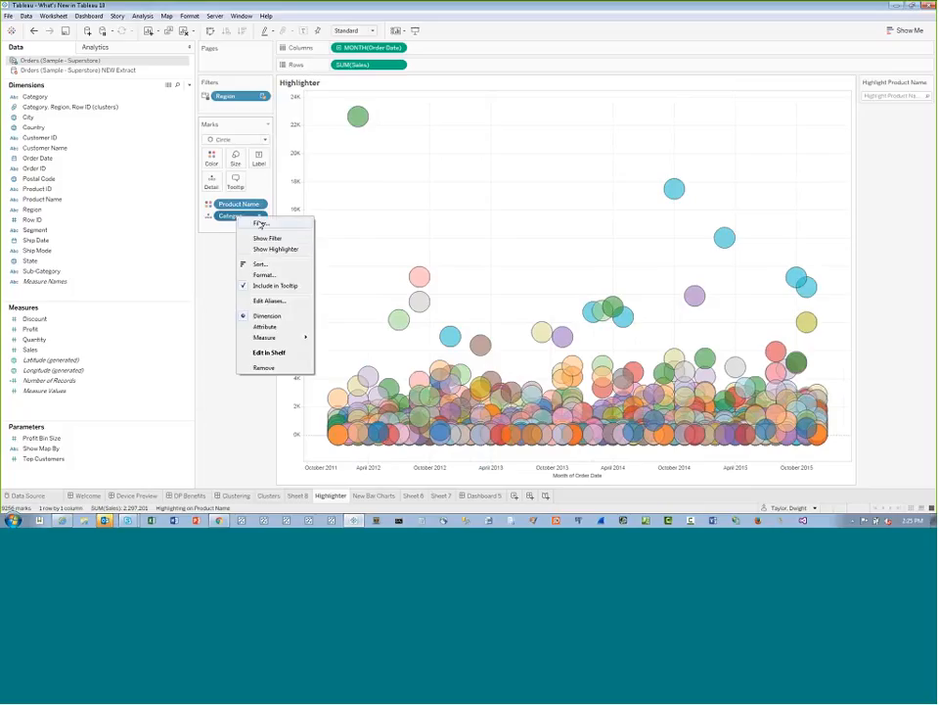
pyautogui.click(276, 249)
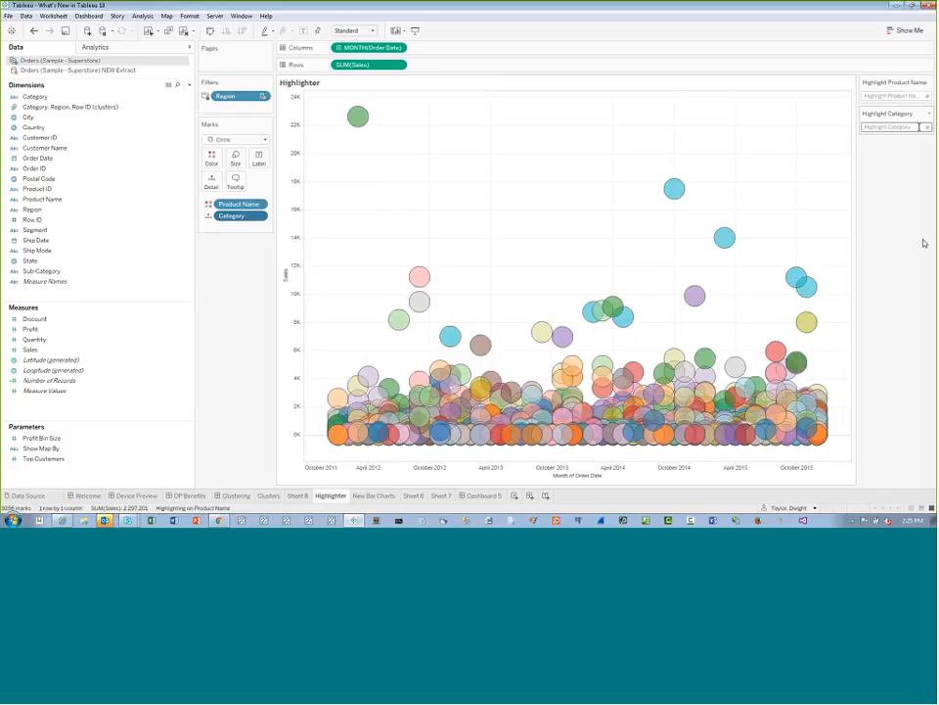
# Try the partial search terms "u", "ur" and "urn" in the Category highlighter, and clear the search text
pyautogui.click(903, 128)
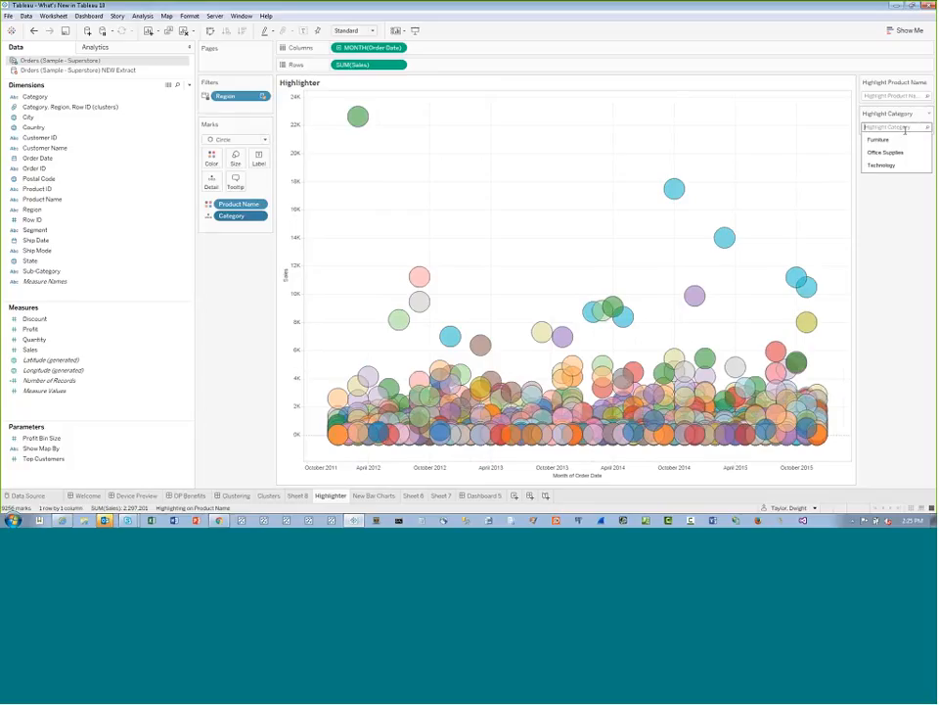
pyautogui.click(900, 114)
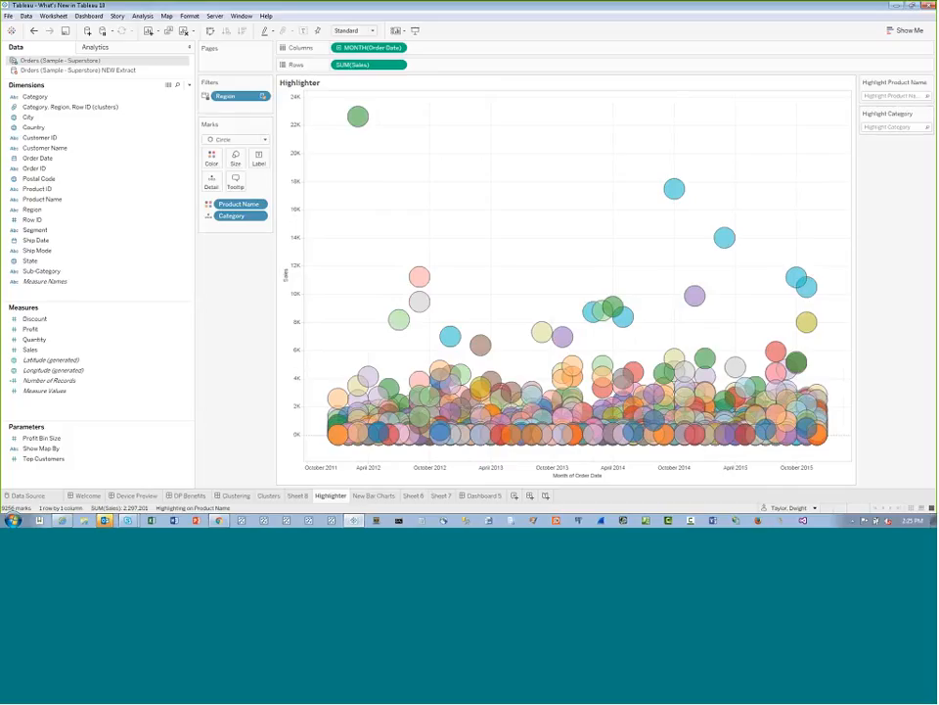
pyautogui.click(899, 128)
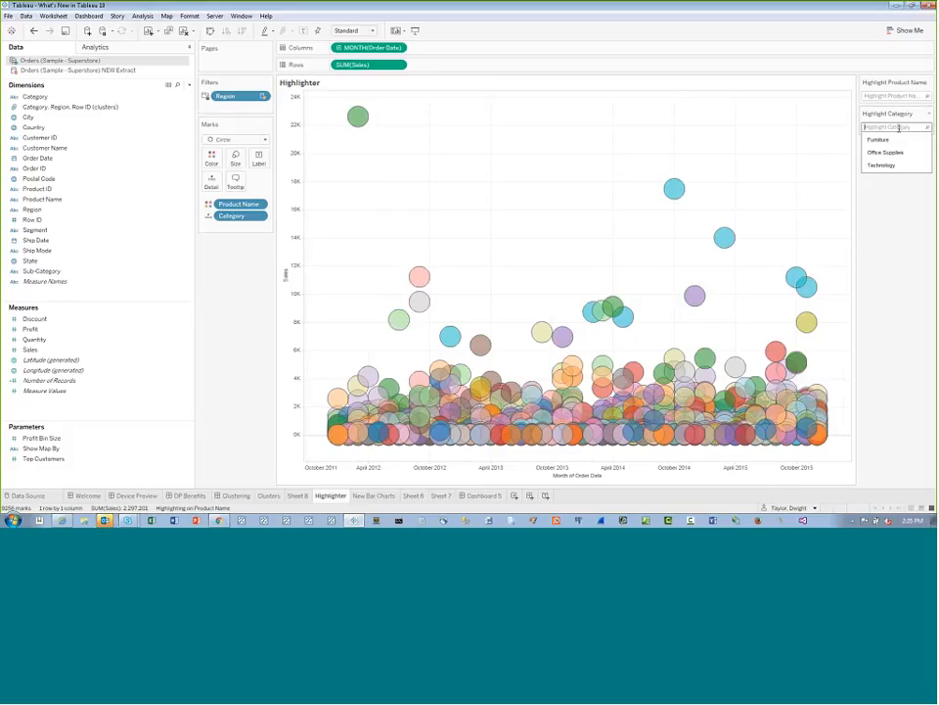
pyautogui.write('fur')
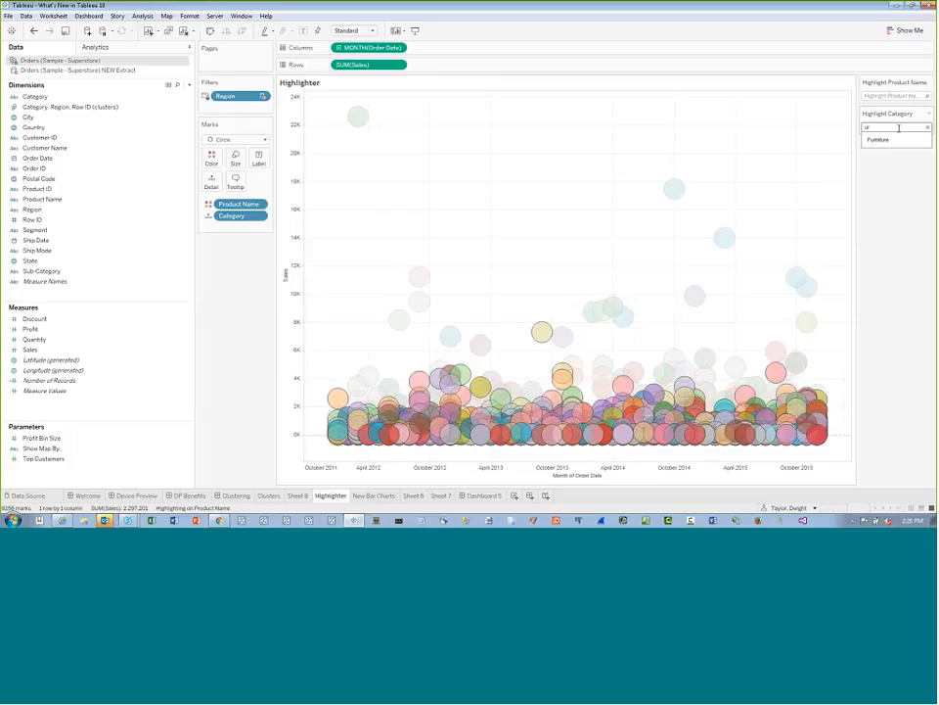
pyautogui.press('BackSpace')
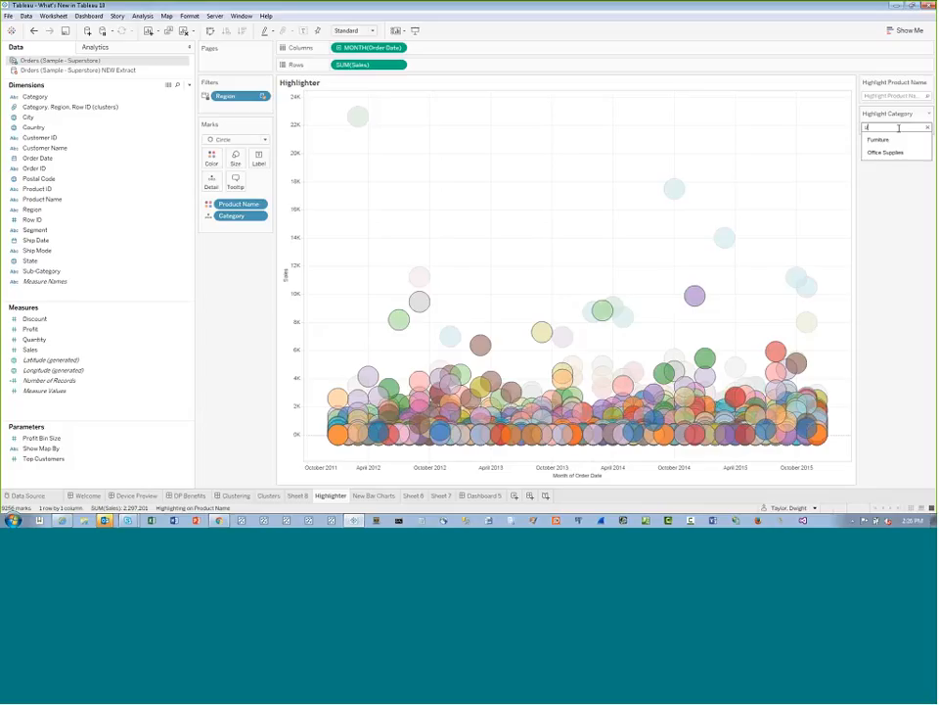
pyautogui.write('r')
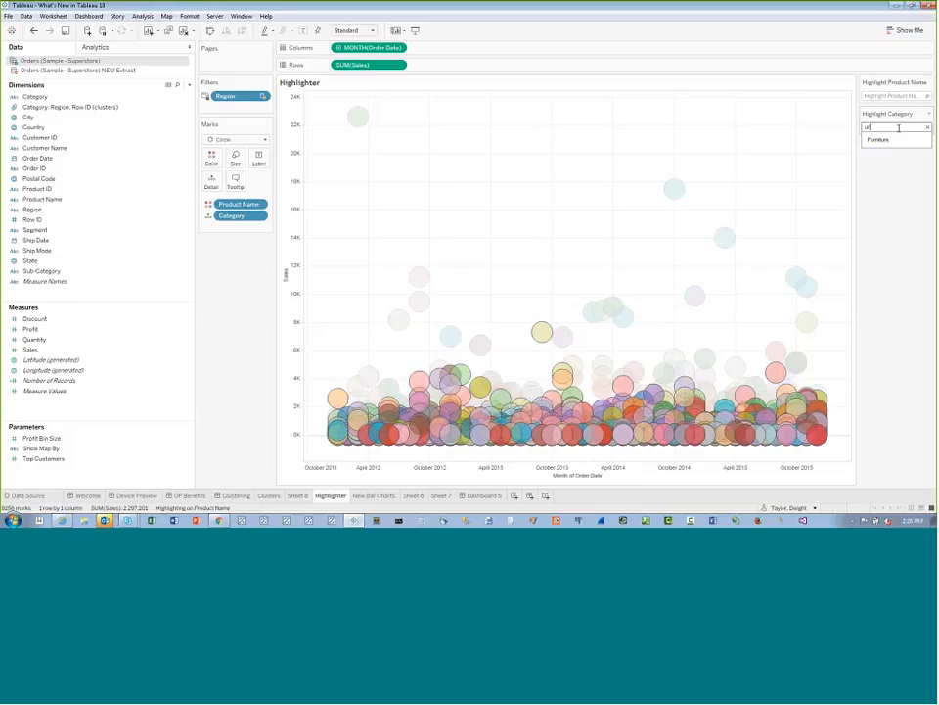
pyautogui.write('n')
pyautogui.press('BackSpace')
pyautogui.press('BackSpace')
pyautogui.press('BackSpace')
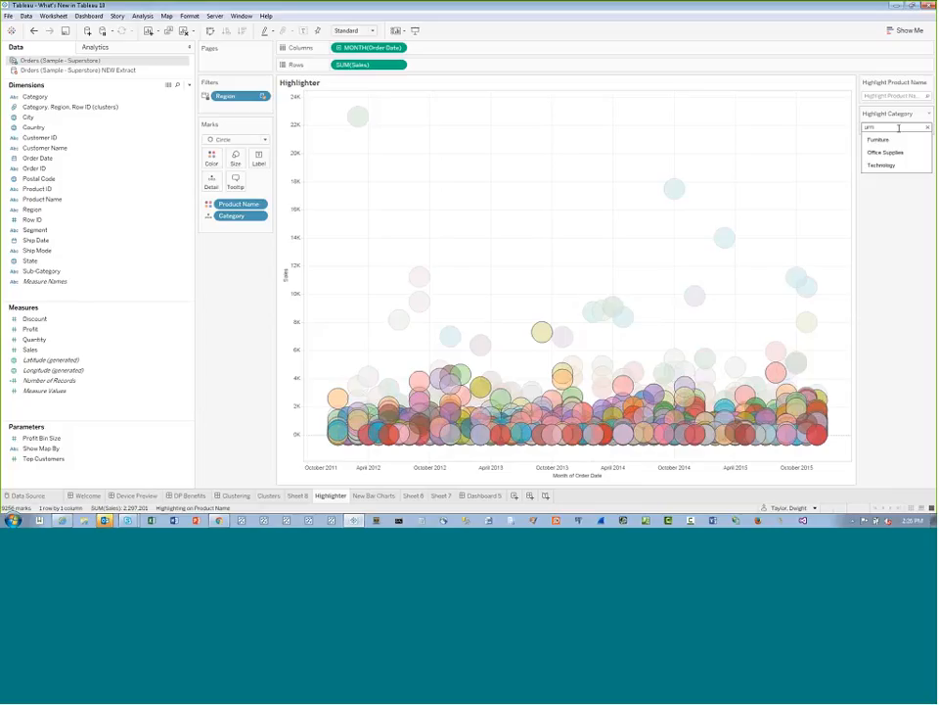
# Browse the product list of the Product Name highlighter and highlight the products matching "table"
pyautogui.click(899, 96)
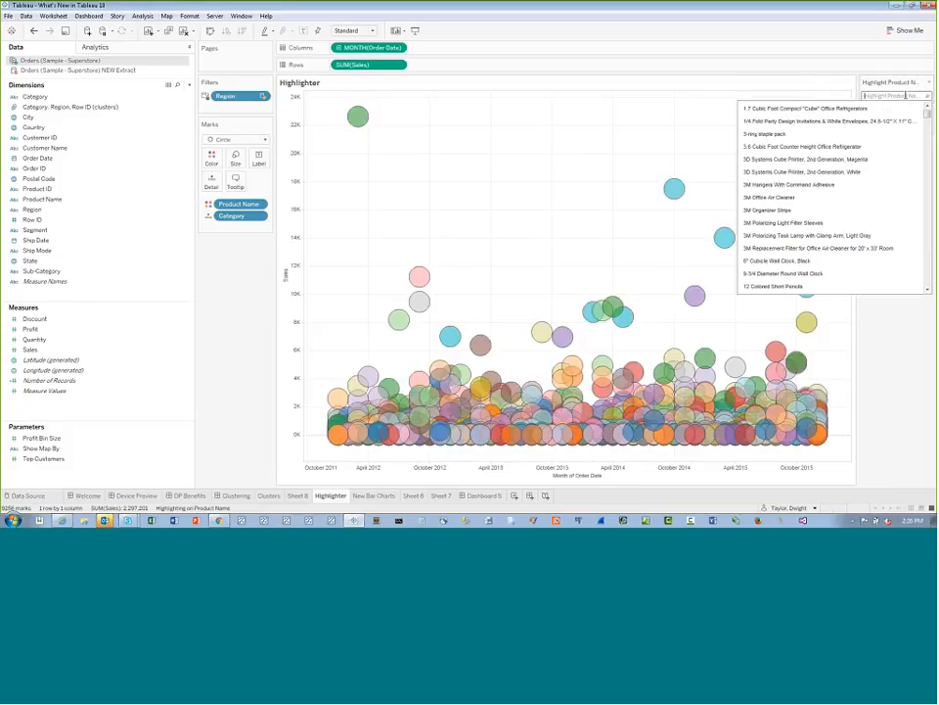
pyautogui.moveTo(928, 116)
pyautogui.mouseDown()
pyautogui.moveTo(932, 196)
pyautogui.moveTo(928, 112)
pyautogui.mouseUp()
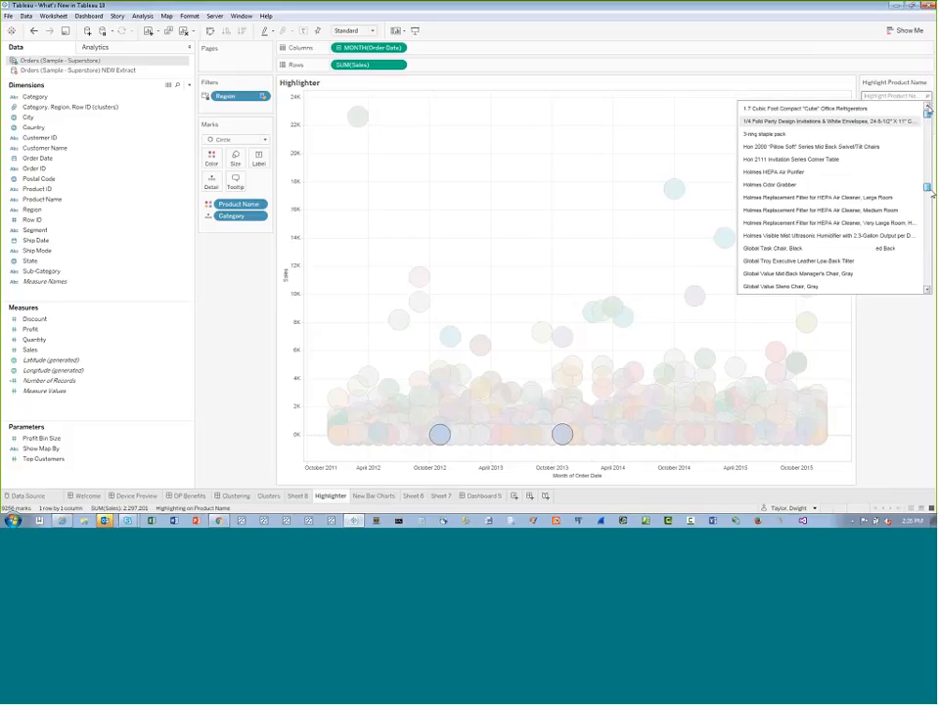
pyautogui.click(907, 97)
pyautogui.write('i')
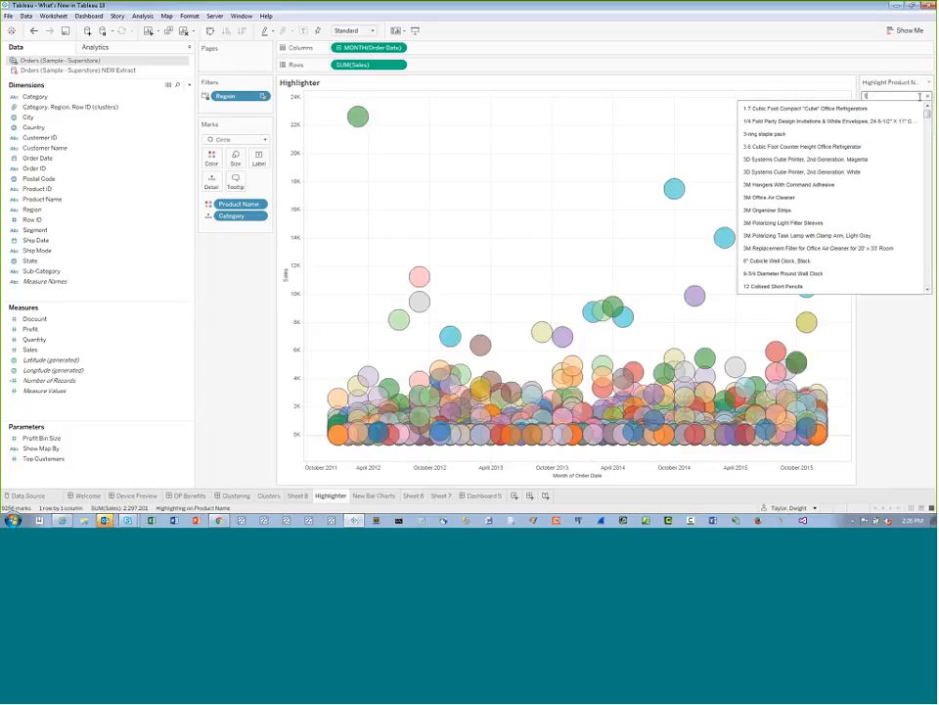
pyautogui.write('a')
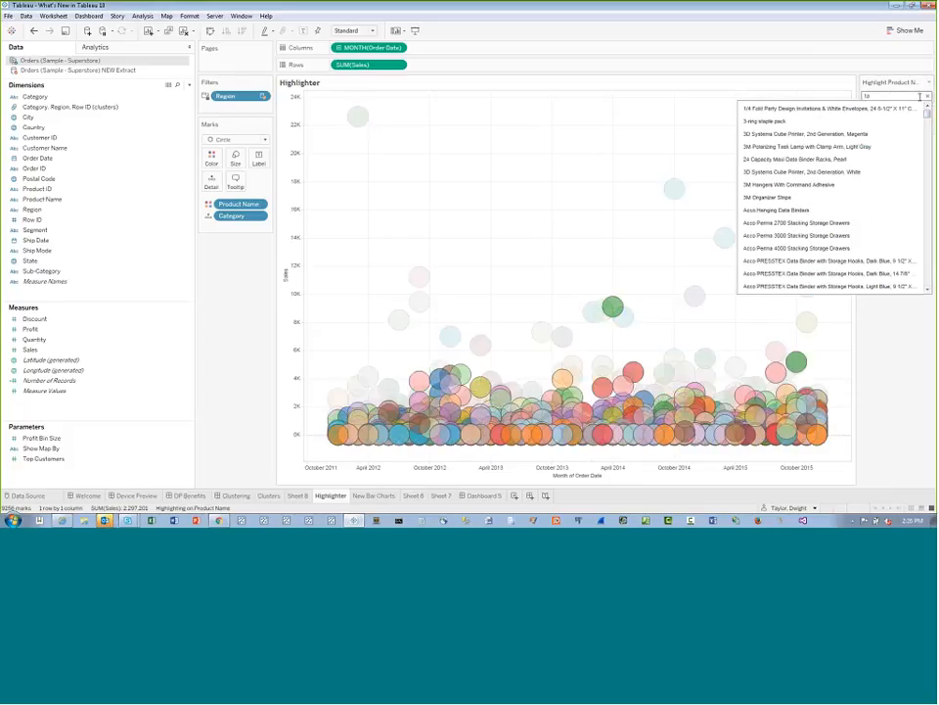
pyautogui.write('b')
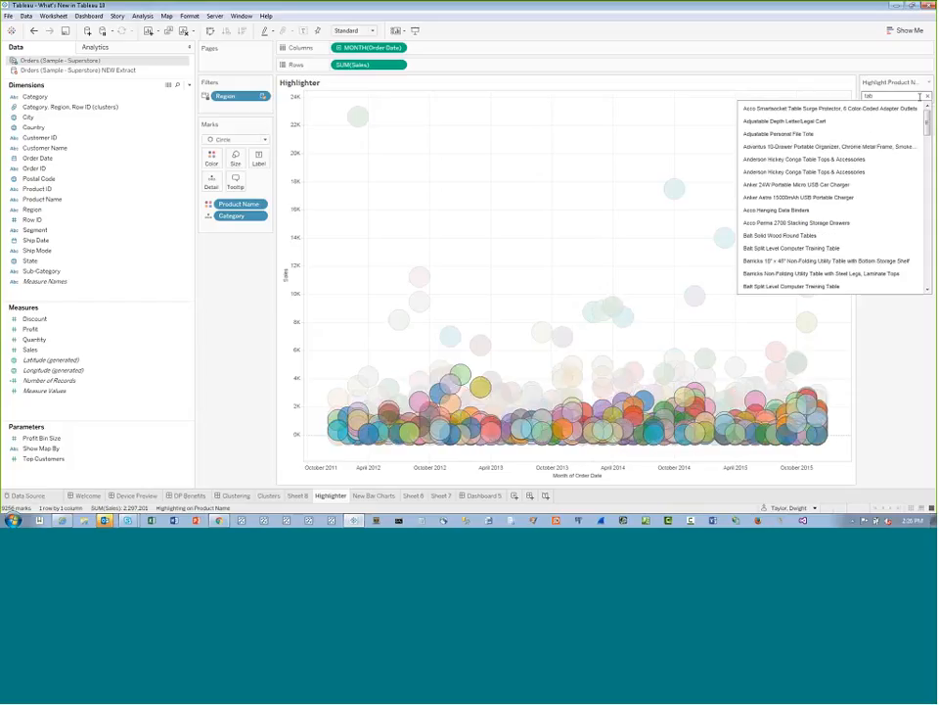
pyautogui.write('le')
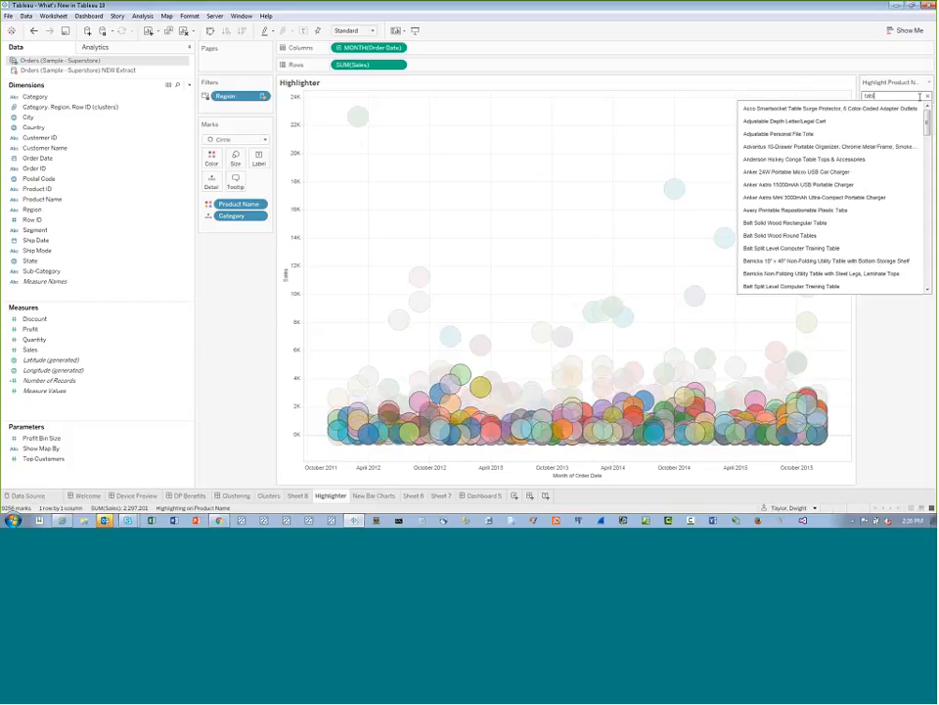
# Replace the Product Name highlighter search with "mini" to examine the matching products, and clear the highlighting
pyautogui.press('BackSpace')
pyautogui.press('BackSpace')
pyautogui.press('BackSpace')
pyautogui.press('BackSpace')
pyautogui.press('BackSpace')
pyautogui.write('mini')
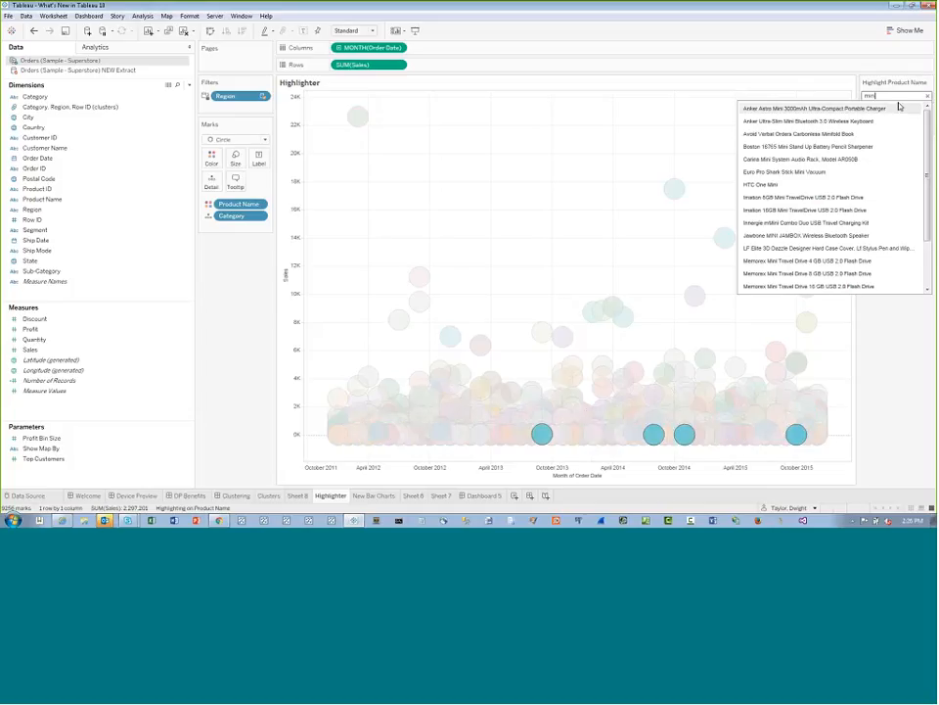
pyautogui.click(928, 96)
pyautogui.click(682, 135)
# Highlight all products matching "image" with the Product Name highlighter
pyautogui.moveTo(674, 198)
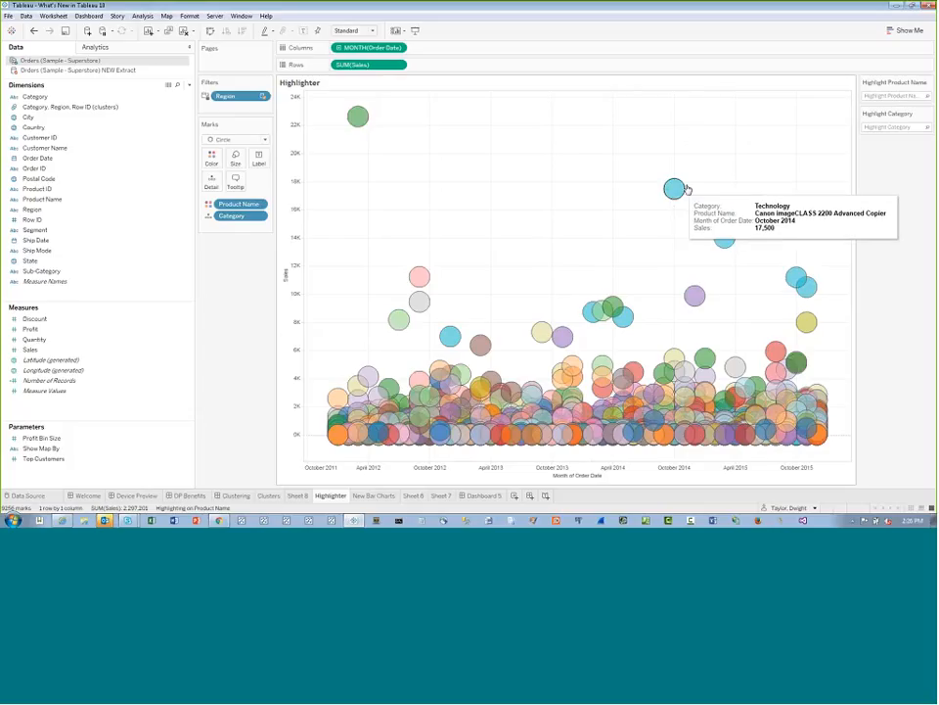
pyautogui.click(888, 96)
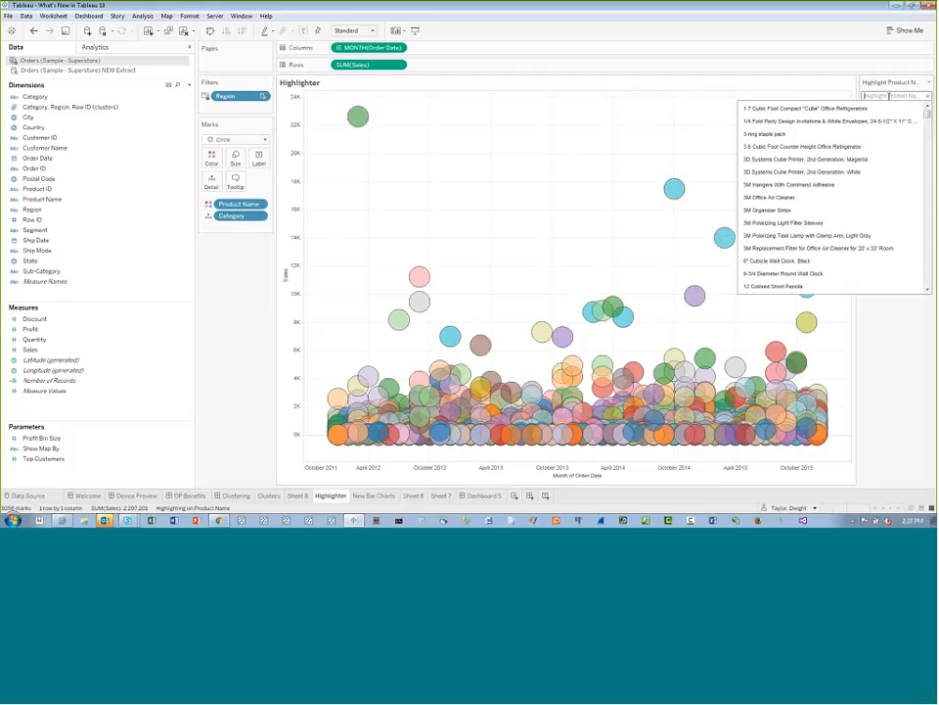
pyautogui.write('image')
pyautogui.press('Return')
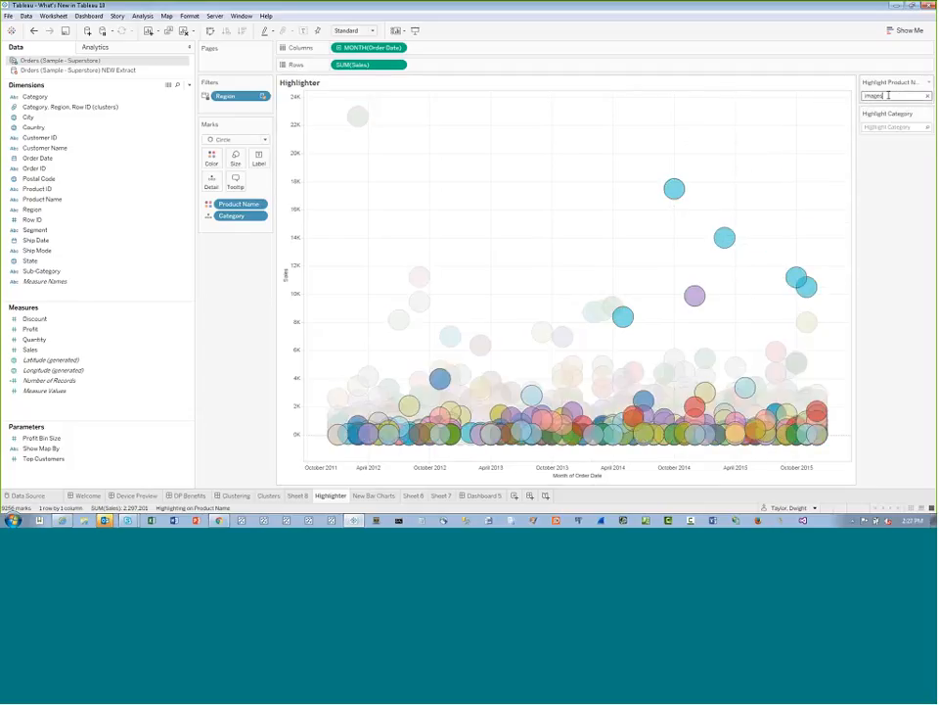
pyautogui.write('s')
pyautogui.press('BackSpace')
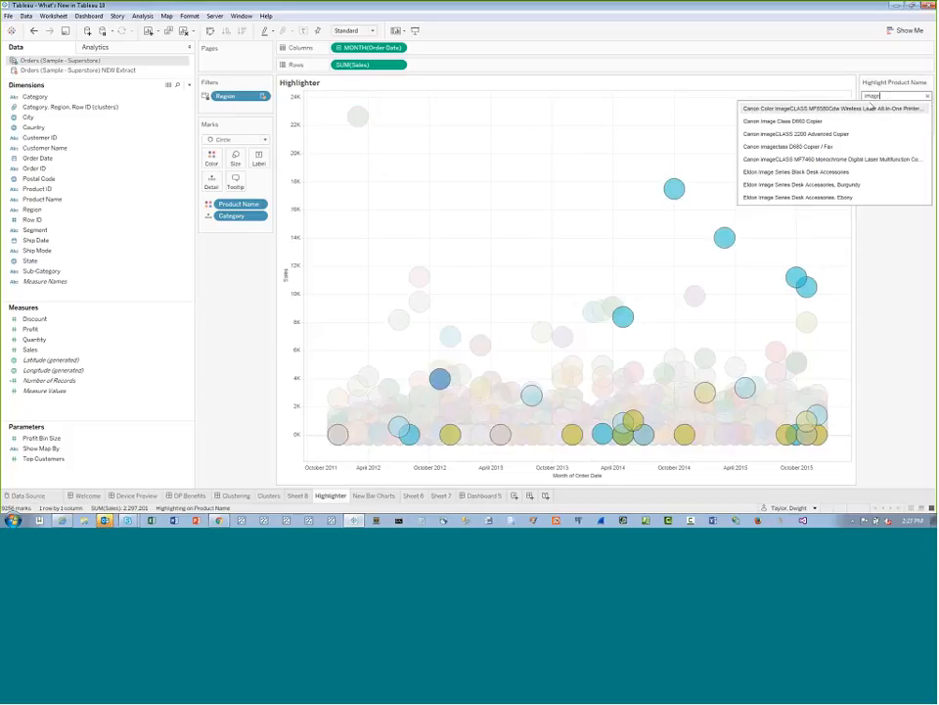
pyautogui.click(891, 70)
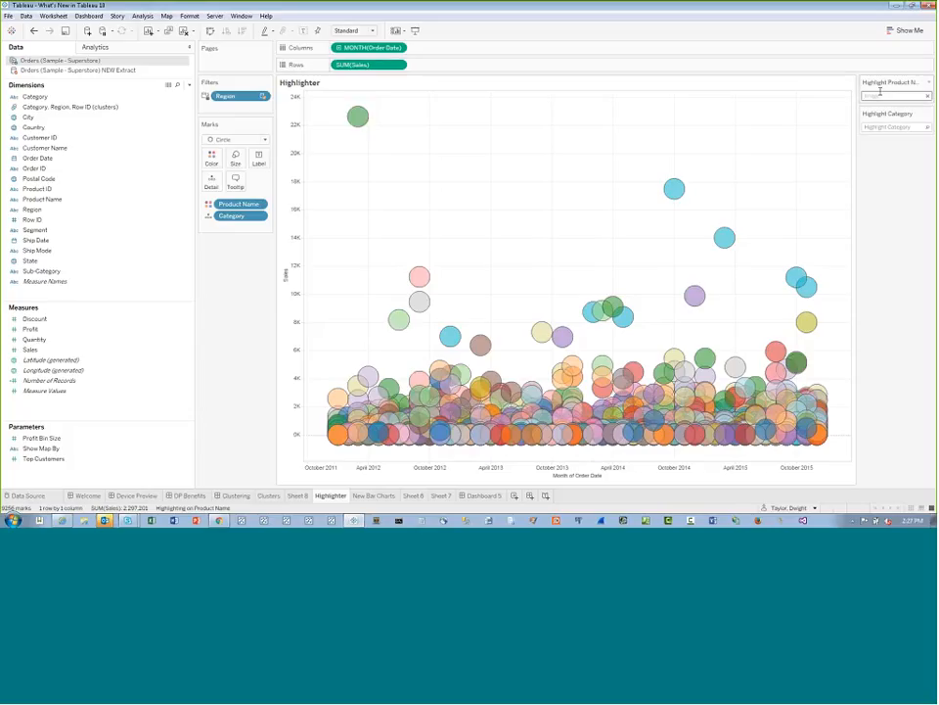
pyautogui.click(887, 96)
pyautogui.press('Return')
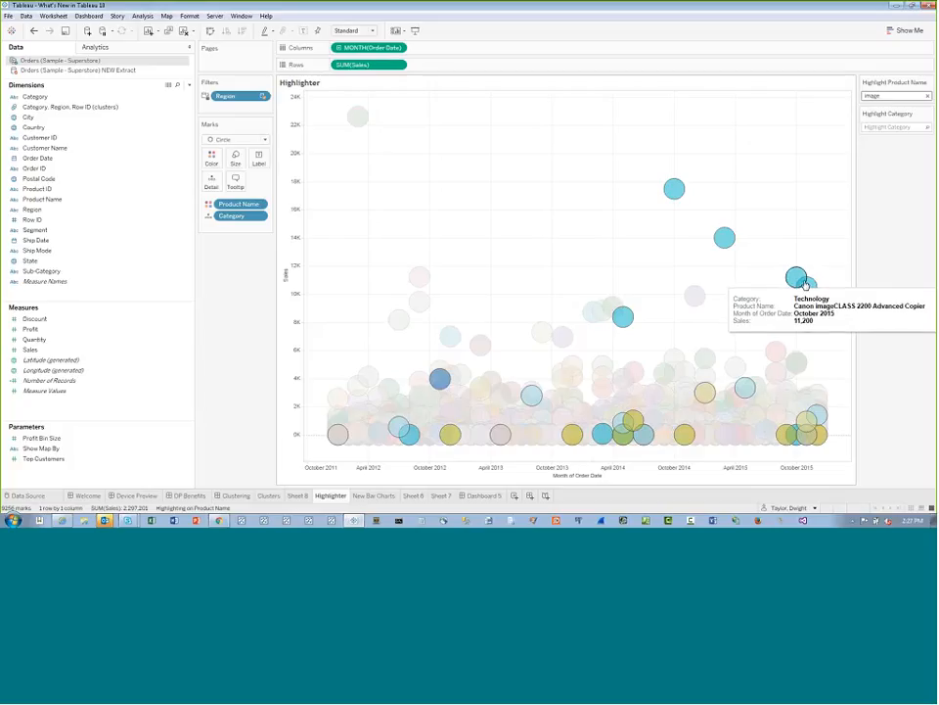
# Highlight the Furniture marks with the Category highlighter, and clear both the Category and Product Name highlighters
pyautogui.moveTo(631, 322)
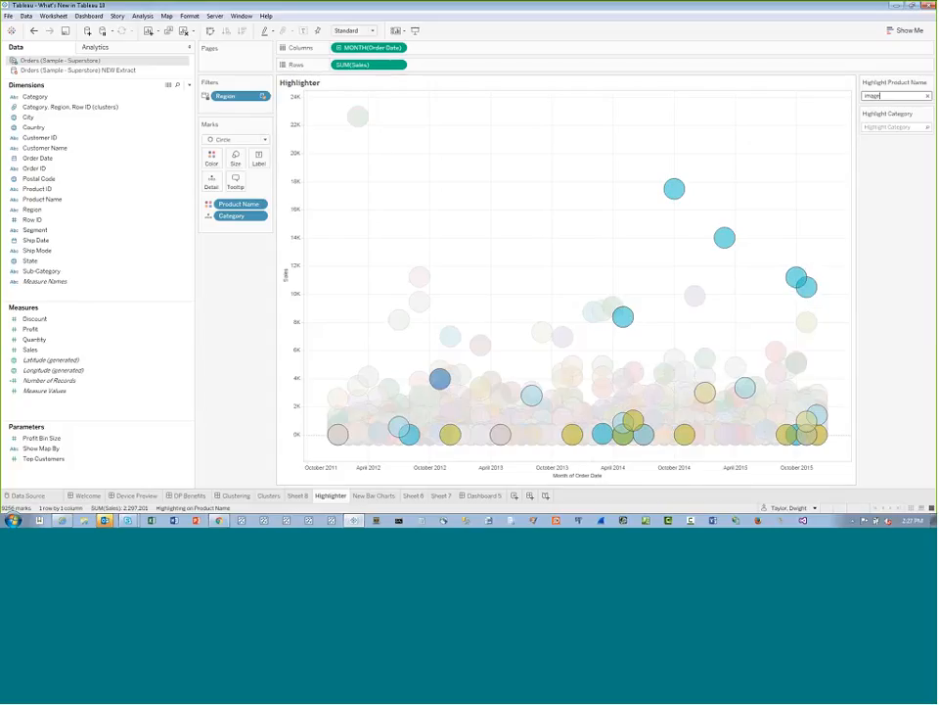
pyautogui.click(895, 127)
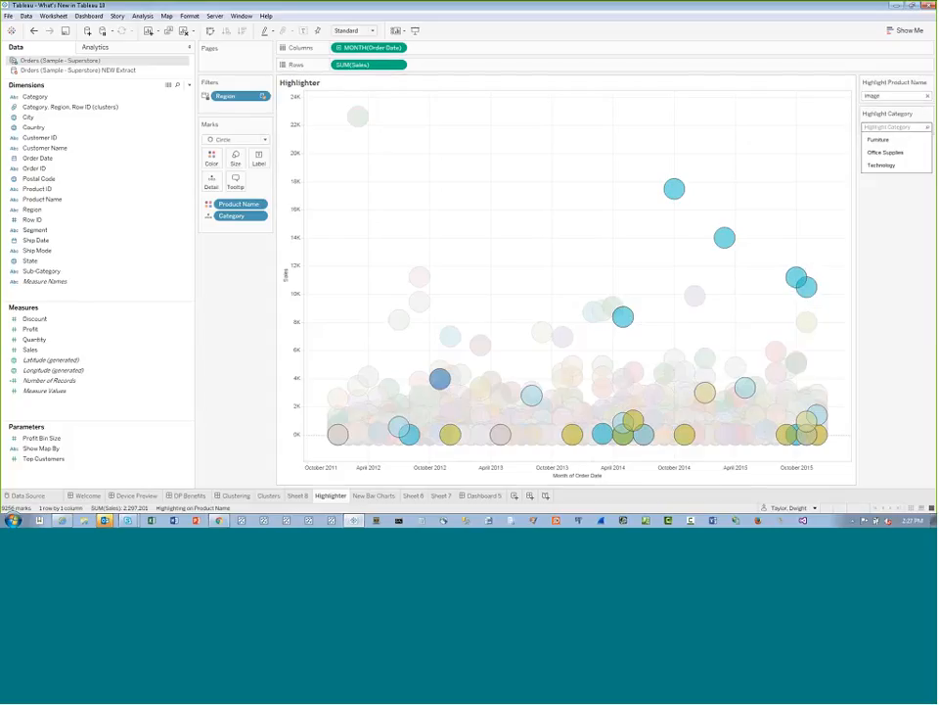
pyautogui.write('fu')
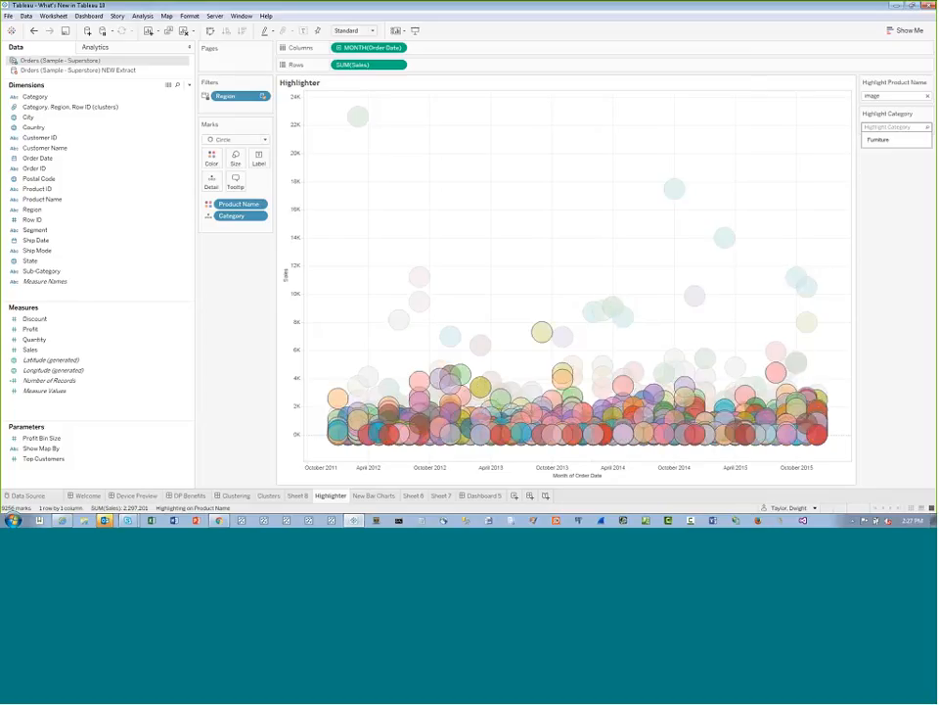
pyautogui.moveTo(668, 361)
pyautogui.click(927, 128)
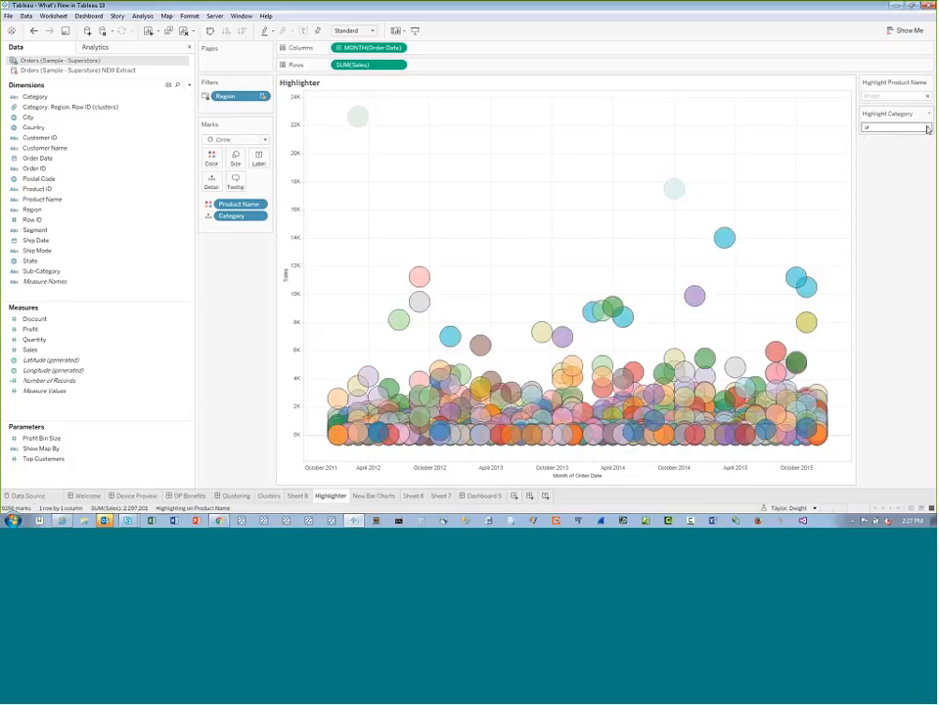
pyautogui.click(928, 97)
pyautogui.click(928, 96)
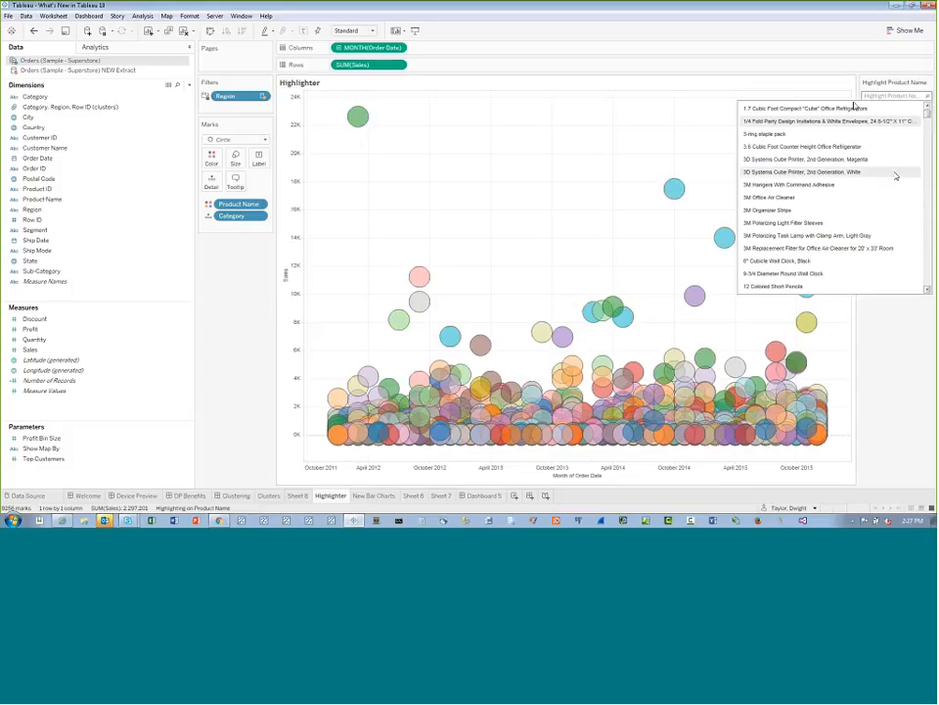
pyautogui.click(889, 82)
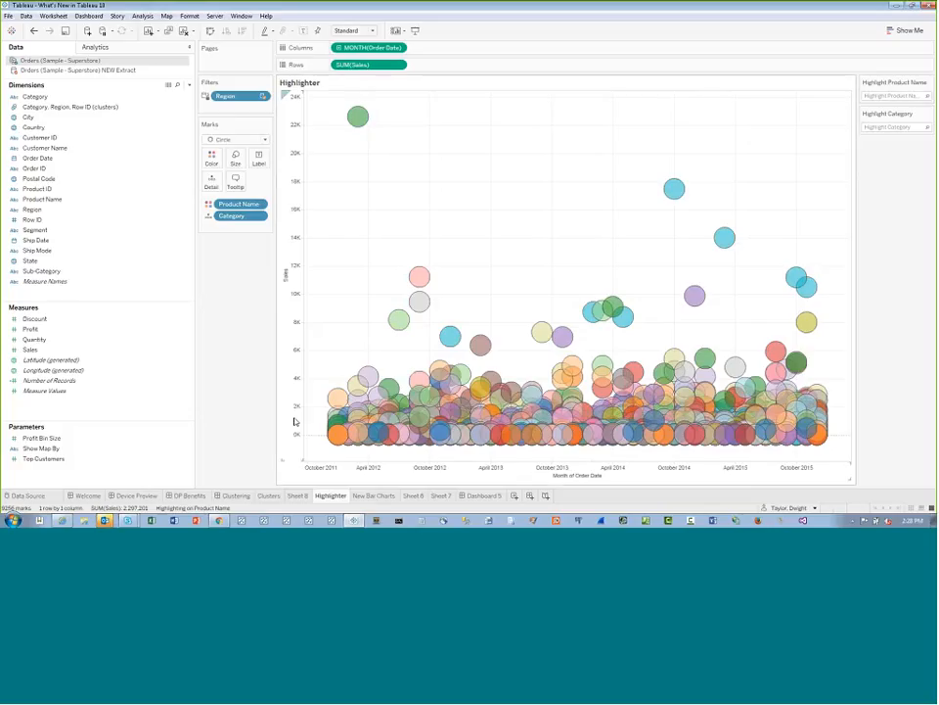
# On the New Bar Charts worksheet, vary the width of the monthly bars by the Discount measure
pyautogui.click(377, 496)
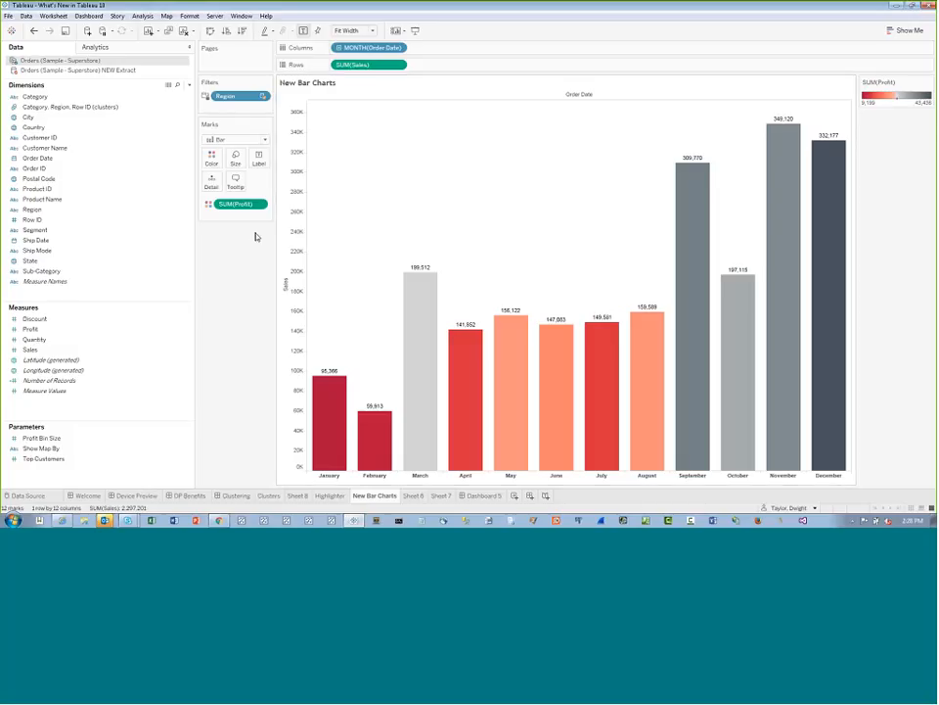
pyautogui.click(46, 320)
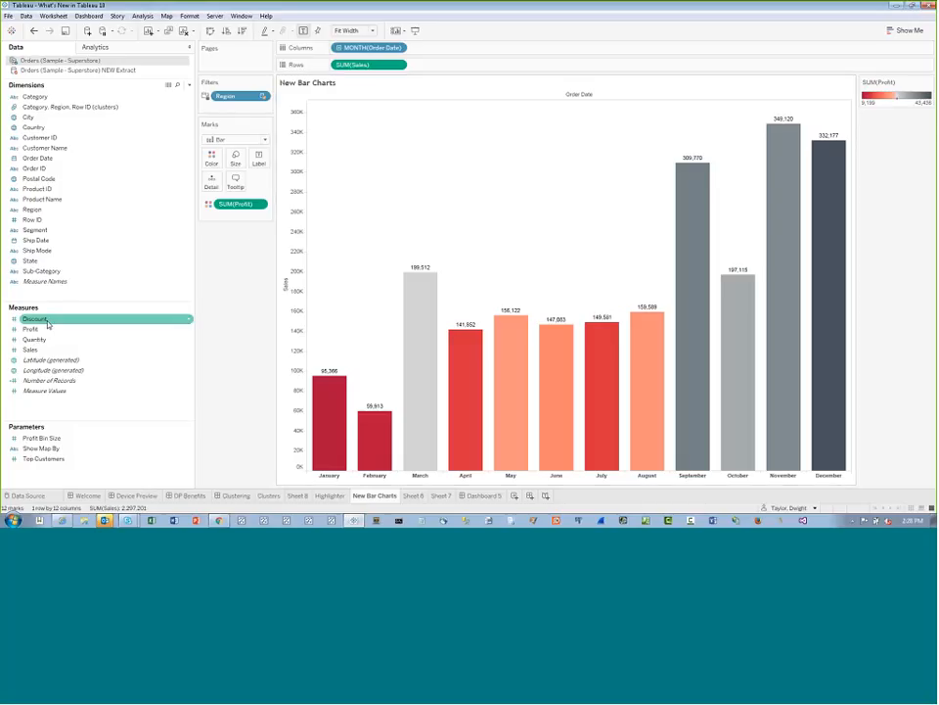
pyautogui.moveTo(47, 322); pyautogui.dragTo(240, 163)
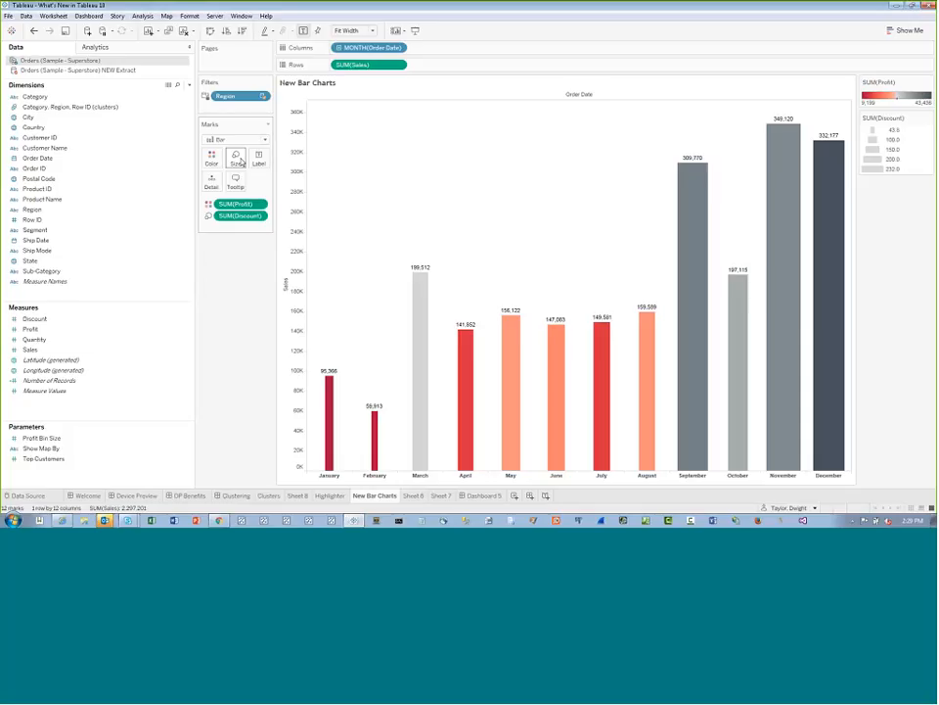
pyautogui.click(151, 190)
# From Sheet 6, inspect the Orders (Sample - Superstore) NEW Extract data source's connection and data, and return to the sheet
pyautogui.click(416, 497)
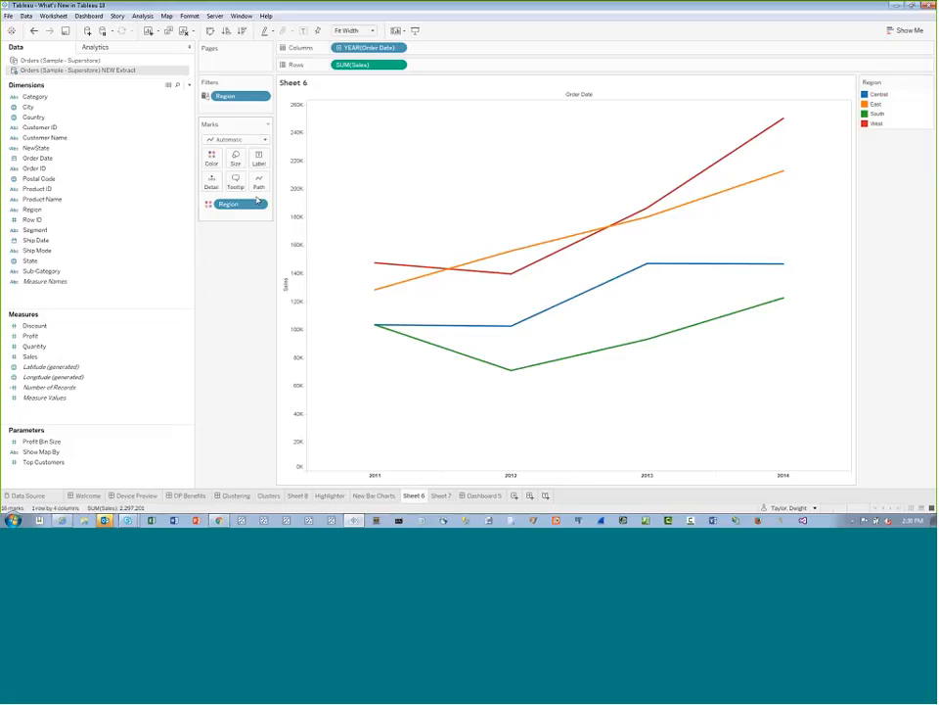
pyautogui.moveTo(111, 129); pyautogui.dragTo(156, 154)
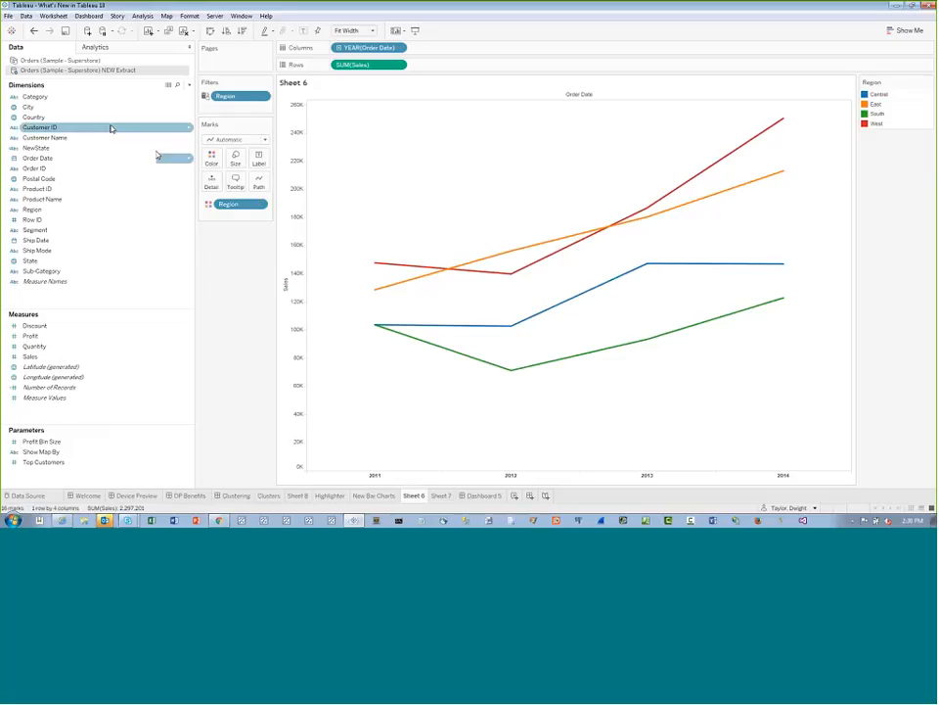
pyautogui.rightClick(95, 61)
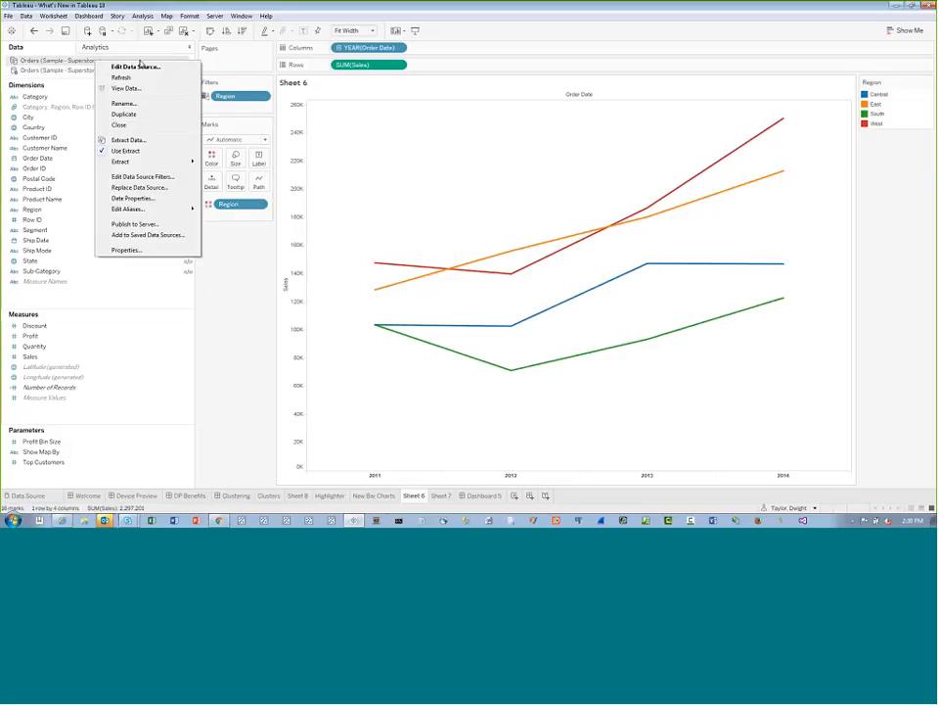
pyautogui.click(269, 91)
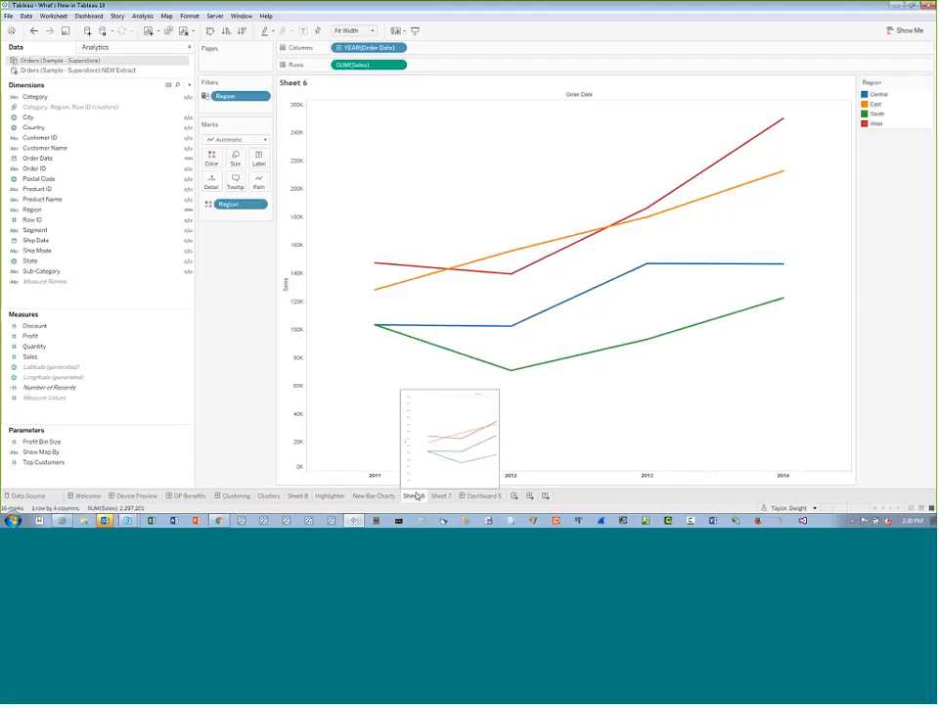
pyautogui.rightClick(114, 72)
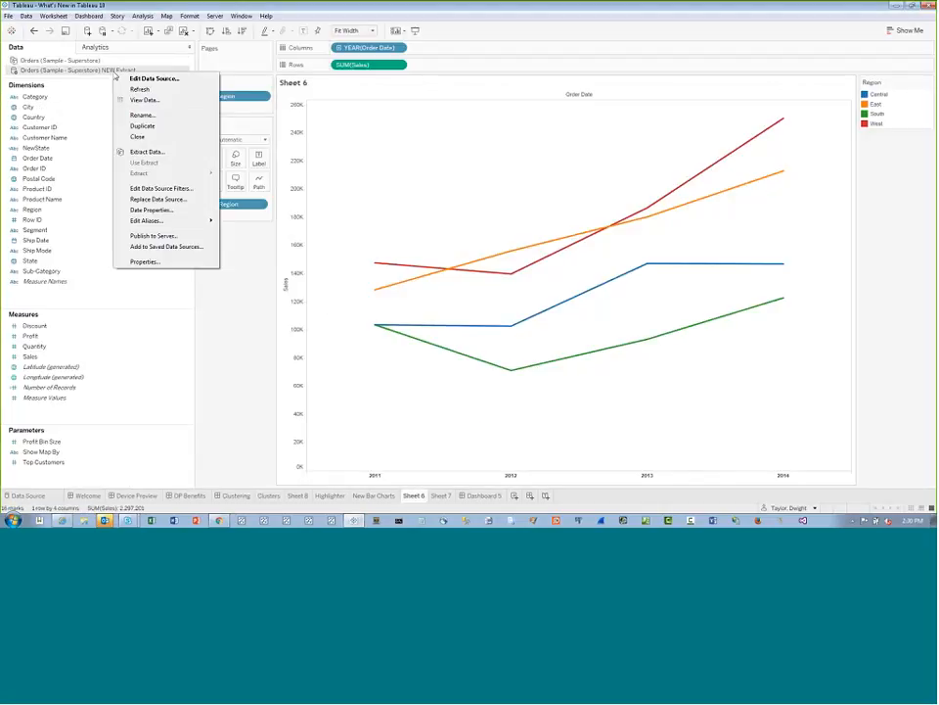
pyautogui.click(161, 78)
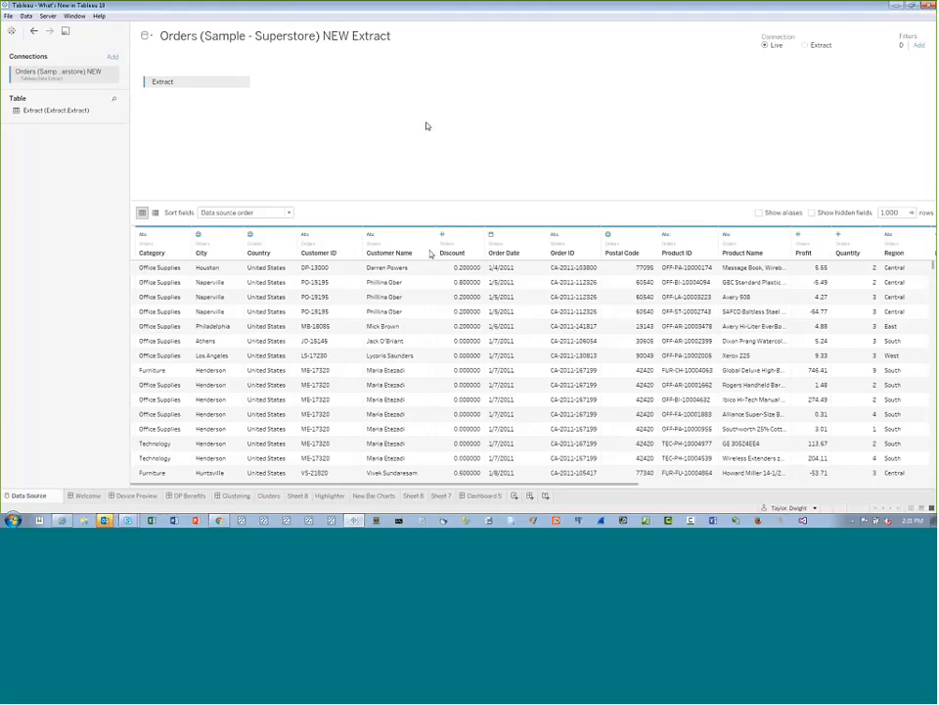
pyautogui.click(414, 495)
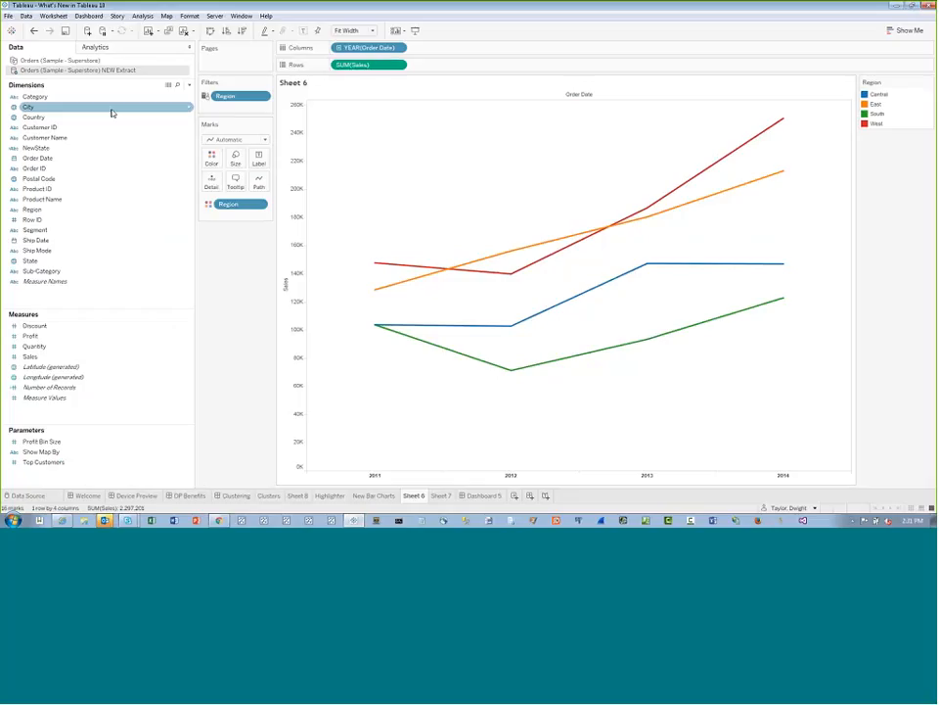
# Add Orders (Sample - Superstore).tde from the Datasources folder as a second connection to the Orders (Sample - Superstore) data source
pyautogui.rightClick(98, 61)
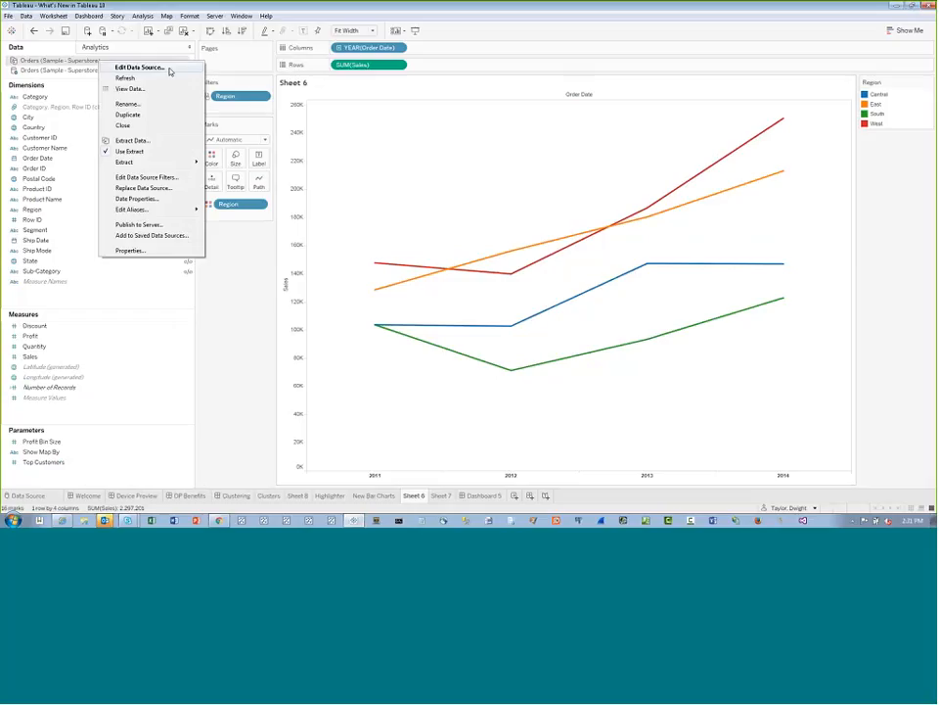
pyautogui.click(169, 69)
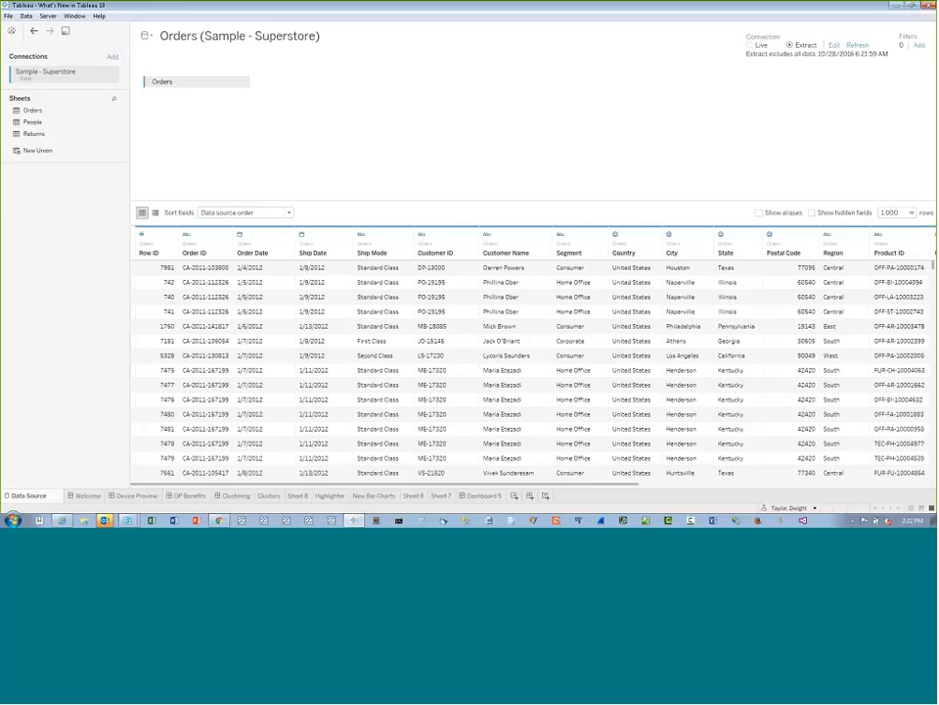
pyautogui.click(199, 35)
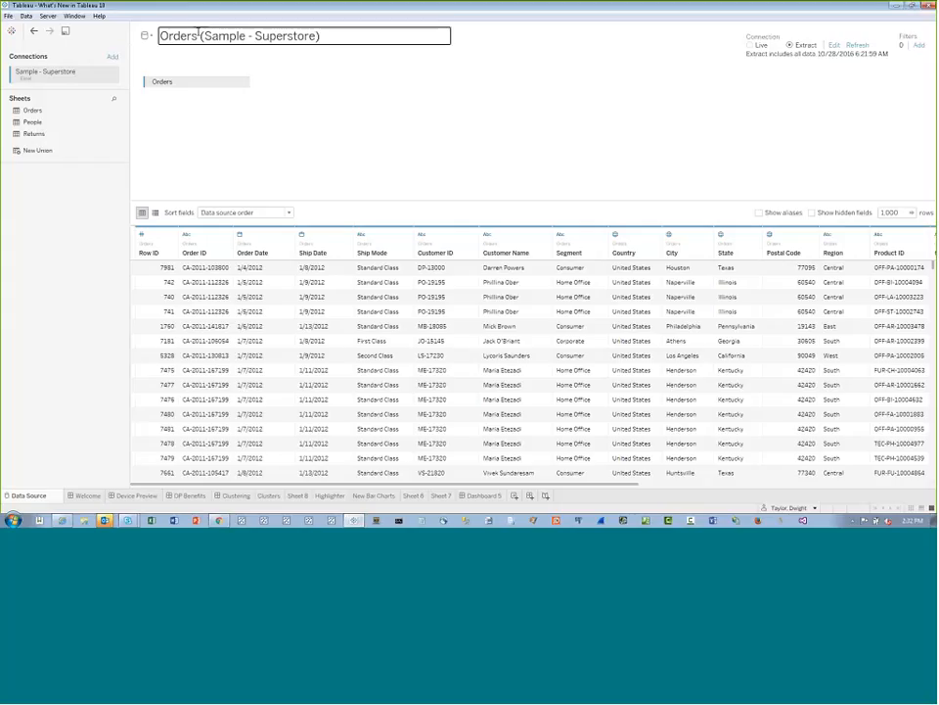
pyautogui.click(112, 57)
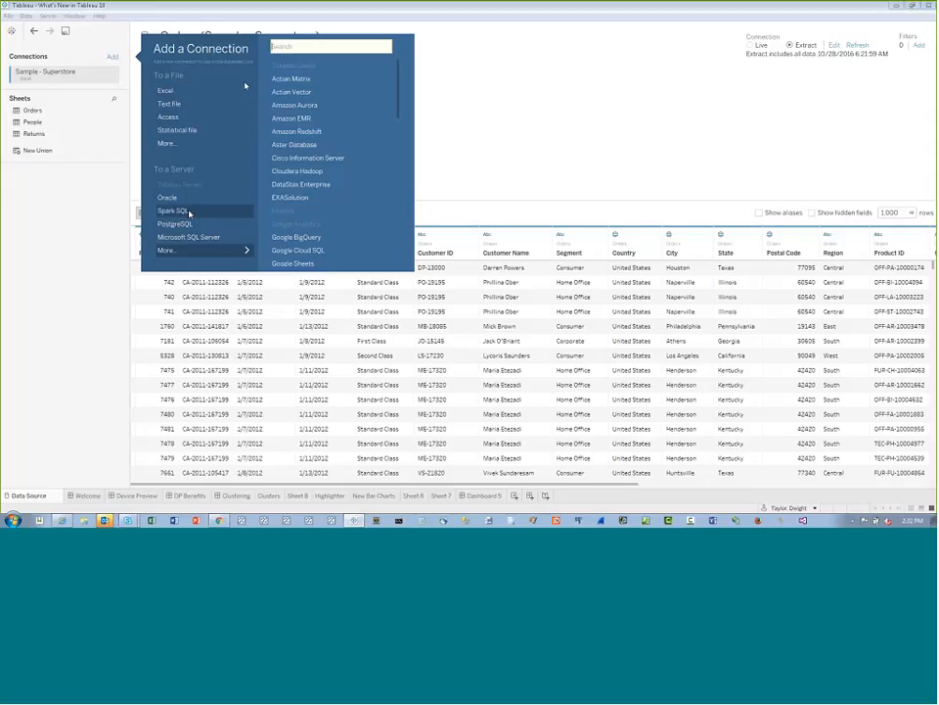
pyautogui.click(168, 144)
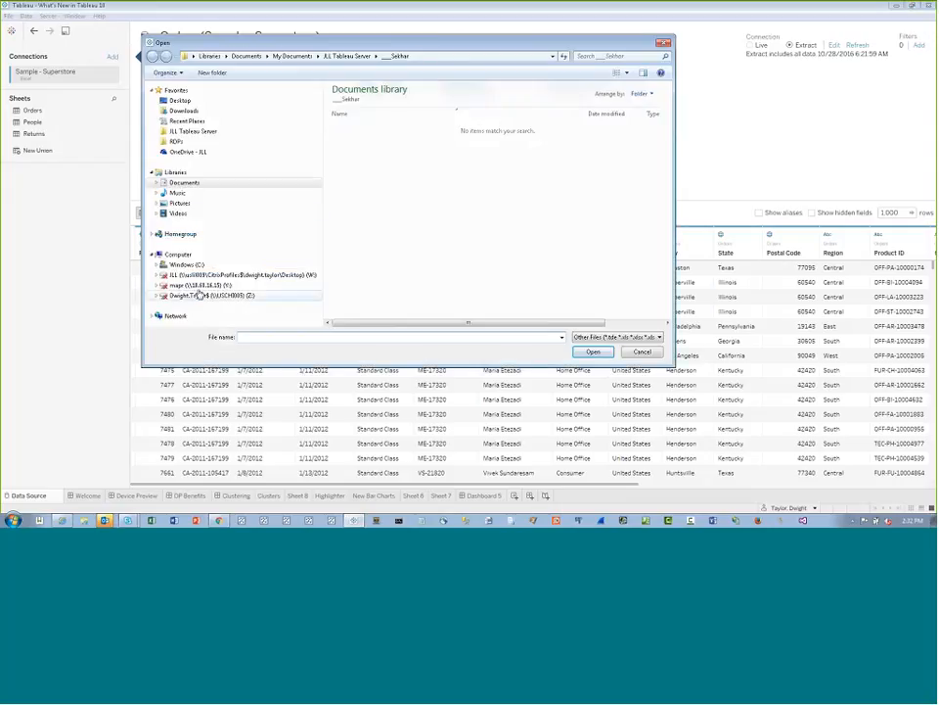
pyautogui.click(191, 183)
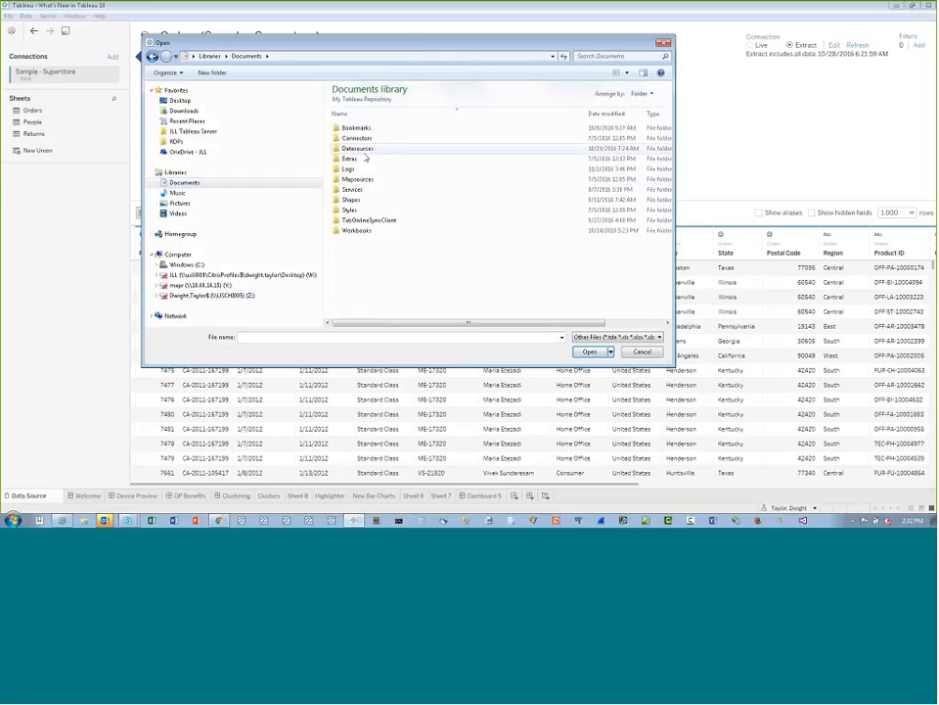
pyautogui.doubleClick(364, 150)
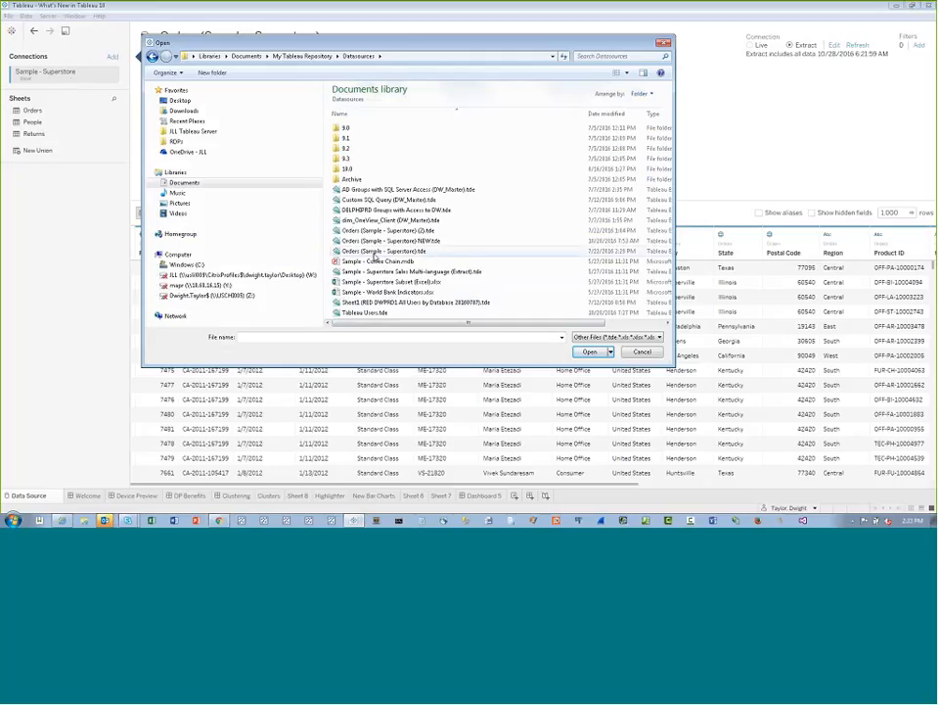
pyautogui.click(390, 254)
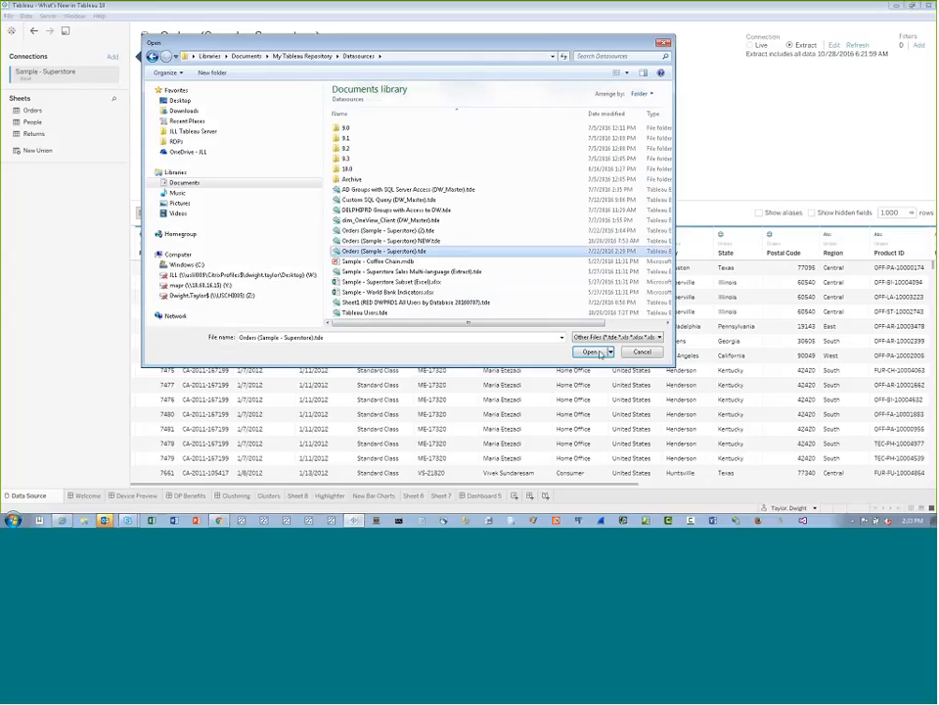
pyautogui.click(594, 352)
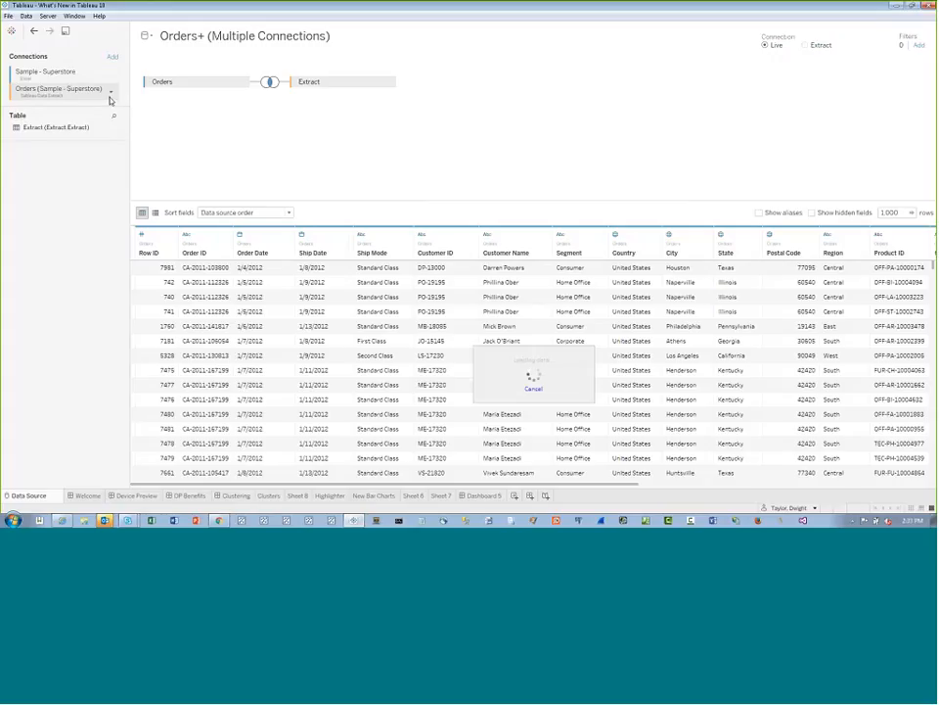
# Set the inner join between Orders and Extract to match Order ID with Order ID (Extract)
pyautogui.click(269, 82)
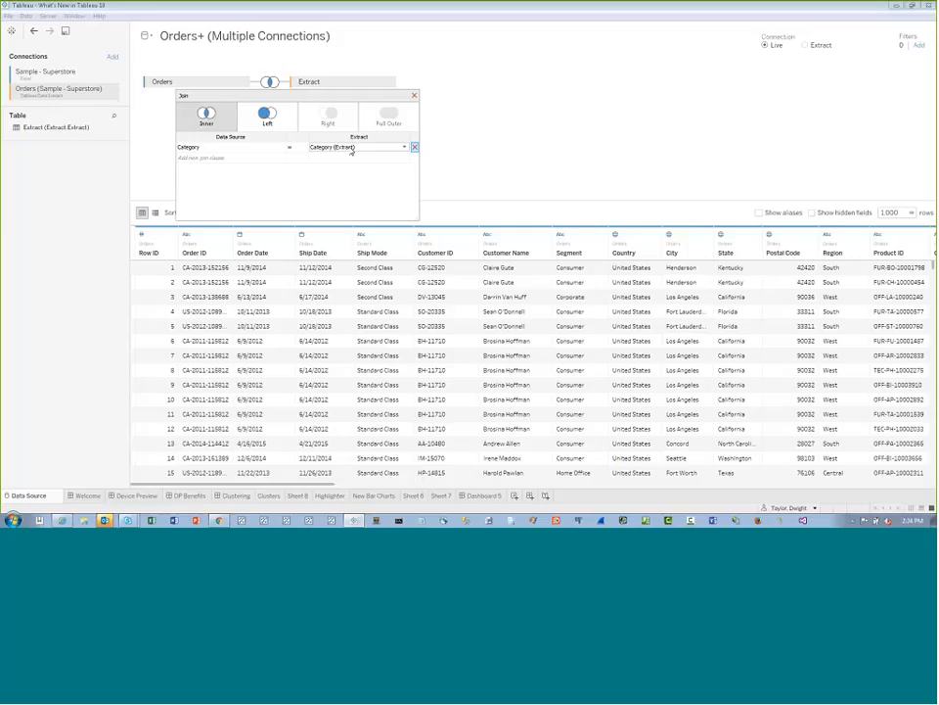
pyautogui.click(278, 148)
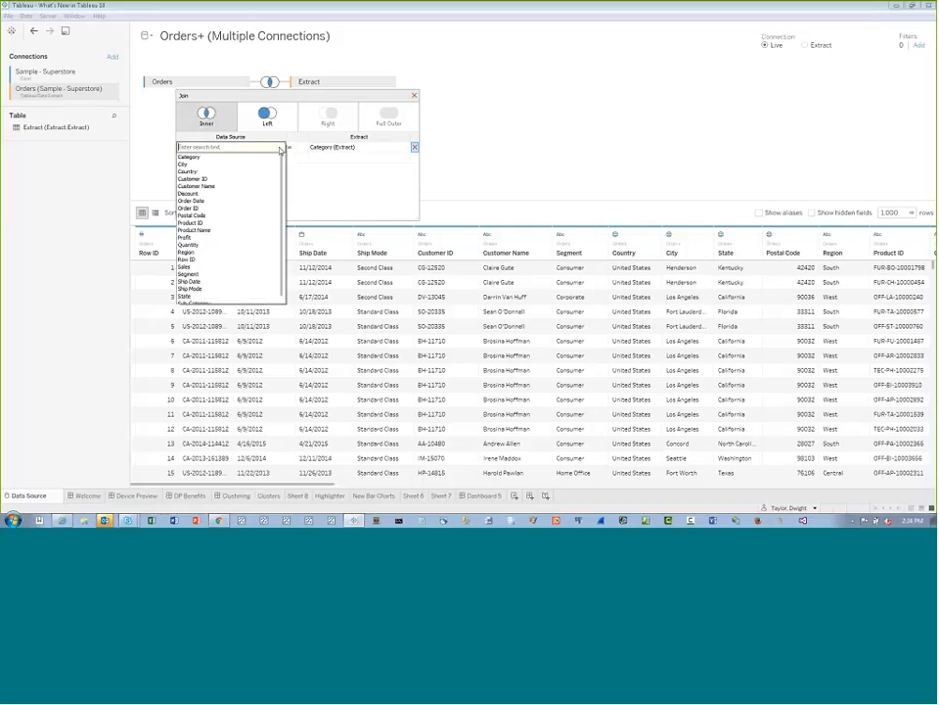
pyautogui.click(213, 208)
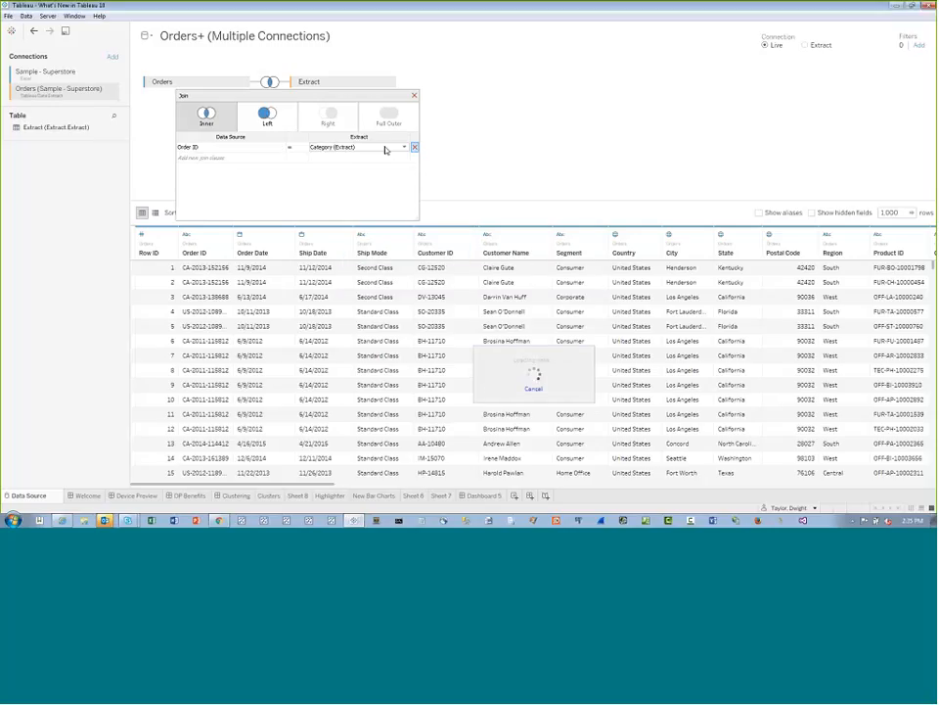
pyautogui.click(404, 147)
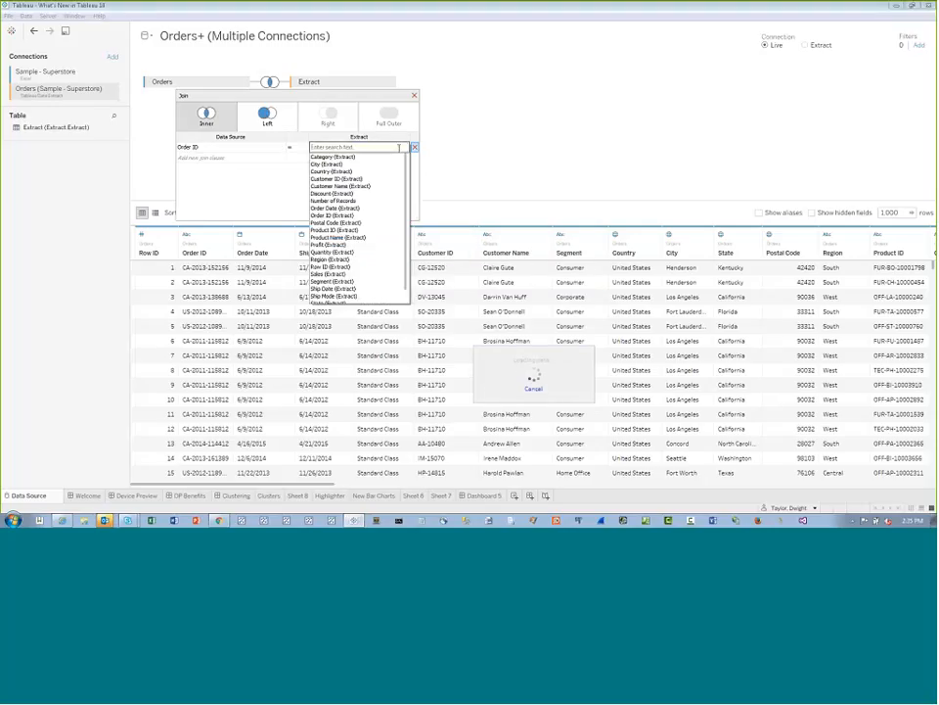
pyautogui.click(367, 219)
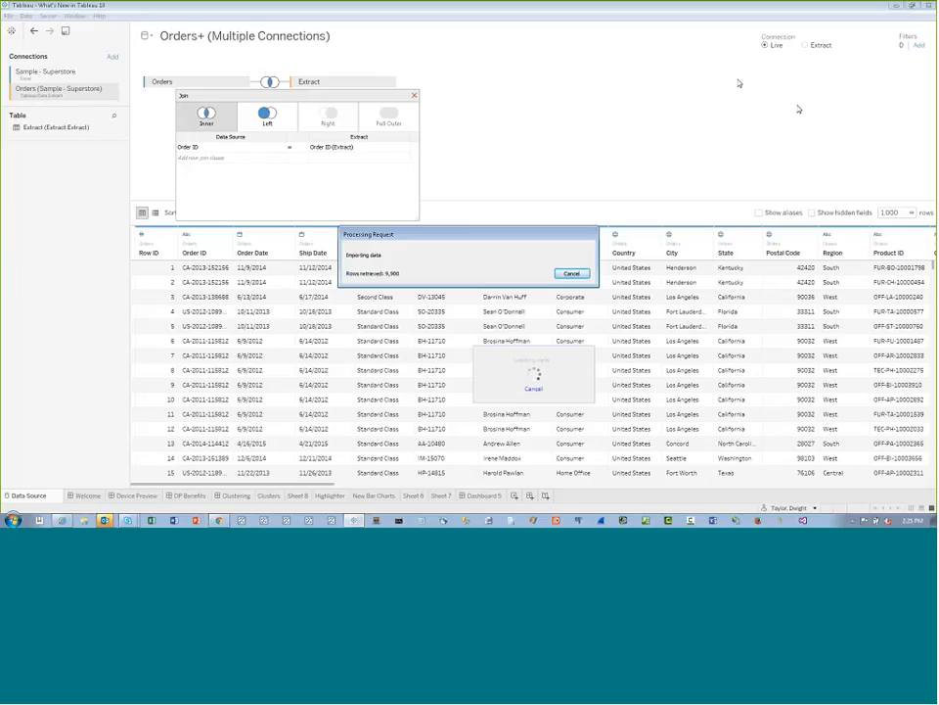
pyautogui.click(414, 95)
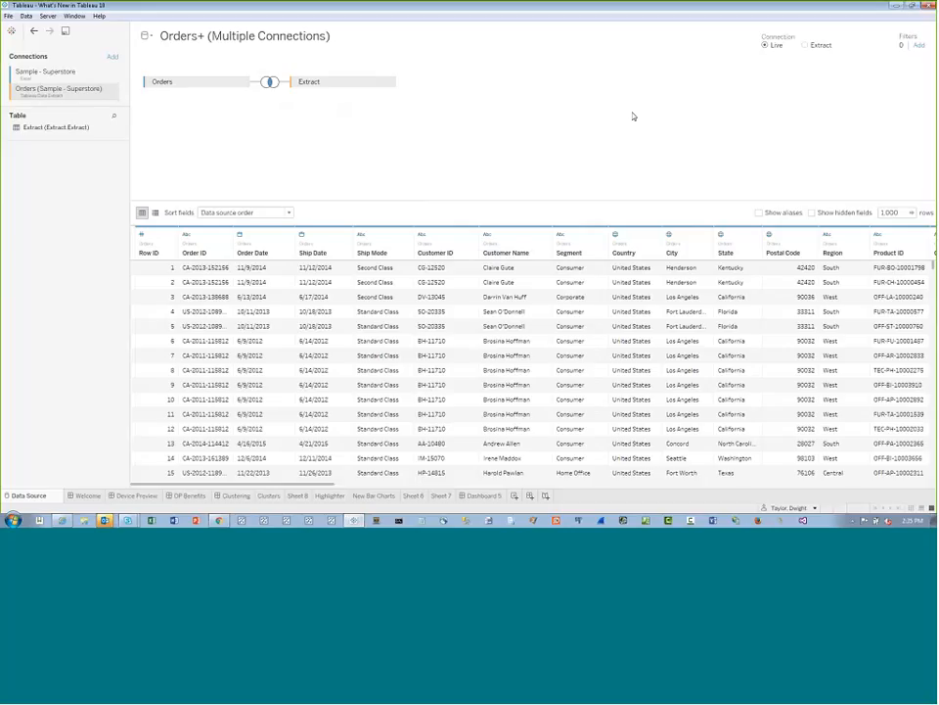
# Switch the combined Orders+ data source to an extract connection and look through its dimensions on Sheet 6
pyautogui.click(806, 45)
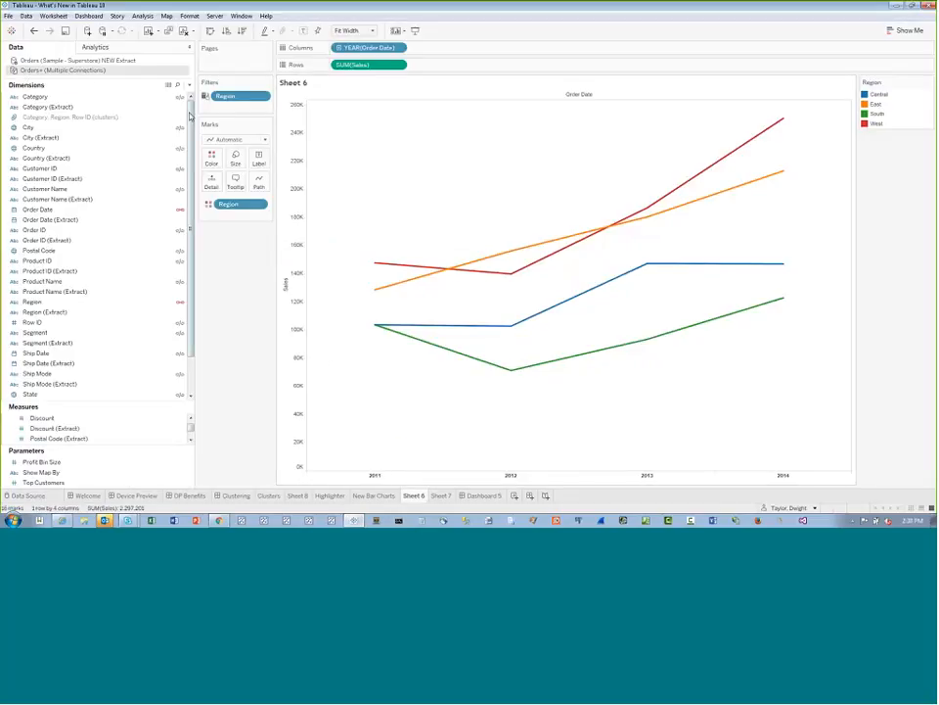
pyautogui.scroll(-2, 186, 115)
pyautogui.scroll(2, 167, 103)
# Create a new blank worksheet and place it directly before Dashboard 5
pyautogui.click(512, 495)
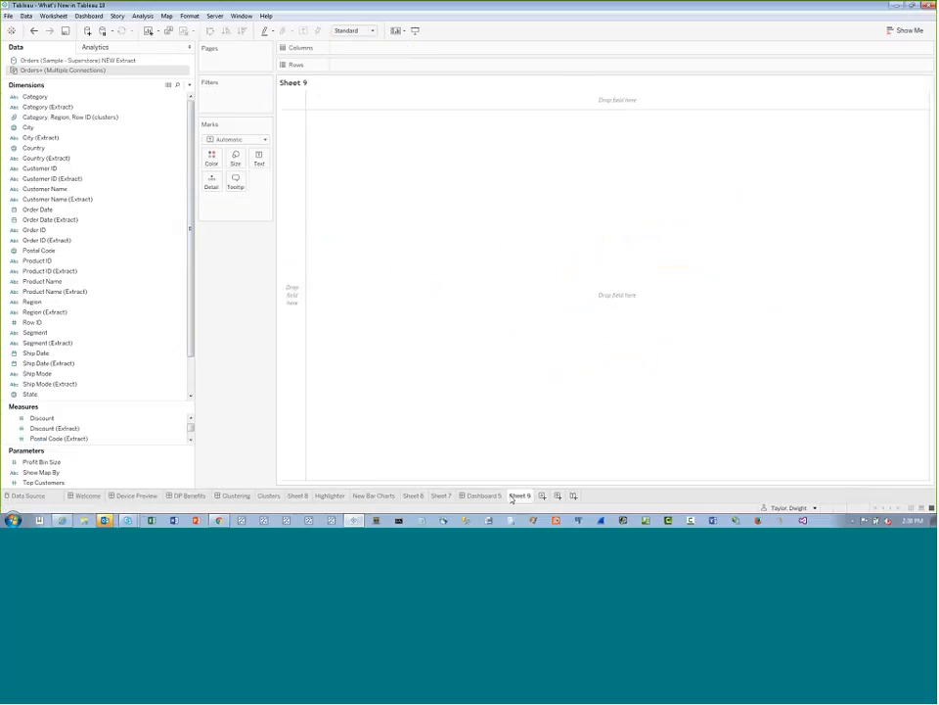
pyautogui.moveTo(512, 498); pyautogui.dragTo(460, 501)
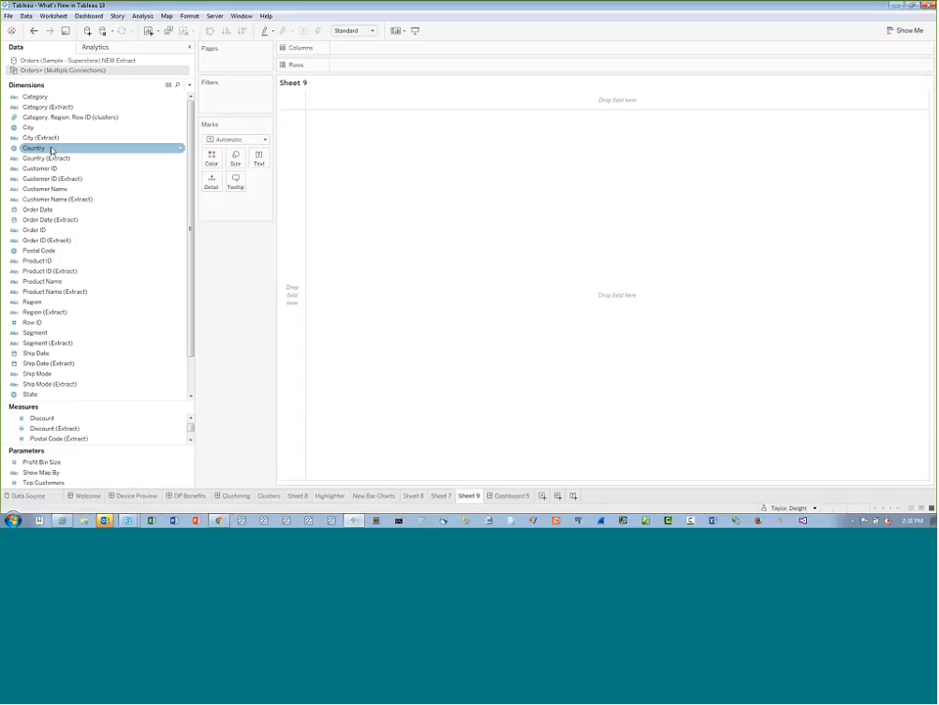
pyautogui.keyDown('ctrl'); pyautogui.click(95, 98); pyautogui.keyUp('ctrl')
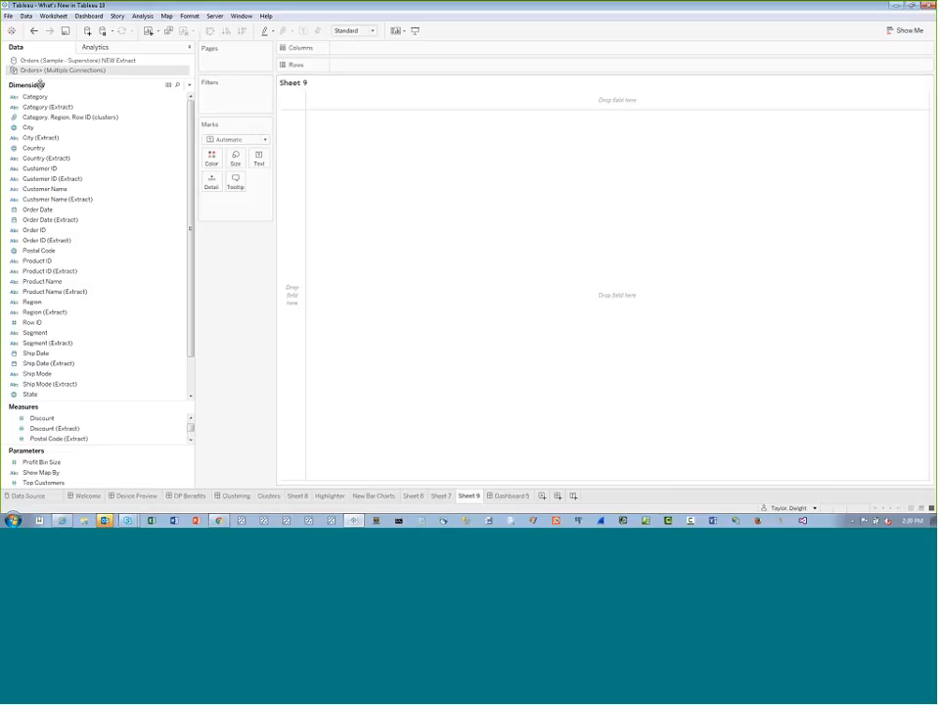
# Add the Orders (Sample - Superstore) extract file as a new data source and return to Sheet 9
pyautogui.click(87, 30)
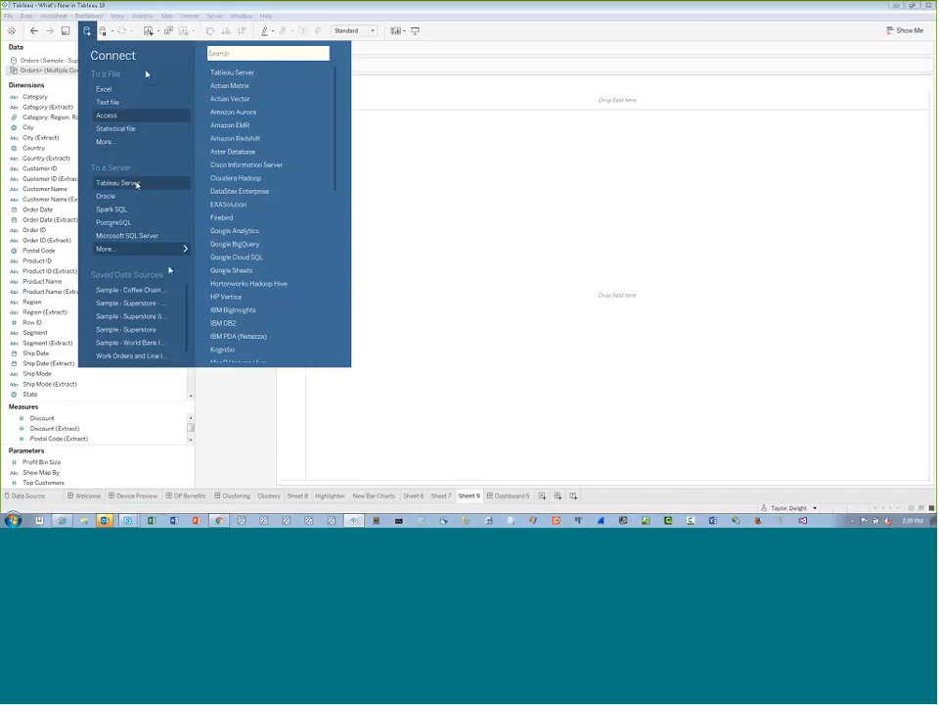
pyautogui.click(104, 142)
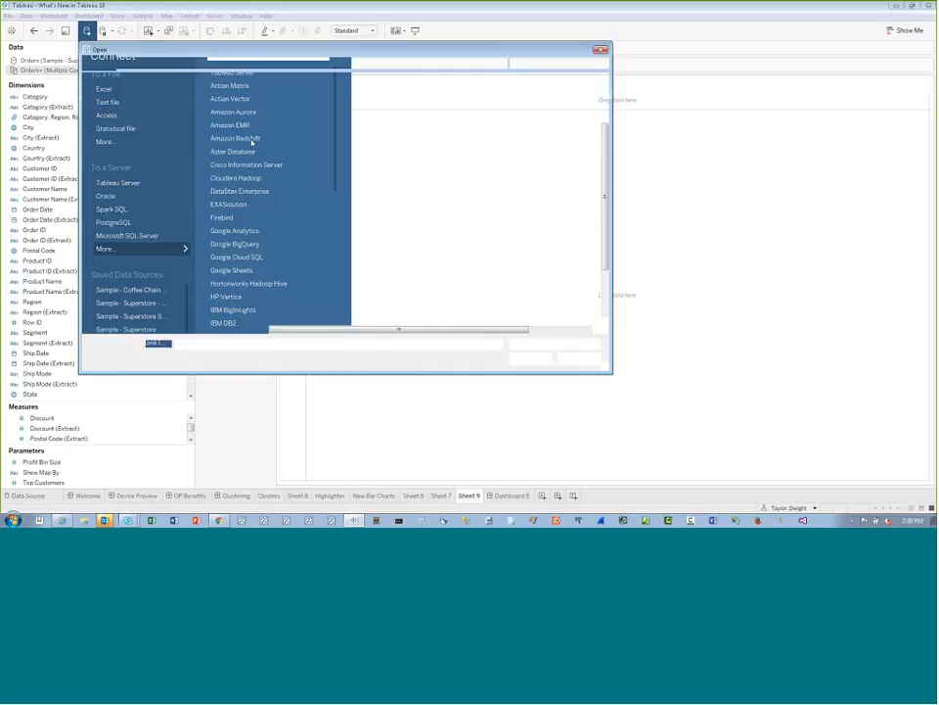
pyautogui.press('Escape')
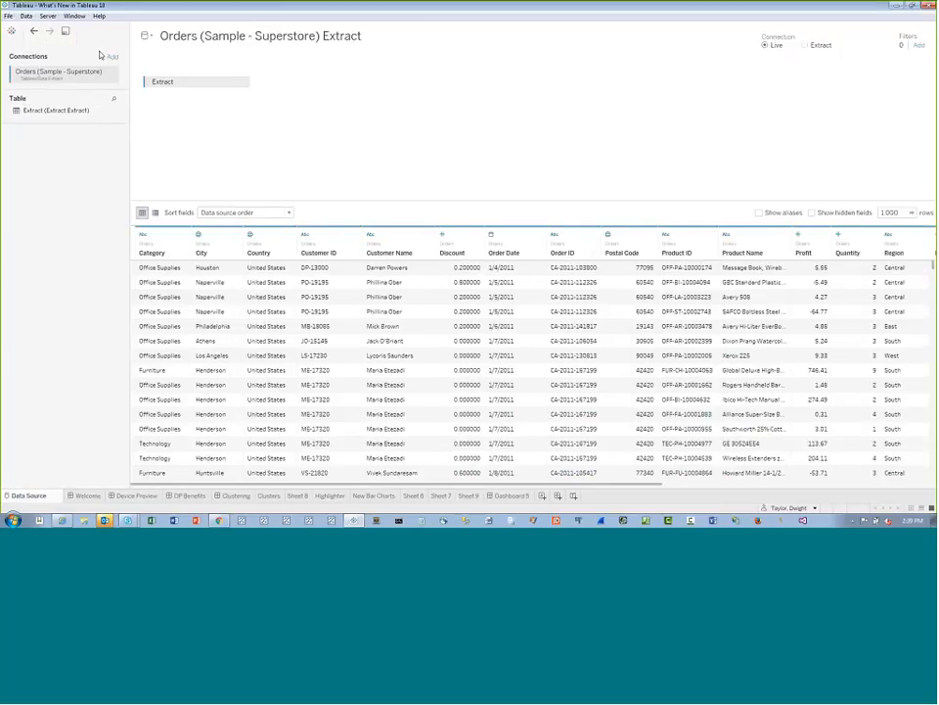
pyautogui.click(468, 495)
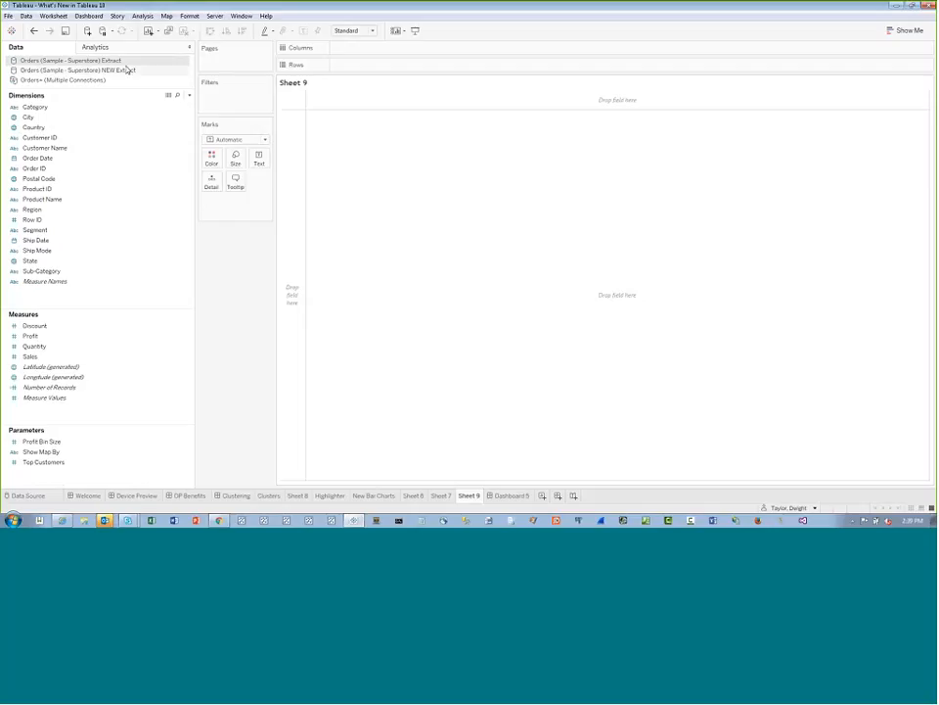
# Build a bar chart of Sales by Region on Sheet 9 from Orders (Sample - Superstore) NEW Extract, coloured by Region
pyautogui.click(123, 72)
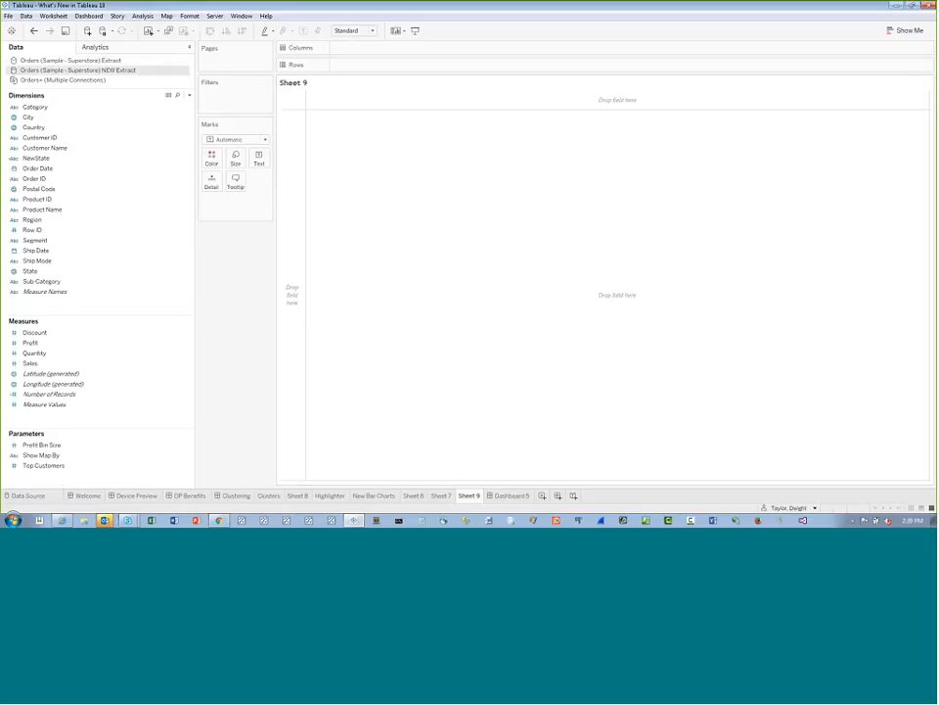
pyautogui.click(59, 353)
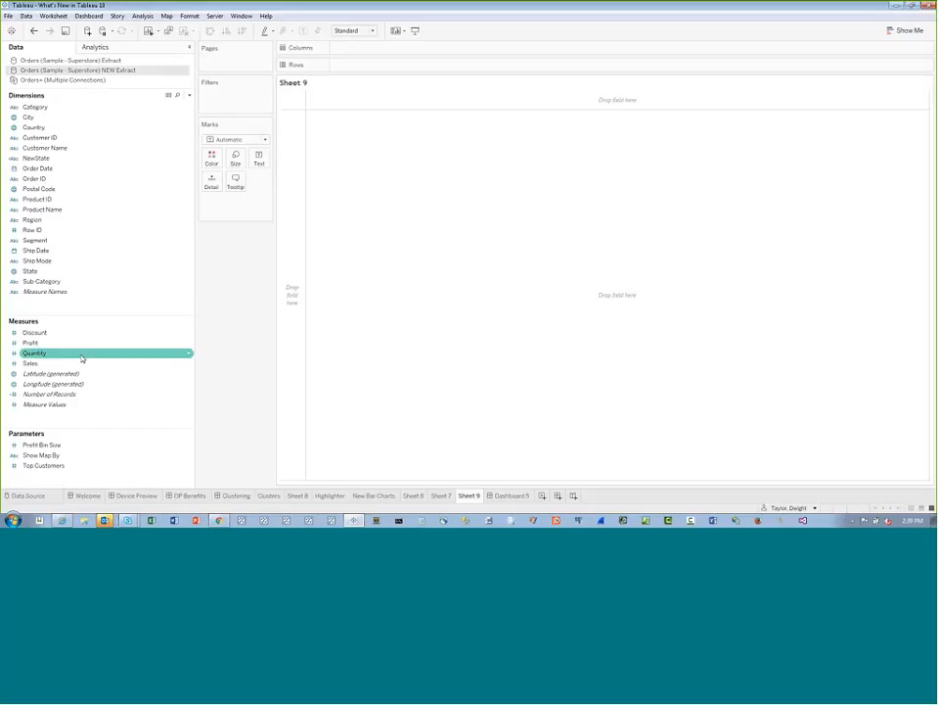
pyautogui.click(101, 364)
pyautogui.doubleClick(101, 364)
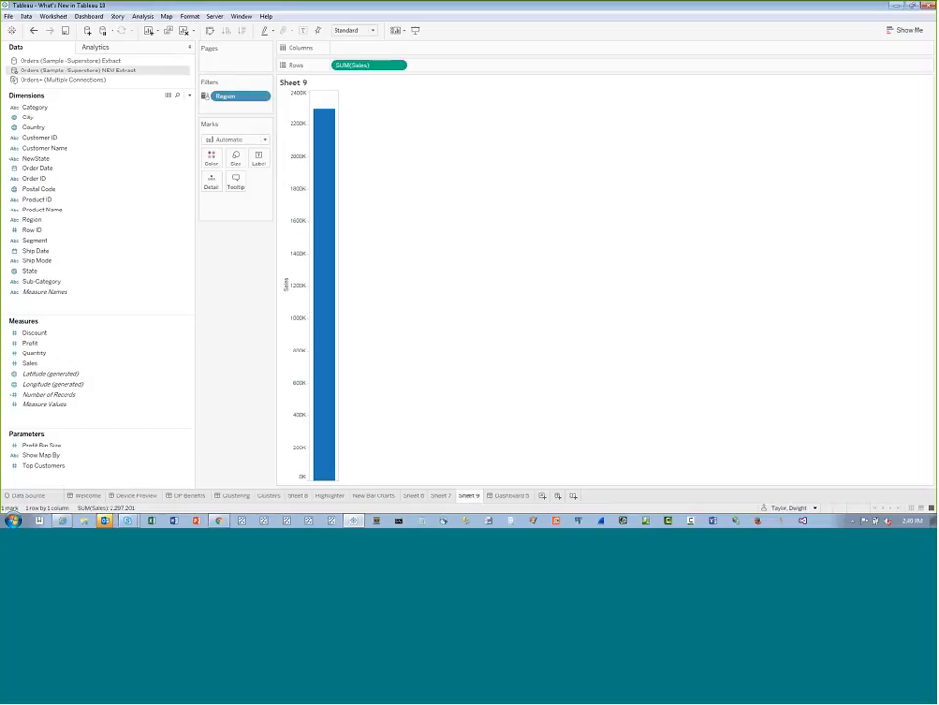
pyautogui.doubleClick(49, 222)
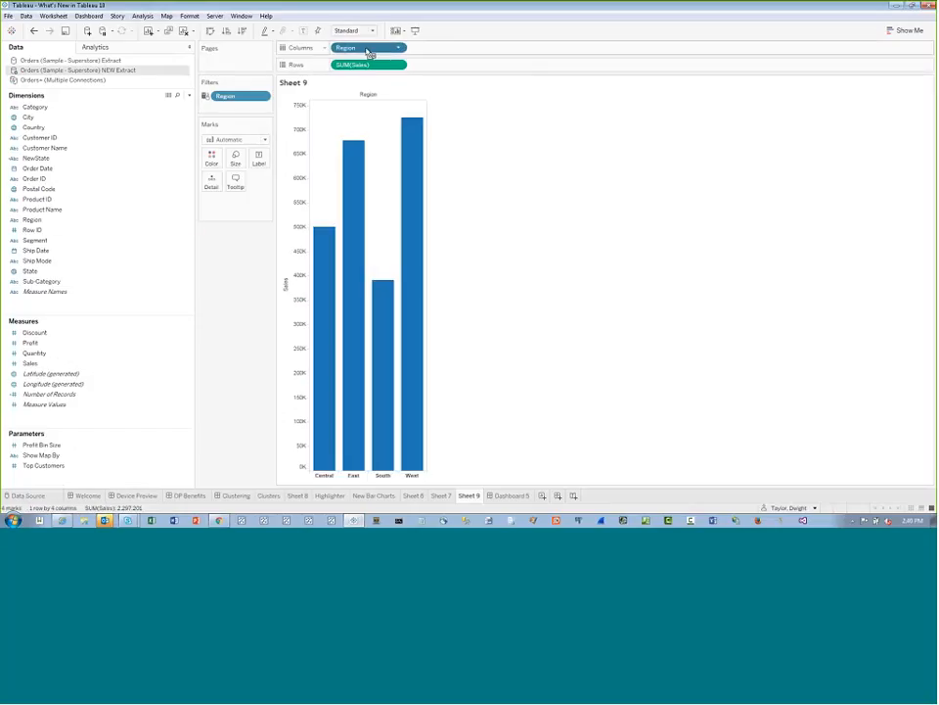
pyautogui.moveTo(369, 51); pyautogui.dragTo(211, 158)
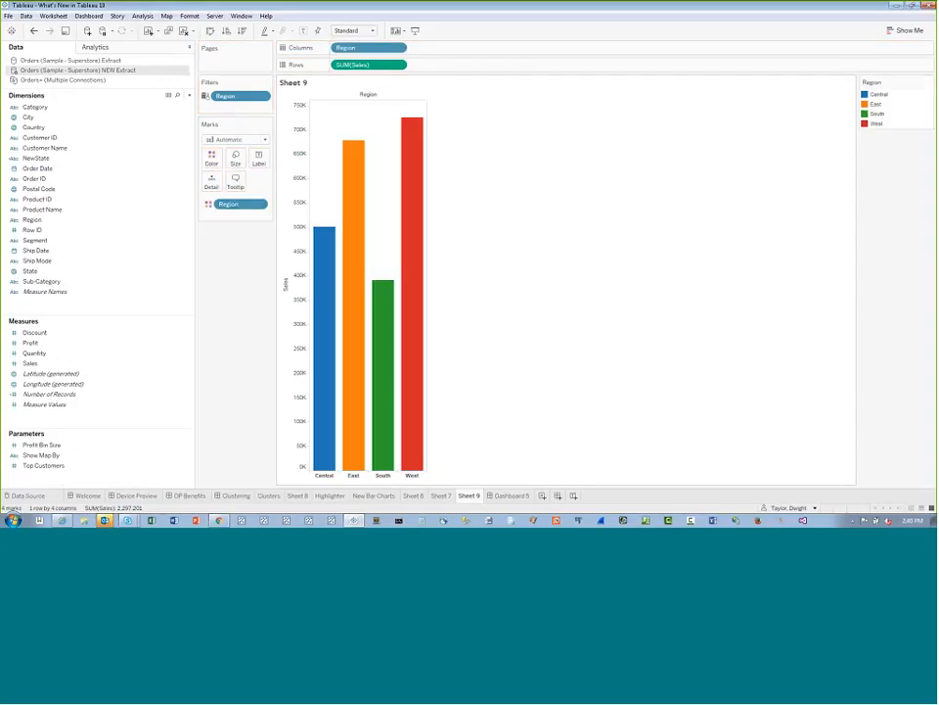
# Create a new worksheet before Dashboard 5 and chart Profit by Category and Region as bars
pyautogui.click(542, 495)
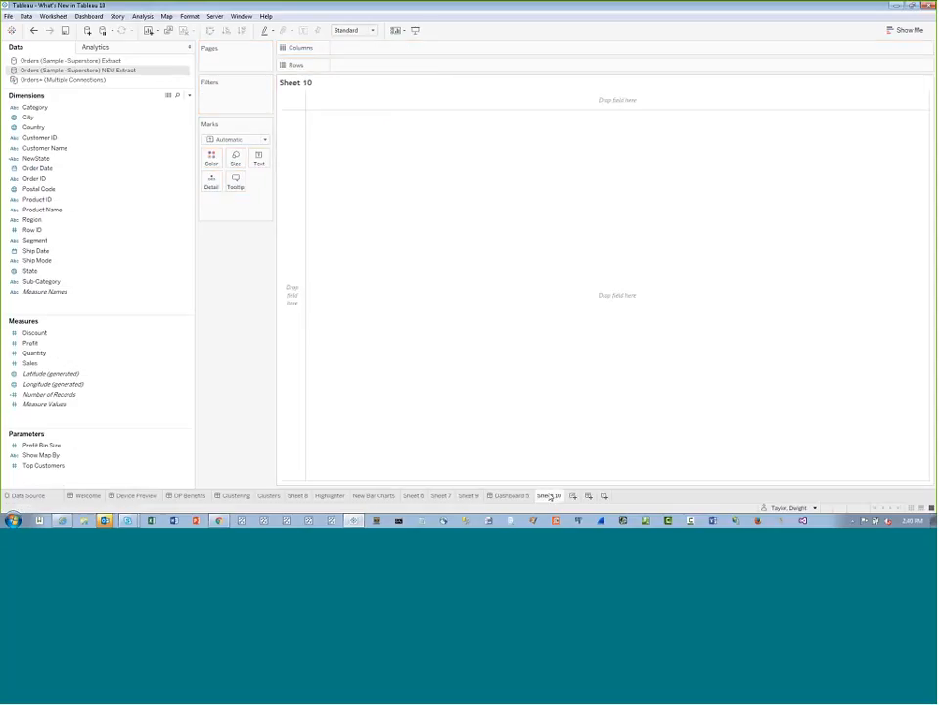
pyautogui.doubleClick(44, 344)
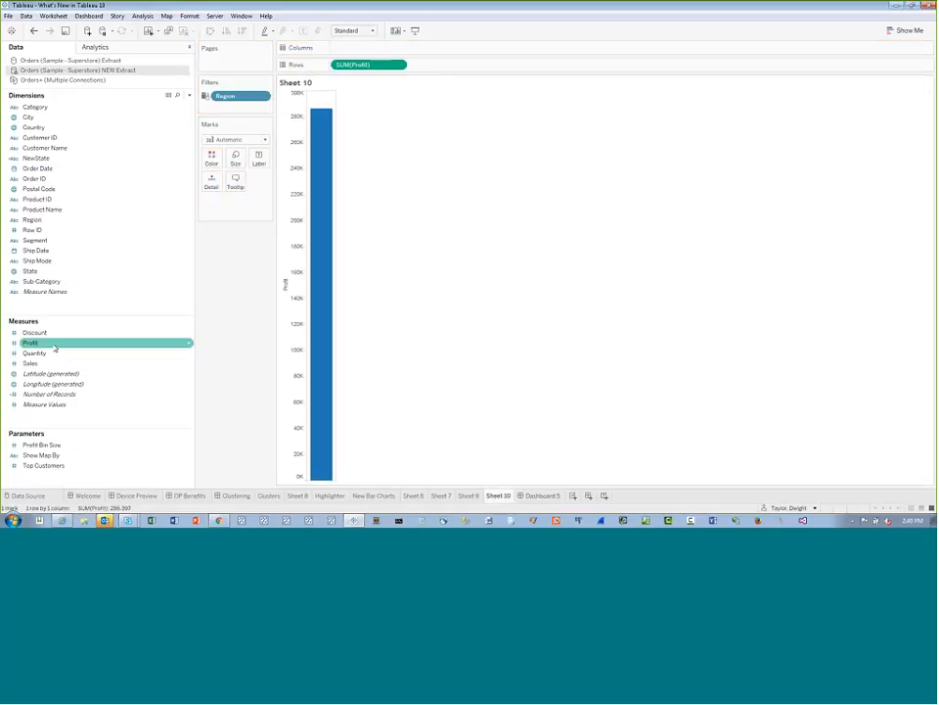
pyautogui.doubleClick(35, 107)
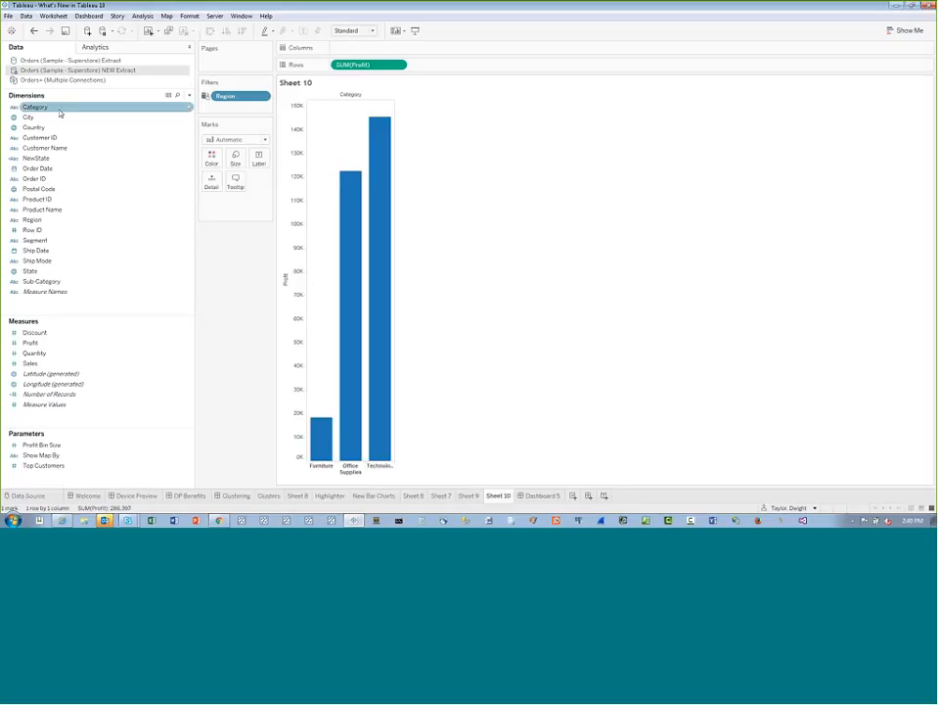
pyautogui.doubleClick(49, 221)
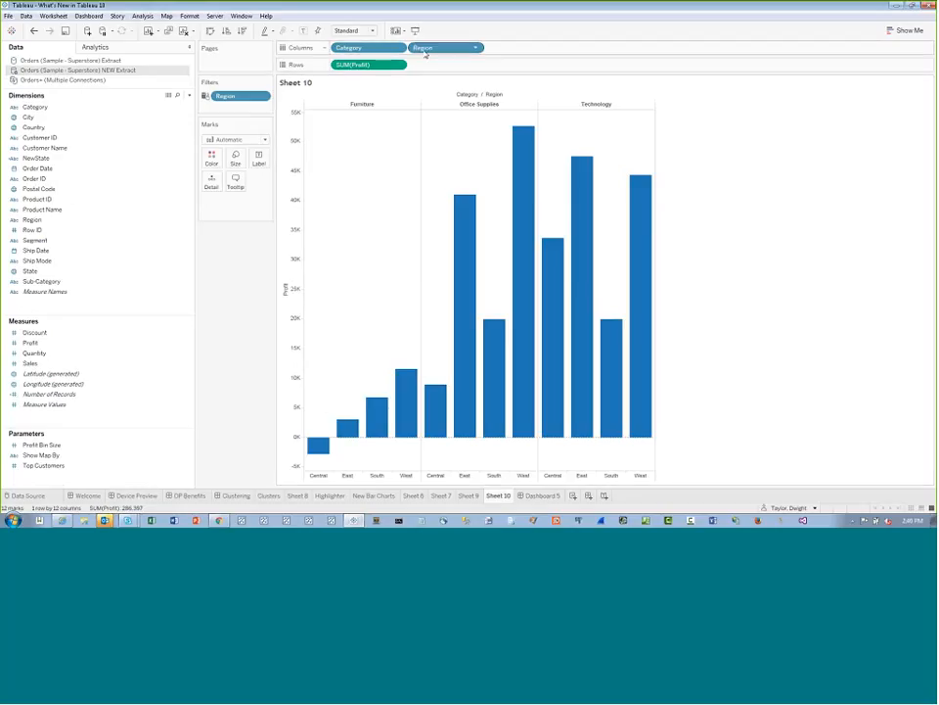
# Colour the Profit bars by both Category and Region
pyautogui.moveTo(372, 47); pyautogui.dragTo(211, 158)
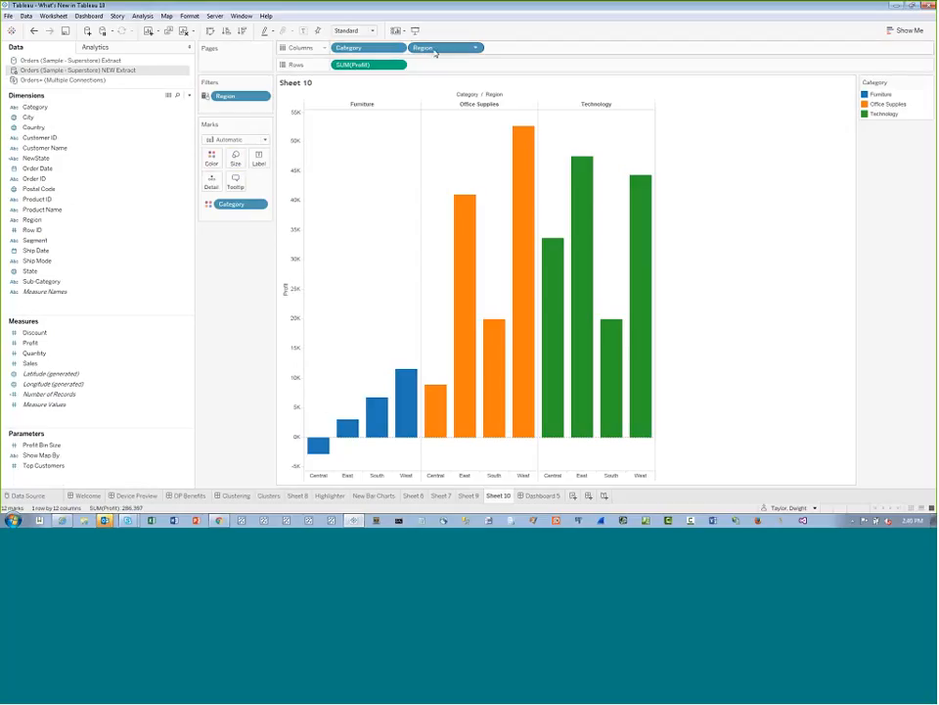
pyautogui.moveTo(423, 47); pyautogui.dragTo(216, 194)
pyautogui.click(209, 216)
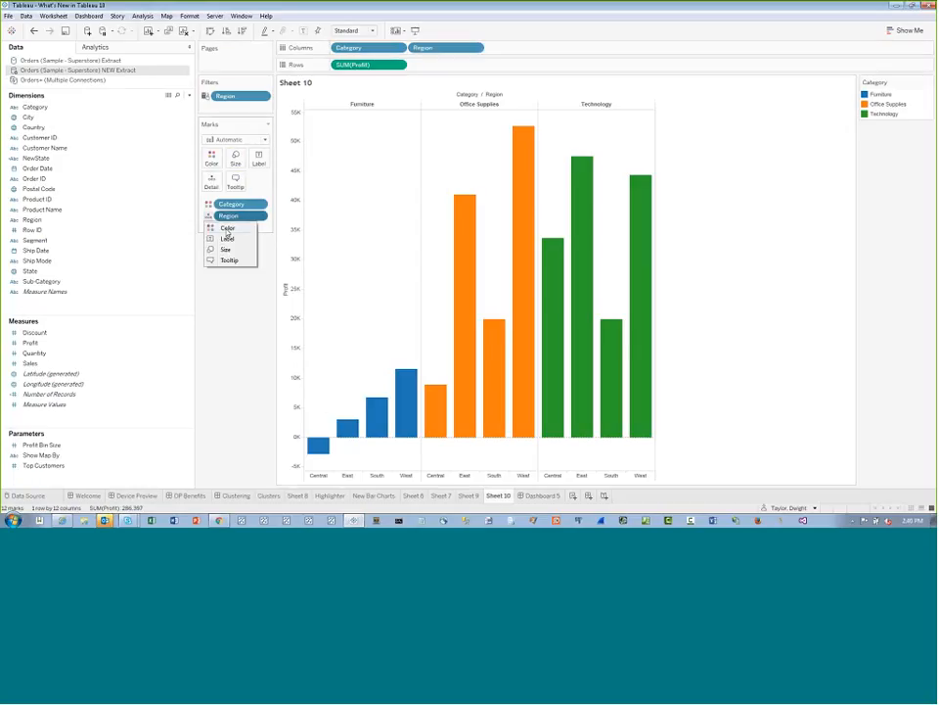
pyautogui.click(225, 227)
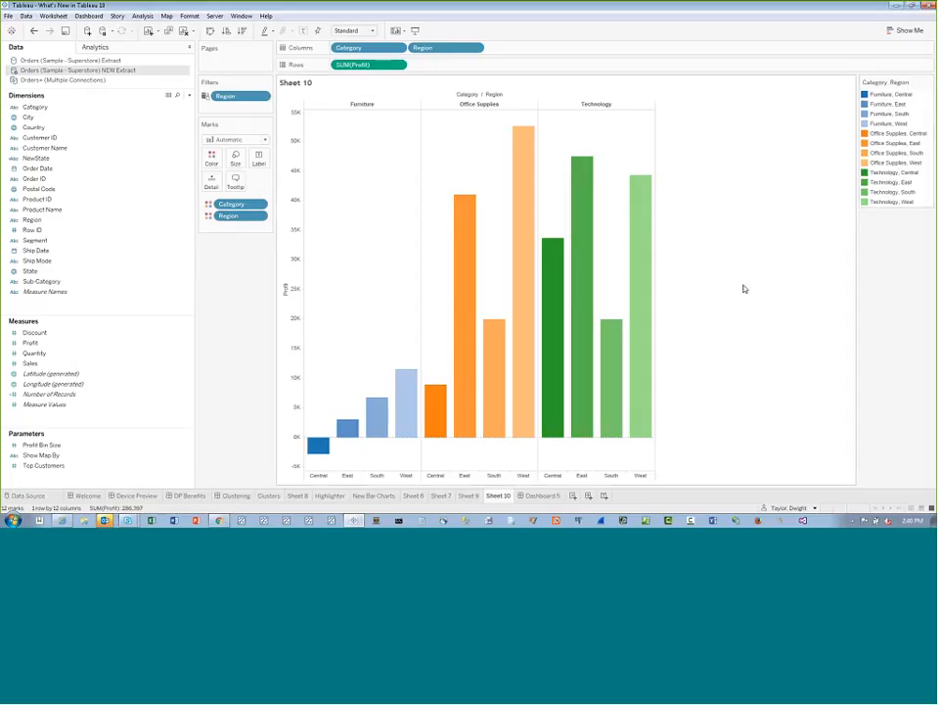
# Try to replace the data source Orders (Sample - Superstore) NEW Extract with Orders (Sample - Superstore) Extract, and check Sheets 9 and 10
pyautogui.click(469, 497)
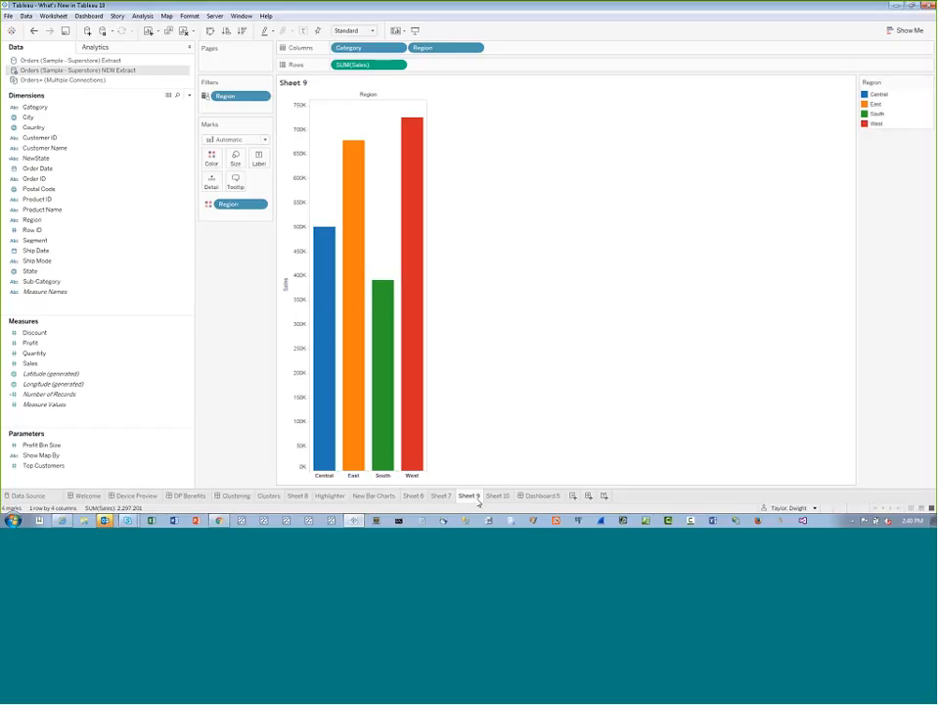
pyautogui.click(498, 497)
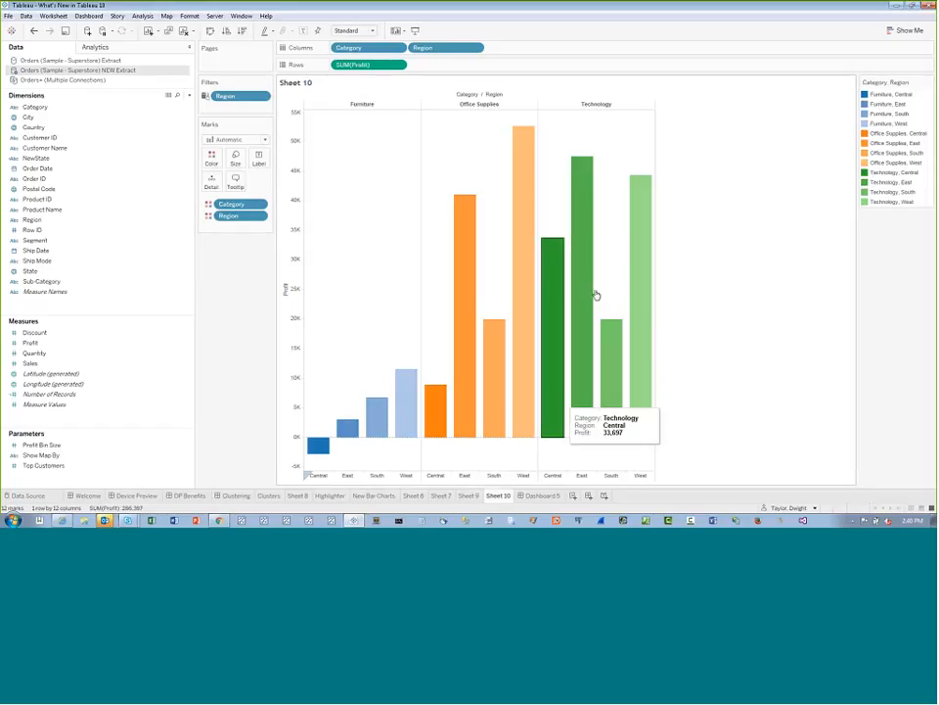
pyautogui.click(7, 16)
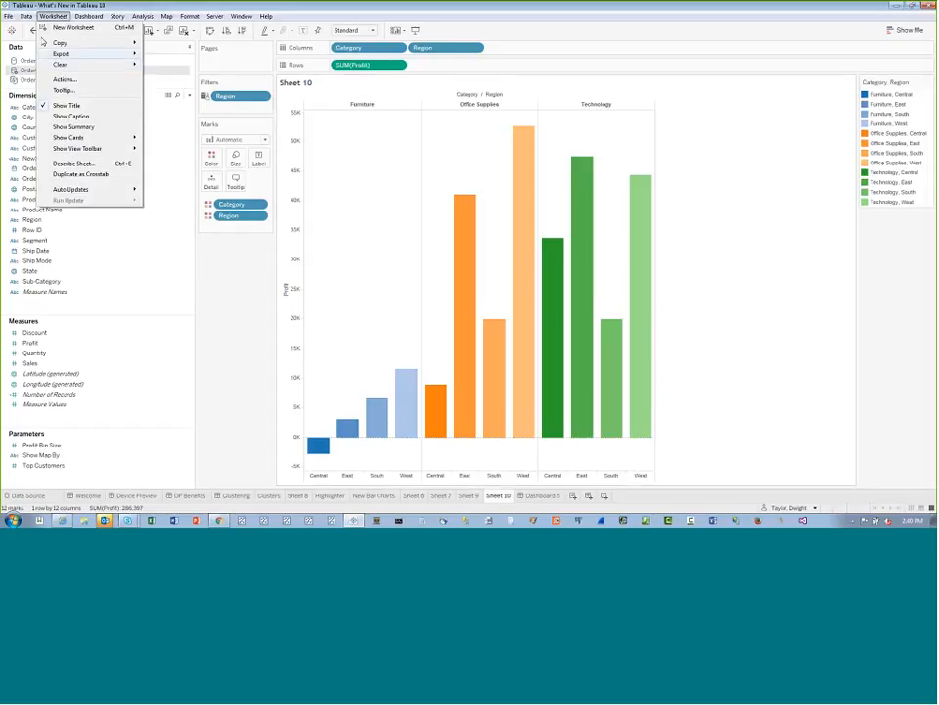
pyautogui.moveTo(24, 17)
pyautogui.click(61, 83)
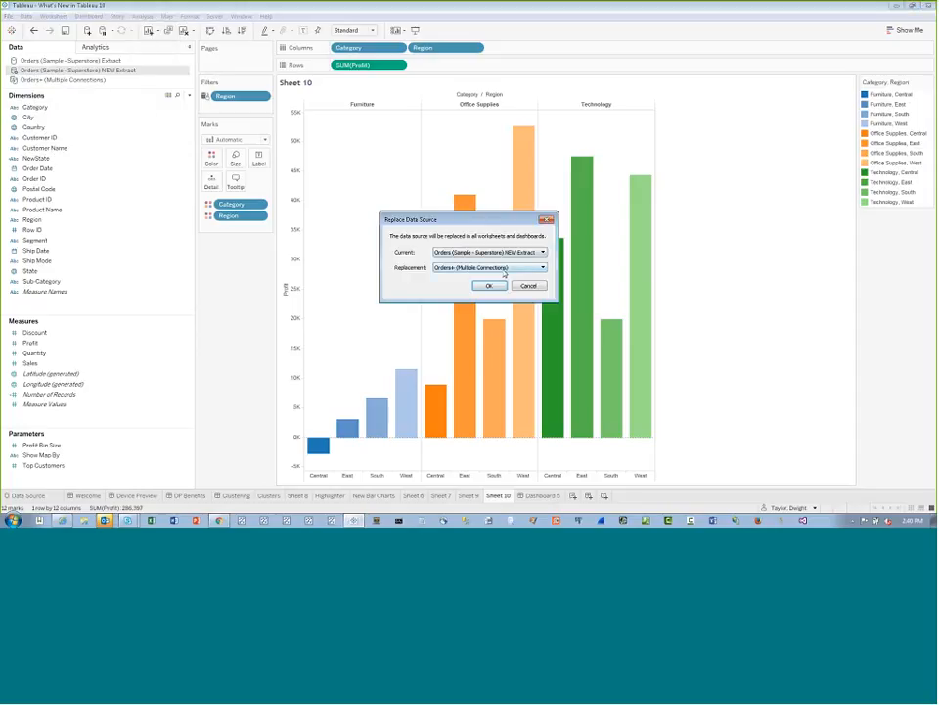
pyautogui.click(505, 267)
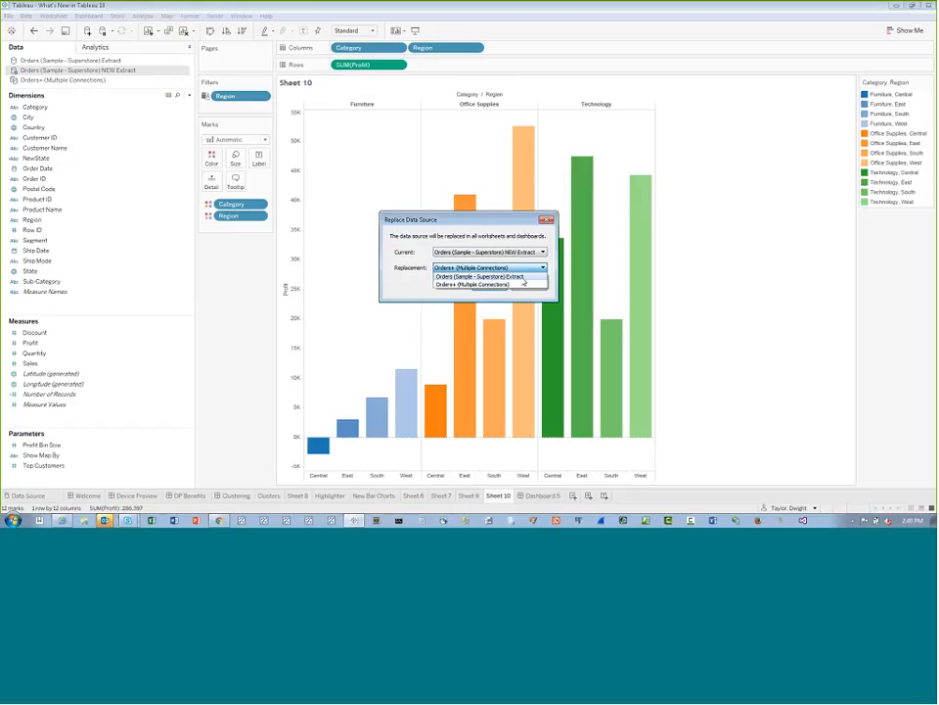
pyautogui.click(522, 277)
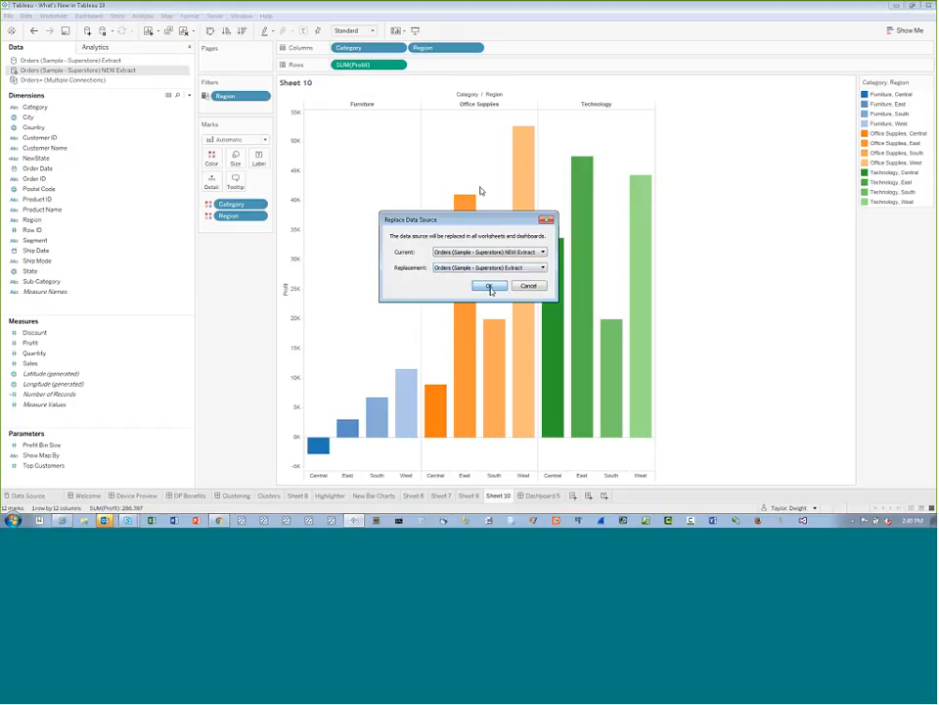
pyautogui.click(490, 287)
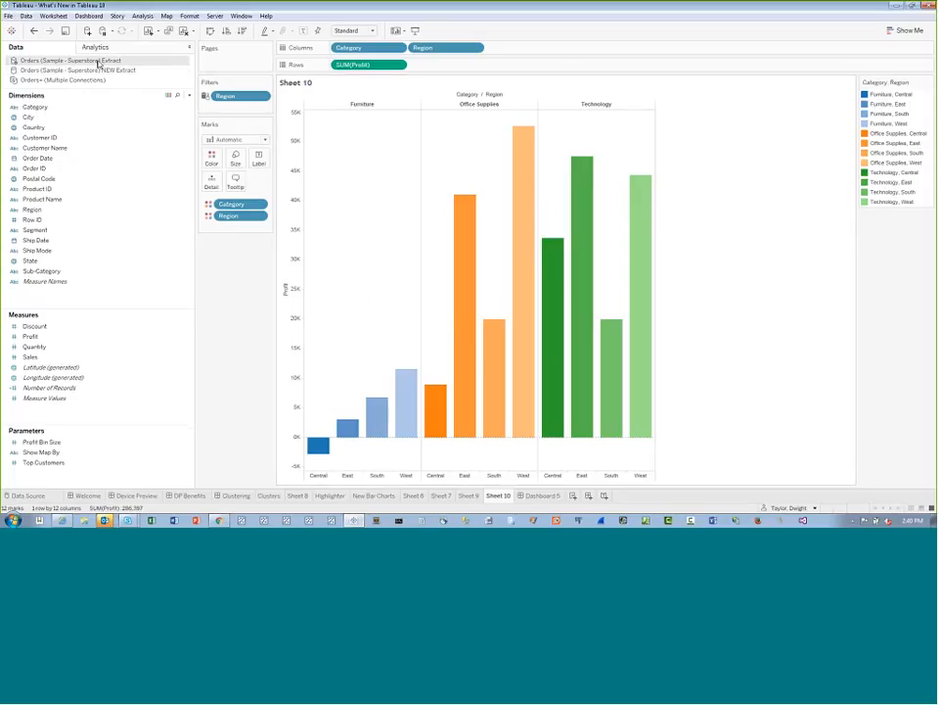
pyautogui.click(470, 496)
pyautogui.click(497, 496)
pyautogui.click(139, 116)
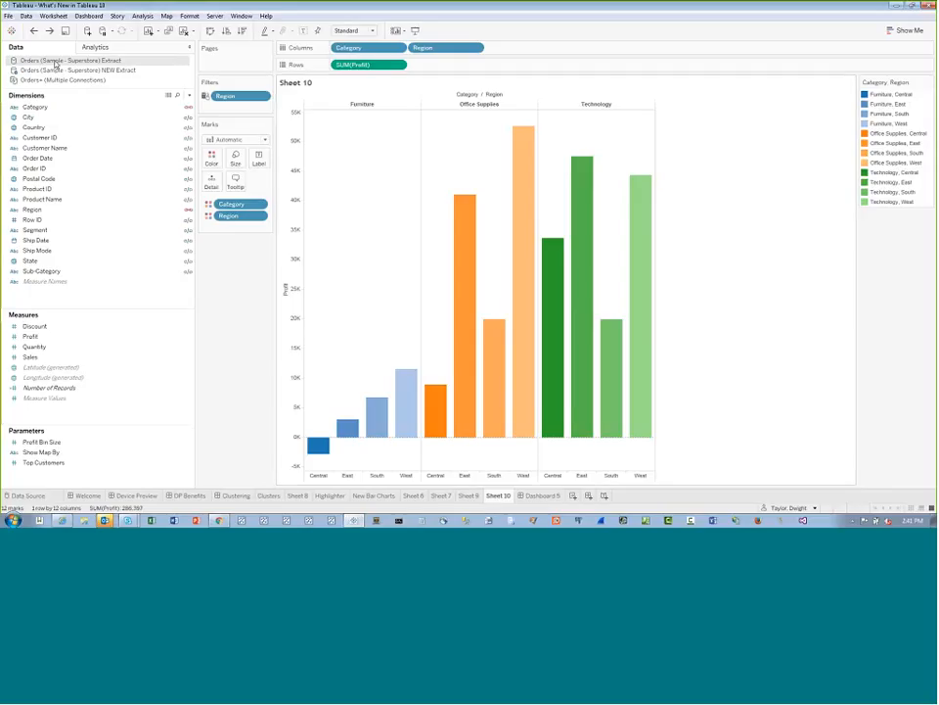
# Create a worksheet after Sheet 9 charting Sales by Region from Orders (Sample - Superstore) Extract, coloured by Region and fitted to Entire View
pyautogui.click(468, 495)
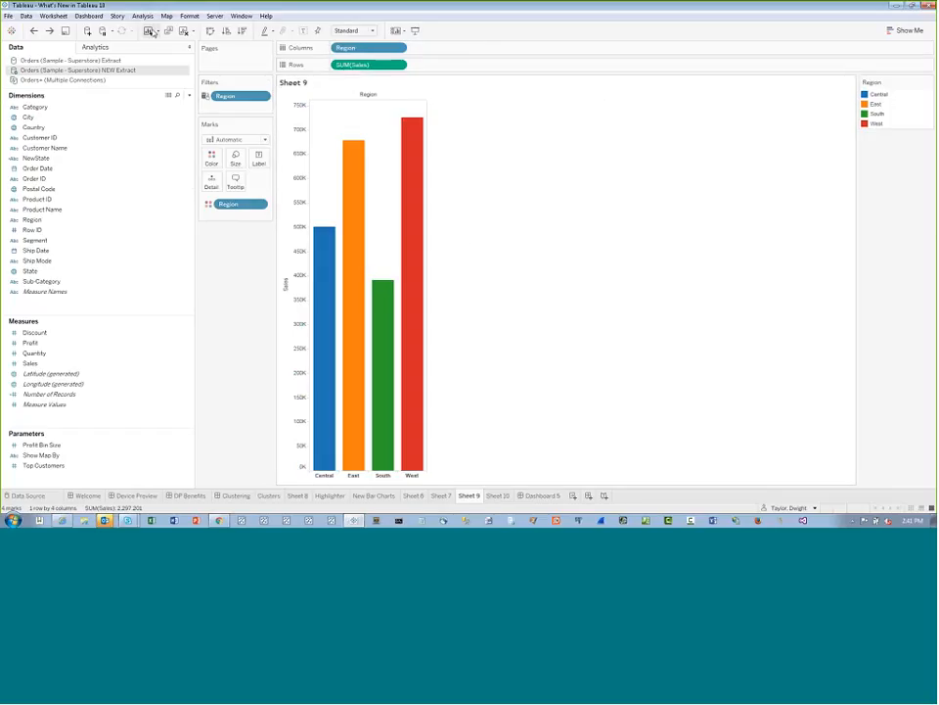
pyautogui.click(149, 31)
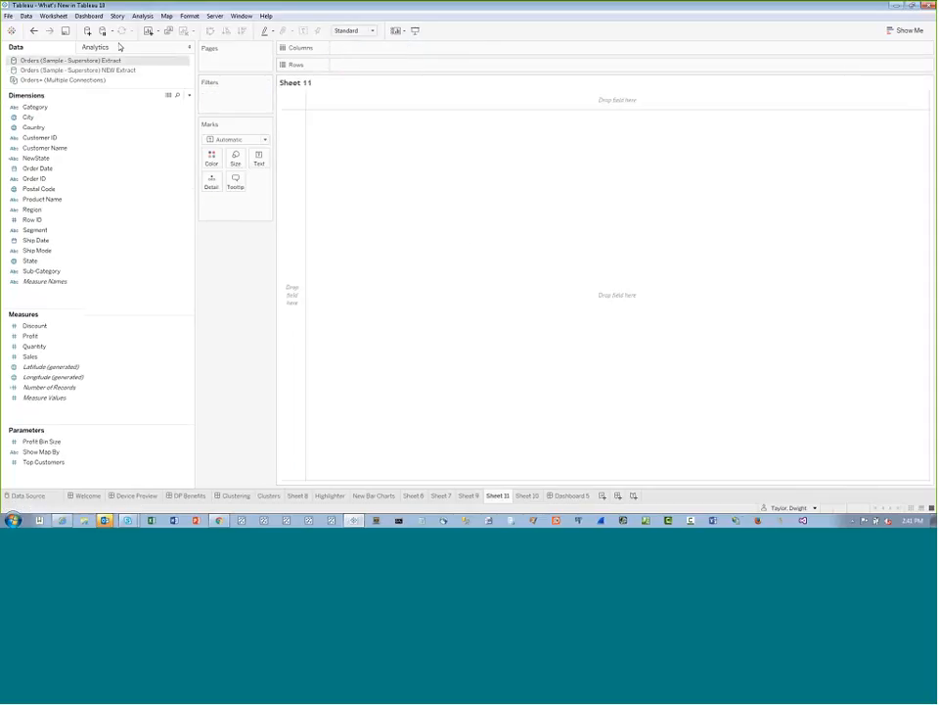
pyautogui.doubleClick(63, 357)
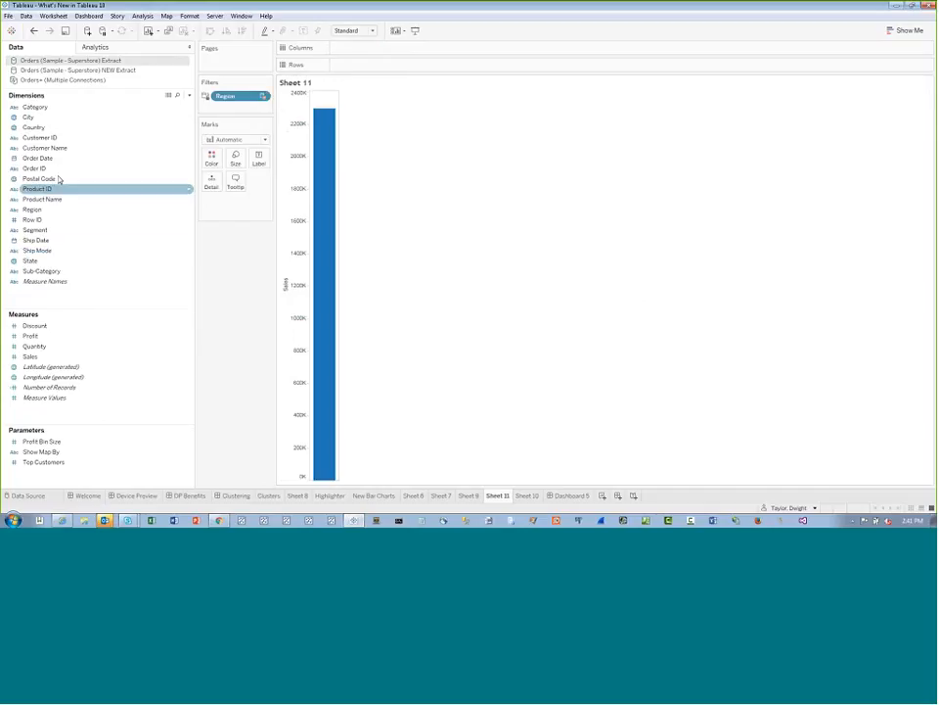
pyautogui.doubleClick(32, 210)
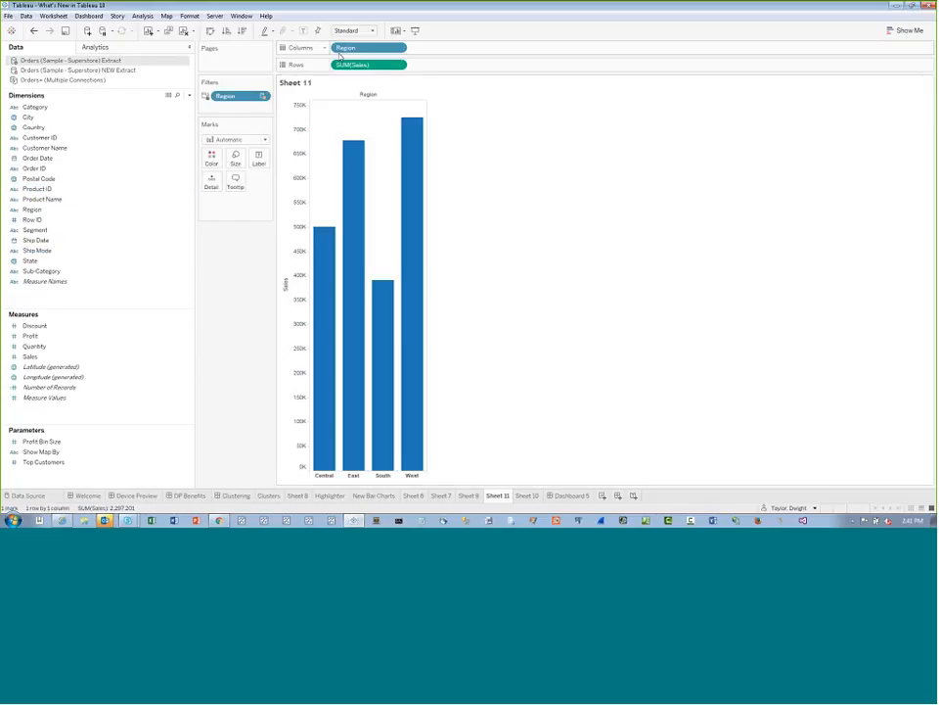
pyautogui.moveTo(361, 48); pyautogui.dragTo(212, 159)
pyautogui.click(360, 30)
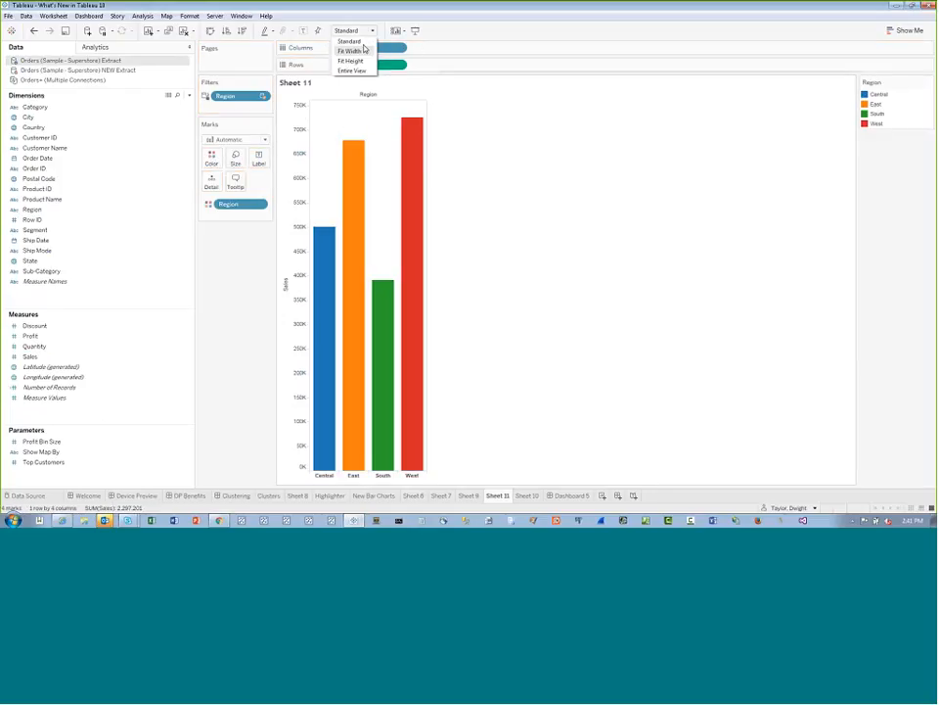
pyautogui.click(351, 70)
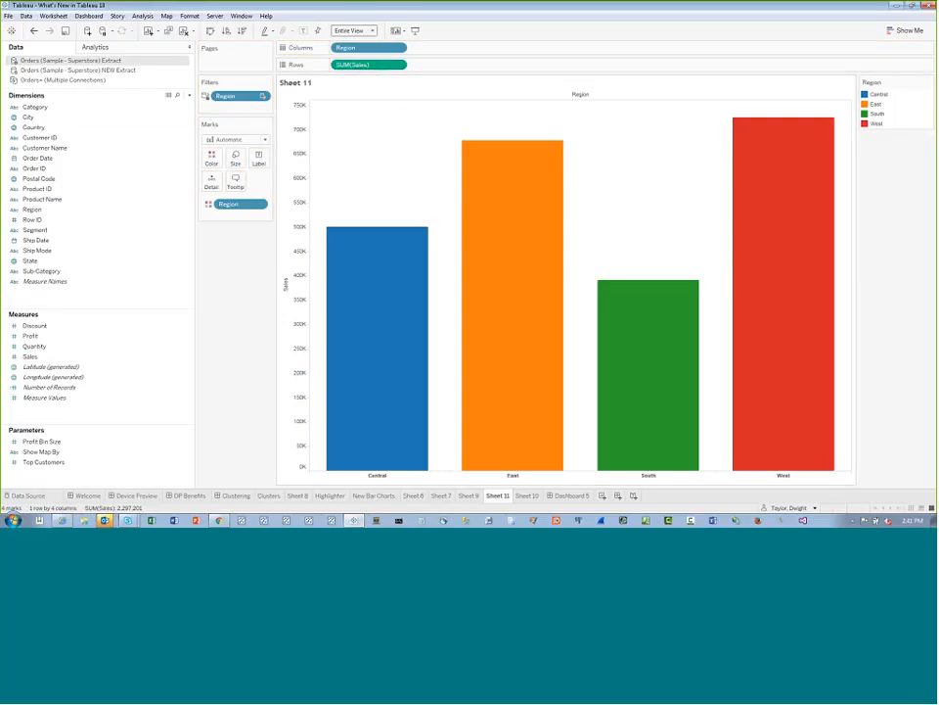
# Create a new dashboard with Sheet 11 placed above Sheet 10
pyautogui.click(470, 496)
pyautogui.click(524, 496)
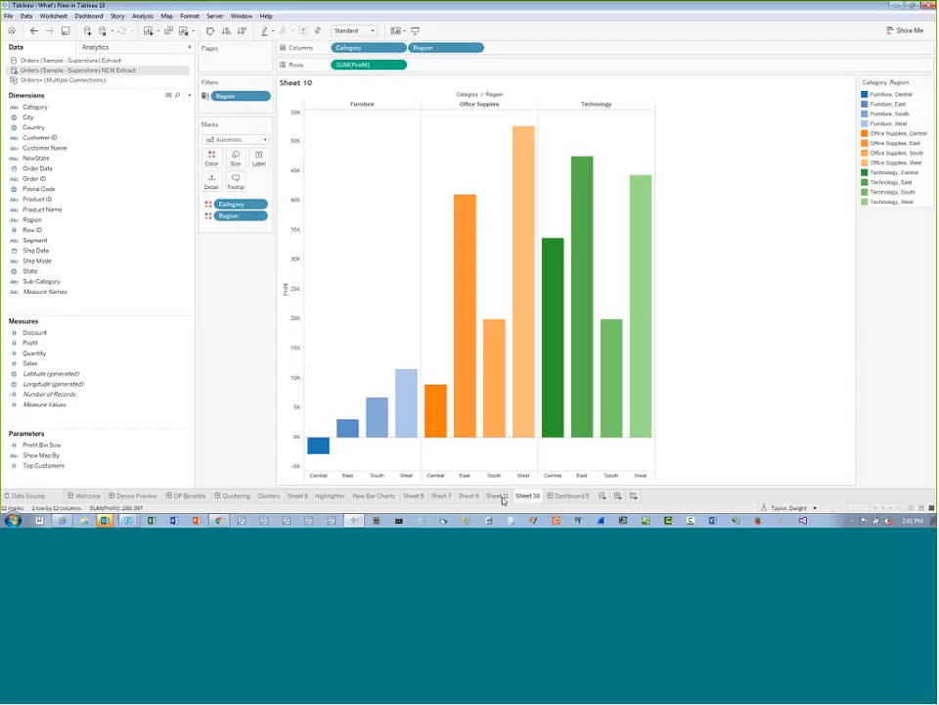
pyautogui.click(618, 497)
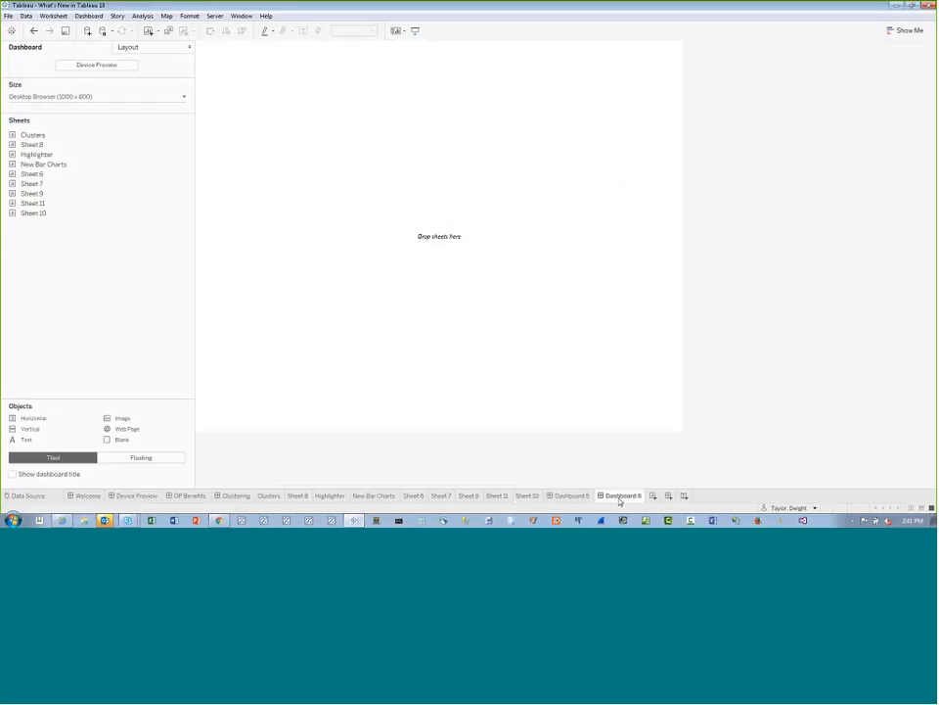
pyautogui.moveTo(53, 157)
pyautogui.moveTo(70, 203); pyautogui.dragTo(345, 212)
pyautogui.moveTo(40, 212); pyautogui.dragTo(442, 309)
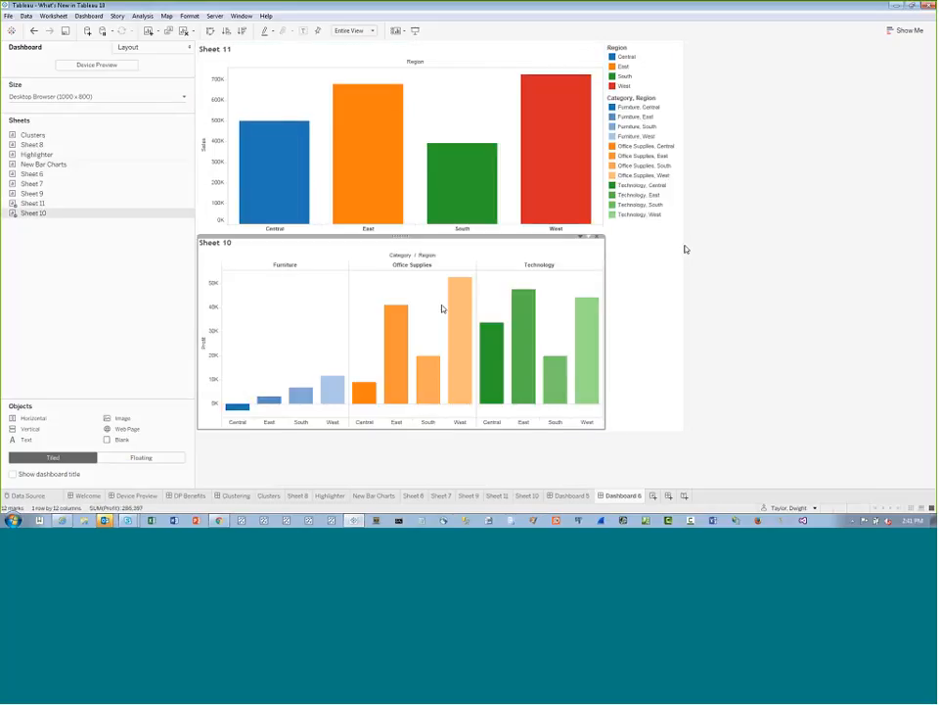
# Show the Region filter of Sheet 11 on the dashboard
pyautogui.click(590, 44)
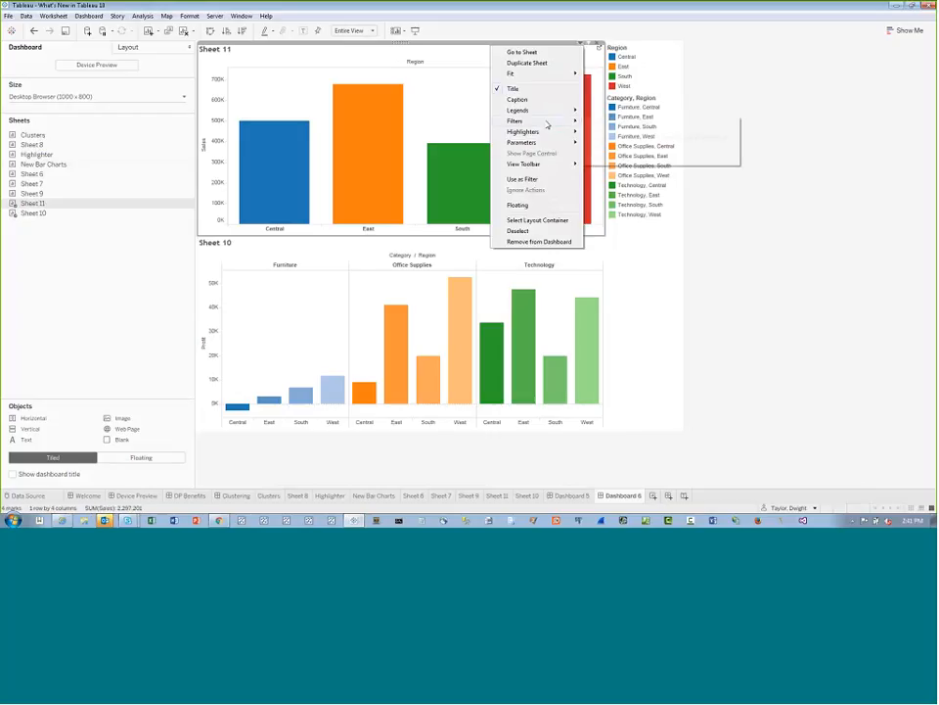
pyautogui.moveTo(540, 122)
pyautogui.click(633, 150)
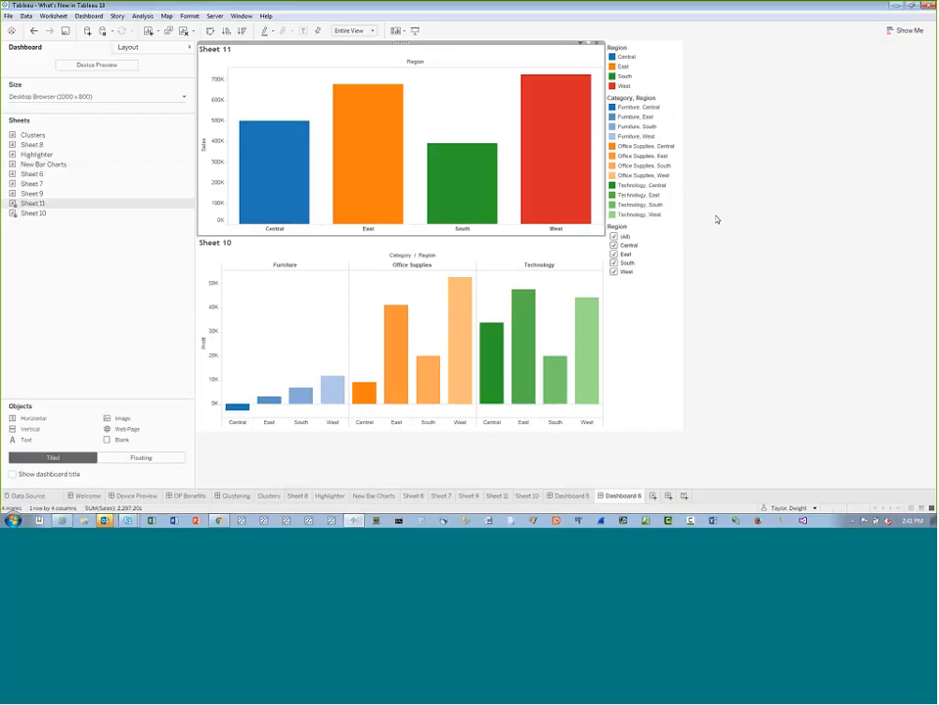
# Move the Region filter above the colour legends and apply it to all worksheets using related data sources
pyautogui.click(657, 254)
pyautogui.moveTo(656, 253); pyautogui.dragTo(648, 69)
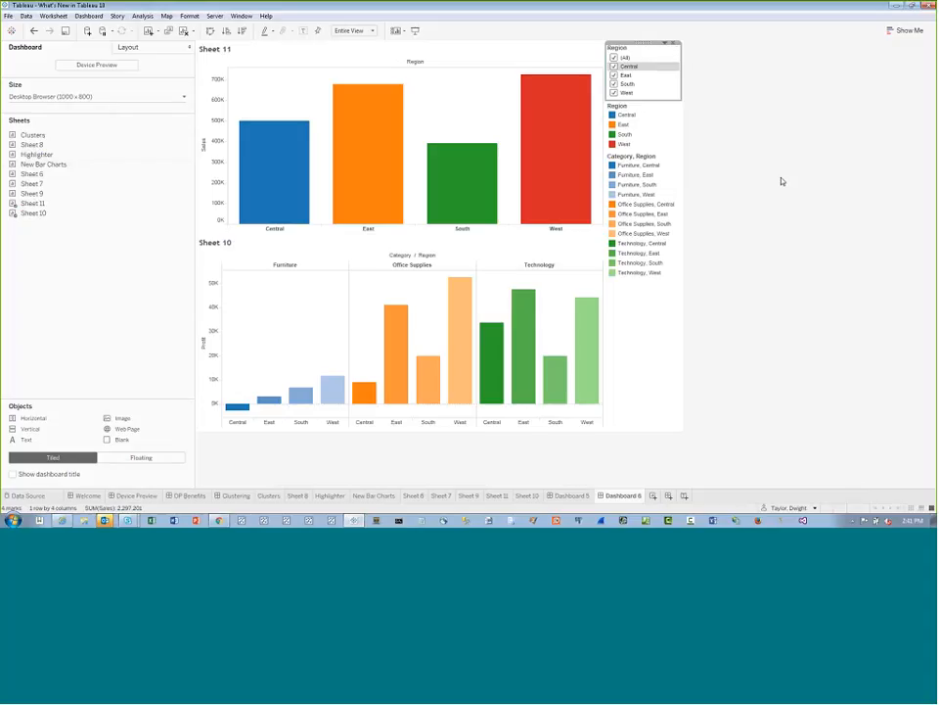
pyautogui.click(665, 43)
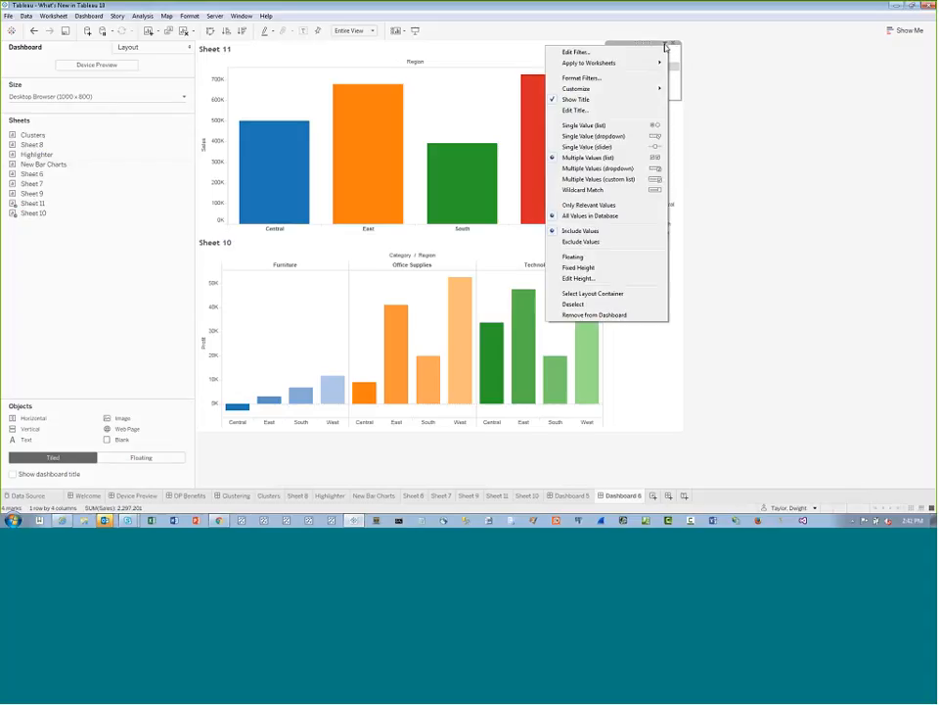
pyautogui.moveTo(619, 68)
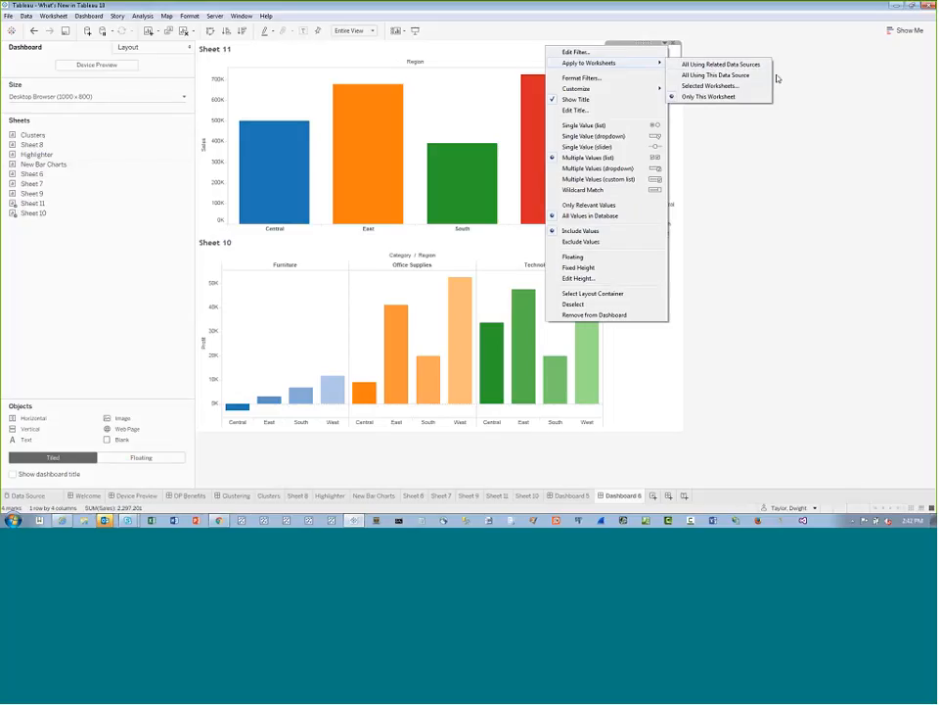
pyautogui.click(751, 66)
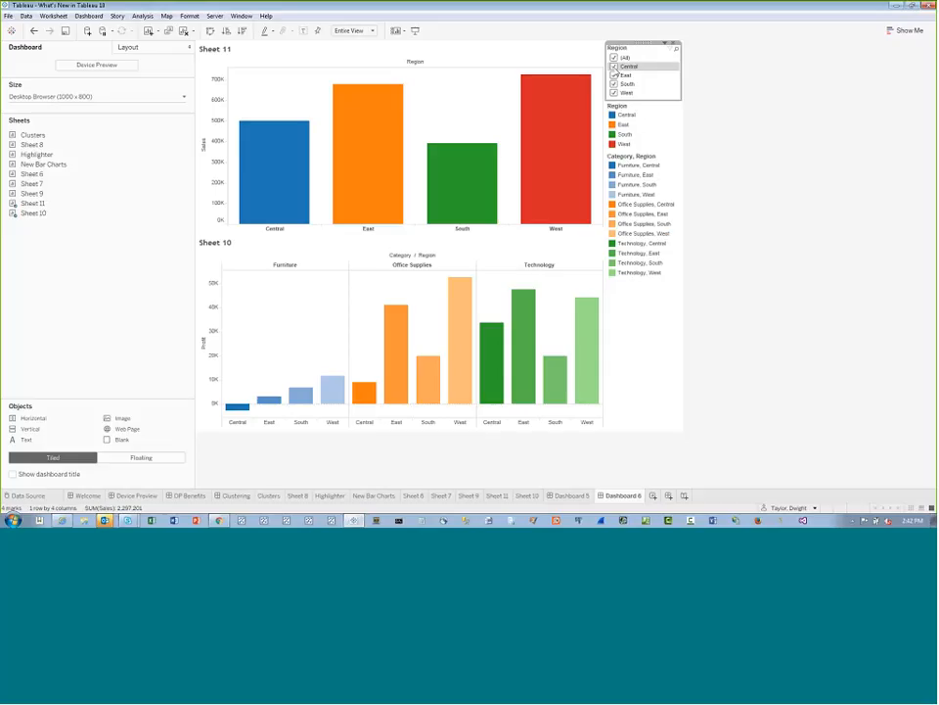
# Test the Region filter on both charts by excluding Central, East and South in turn, and restore all regions
pyautogui.click(613, 66)
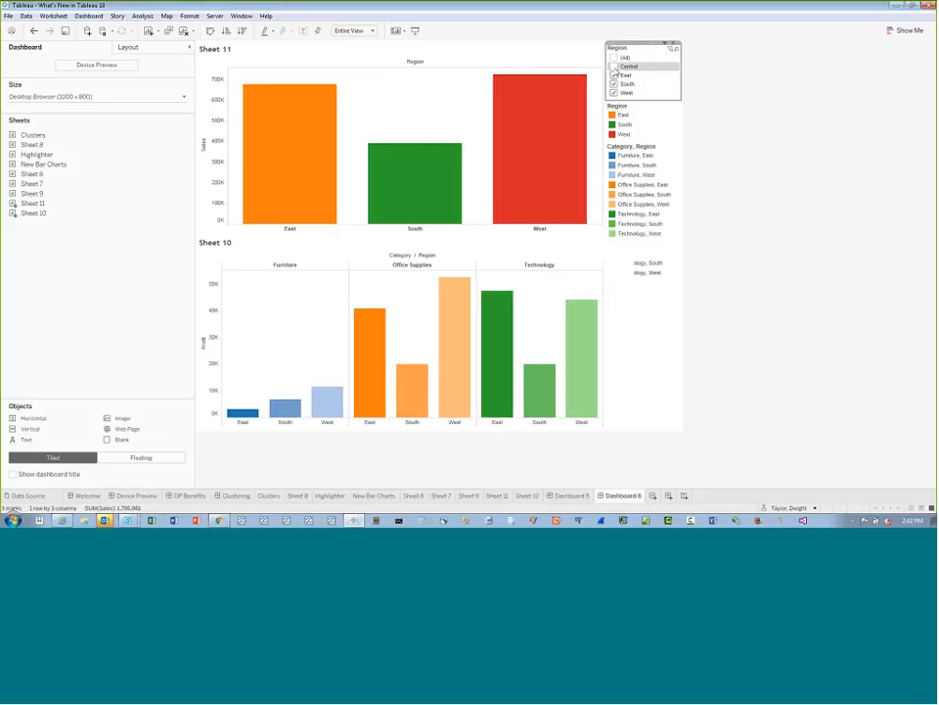
pyautogui.click(614, 66)
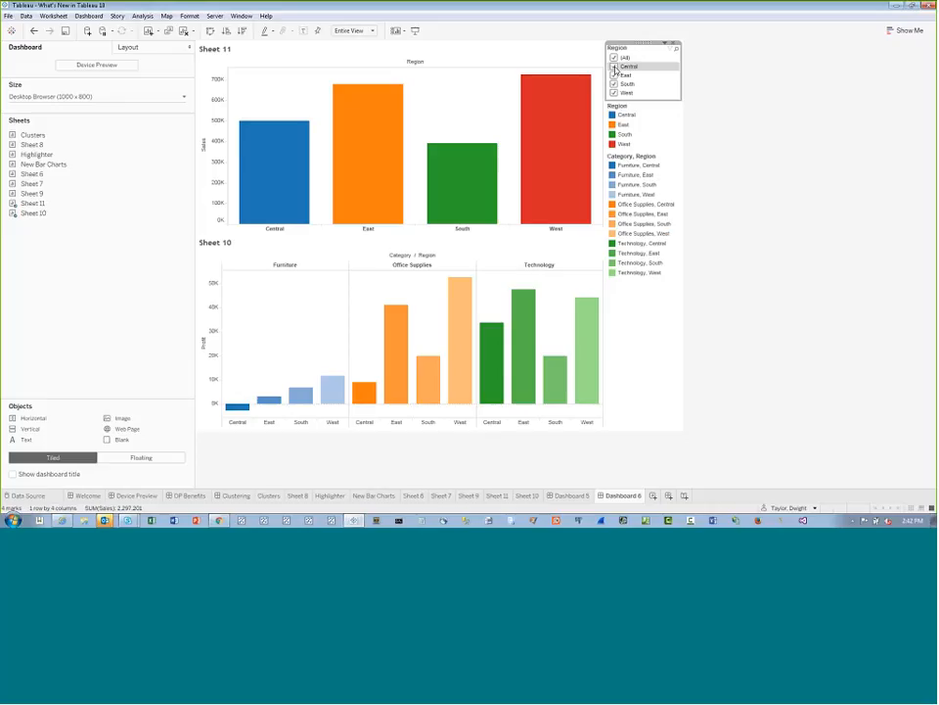
pyautogui.click(613, 67)
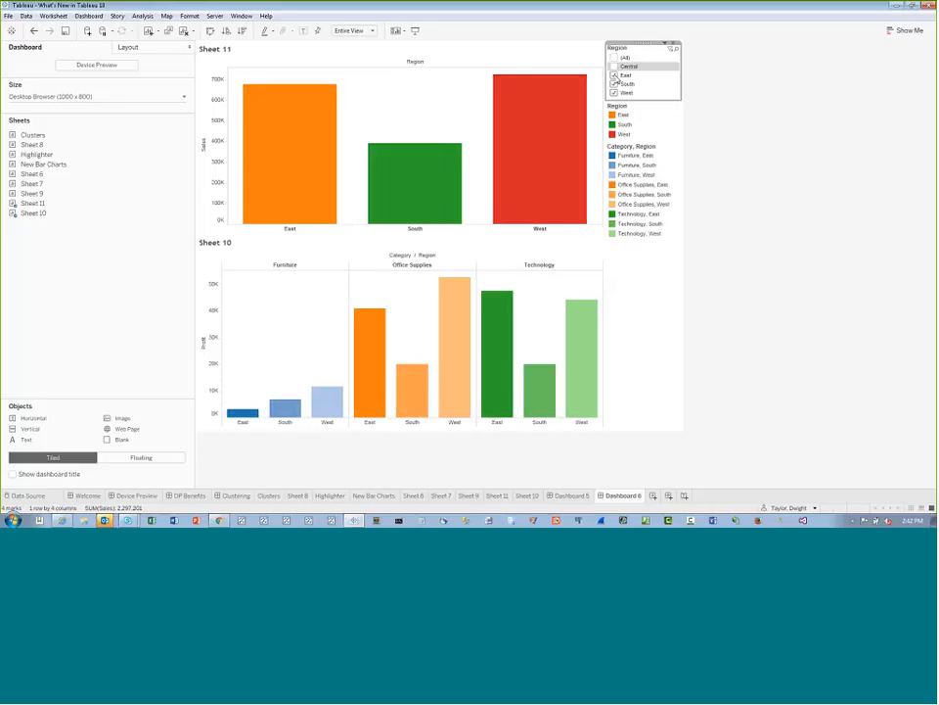
pyautogui.click(613, 75)
pyautogui.click(613, 84)
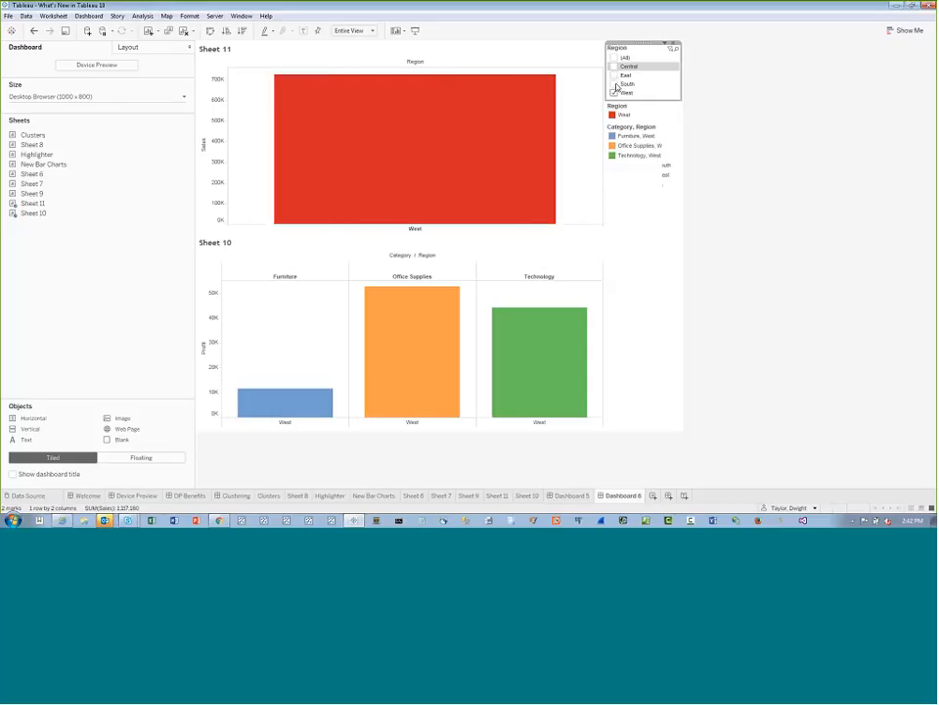
pyautogui.click(613, 76)
pyautogui.click(614, 84)
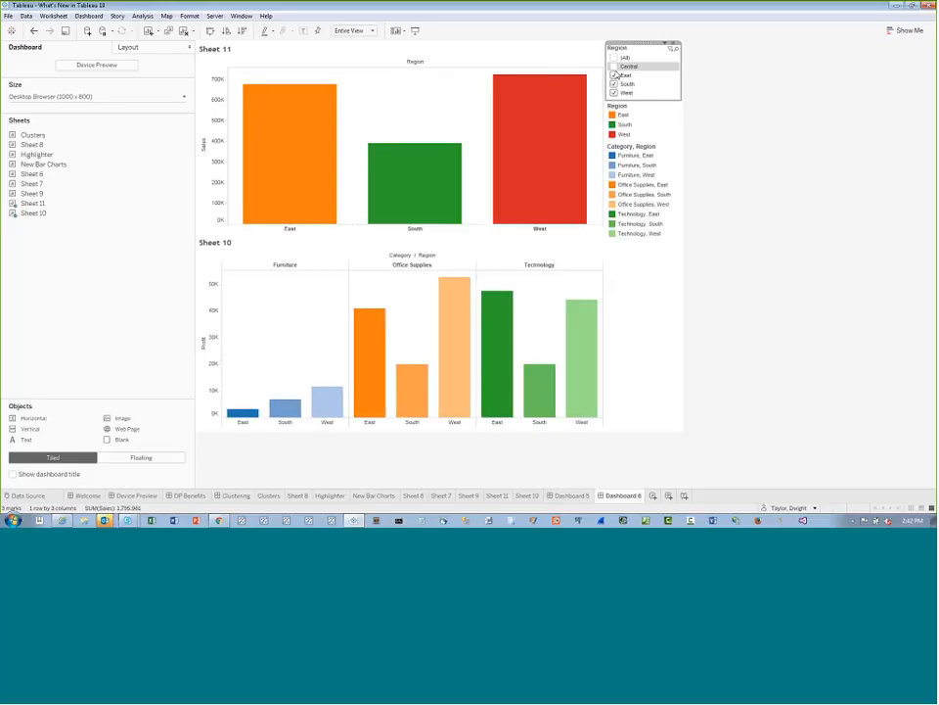
pyautogui.click(614, 66)
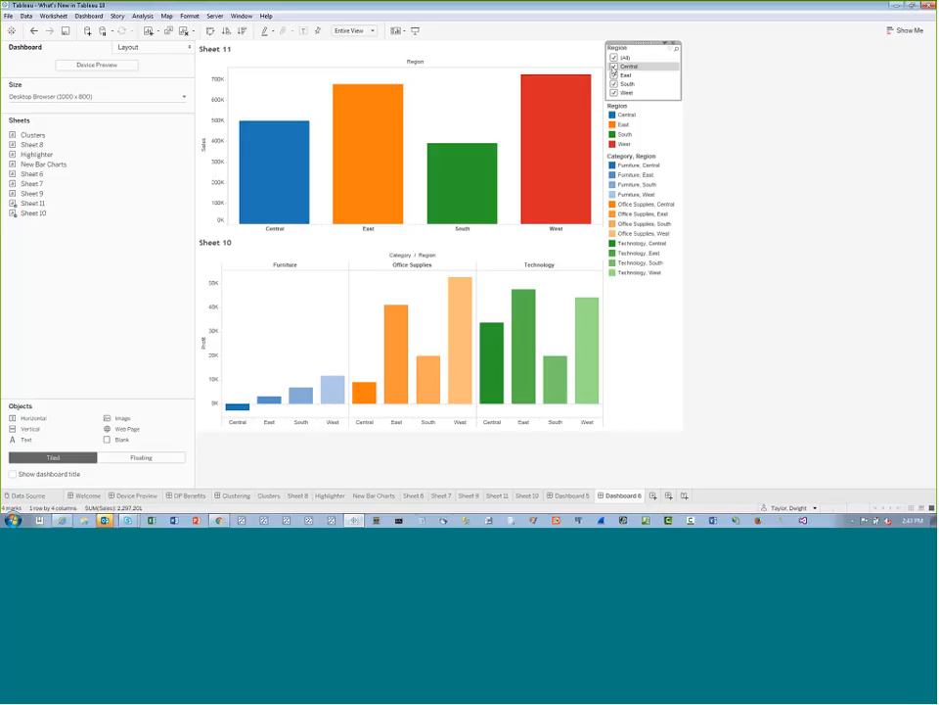
pyautogui.click(614, 67)
pyautogui.click(614, 75)
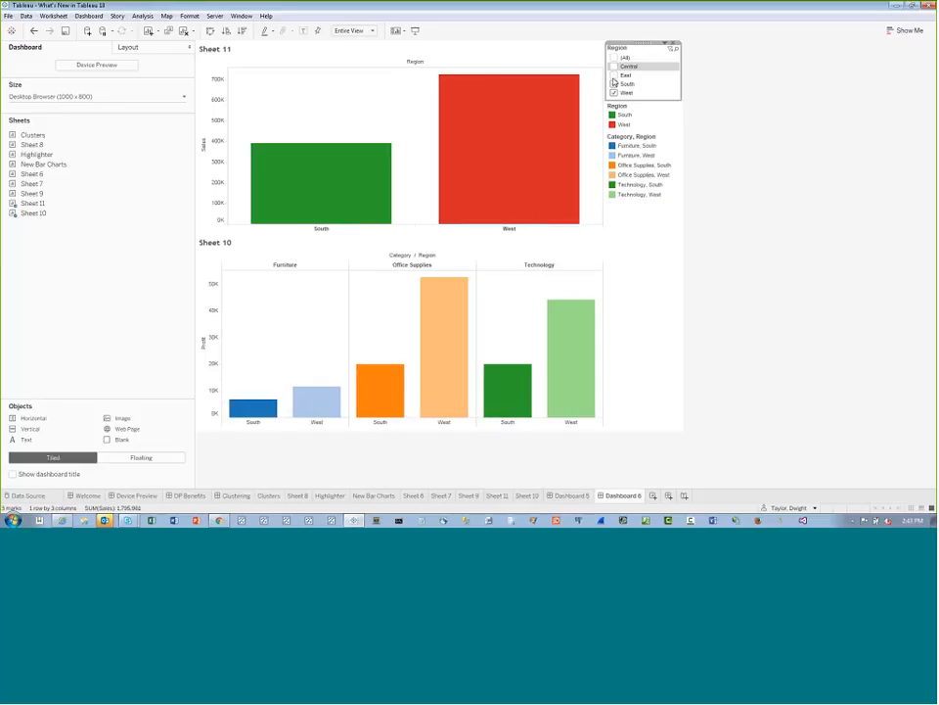
pyautogui.click(614, 57)
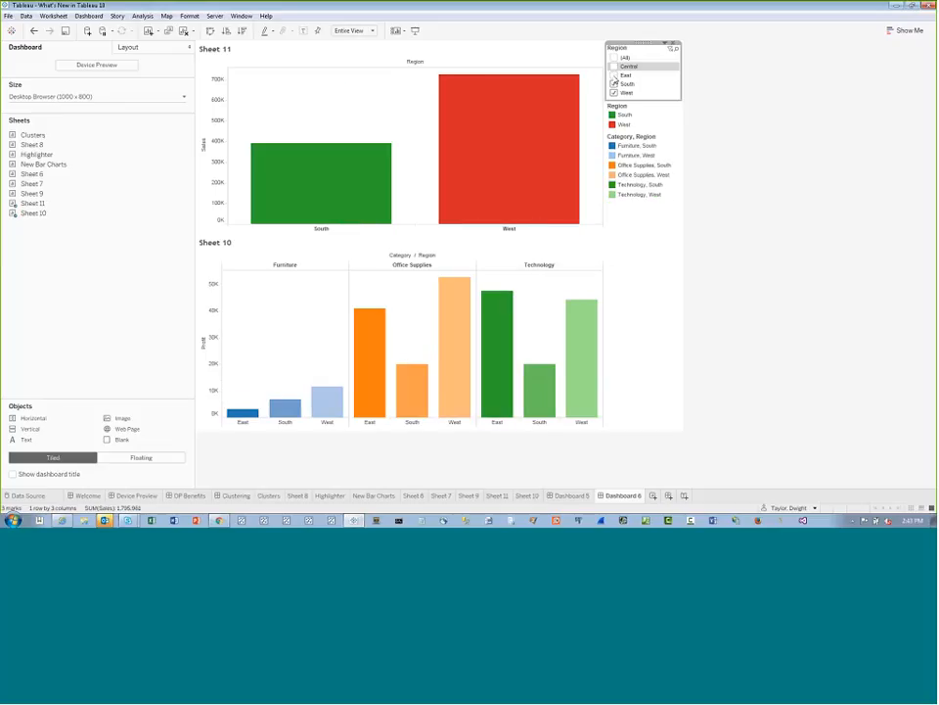
# Review the options for which worksheets the Region filter applies to, leaving the setting as it is
pyautogui.click(673, 47)
pyautogui.moveTo(623, 67)
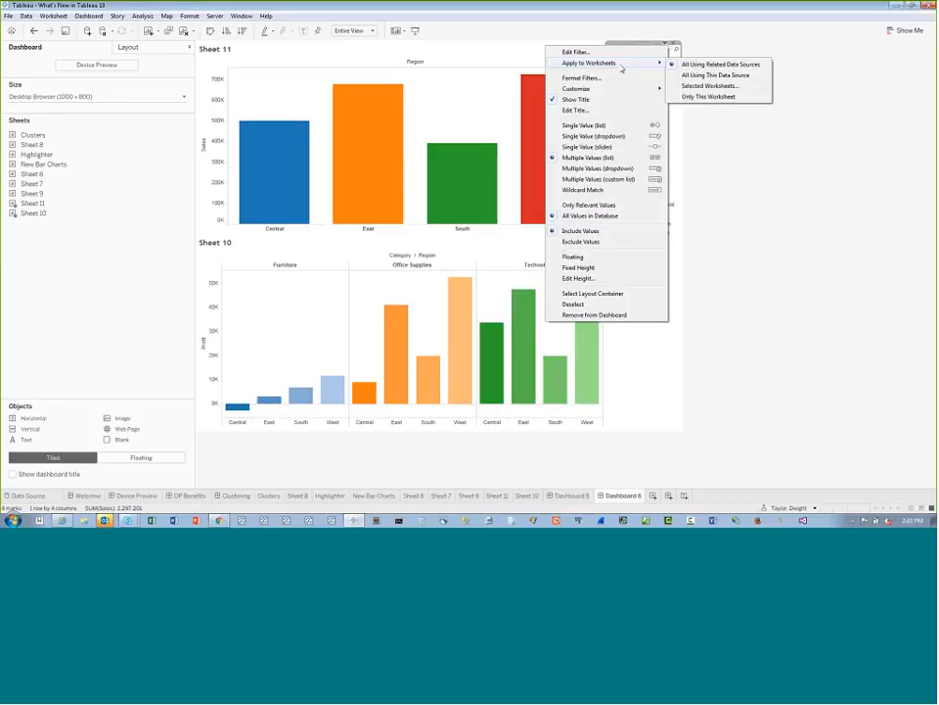
pyautogui.click(714, 132)
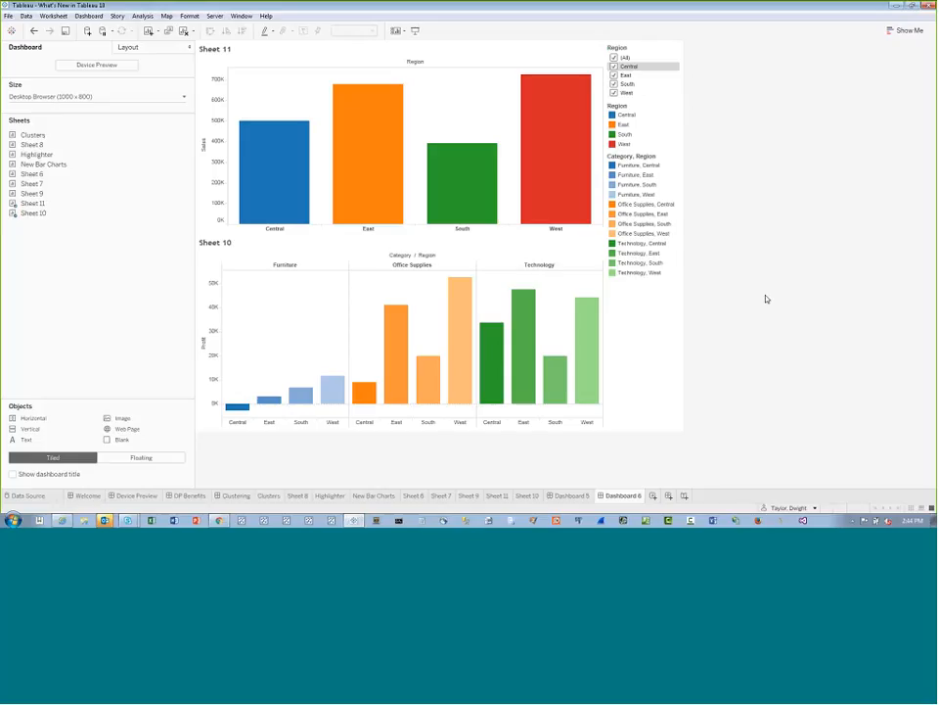
# Open Sheet 11 from the dashboard and assign the Seattle Grays palette to its Region colours
pyautogui.click(527, 66)
pyautogui.click(520, 39)
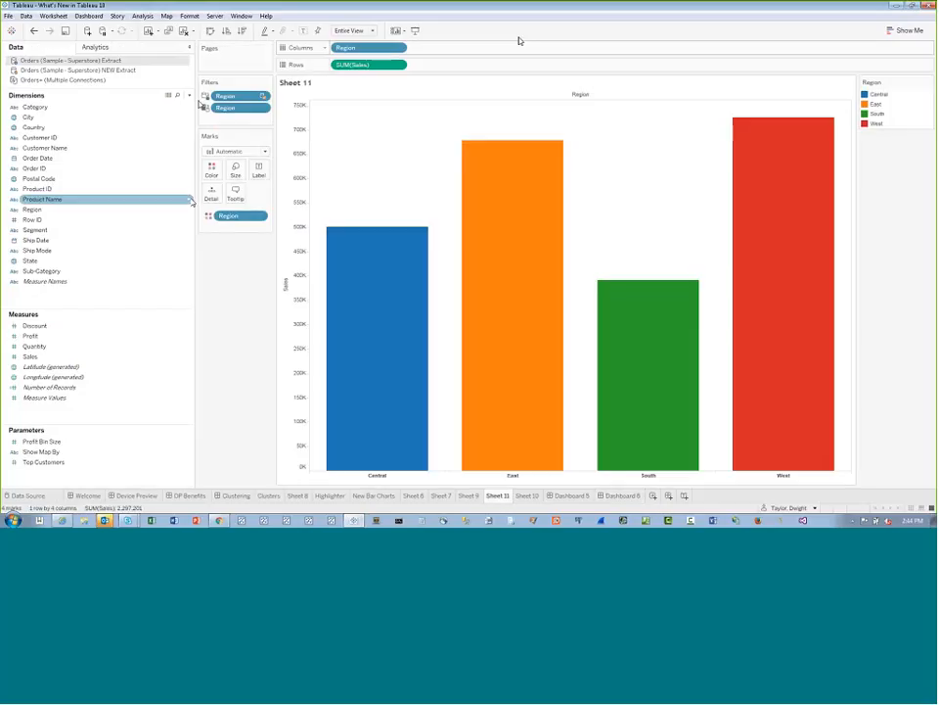
pyautogui.click(215, 171)
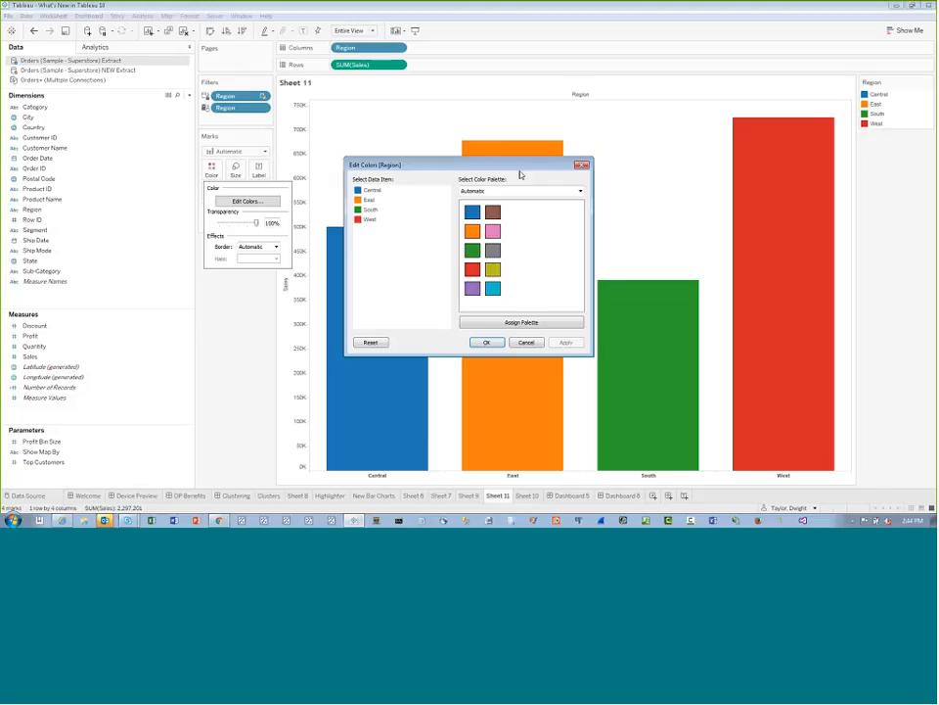
pyautogui.click(580, 191)
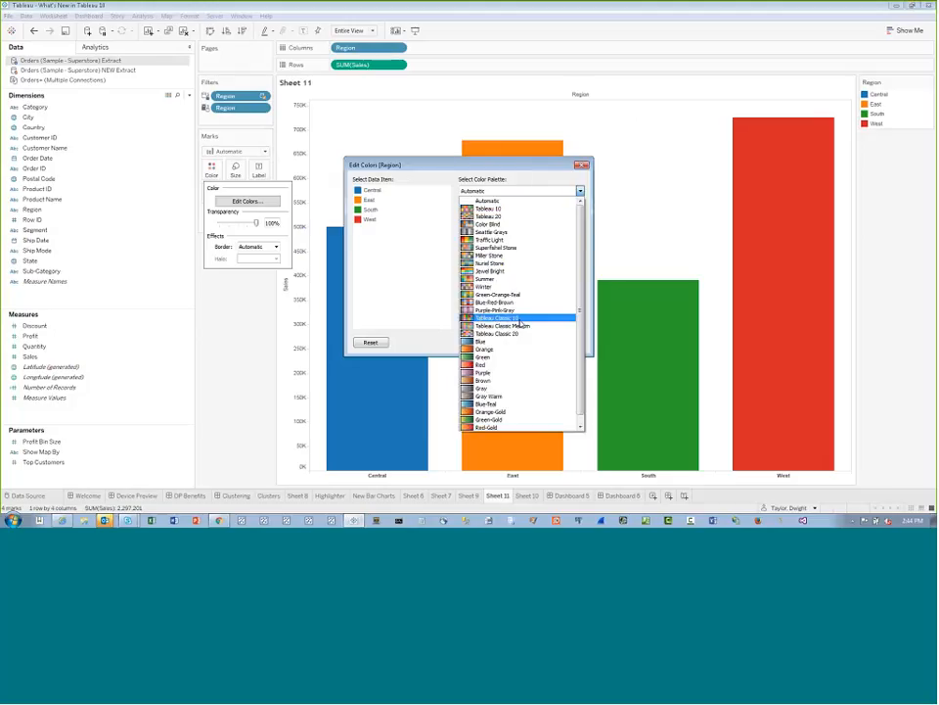
pyautogui.click(496, 231)
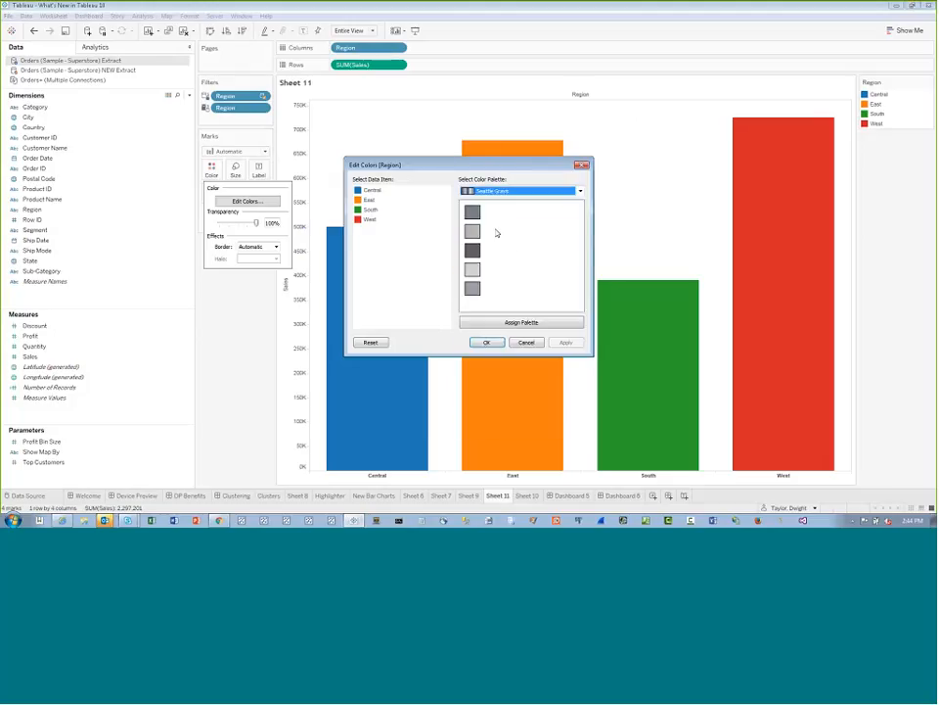
pyautogui.click(522, 322)
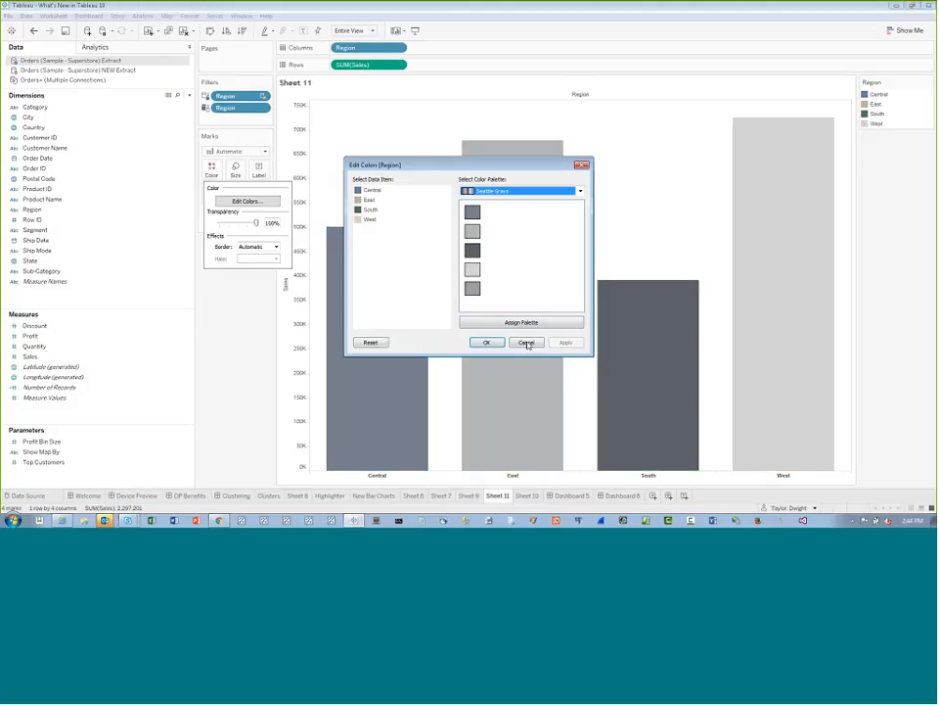
pyautogui.click(488, 342)
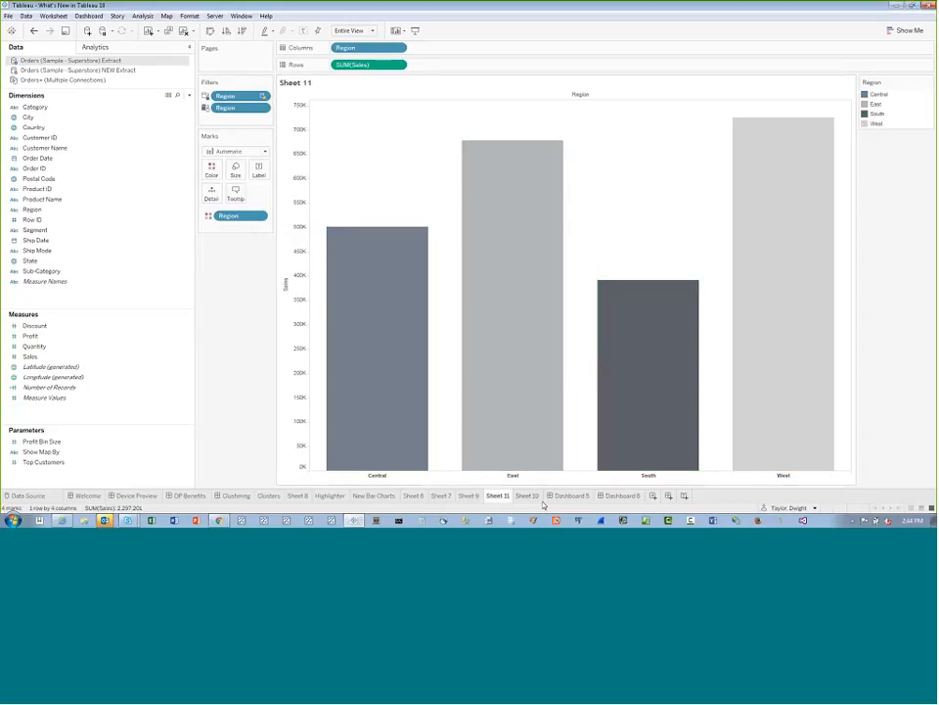
# Return to Dashboard 6, exclude Central, East and South with the Region filter, and include them again
pyautogui.click(626, 496)
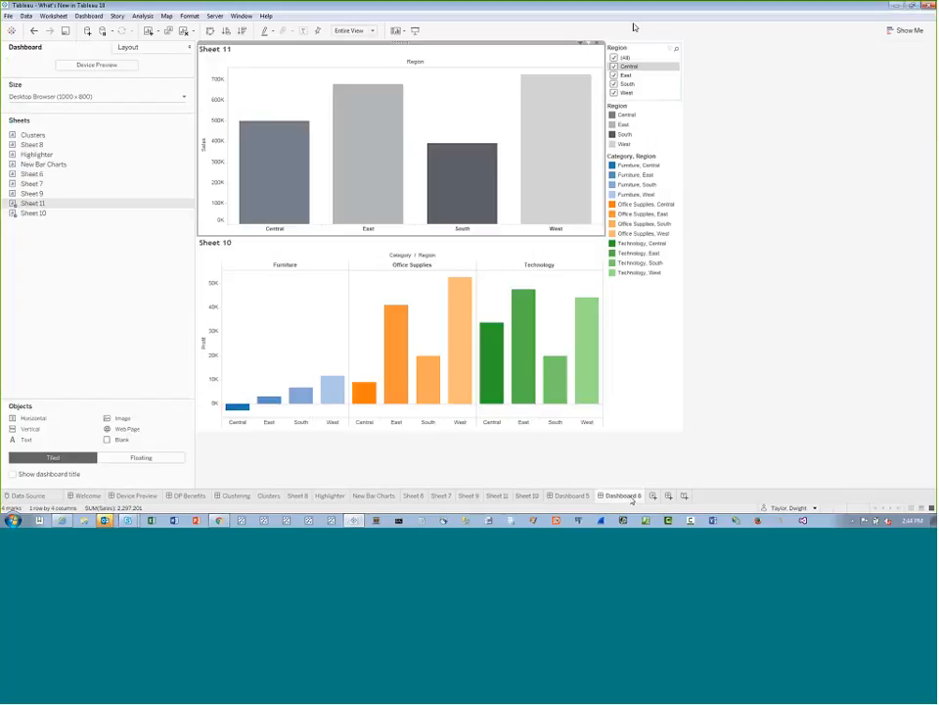
pyautogui.click(615, 67)
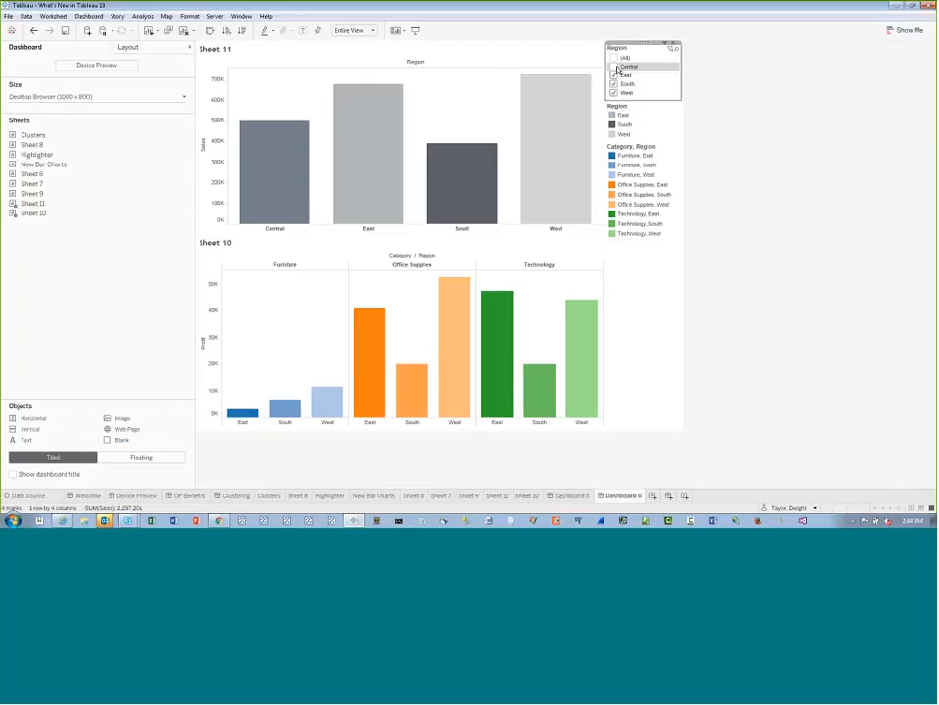
pyautogui.click(615, 75)
pyautogui.click(615, 85)
pyautogui.click(614, 84)
pyautogui.click(614, 75)
pyautogui.click(614, 67)
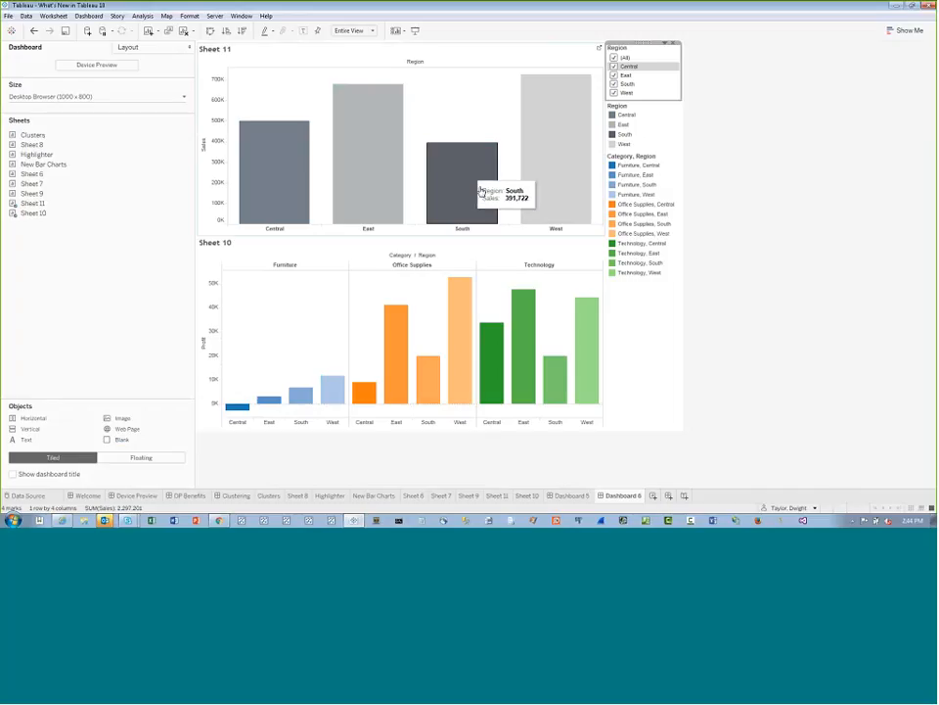
# Compare Dashboard 5 with Dashboard 6, ending on Dashboard 6
pyautogui.click(572, 496)
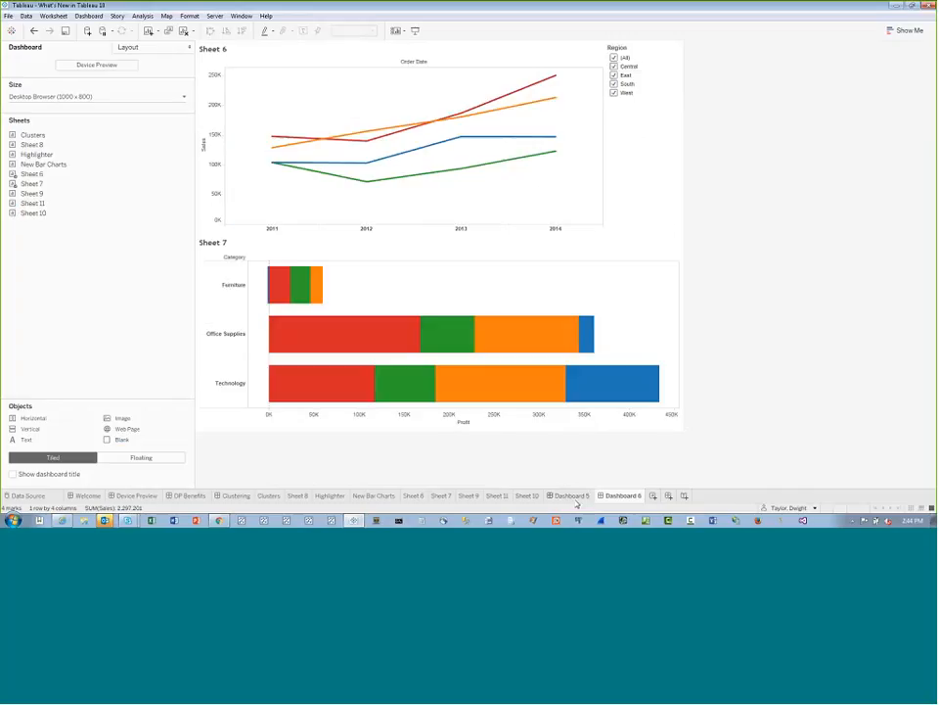
pyautogui.click(623, 496)
pyautogui.click(579, 496)
pyautogui.click(620, 496)
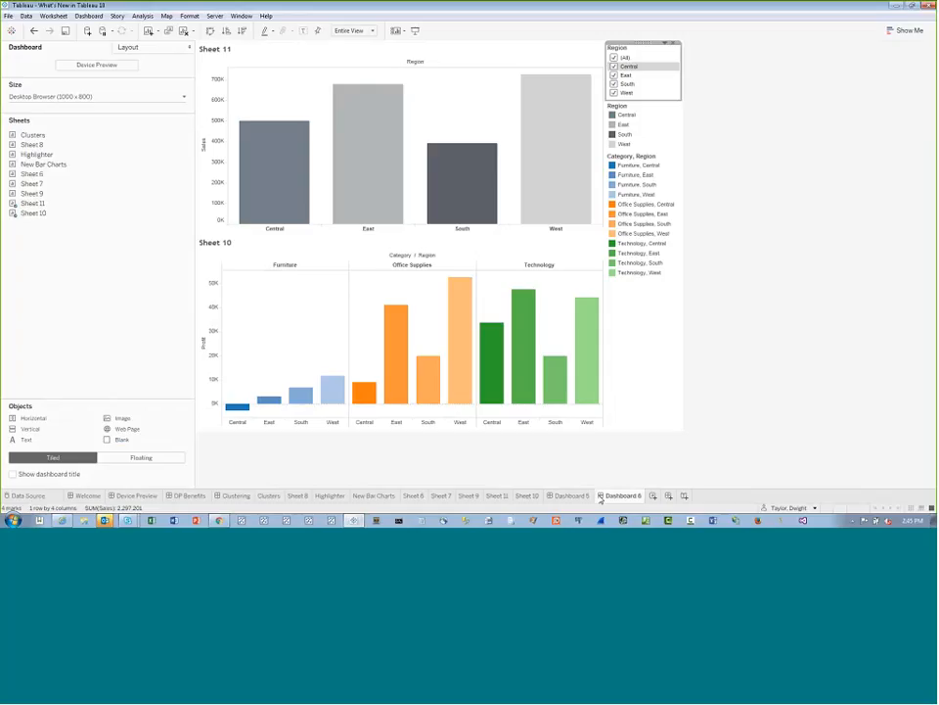
# Try the Default workbook theme and the Modern workbook theme on the dashboard
pyautogui.click(189, 16)
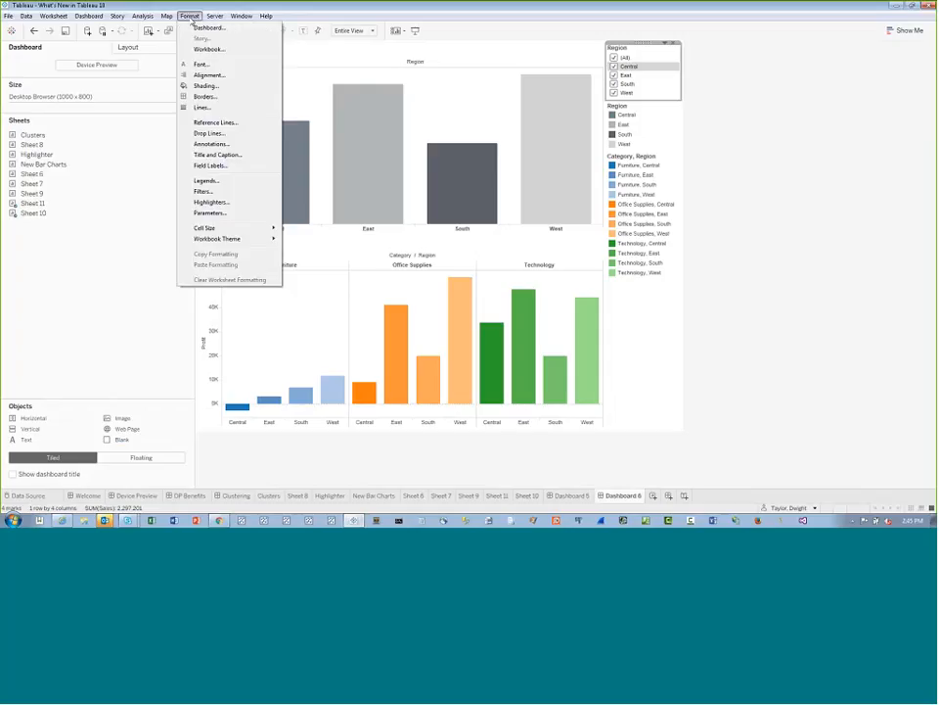
pyautogui.moveTo(232, 242)
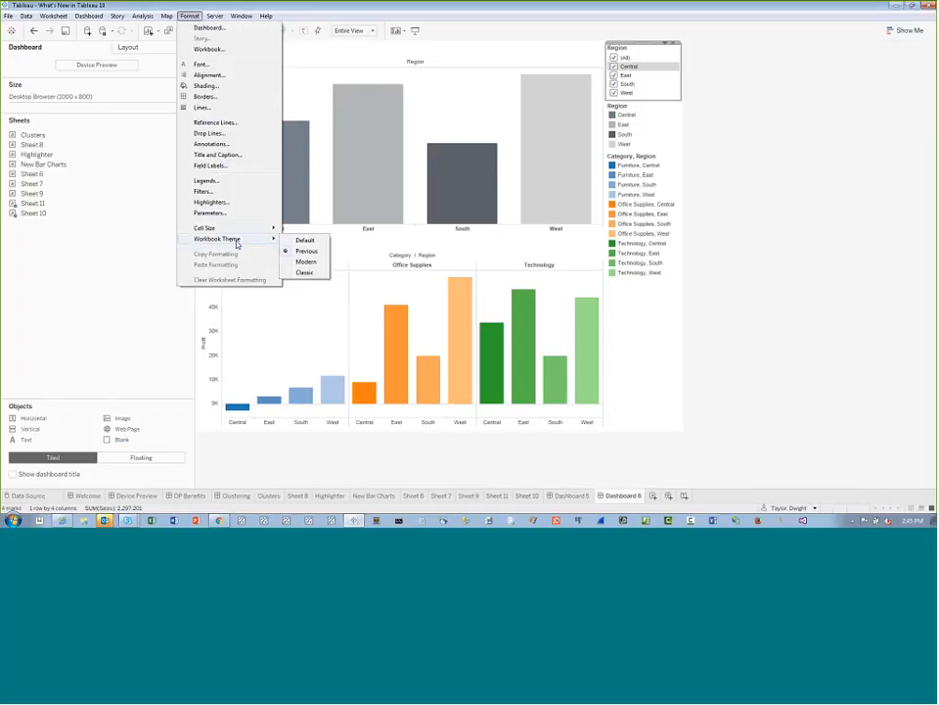
pyautogui.click(313, 246)
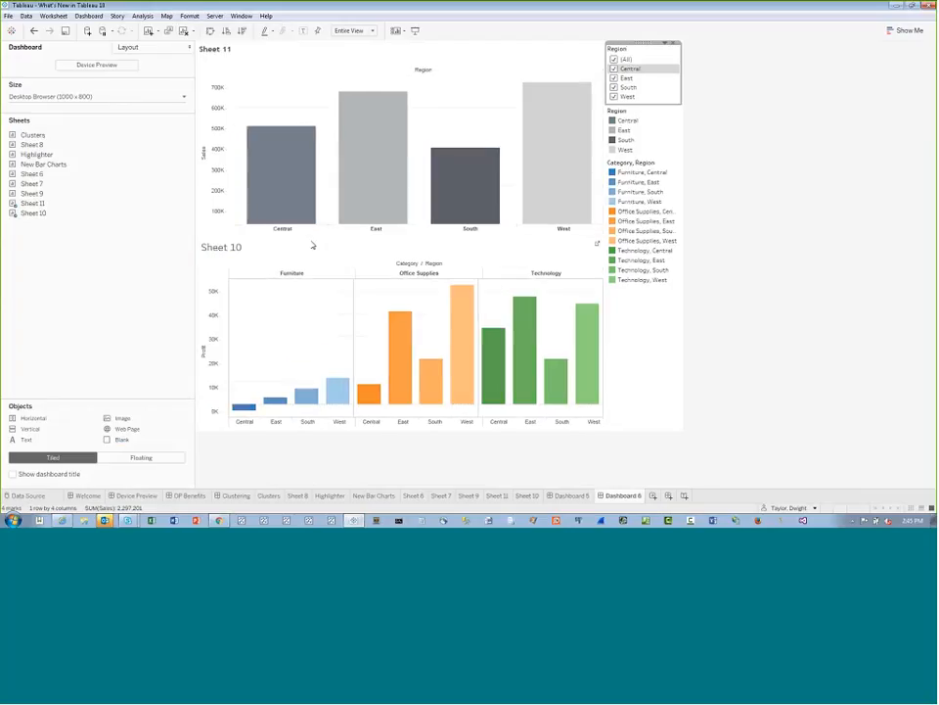
pyautogui.click(189, 16)
pyautogui.moveTo(243, 245)
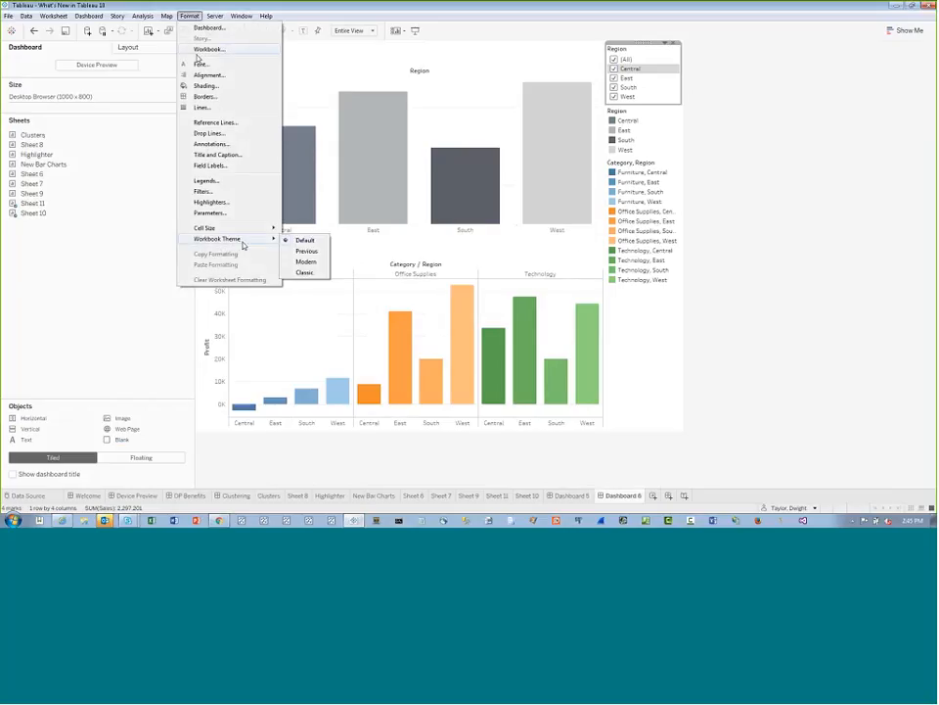
pyautogui.click(306, 261)
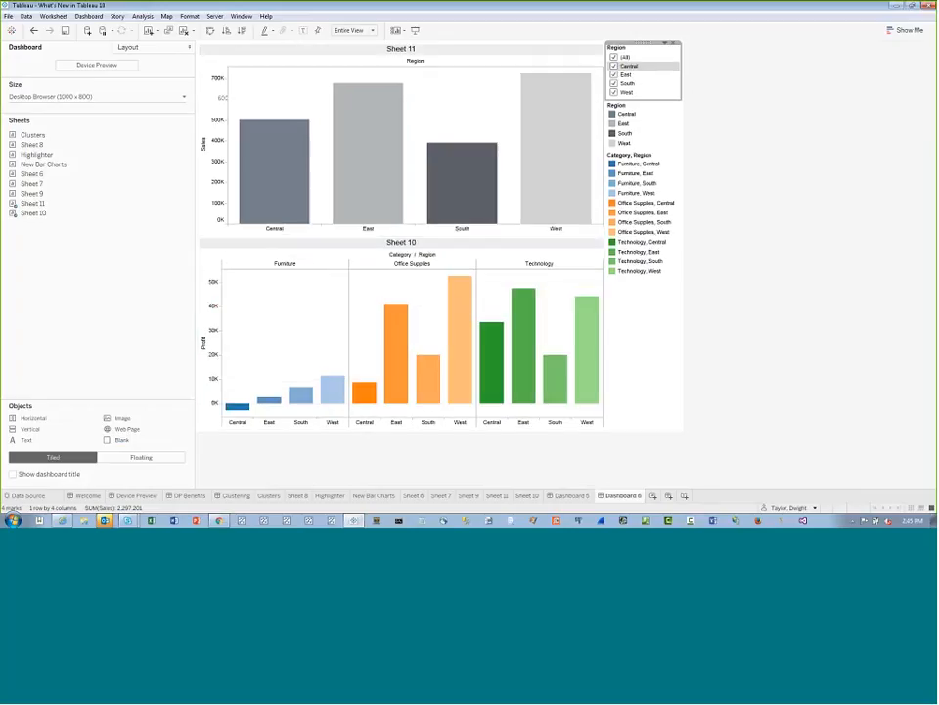
# Set the workbook theme to Classic
pyautogui.click(189, 16)
pyautogui.moveTo(245, 239)
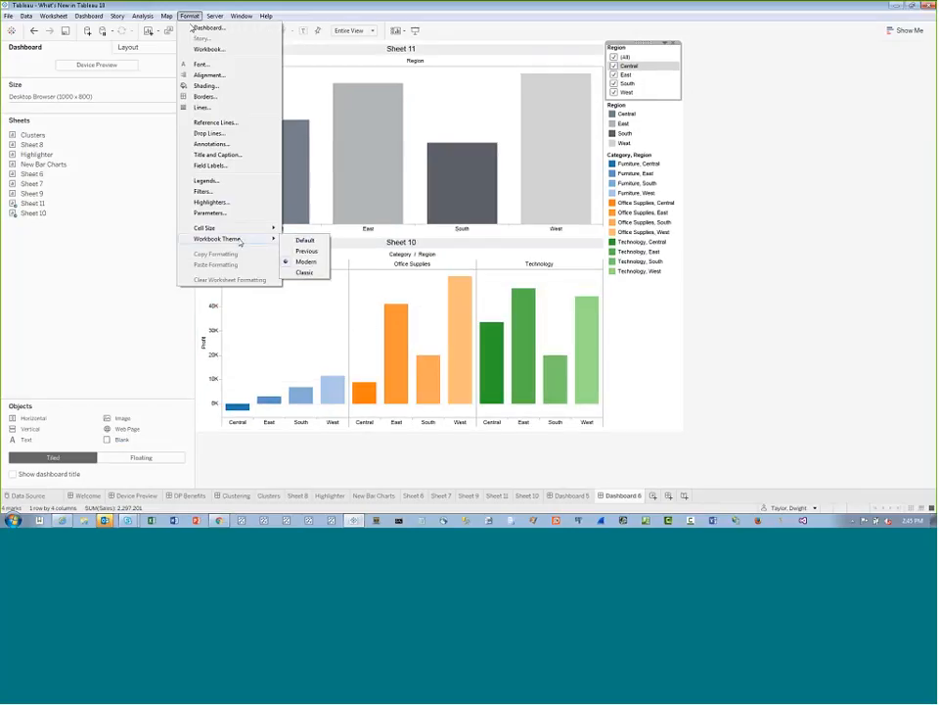
pyautogui.click(305, 273)
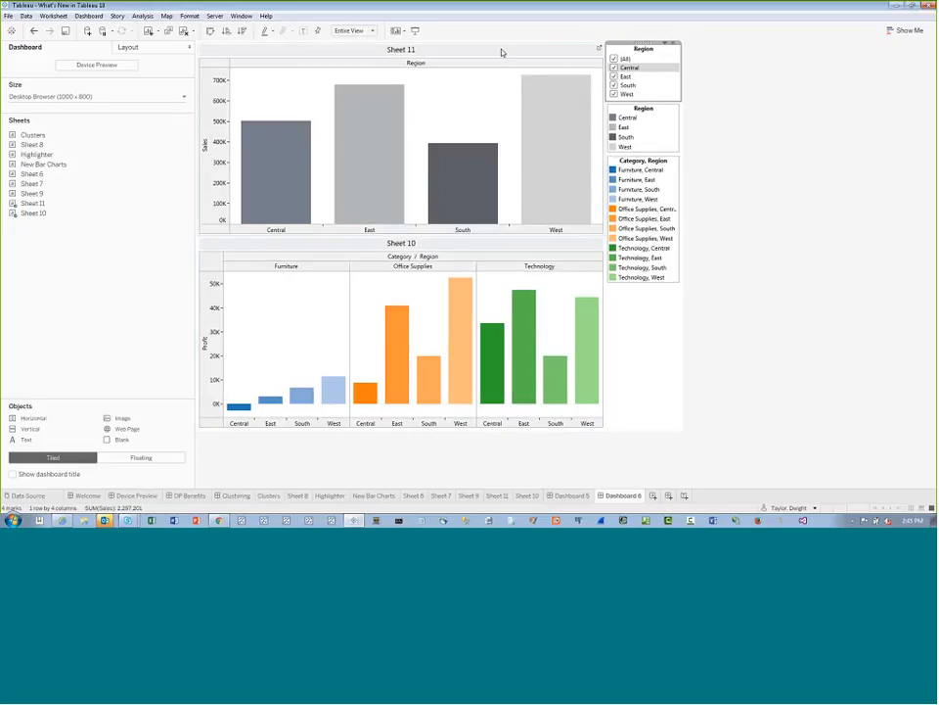
# Copy the formatting of the Sheet 11 bar chart on Dashboard 6
pyautogui.click(391, 64)
pyautogui.click(189, 16)
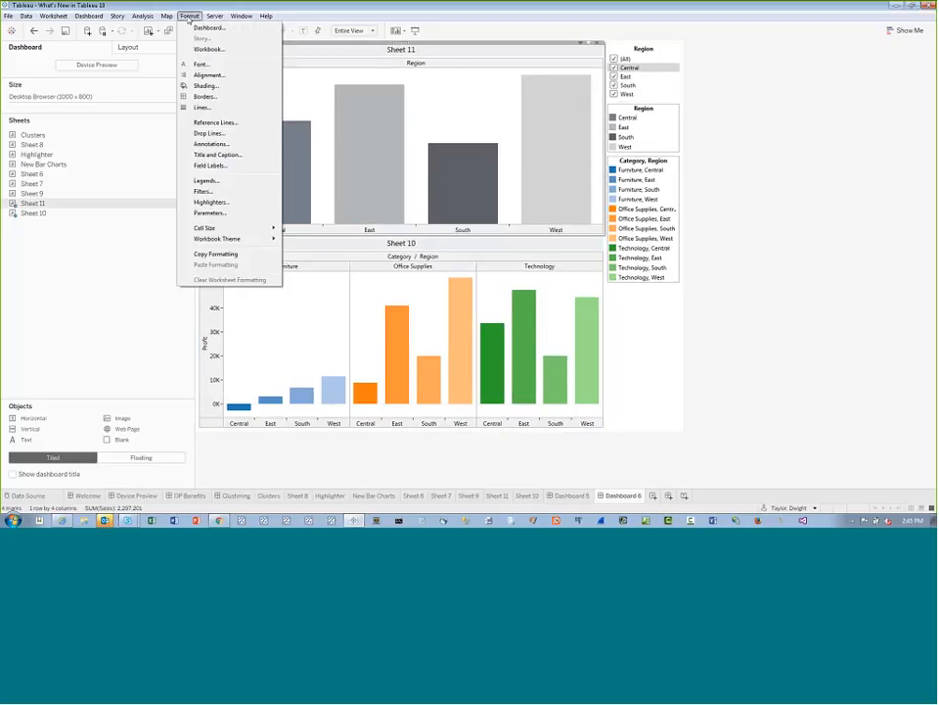
pyautogui.click(233, 256)
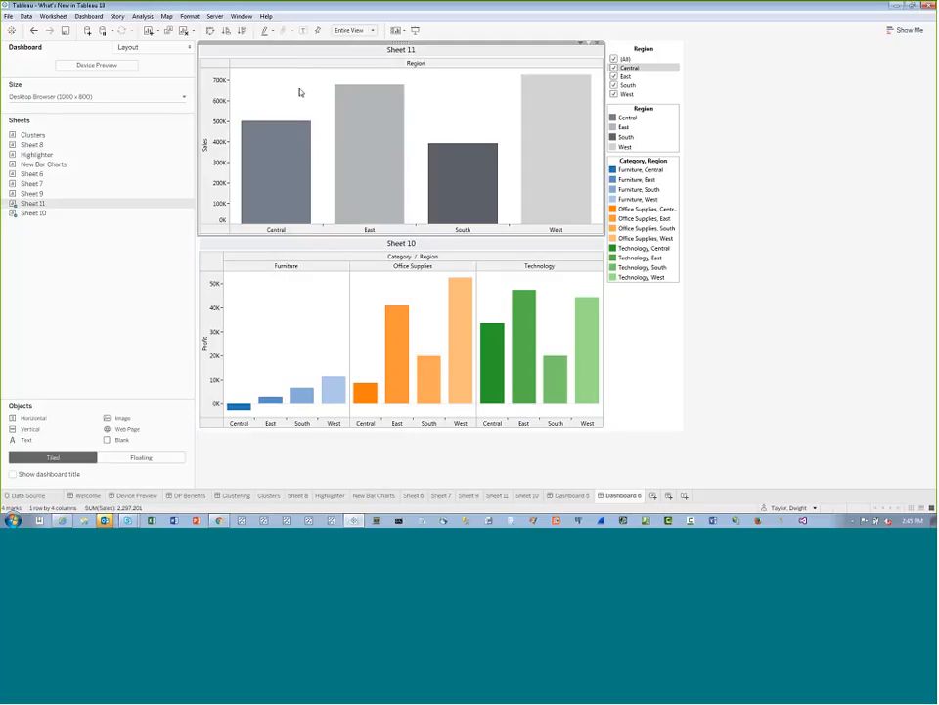
# Try to apply the copied formatting to Sheet 7 on Dashboard 5, and undo back to the Modern workbook theme on Dashboard 6
pyautogui.click(566, 495)
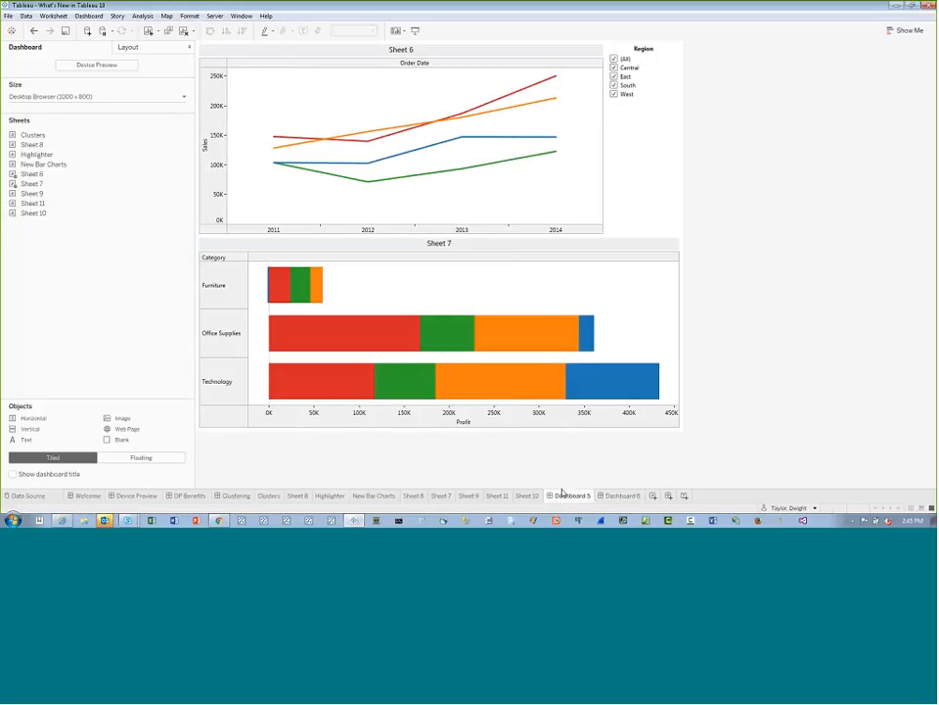
pyautogui.click(457, 293)
pyautogui.click(188, 17)
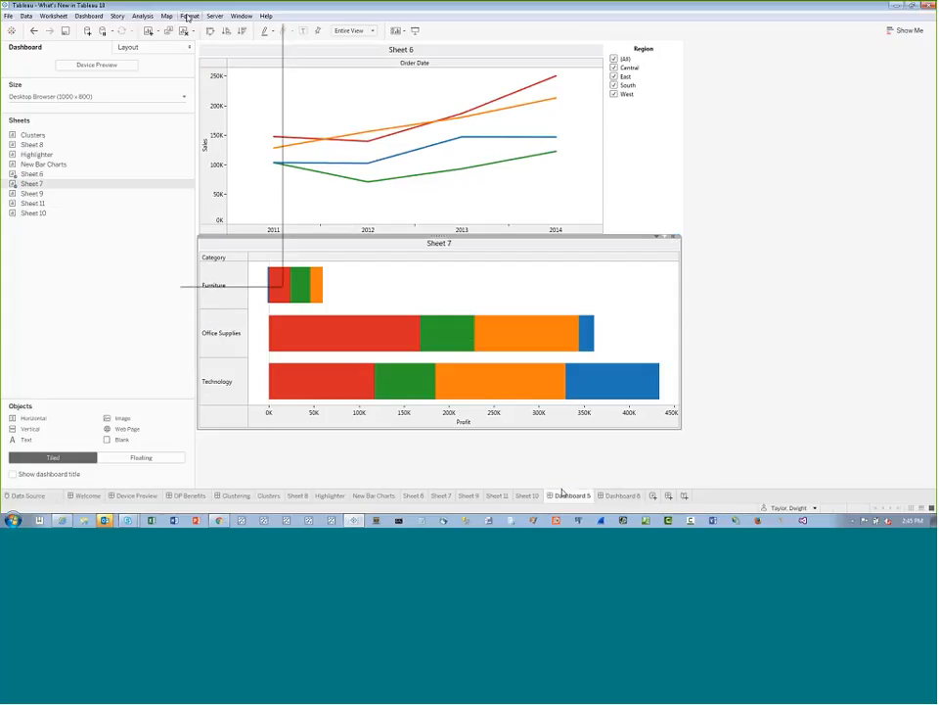
pyautogui.click(189, 17)
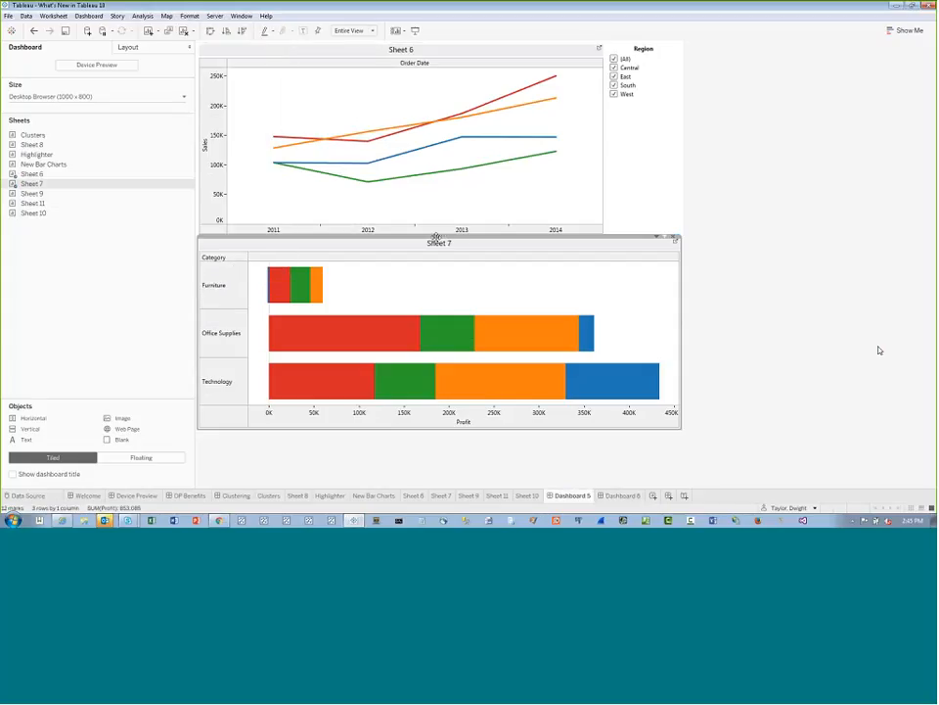
pyautogui.moveTo(296, 306)
pyautogui.click(34, 31)
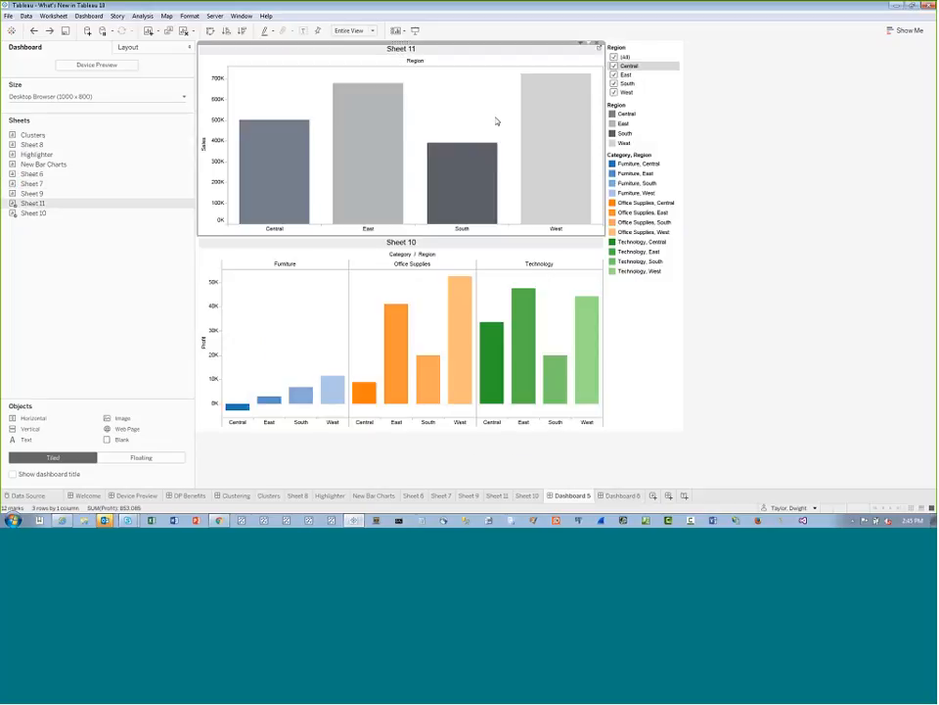
# Paste the copied formatting onto the Sheet 10 chart on Dashboard 6
pyautogui.click(188, 17)
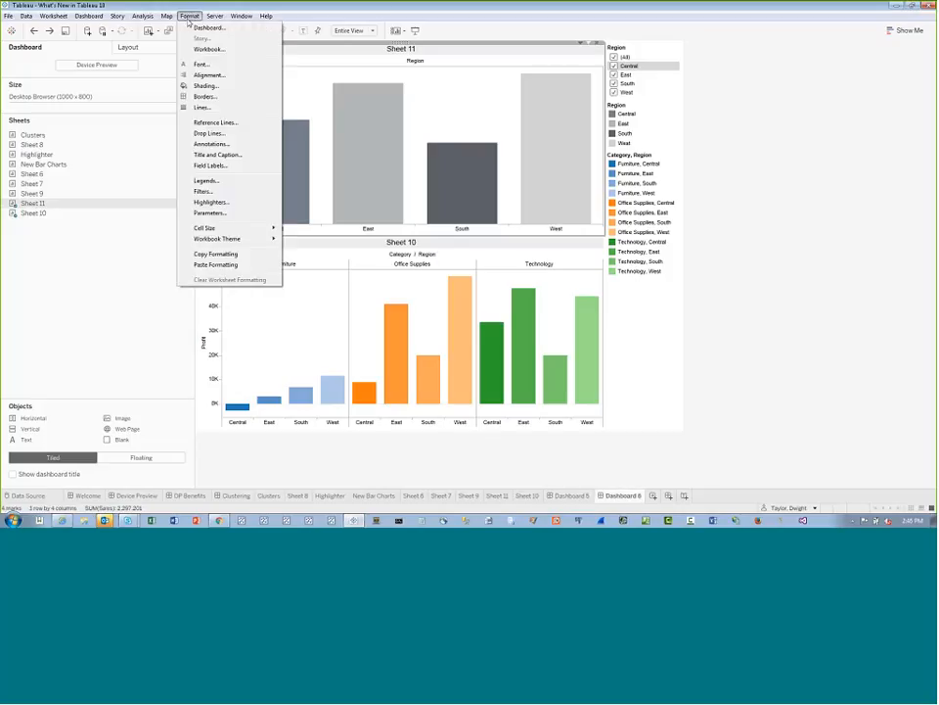
pyautogui.click(325, 299)
pyautogui.click(189, 17)
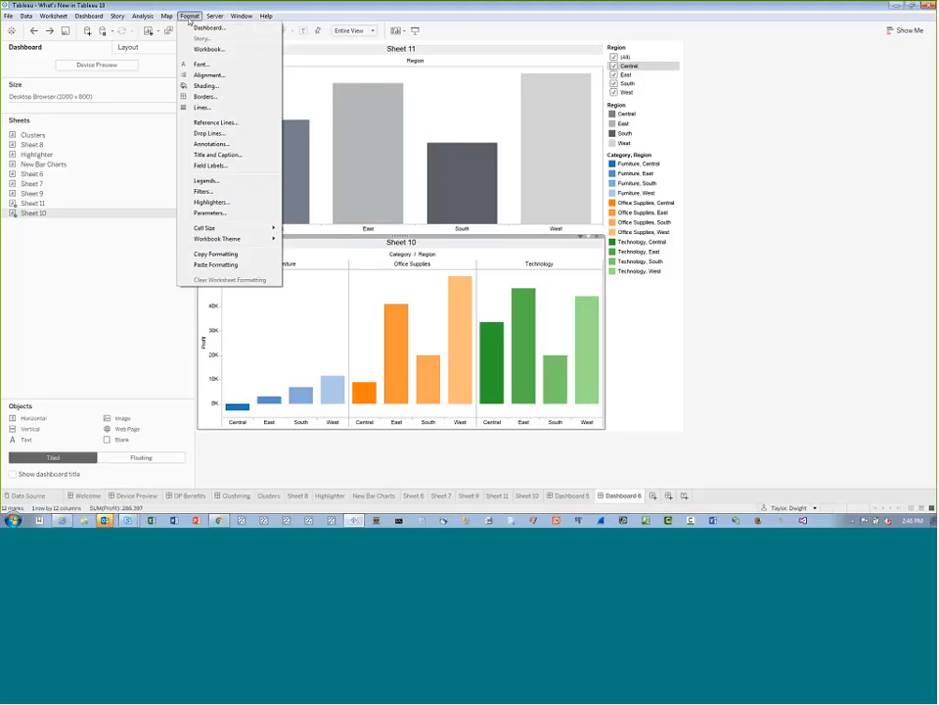
pyautogui.click(235, 267)
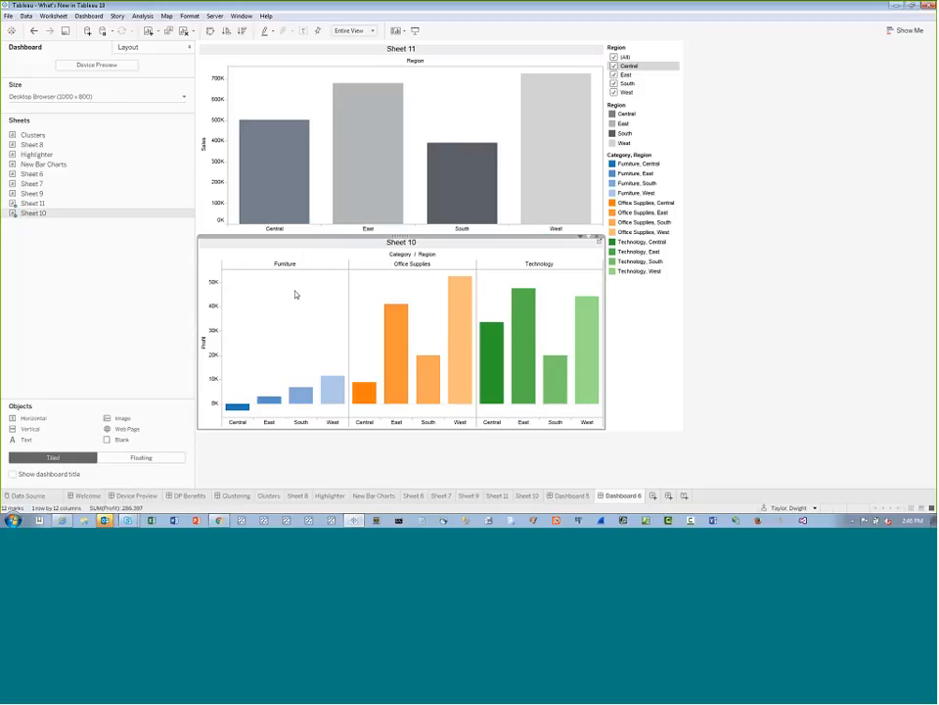
# Change the workbook theme from Modern back to Classic
pyautogui.click(189, 17)
pyautogui.moveTo(247, 241)
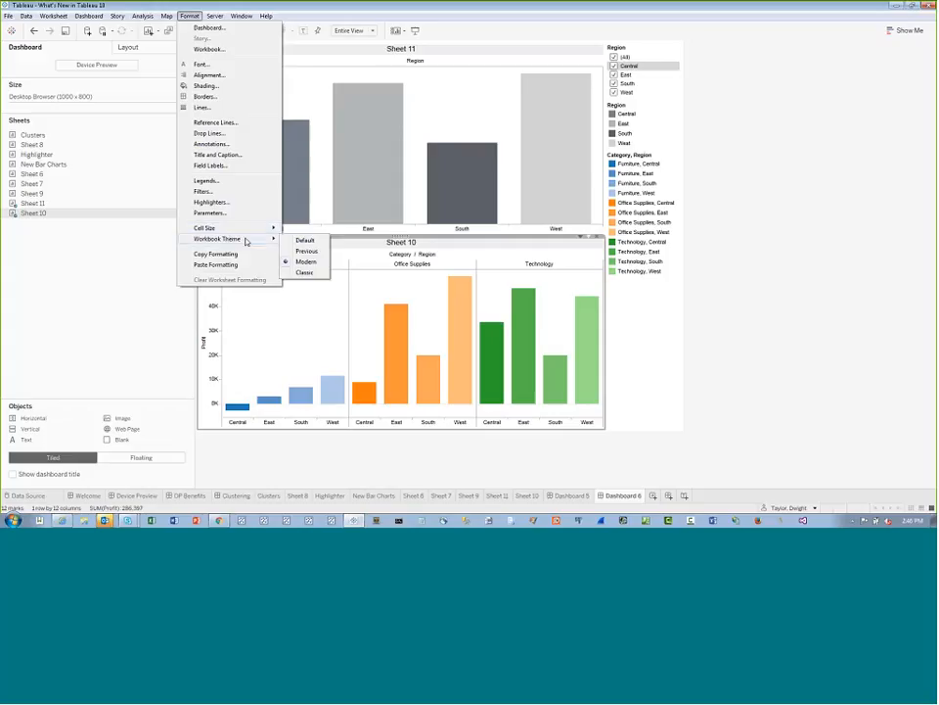
pyautogui.click(305, 272)
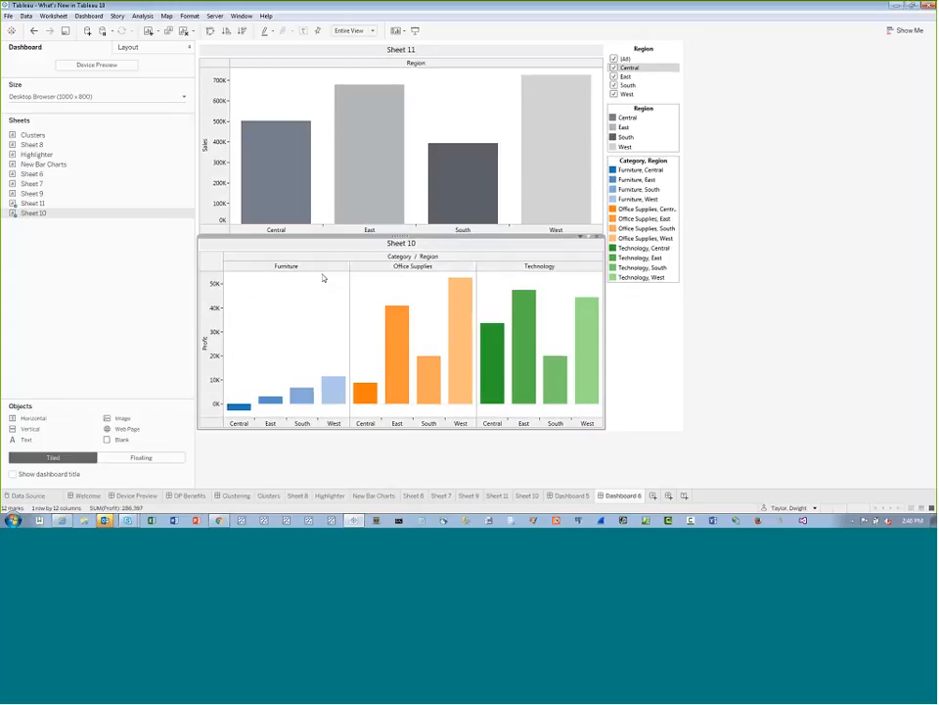
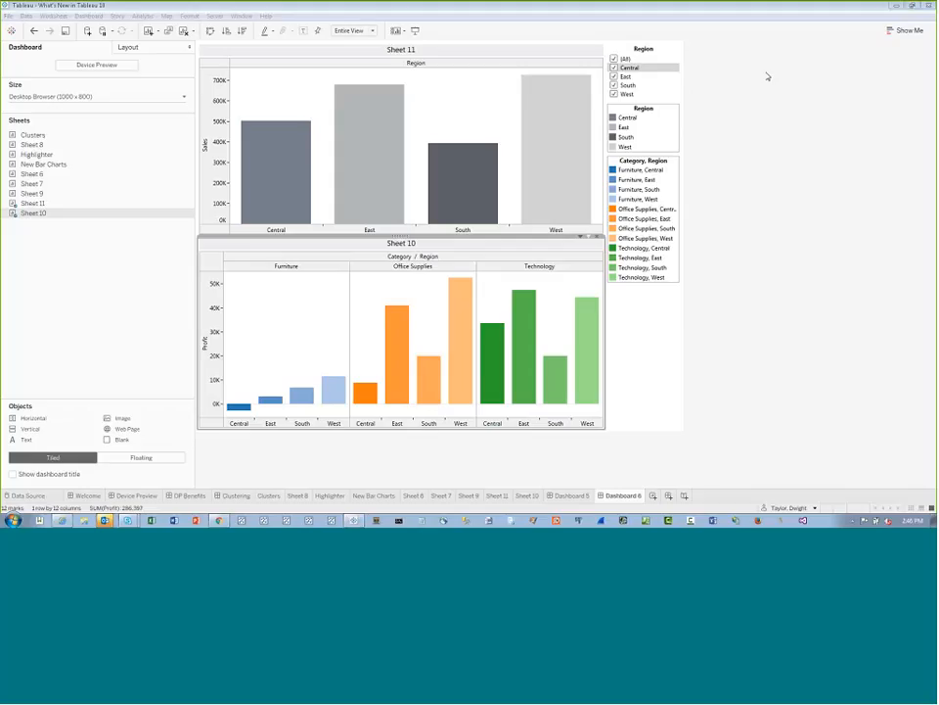
# Switch to Chrome, close the developer tools and open the data sources list on the Test Tableau server
pyautogui.click(895, 5)
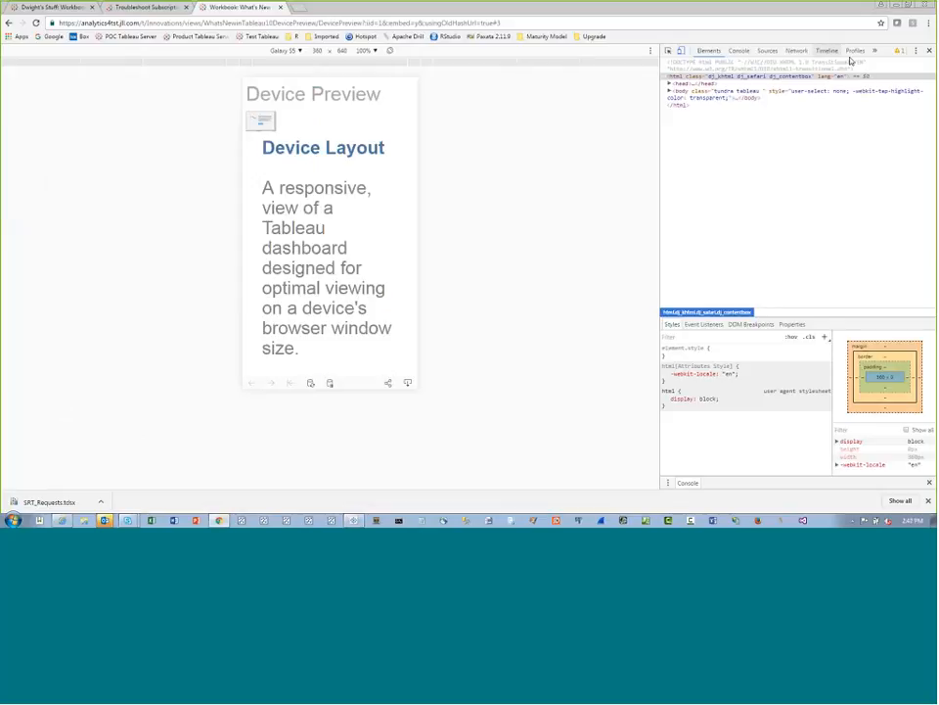
pyautogui.click(929, 50)
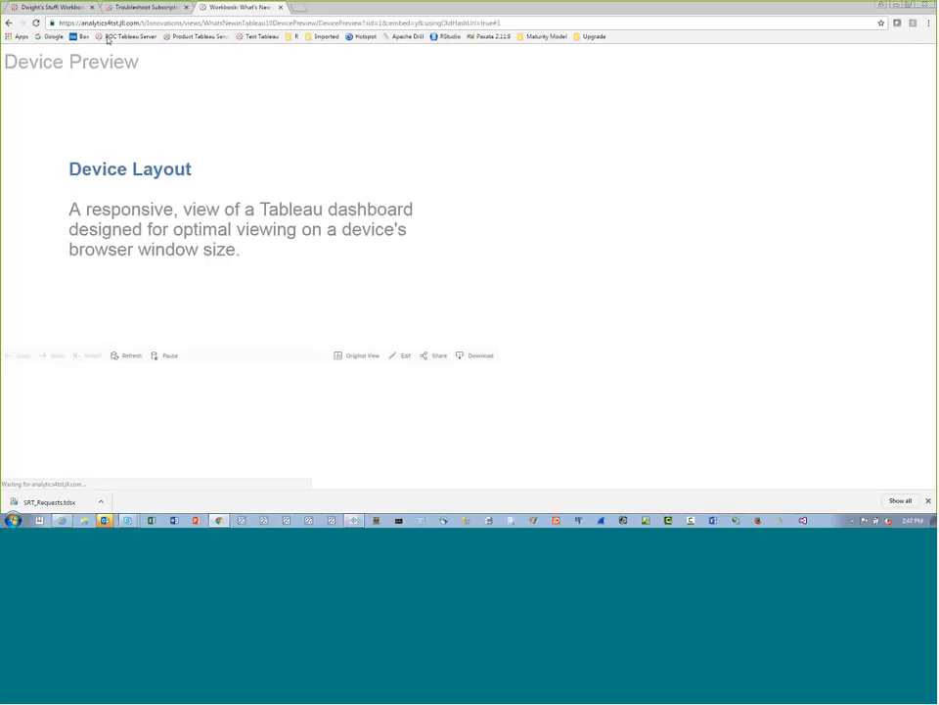
pyautogui.click(259, 37)
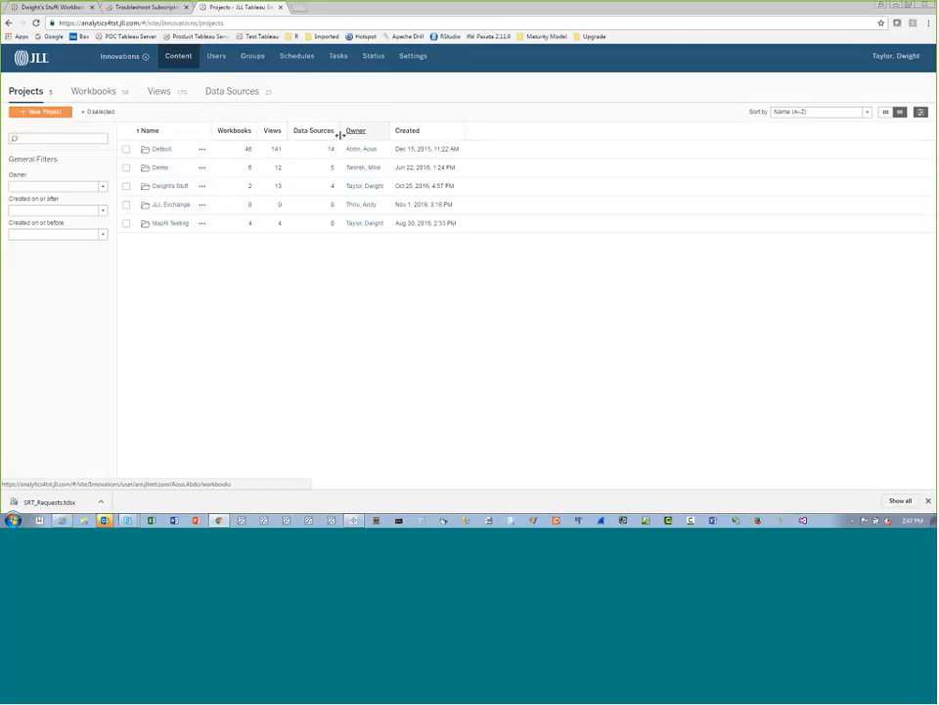
pyautogui.click(245, 92)
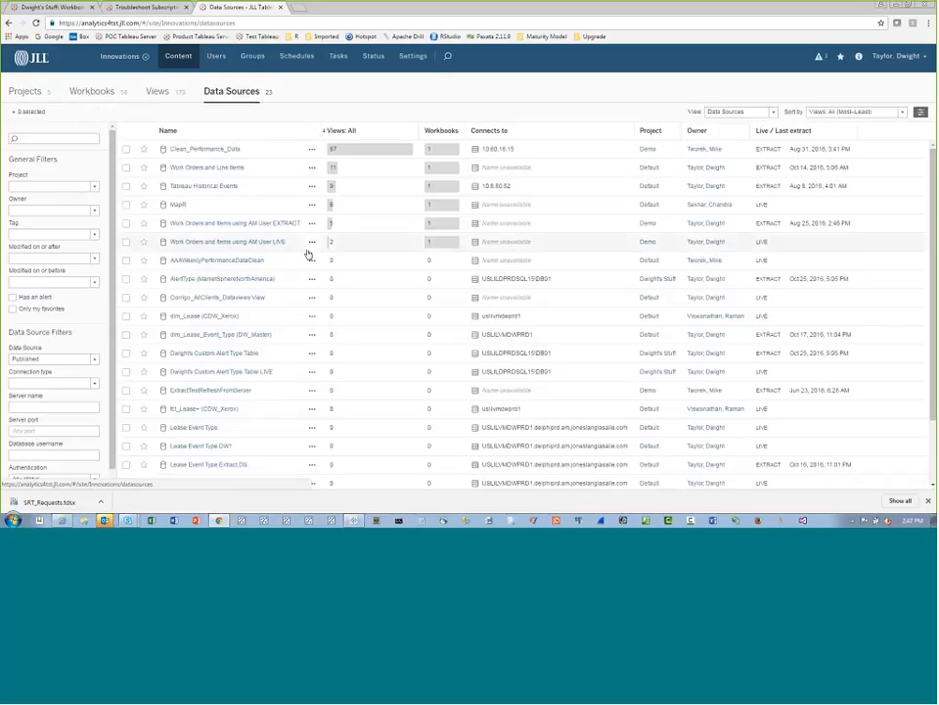
# Look through the data sources list and examine the server's alert details for the out-of-date data source
pyautogui.scroll(-2, 306, 251)
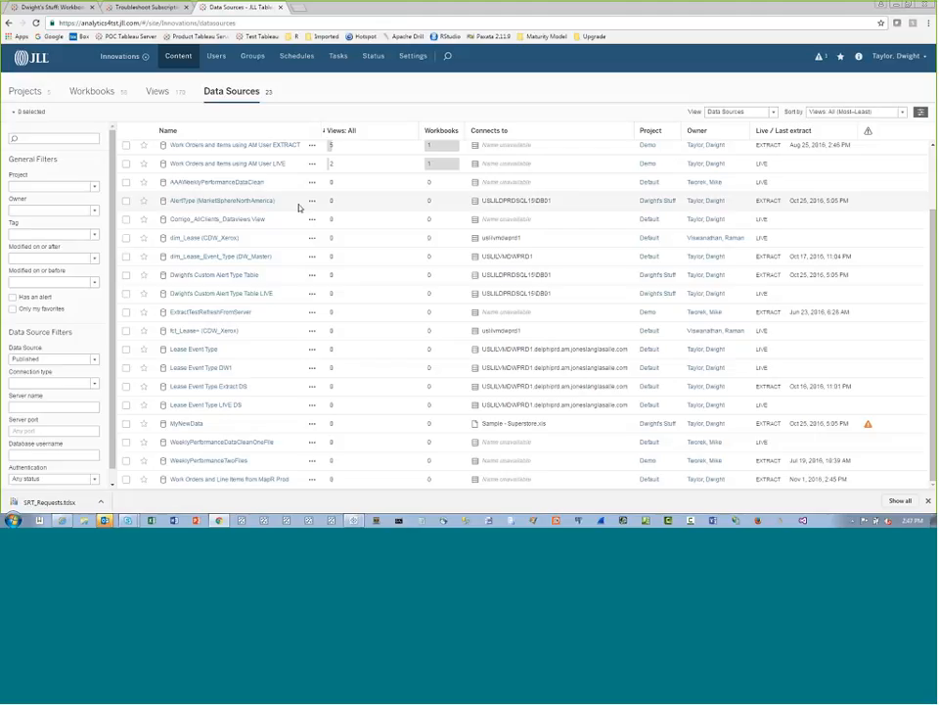
pyautogui.click(819, 59)
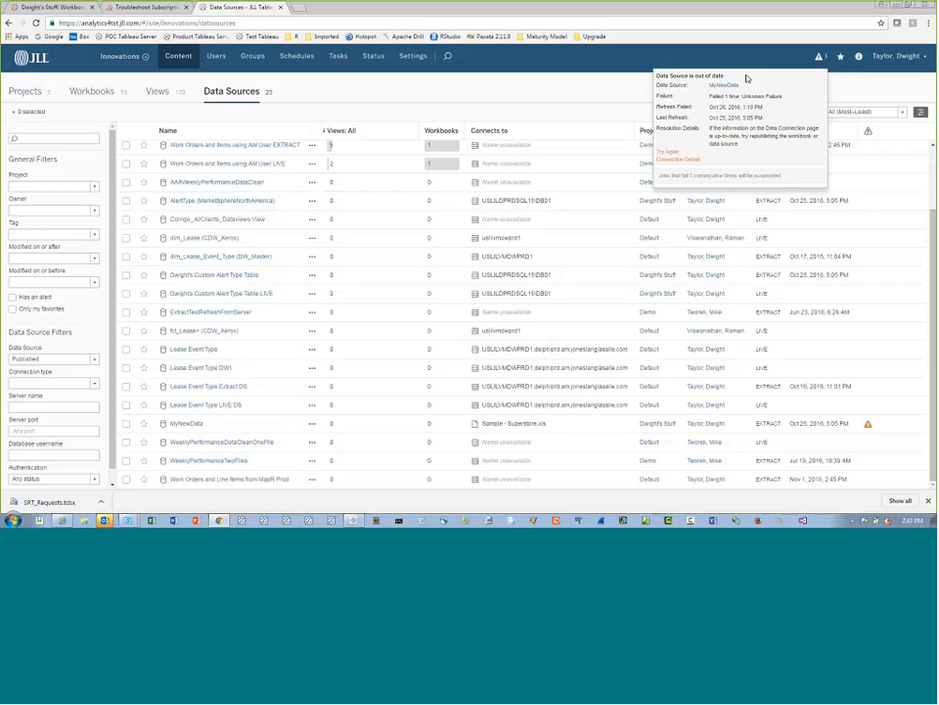
pyautogui.click(821, 59)
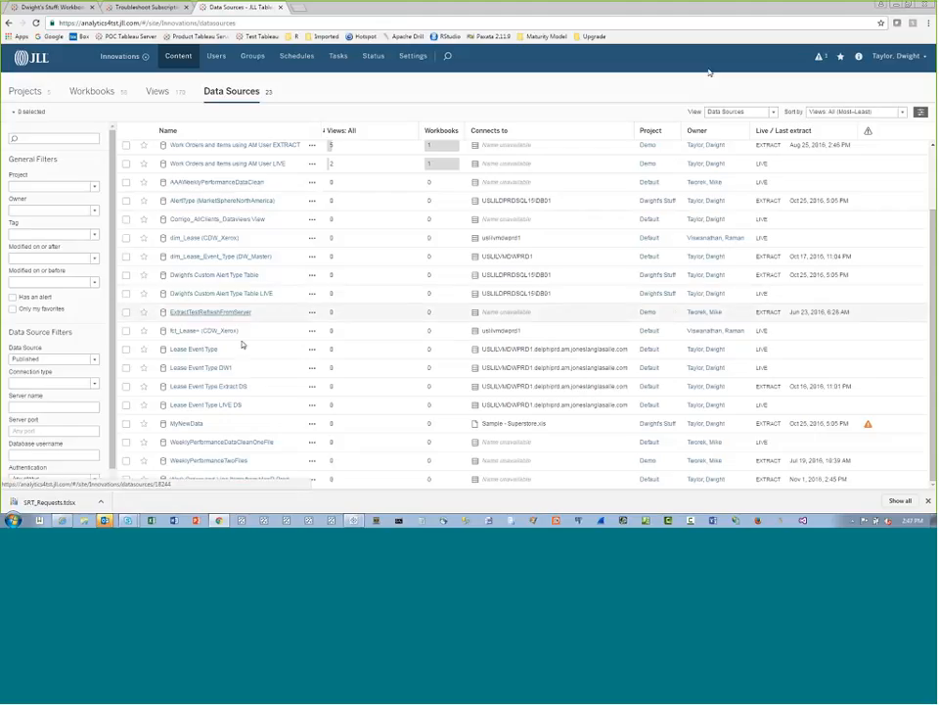
# Select the MyNewData data source in the list
pyautogui.click(313, 427)
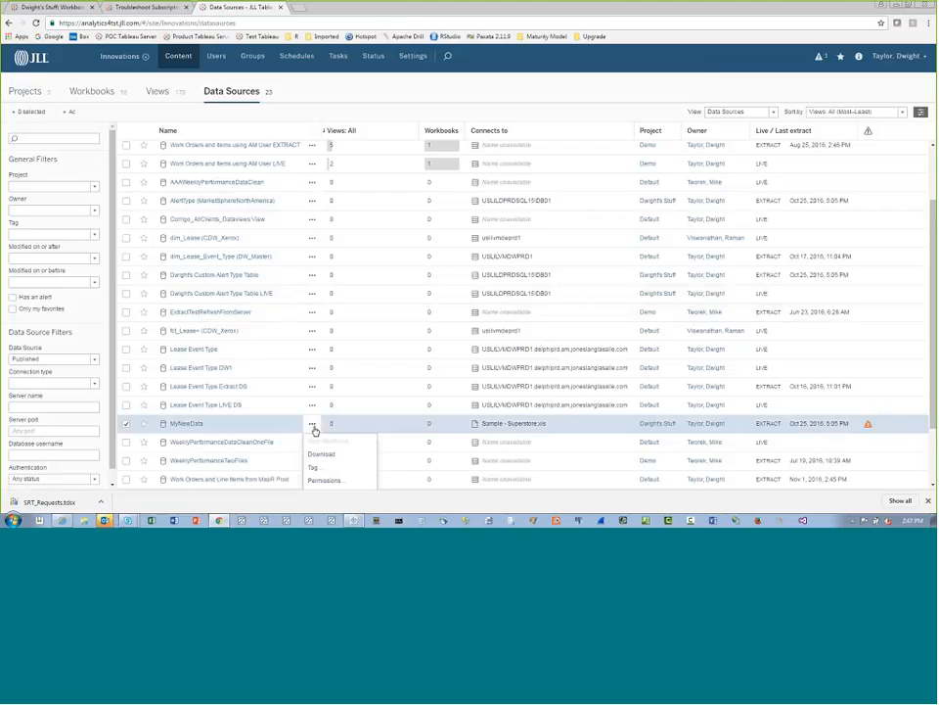
pyautogui.click(933, 338)
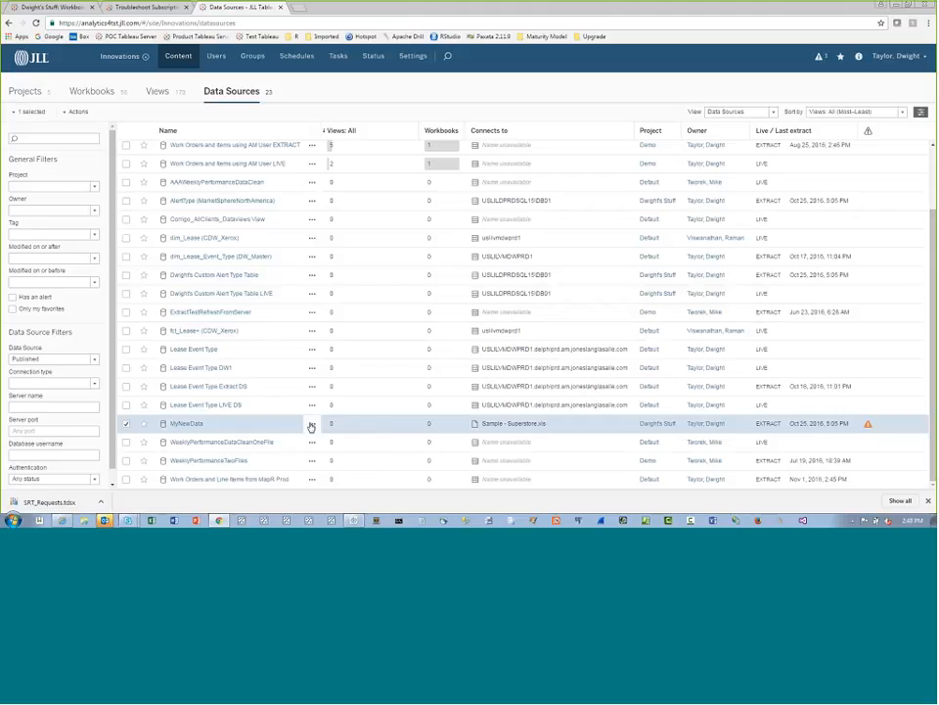
pyautogui.click(911, 5)
pyautogui.moveTo(647, 177); pyautogui.dragTo(646, 223)
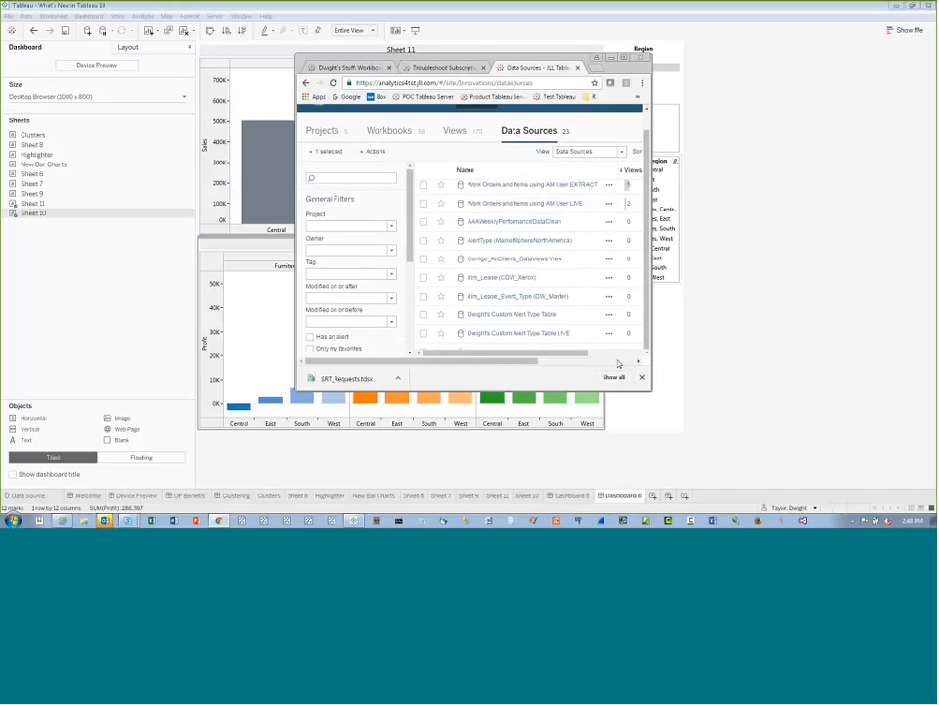
pyautogui.click(627, 354)
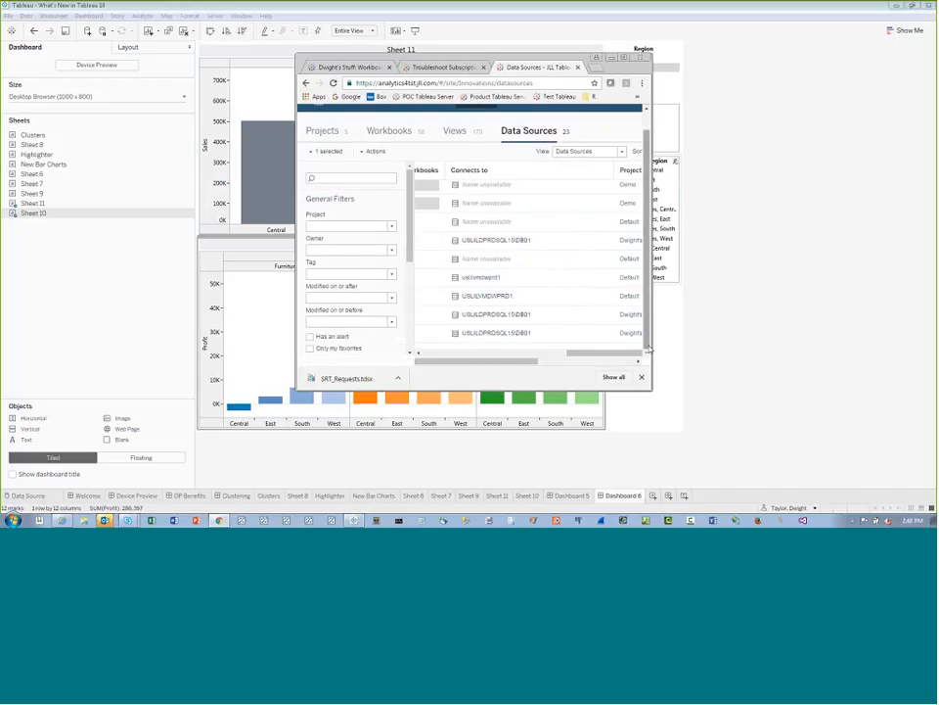
pyautogui.click(626, 56)
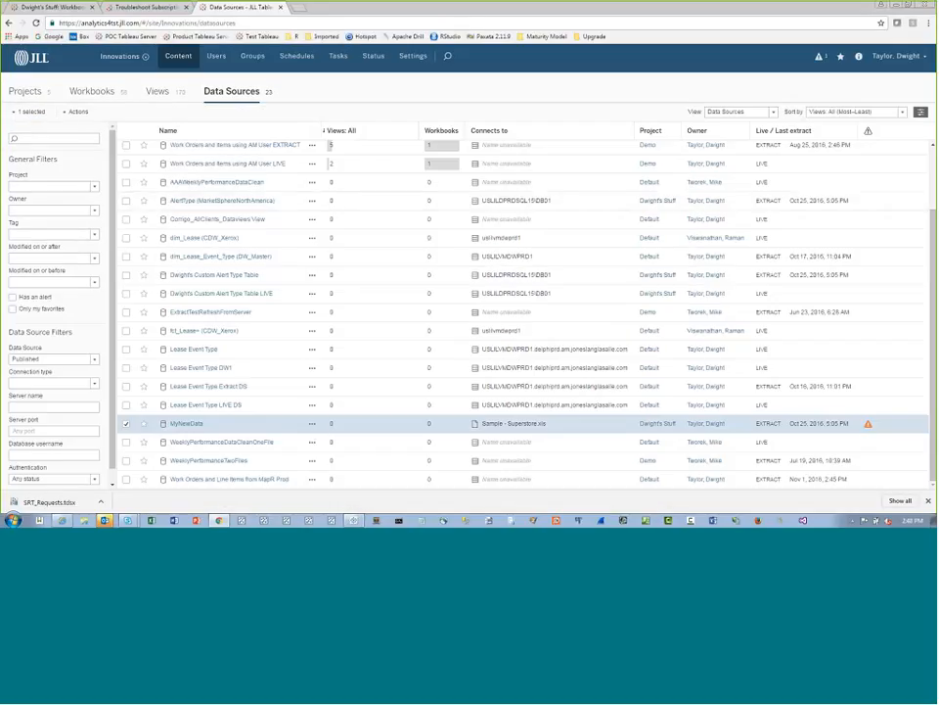
pyautogui.click(77, 112)
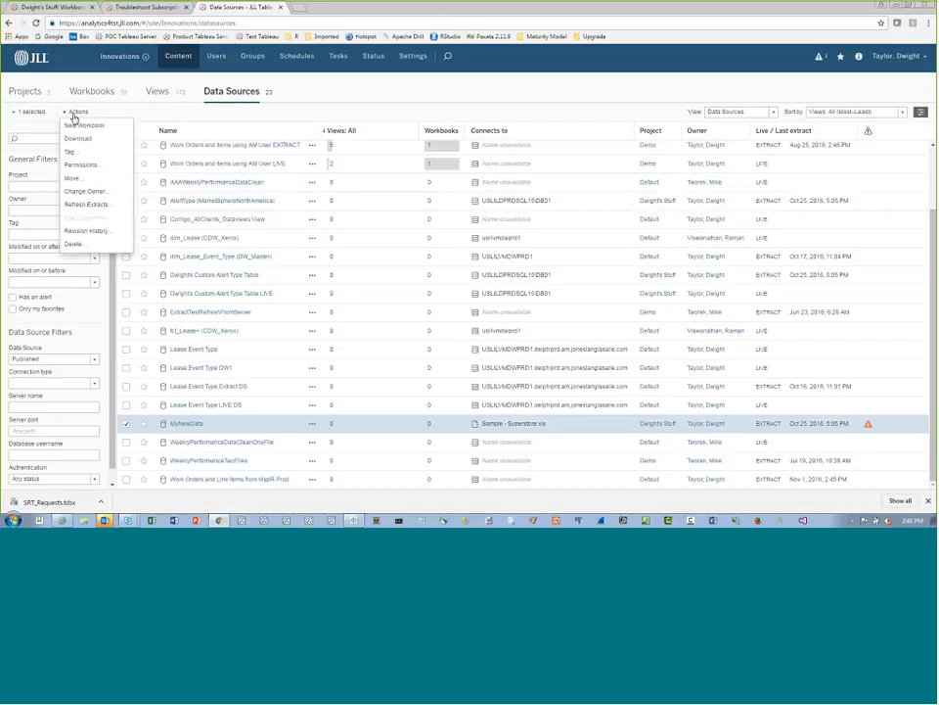
pyautogui.click(86, 204)
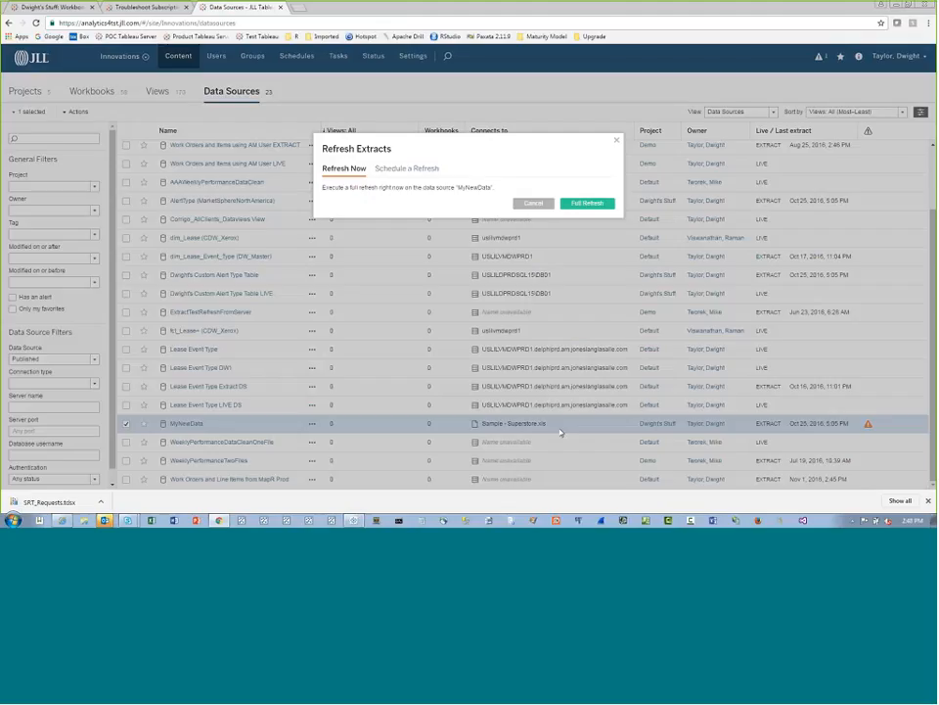
pyautogui.click(534, 203)
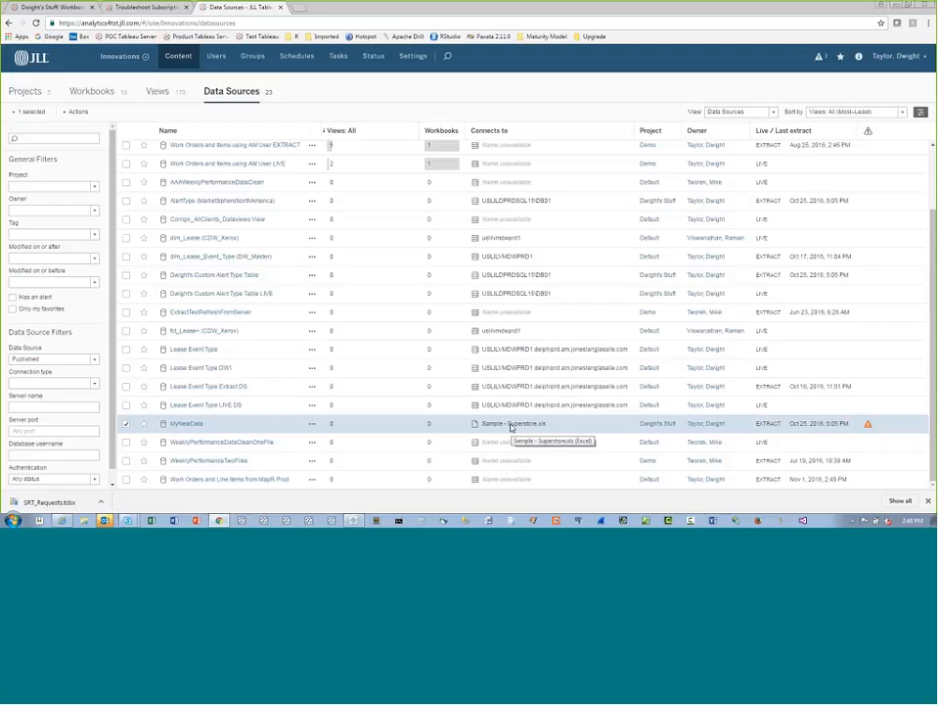
# Run an immediate full extract refresh on the MyNewData data source
pyautogui.click(76, 112)
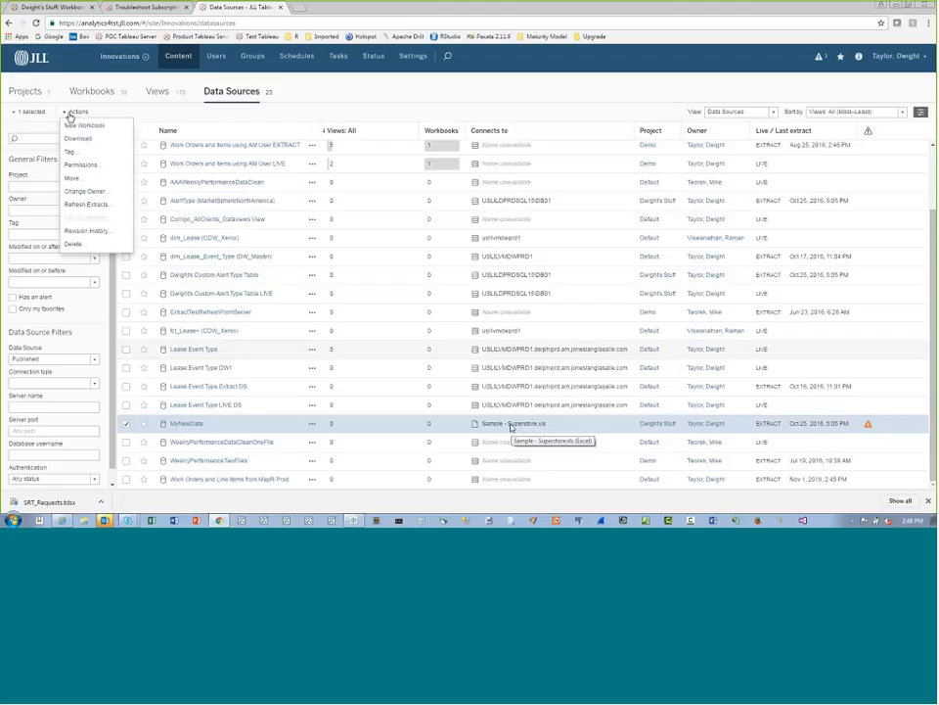
pyautogui.click(84, 206)
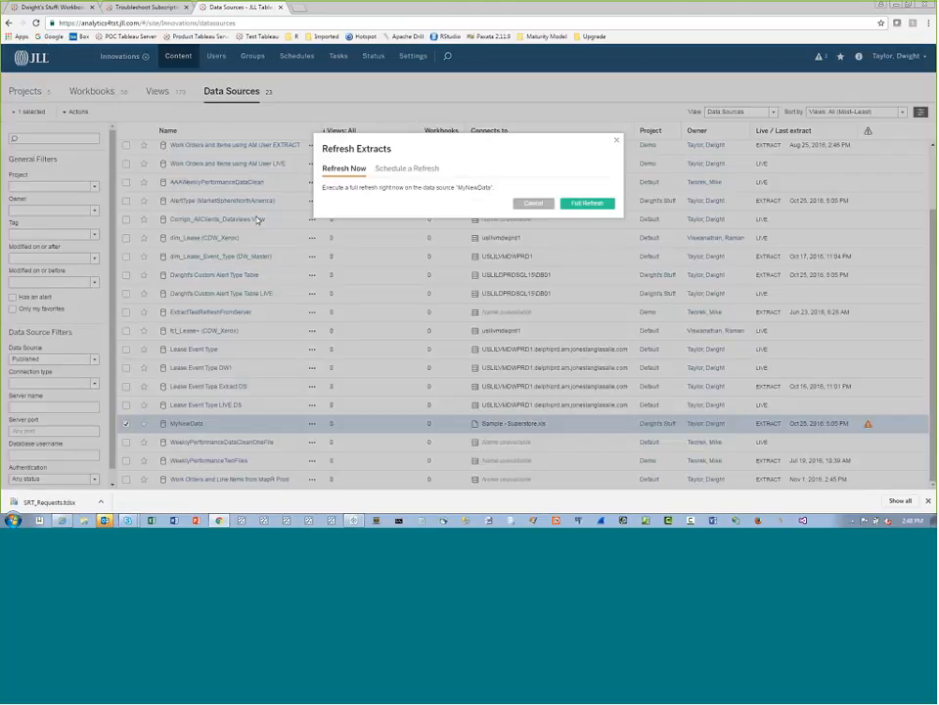
pyautogui.click(589, 203)
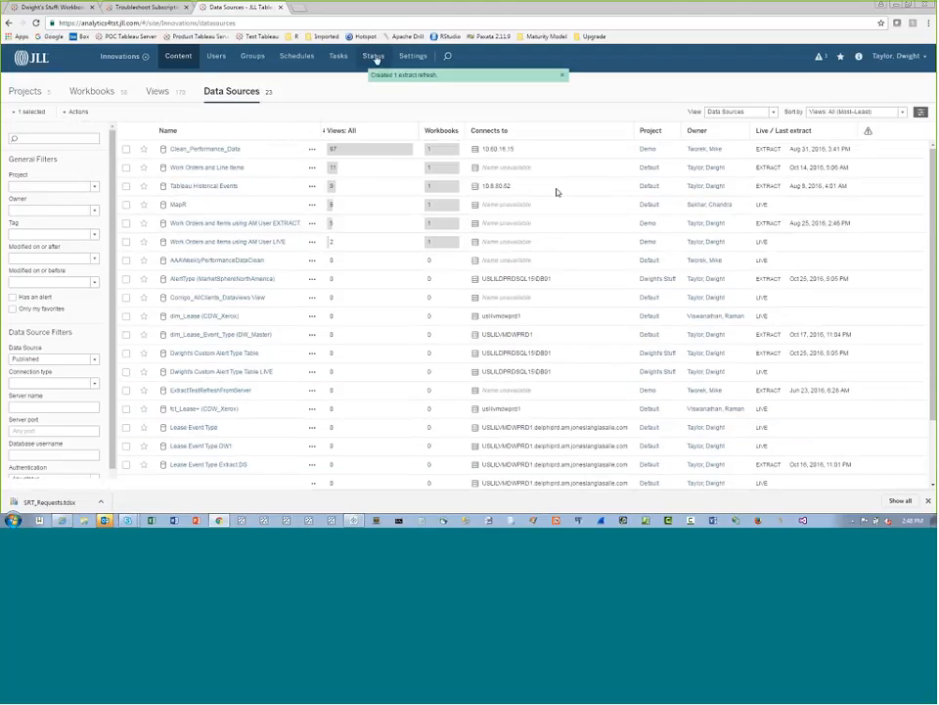
# Open the site's Background Tasks for Extracts status dashboard and examine the details of the MyNewData refresh task
pyautogui.click(374, 58)
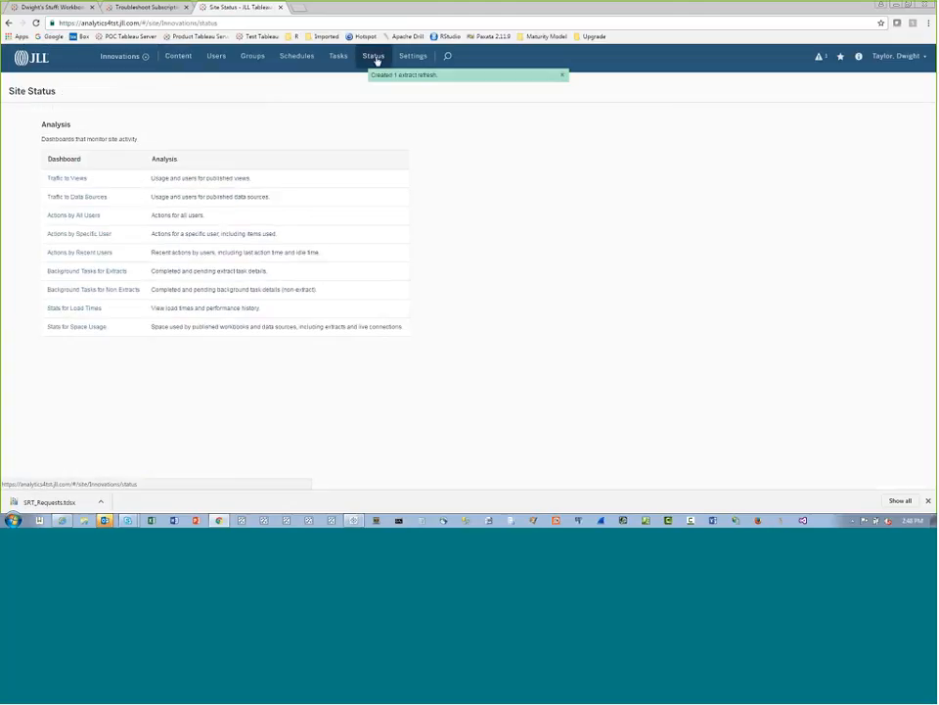
pyautogui.click(98, 271)
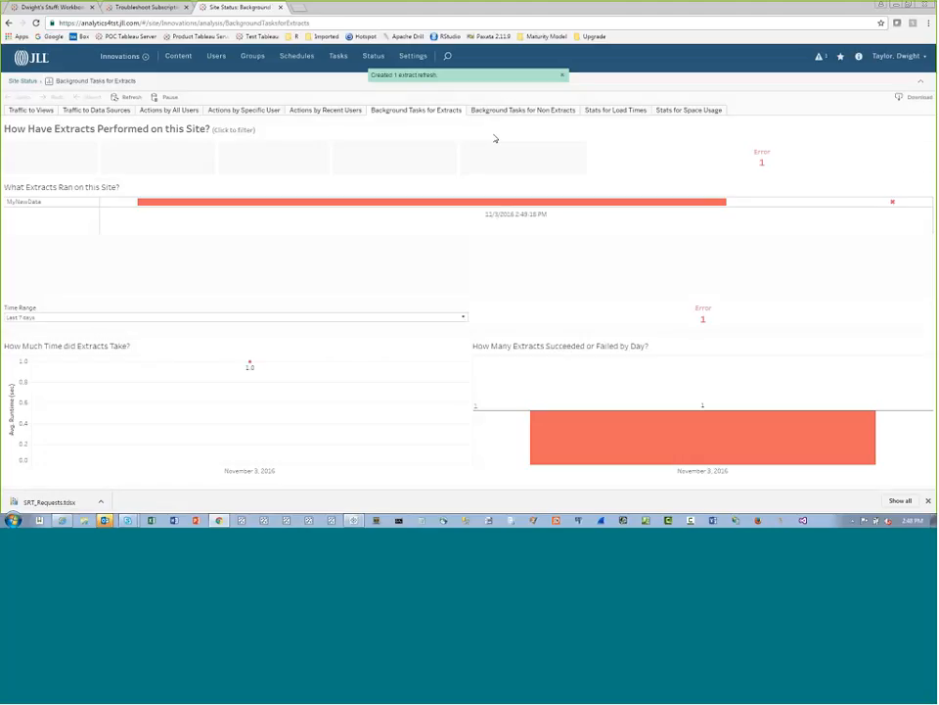
pyautogui.moveTo(464, 204)
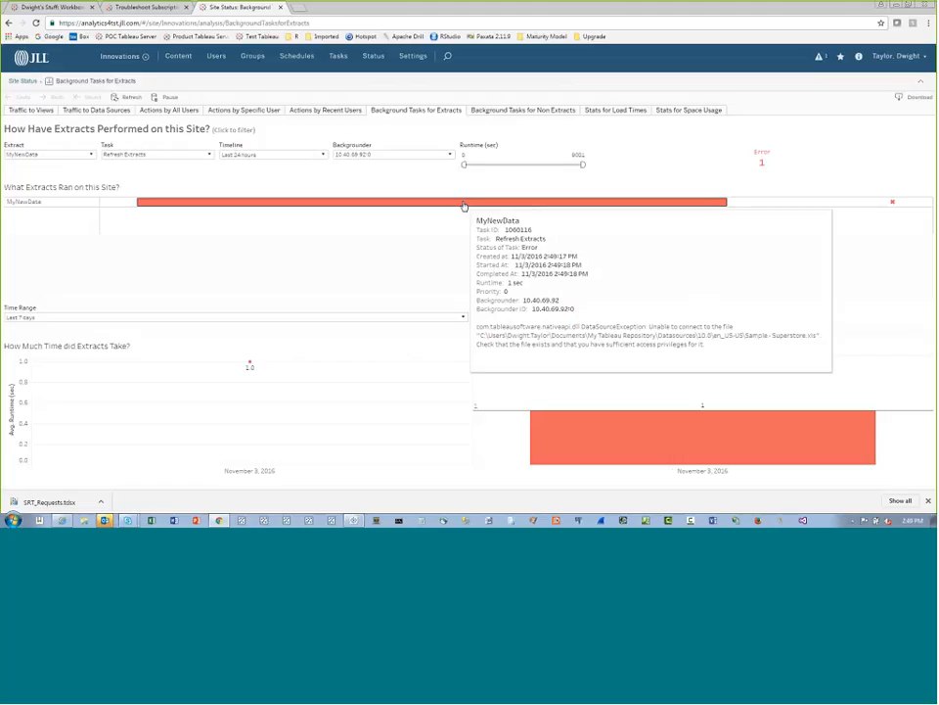
# Switch to the Outlook inbox and update the folder to check for a refresh notification e-mail
pyautogui.moveTo(108, 521)
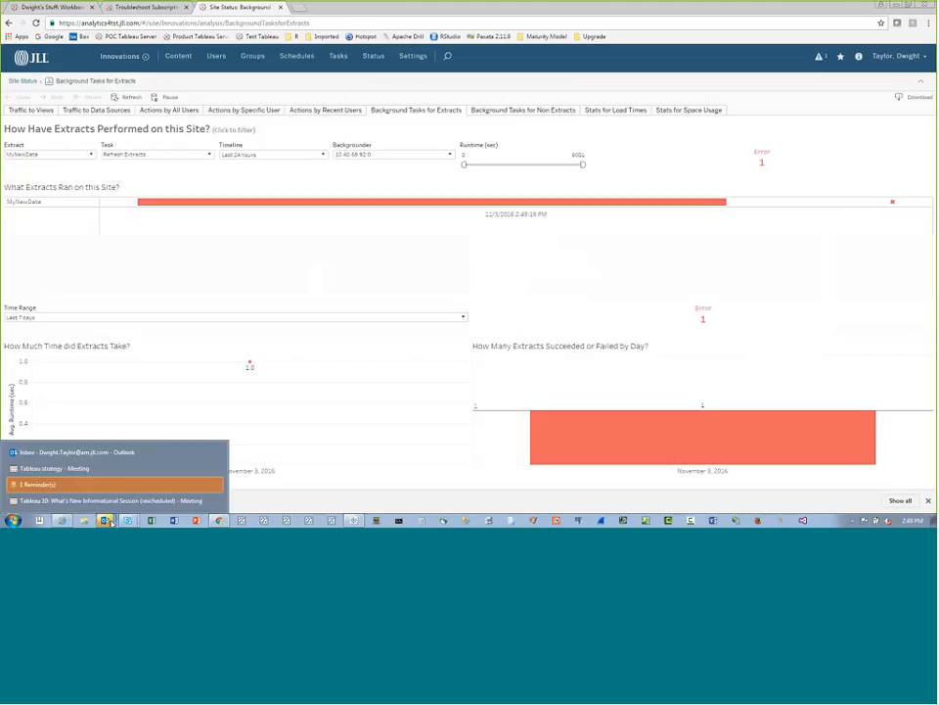
pyautogui.click(94, 452)
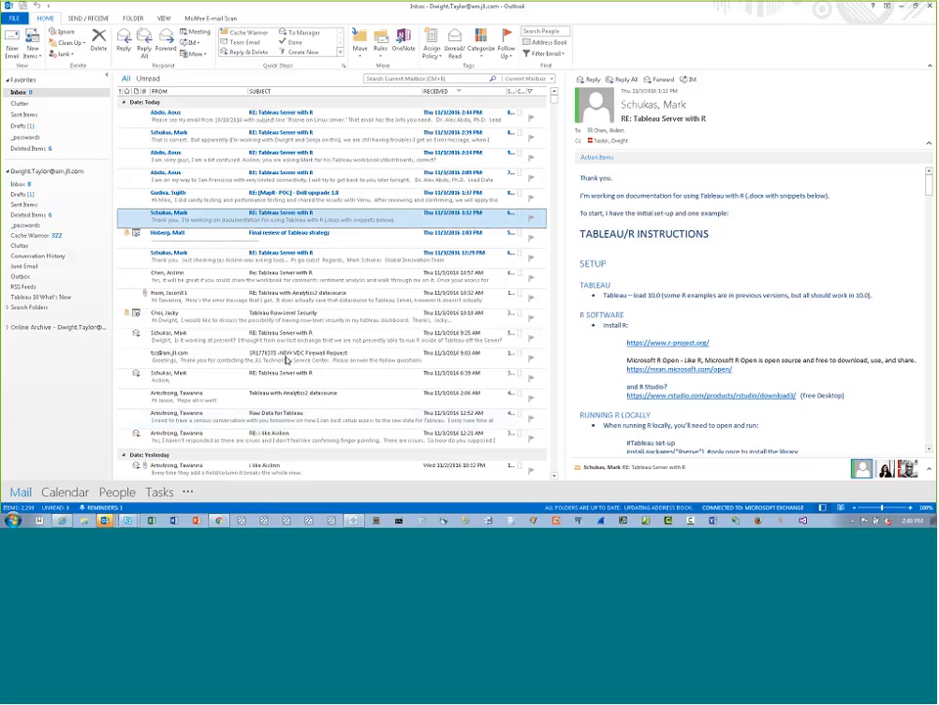
pyautogui.click(88, 17)
pyautogui.click(68, 31)
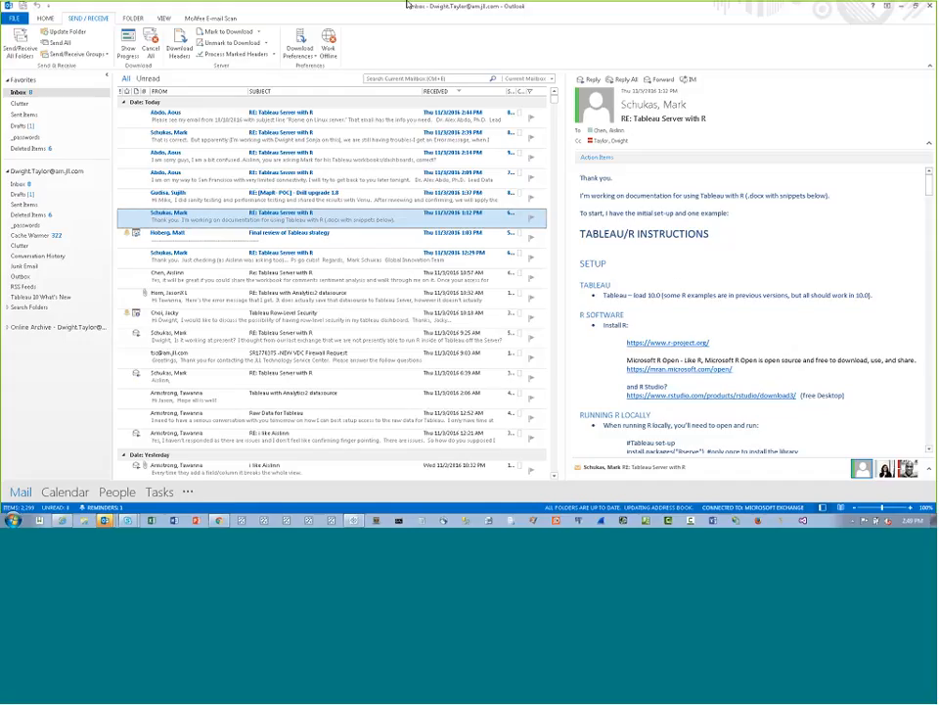
pyautogui.click(63, 32)
# Switch back to Chrome and open the account settings to review the e-mail notification option for failed scheduled refreshes
pyautogui.click(220, 520)
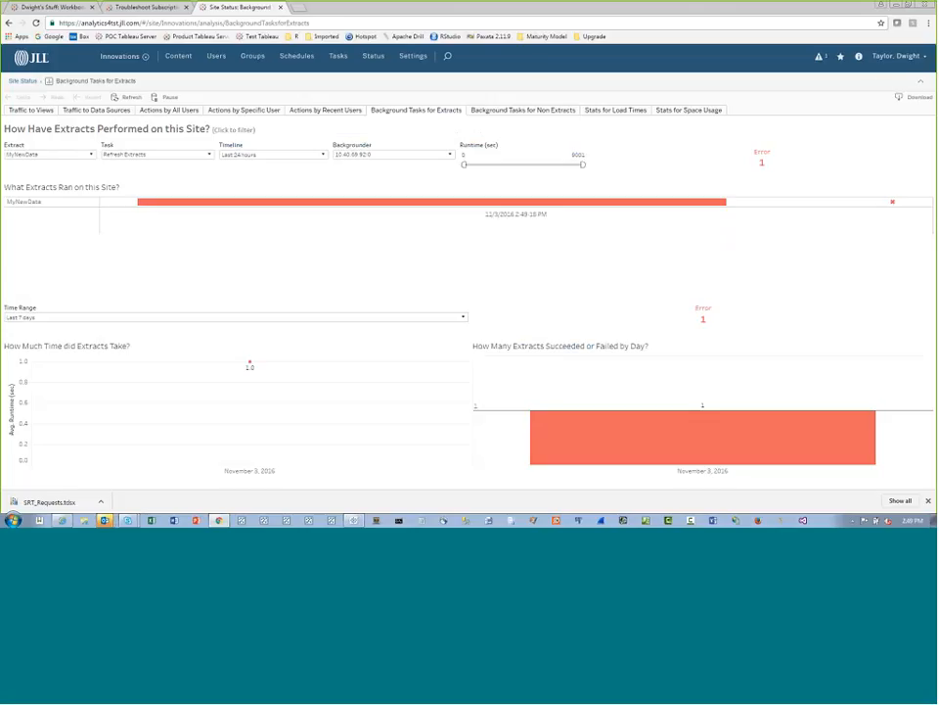
pyautogui.click(927, 61)
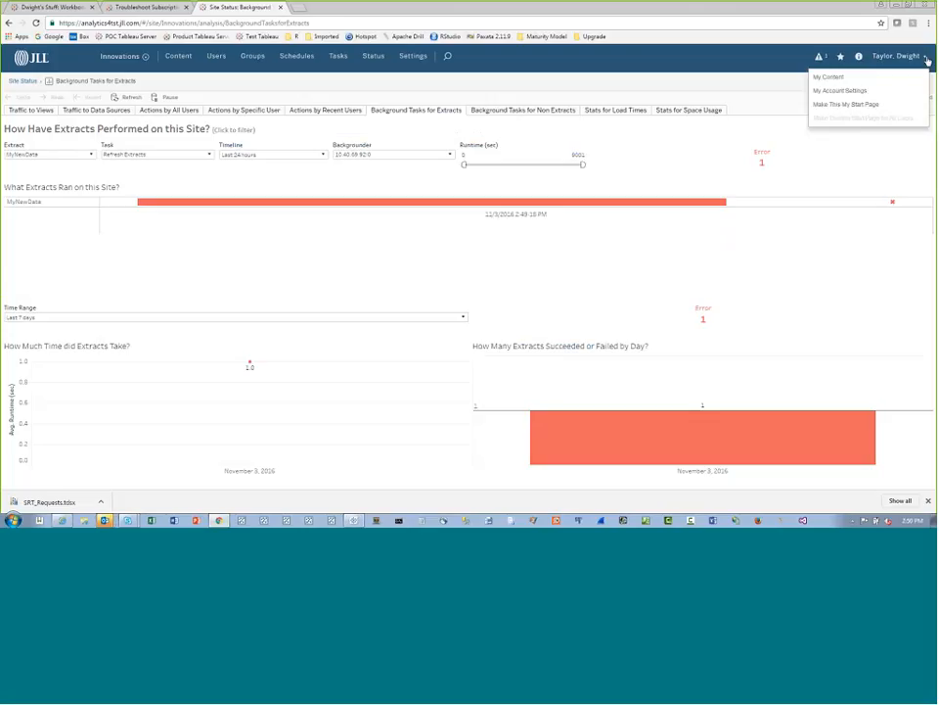
pyautogui.click(875, 95)
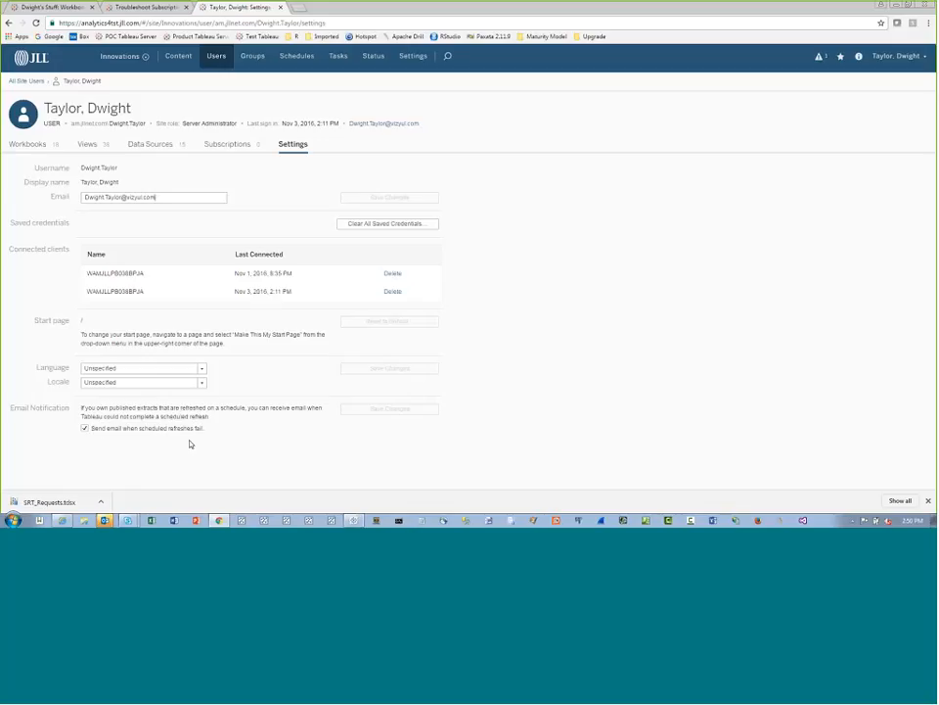
# Return to the Outlook inbox and send and receive mail in all folders
pyautogui.moveTo(105, 519)
pyautogui.click(105, 451)
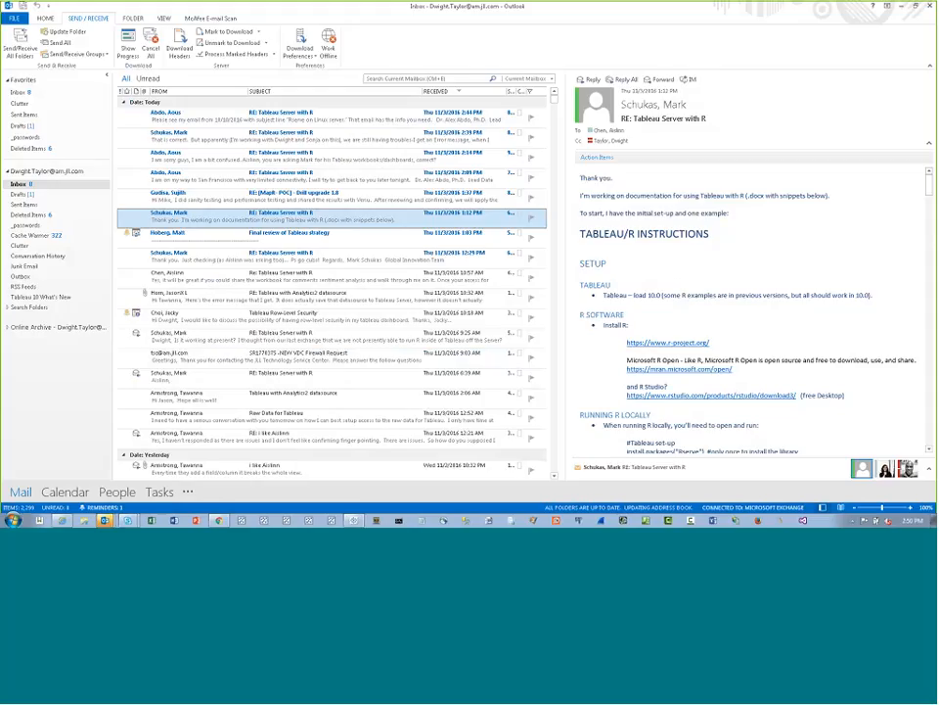
pyautogui.press('F9')
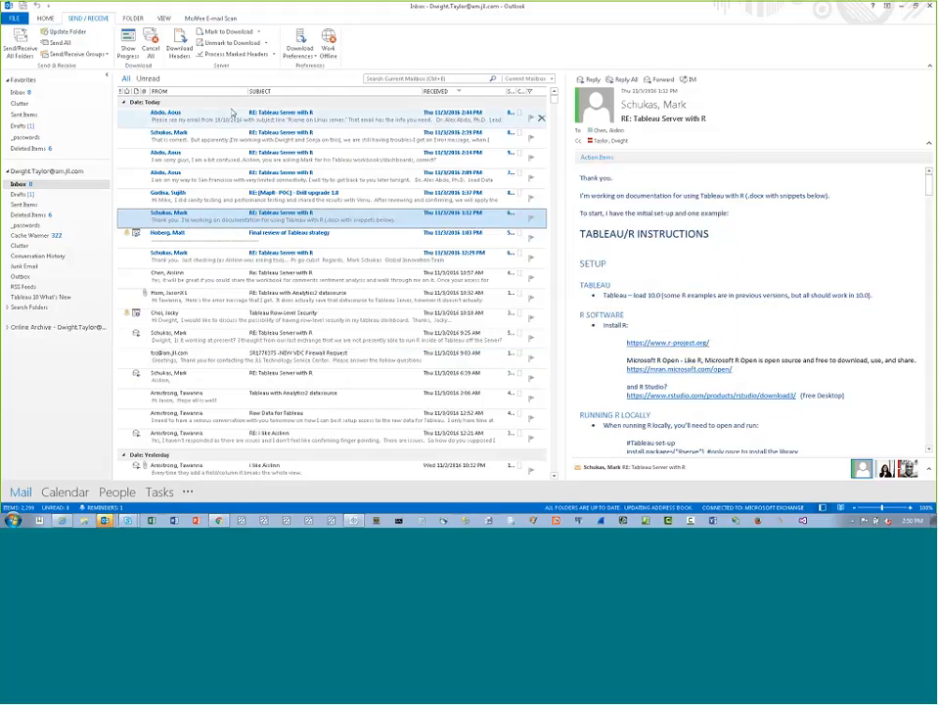
# Search the current mailbox for "tableau.srvc", view the newest matching message and look through the older results
pyautogui.hotkey('ctrl', 'e')
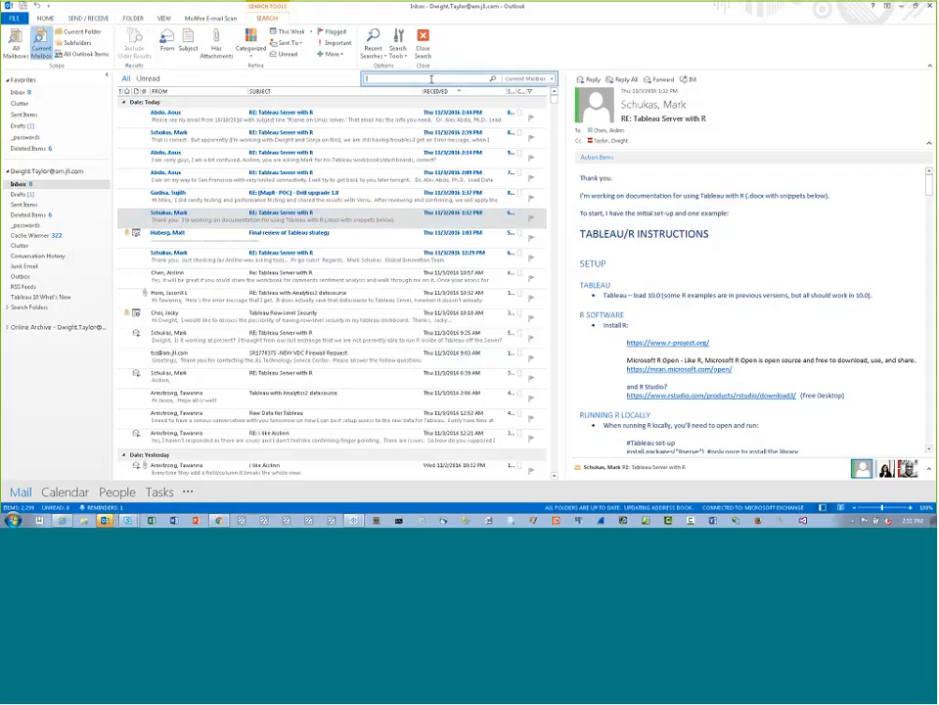
pyautogui.write('tab')
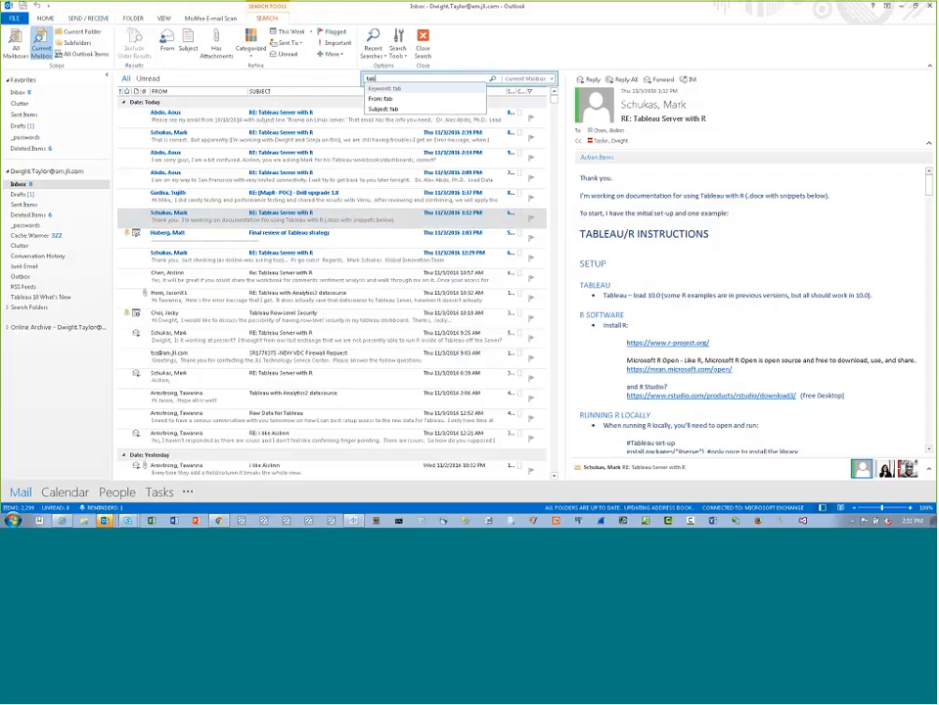
pyautogui.write('leau.srvc')
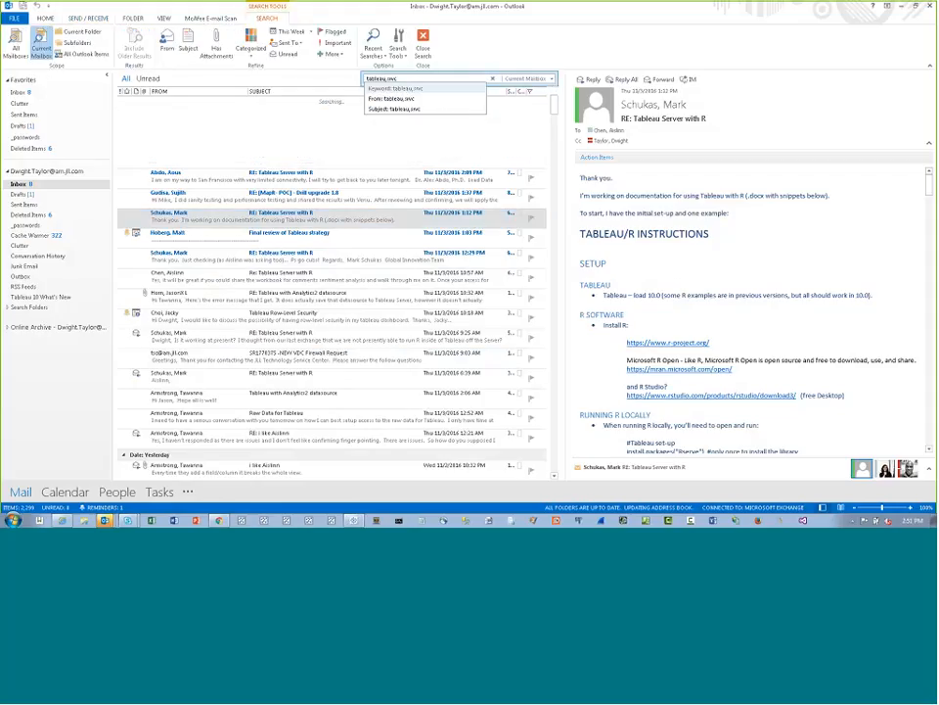
pyautogui.click(242, 118)
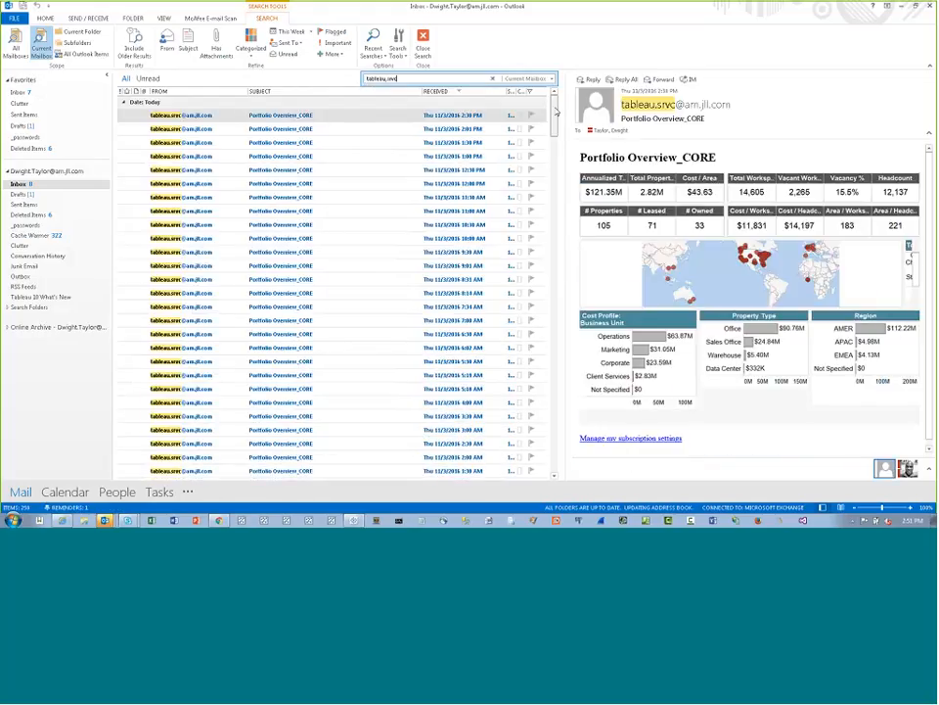
pyautogui.scroll(-12, 522, 333)
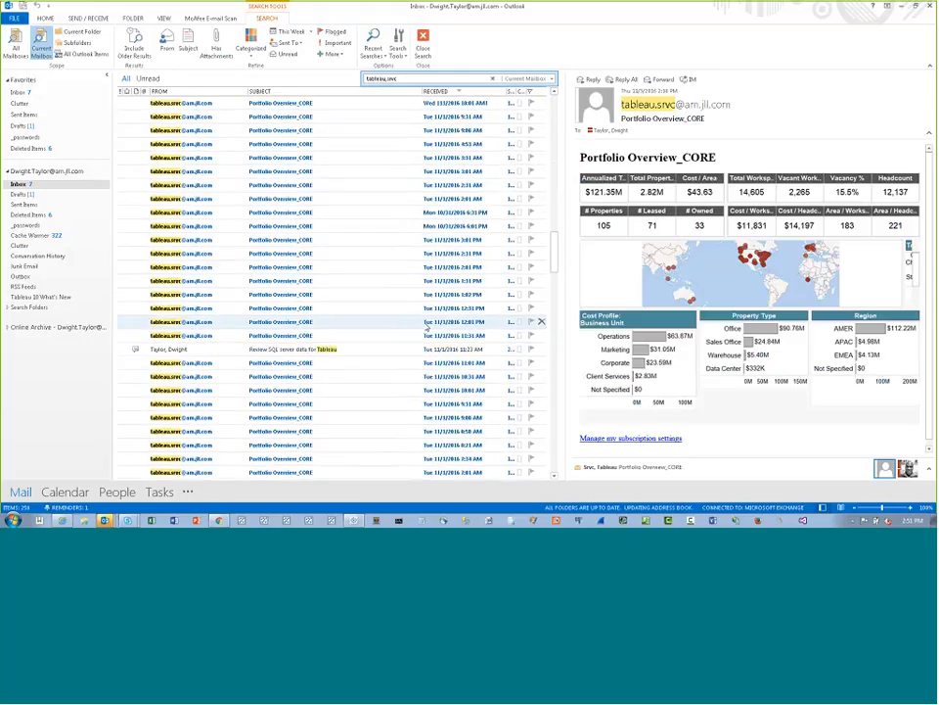
pyautogui.scroll(-6, 426, 326)
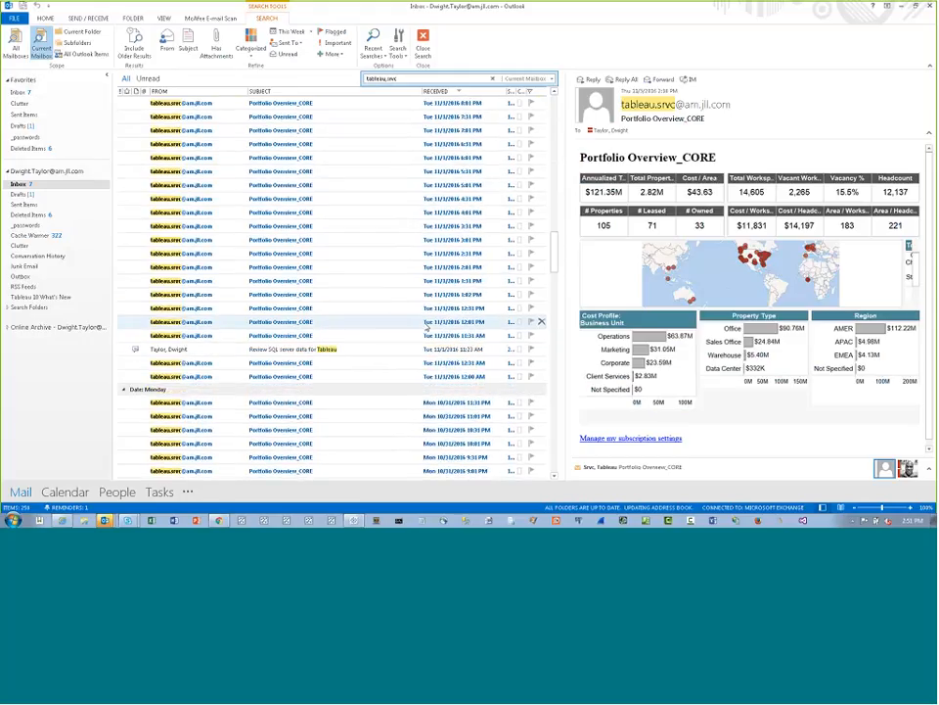
# Browse the older search results and view a Tableau Server status-change message from last week
pyautogui.scroll(-14, 374, 335)
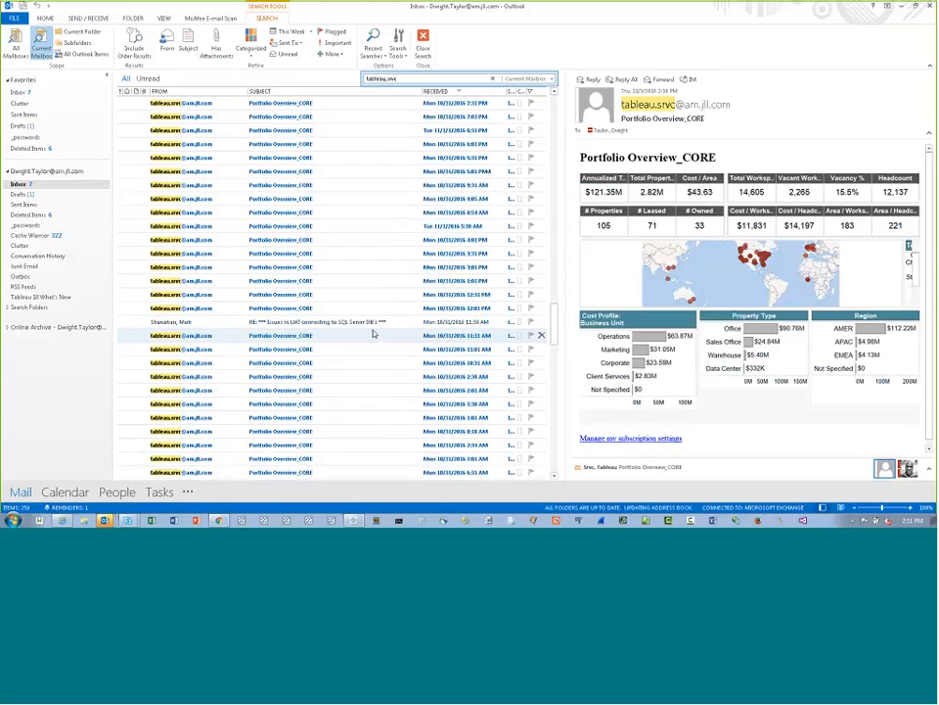
pyautogui.click(373, 328)
pyautogui.scroll(-5, 382, 325)
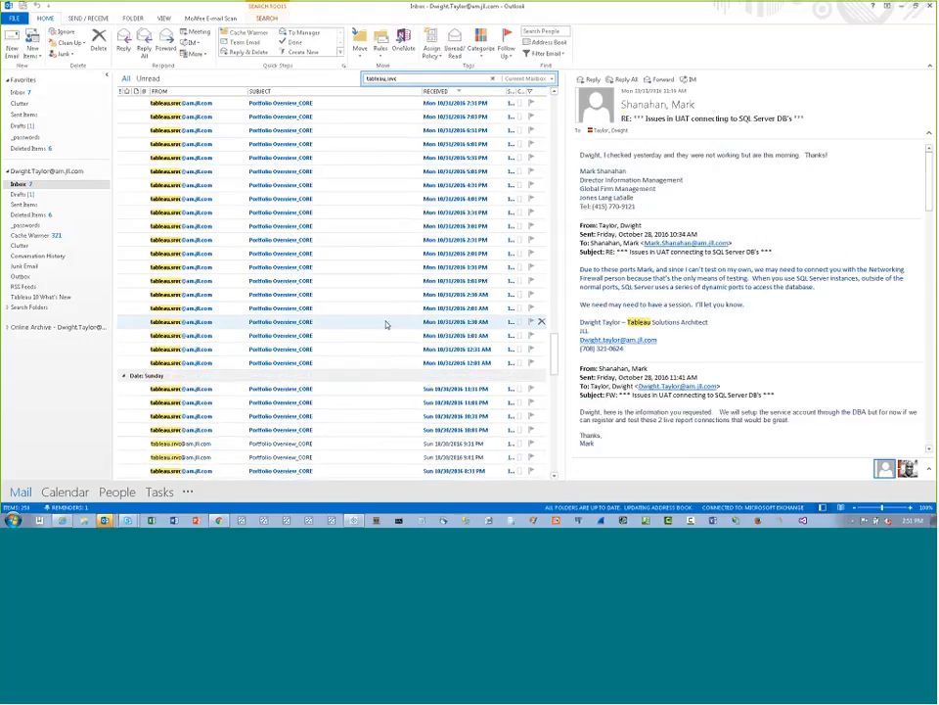
pyautogui.scroll(-12, 385, 323)
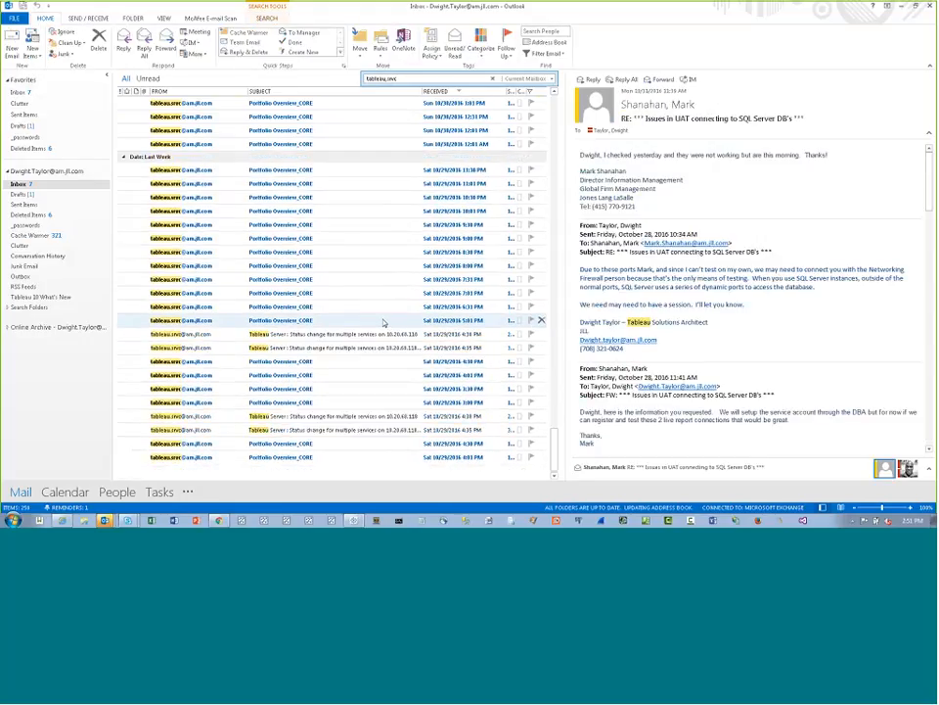
pyautogui.click(362, 347)
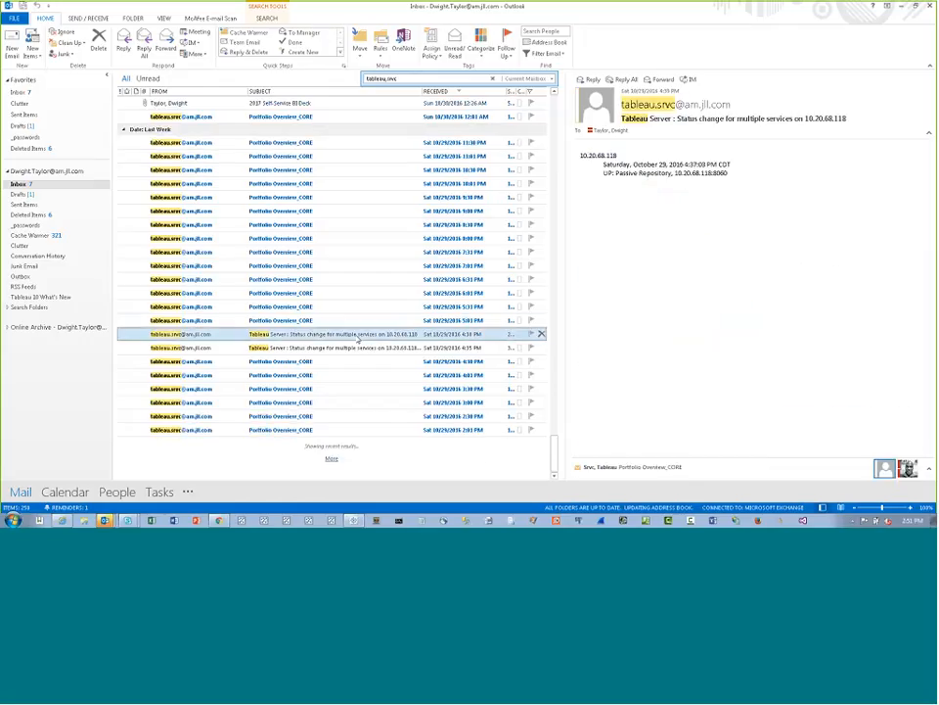
# Load more search results and open the "MyNewData Extract Refresh Failed" message in its own maximized window
pyautogui.click(332, 458)
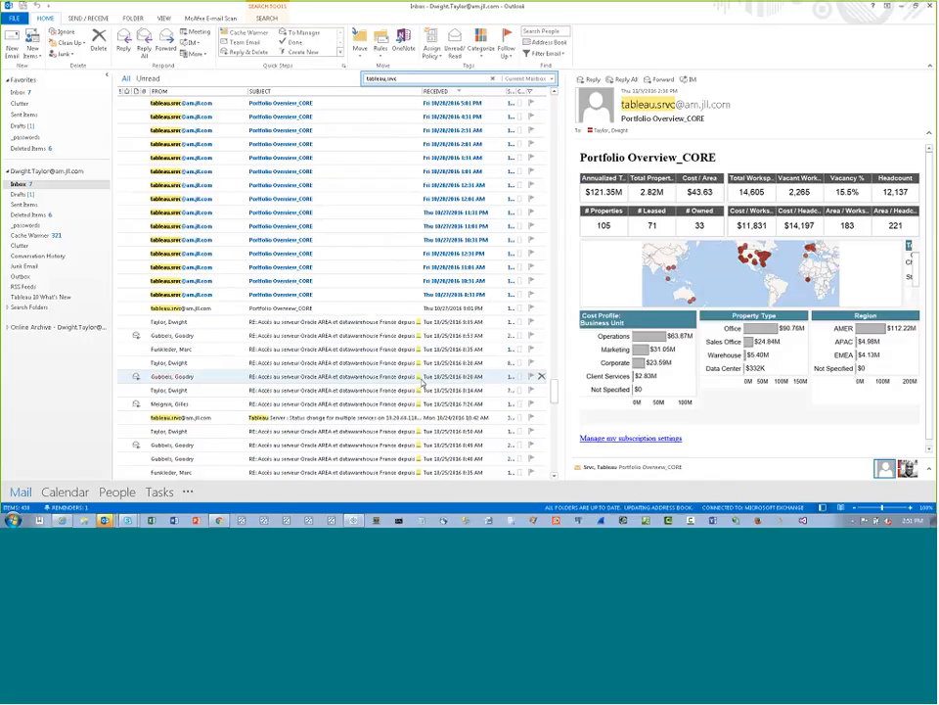
pyautogui.click(275, 256)
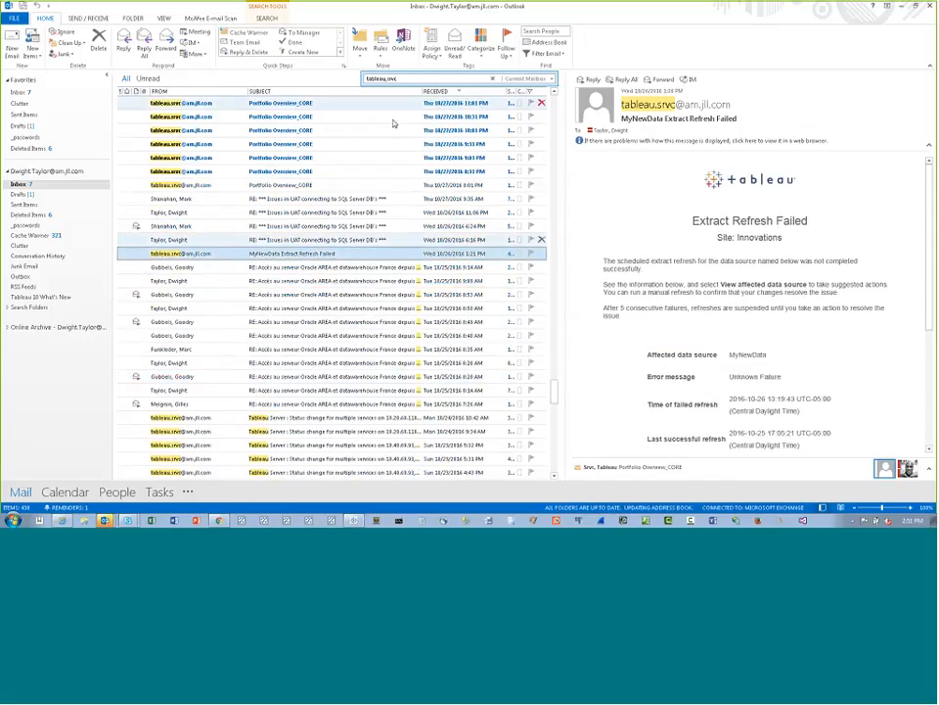
pyautogui.doubleClick(356, 254)
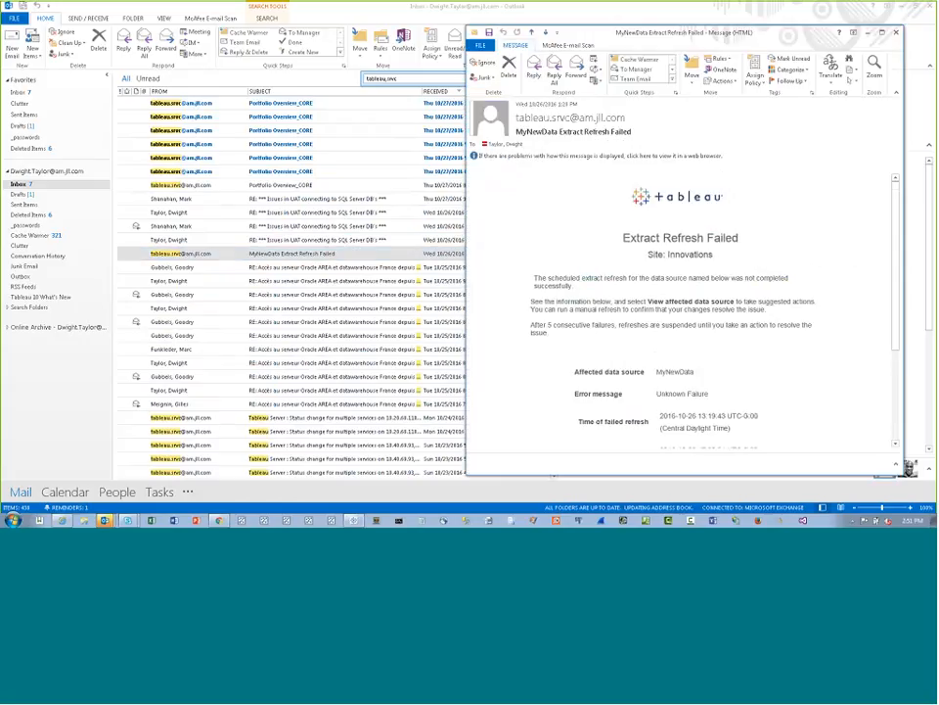
pyautogui.click(881, 32)
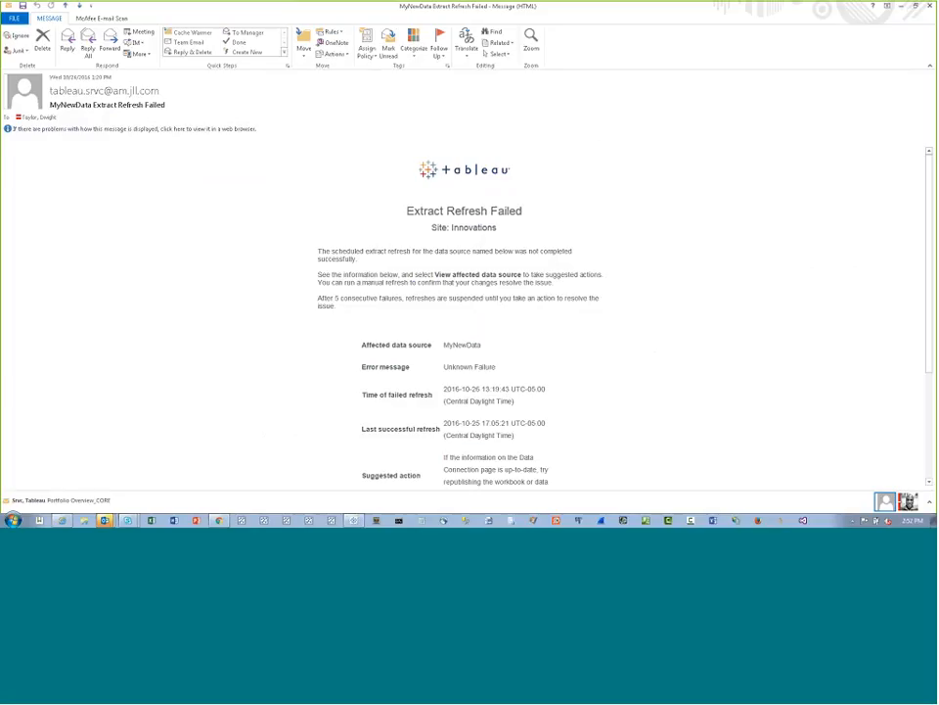
# Highlight the message's heading, site name and note about suspending refreshes after 5 consecutive failures while reading them
pyautogui.moveTo(407, 210); pyautogui.dragTo(524, 210)
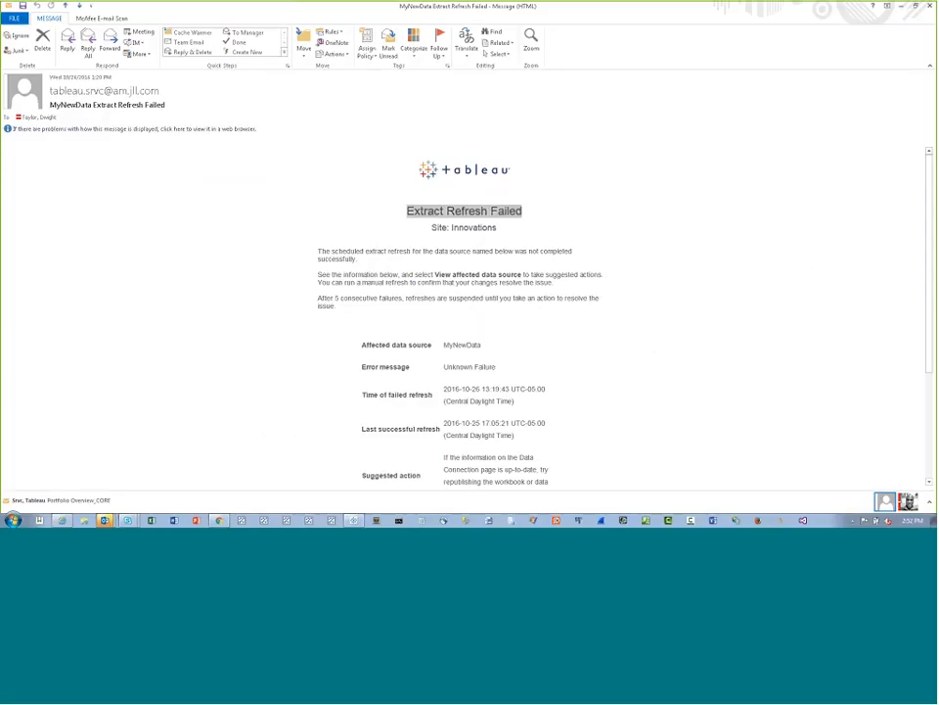
pyautogui.click(548, 197)
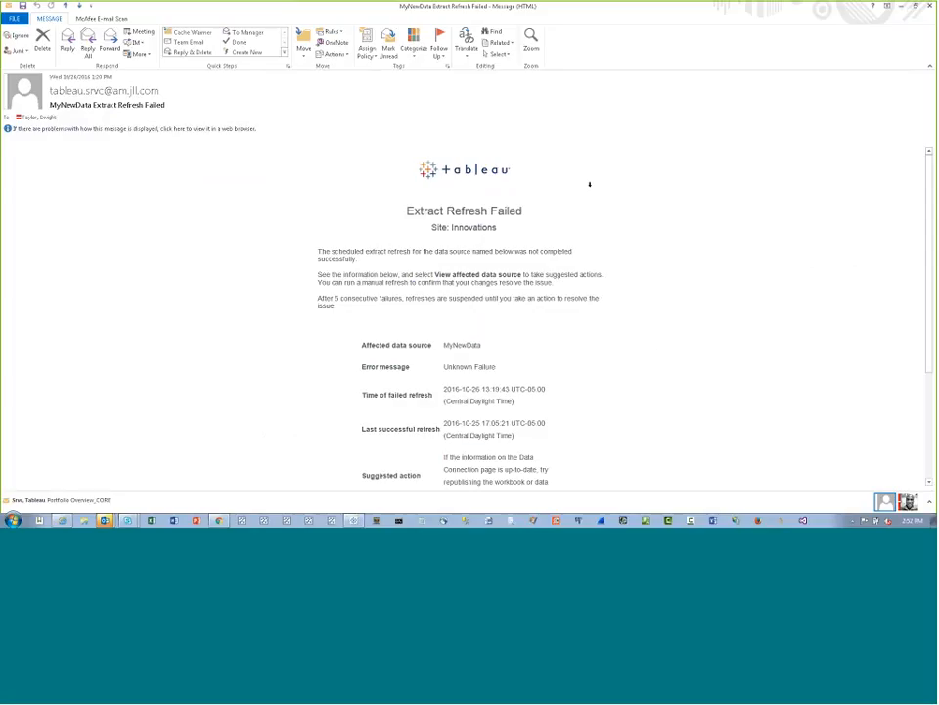
pyautogui.moveTo(447, 227)
pyautogui.mouseDown()
pyautogui.moveTo(493, 228)
pyautogui.moveTo(449, 227)
pyautogui.mouseUp()
pyautogui.click(500, 226)
pyautogui.hotkey('ctrl', 'a')
pyautogui.tripleClick(317, 301)
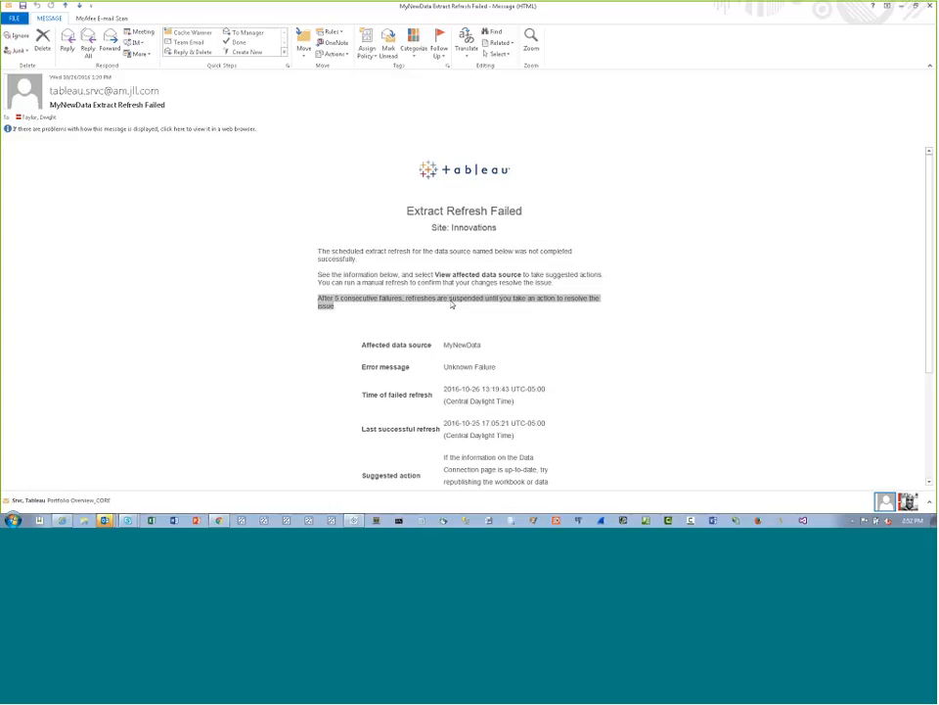
pyautogui.click(453, 307)
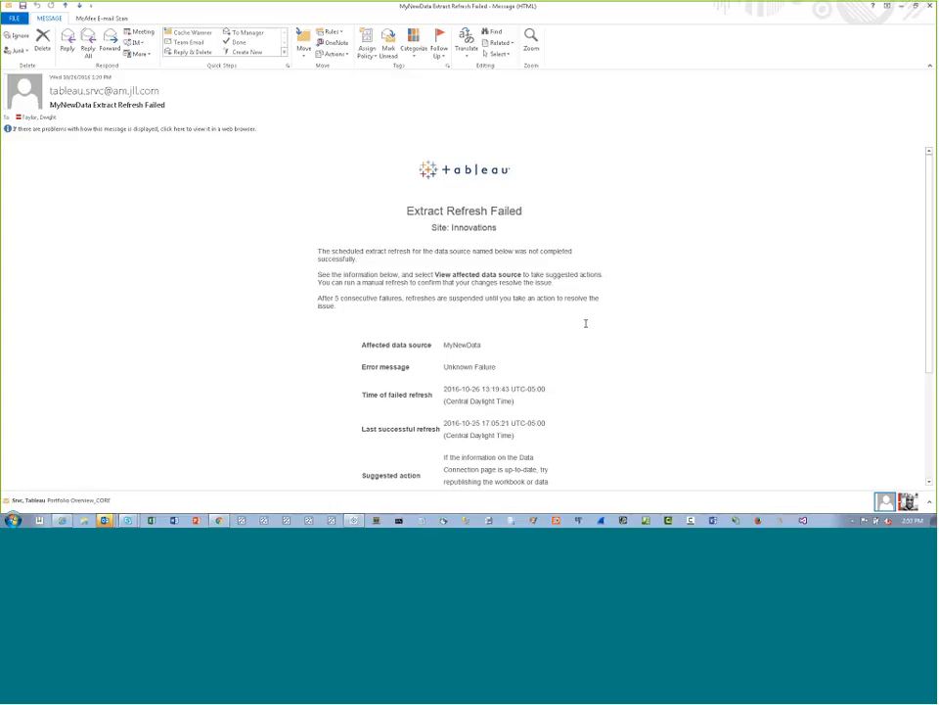
# Review the affected data source details in the message and highlight its error message
pyautogui.scroll(-3, 586, 323)
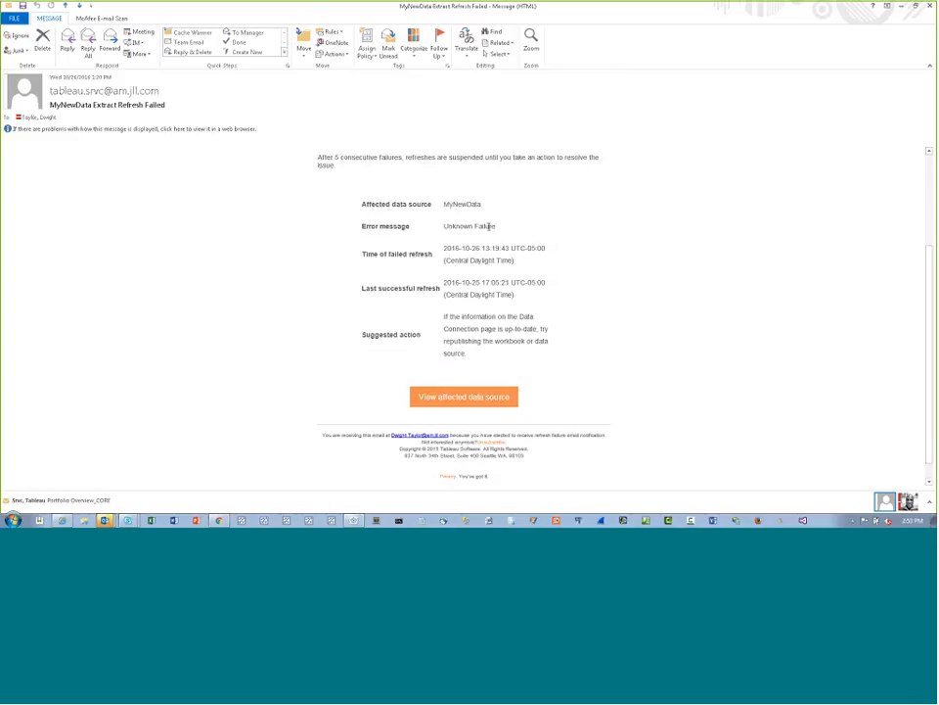
pyautogui.tripleClick(489, 226)
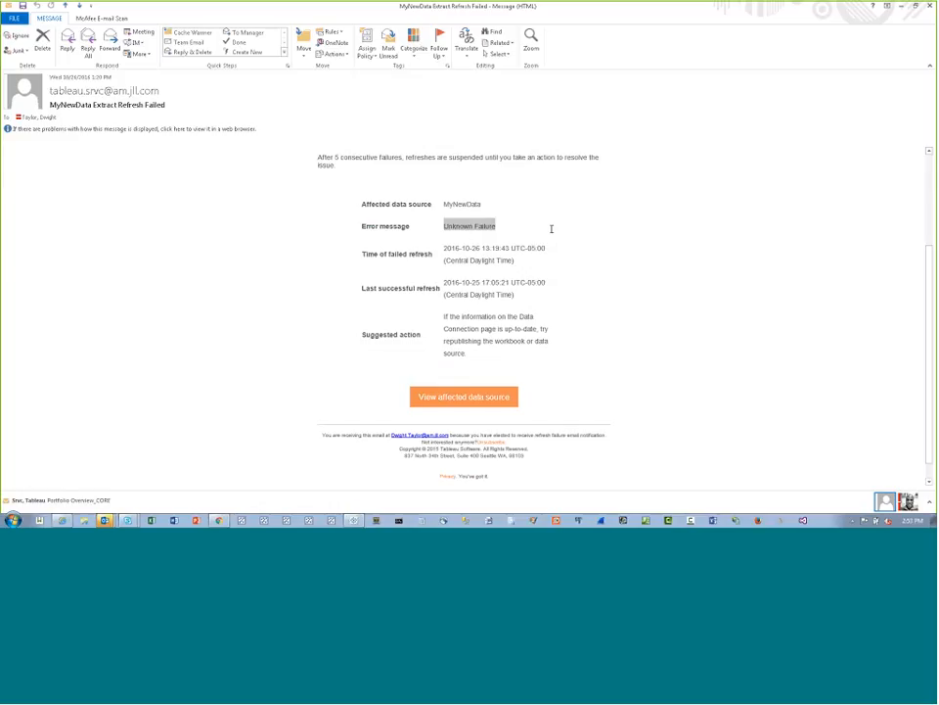
pyautogui.click(491, 222)
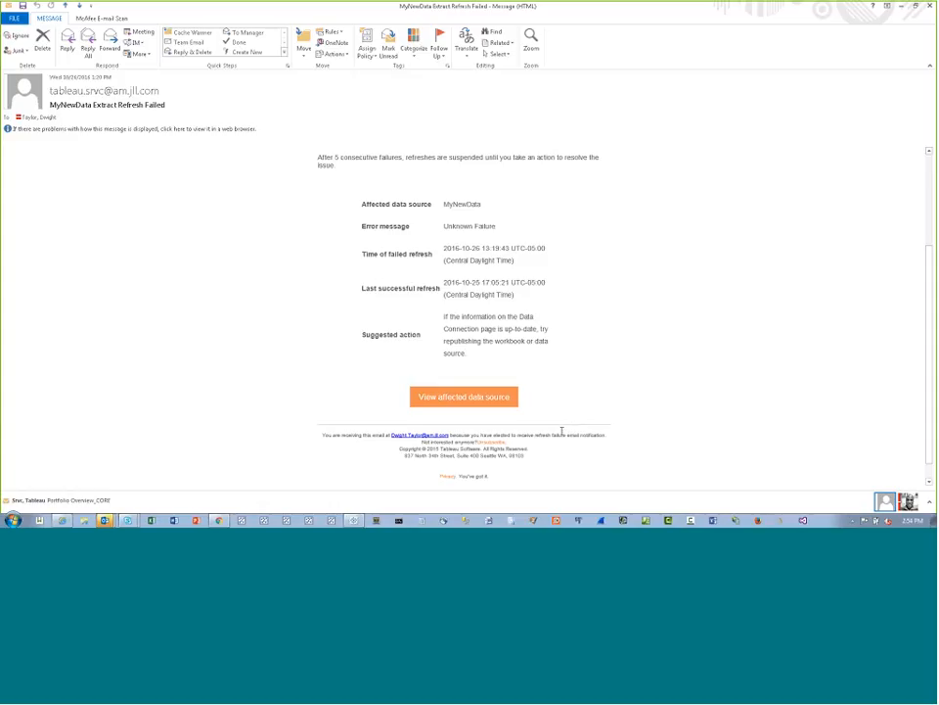
# Follow the e-mail's unsubscribe link, review the refresh-failure notification option in My Account Settings and return to the site's content
pyautogui.click(494, 446)
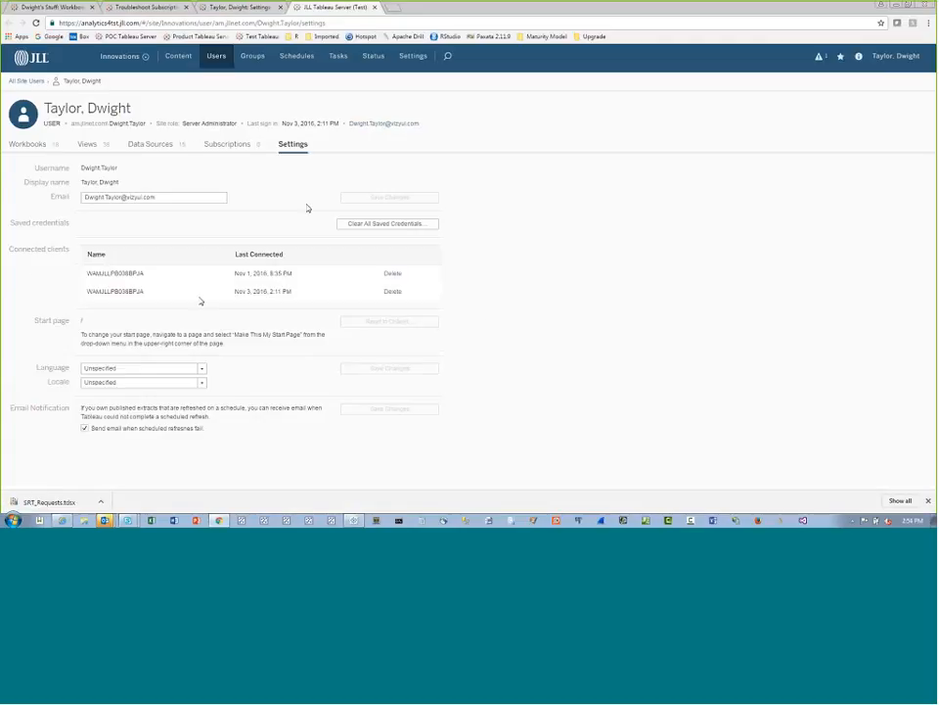
pyautogui.click(902, 56)
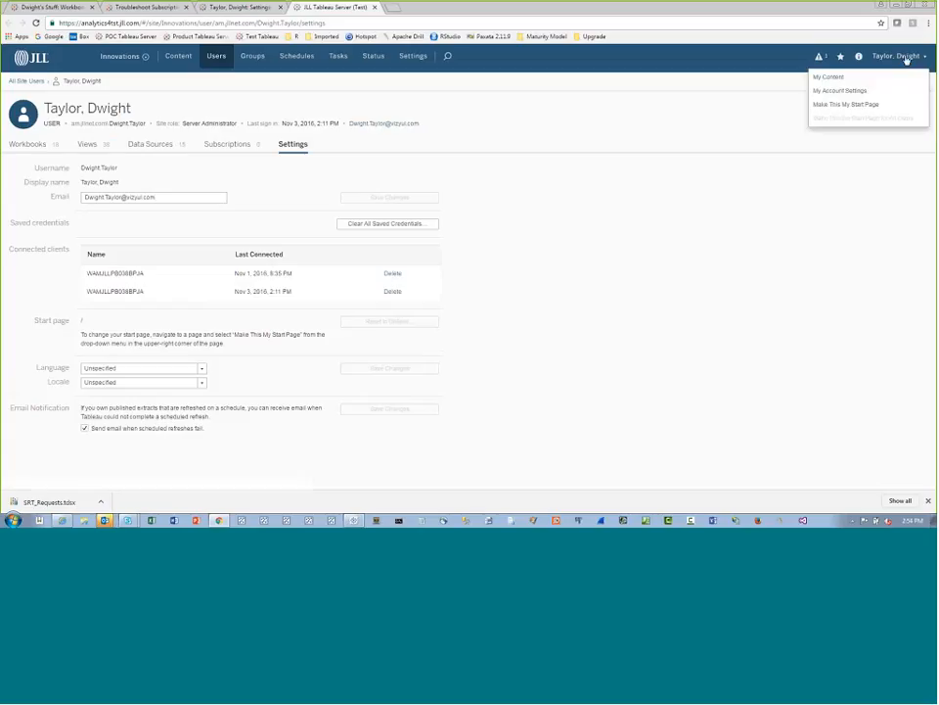
pyautogui.click(839, 91)
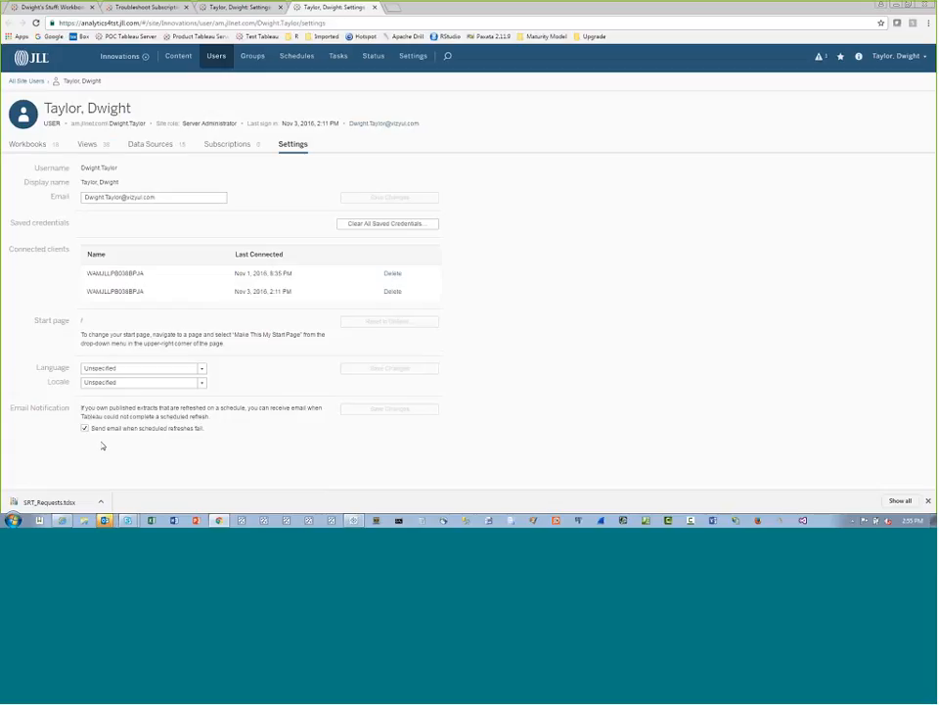
pyautogui.click(180, 56)
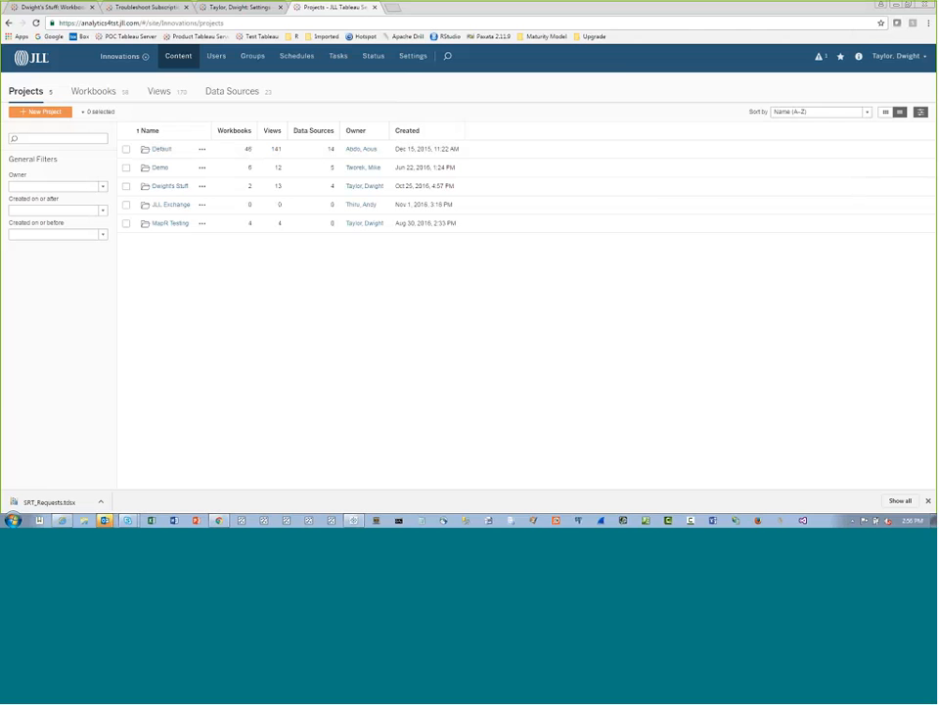
# Switch to Tableau Desktop, open the Highlighter sheet and preview individual products with the Product Name highlighter
pyautogui.click(353, 520)
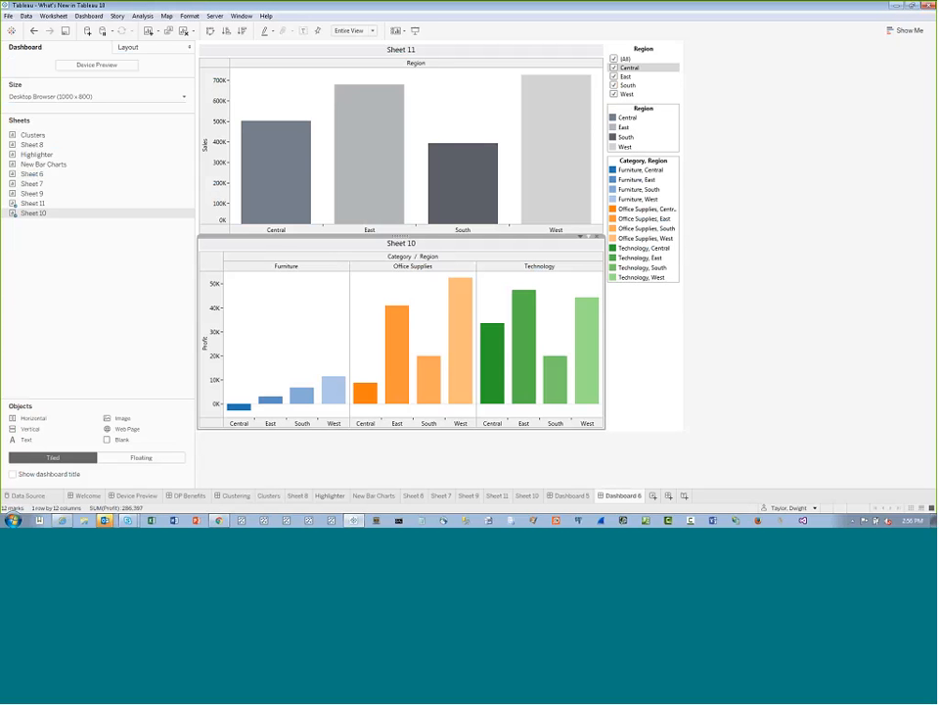
pyautogui.click(330, 495)
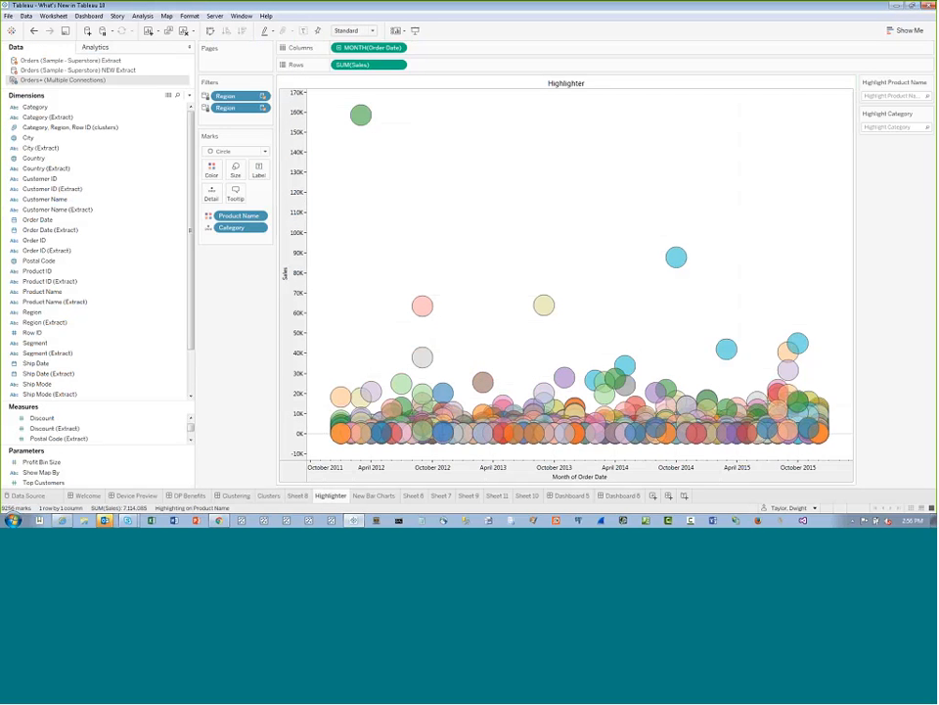
pyautogui.click(892, 95)
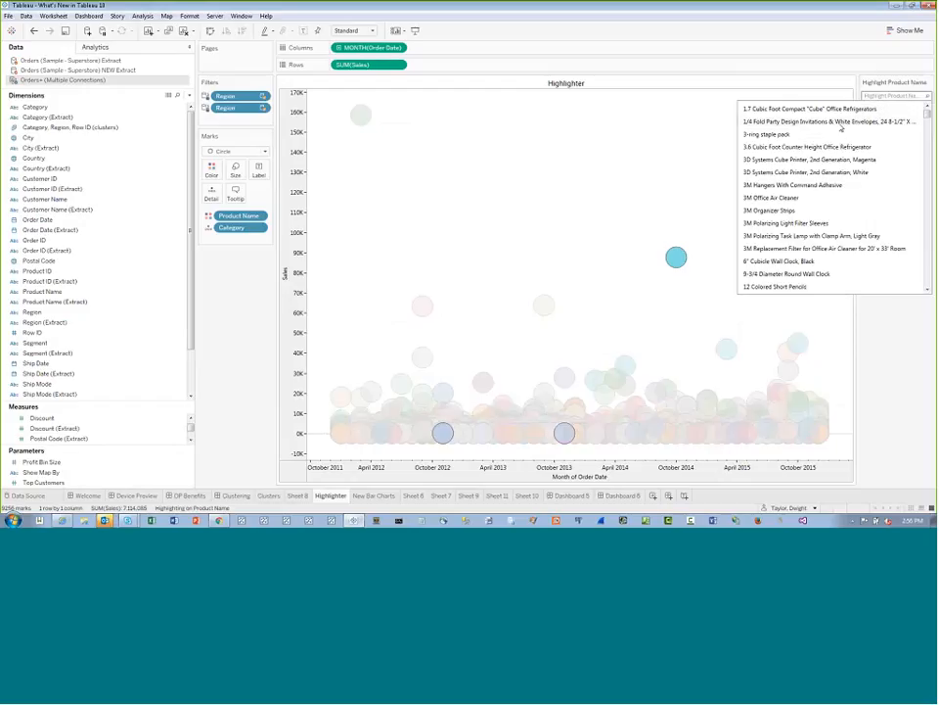
pyautogui.click(885, 96)
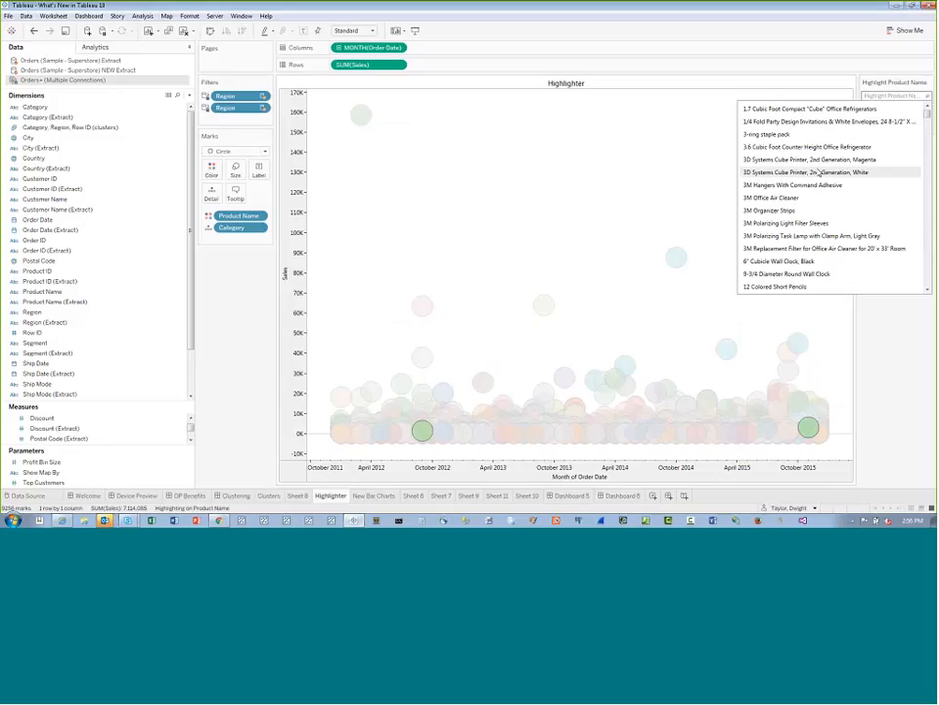
pyautogui.click(926, 92)
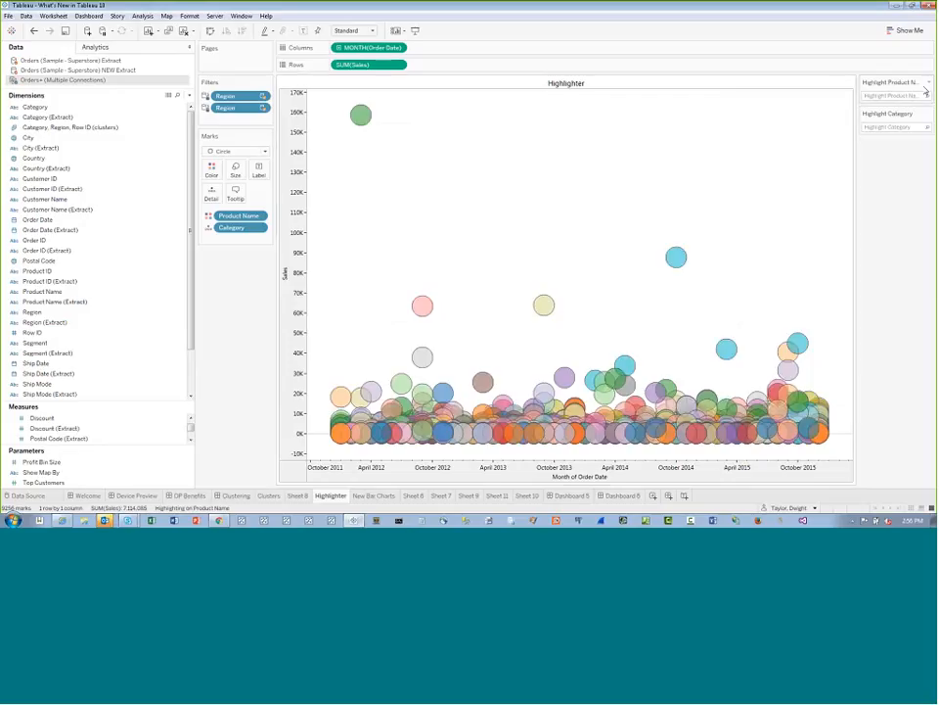
# Check the Product Name highlighter's card options and browse its product list to preview highlighted marks
pyautogui.click(928, 83)
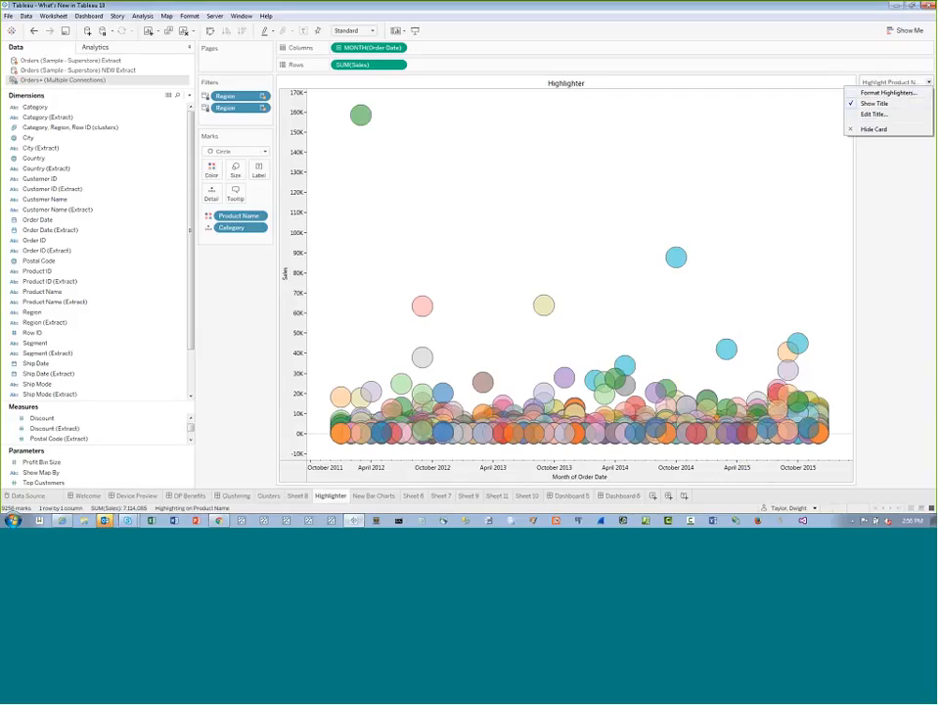
pyautogui.click(929, 83)
pyautogui.click(929, 83)
pyautogui.click(928, 84)
pyautogui.click(890, 96)
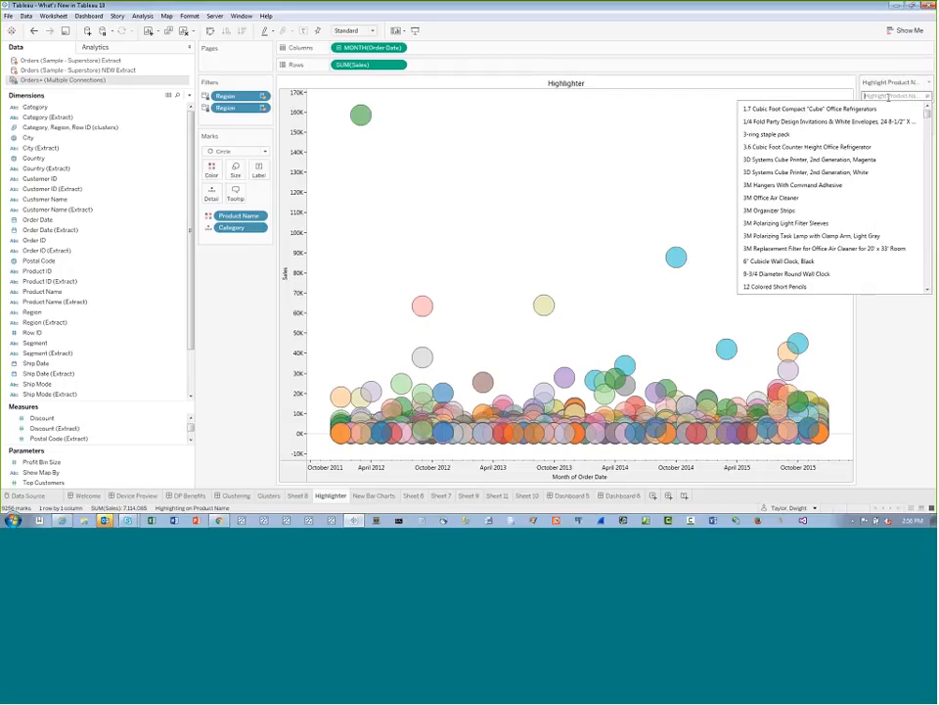
pyautogui.scroll(-1, 778, 264)
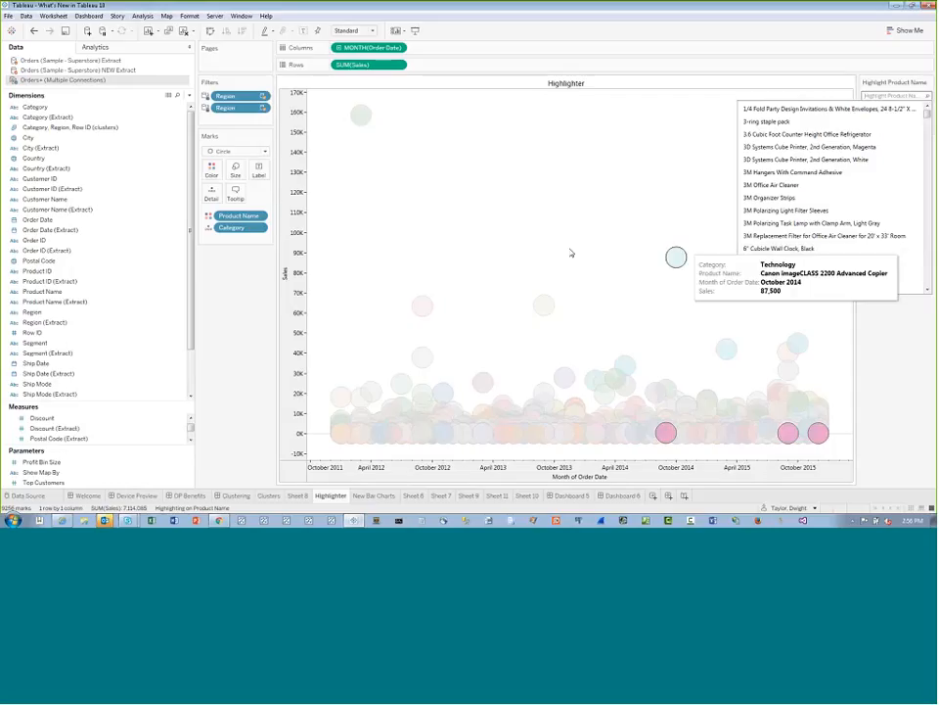
# Show a filter for Product Name from the Marks card and display it as Multiple Values (dropdown)
pyautogui.rightClick(241, 216)
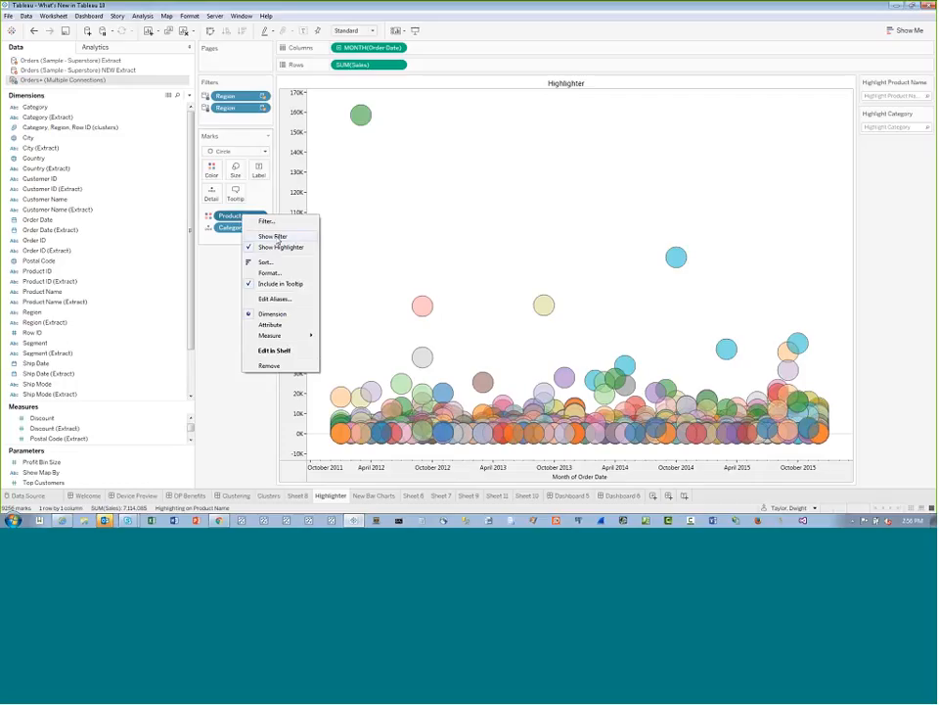
pyautogui.click(273, 236)
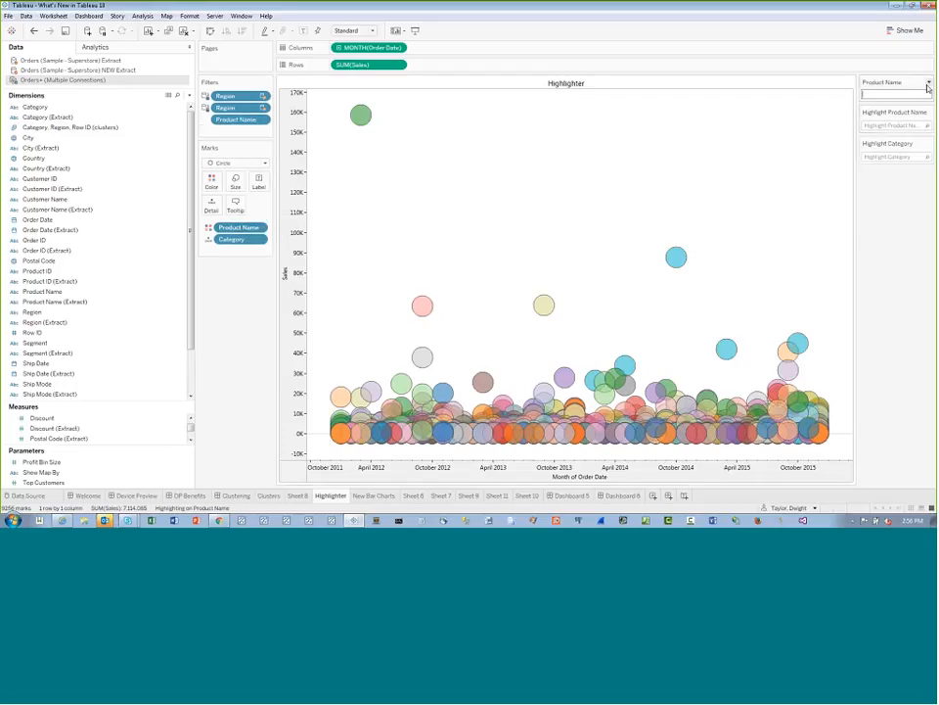
pyautogui.click(929, 83)
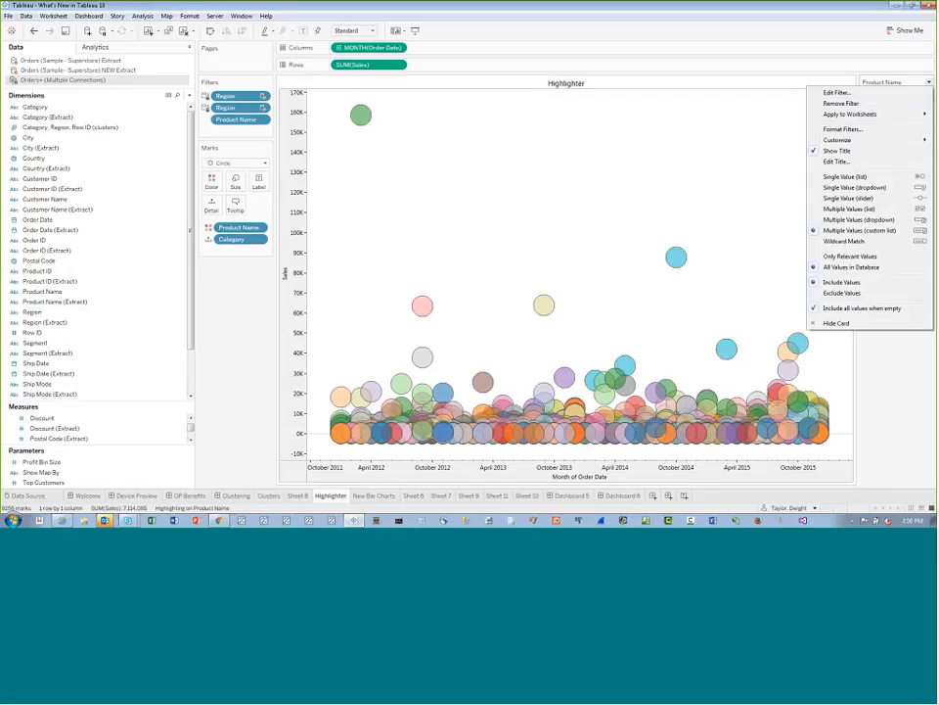
pyautogui.click(857, 224)
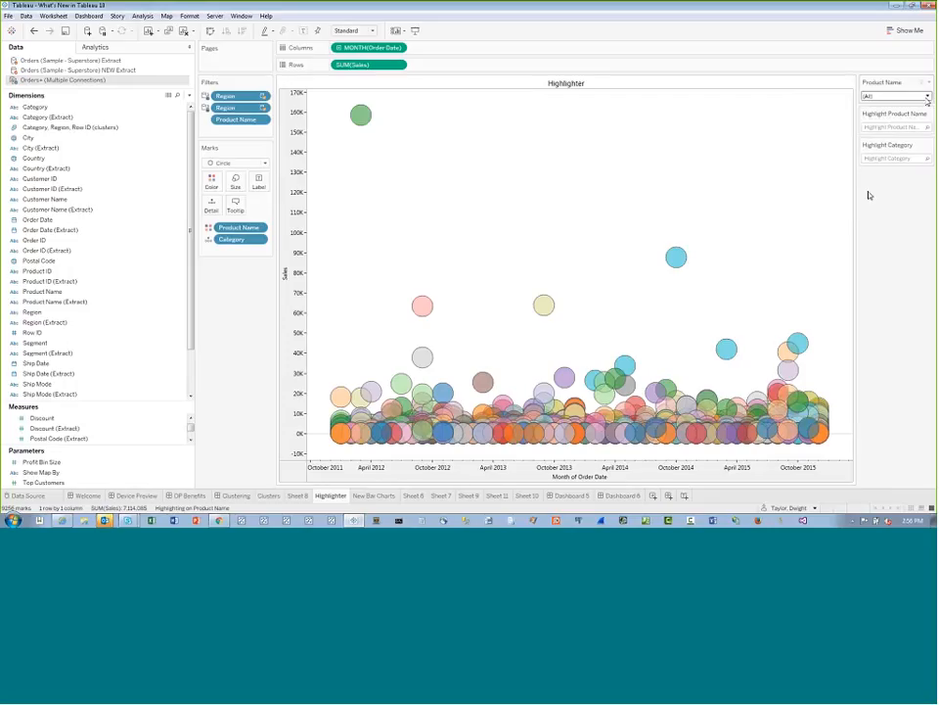
# Clear all products in the filter and include the 3.6 Cubic Foot Counter Height Office Refrigerator and the magenta 3D Systems Cube Printer
pyautogui.click(927, 96)
pyautogui.click(817, 115)
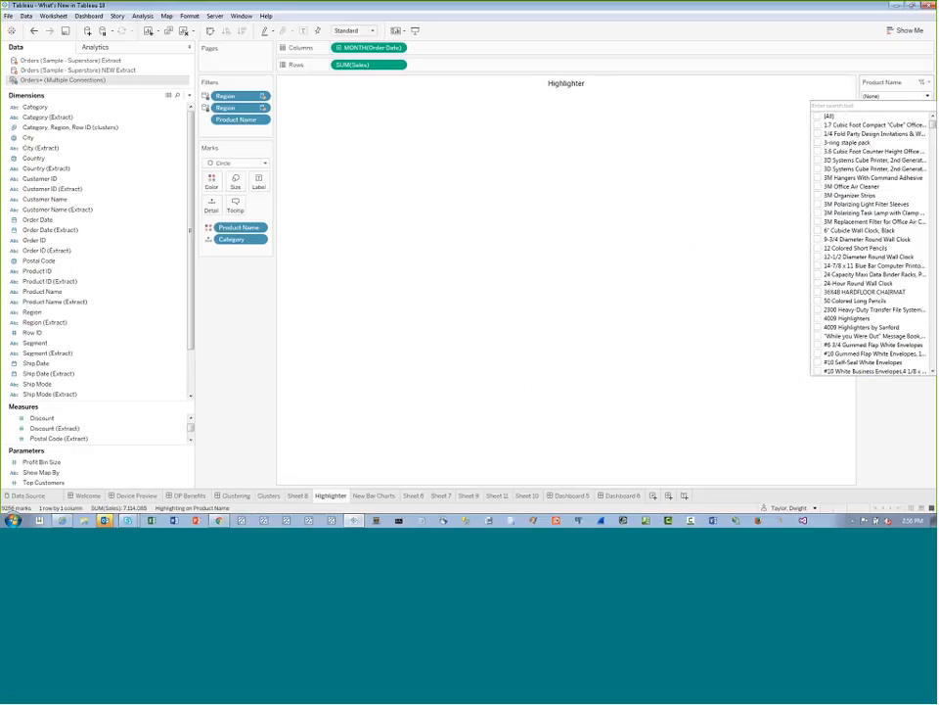
pyautogui.click(817, 151)
pyautogui.click(817, 159)
pyautogui.click(817, 186)
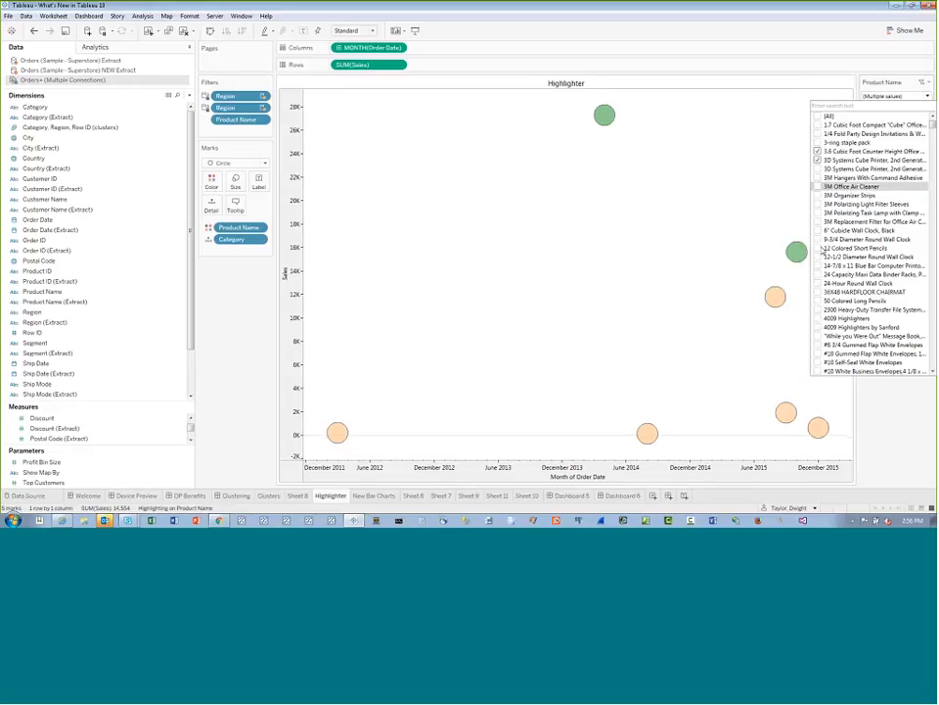
# Add 12 Colored Short Pencils, the 9-3/4 Diameter Round Wall Clock and the 3M replacement filter, task lamp, light filter sleeves and organizer strips
pyautogui.click(817, 247)
pyautogui.click(817, 239)
pyautogui.click(817, 221)
pyautogui.click(817, 212)
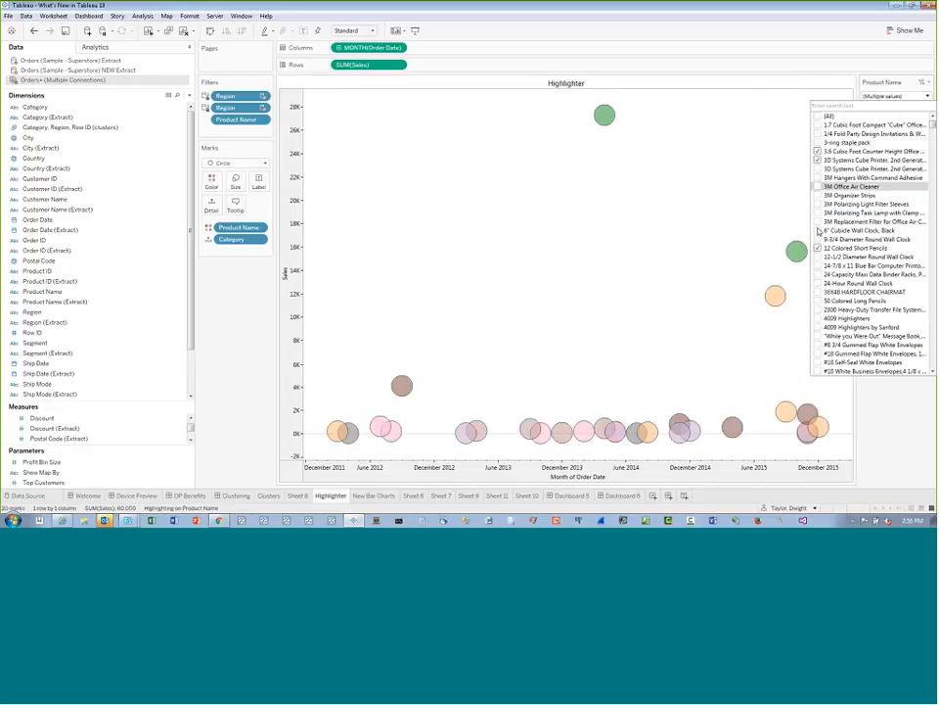
pyautogui.click(817, 204)
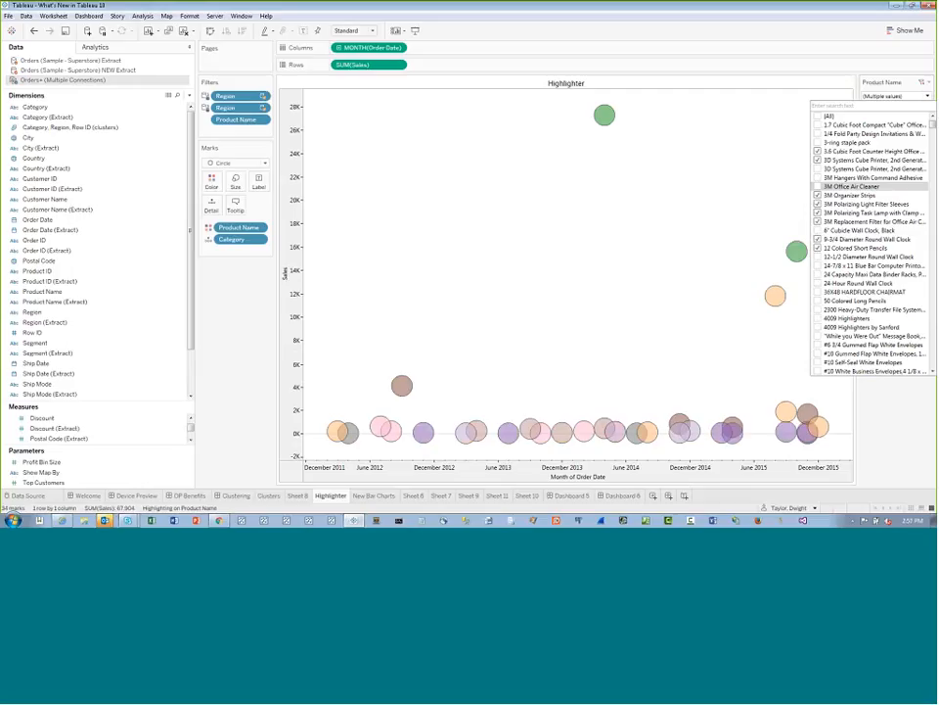
# Preview the filtered products in the Product Name highlighter, including 12 Colored Short Pencils, without choosing one
pyautogui.click(929, 97)
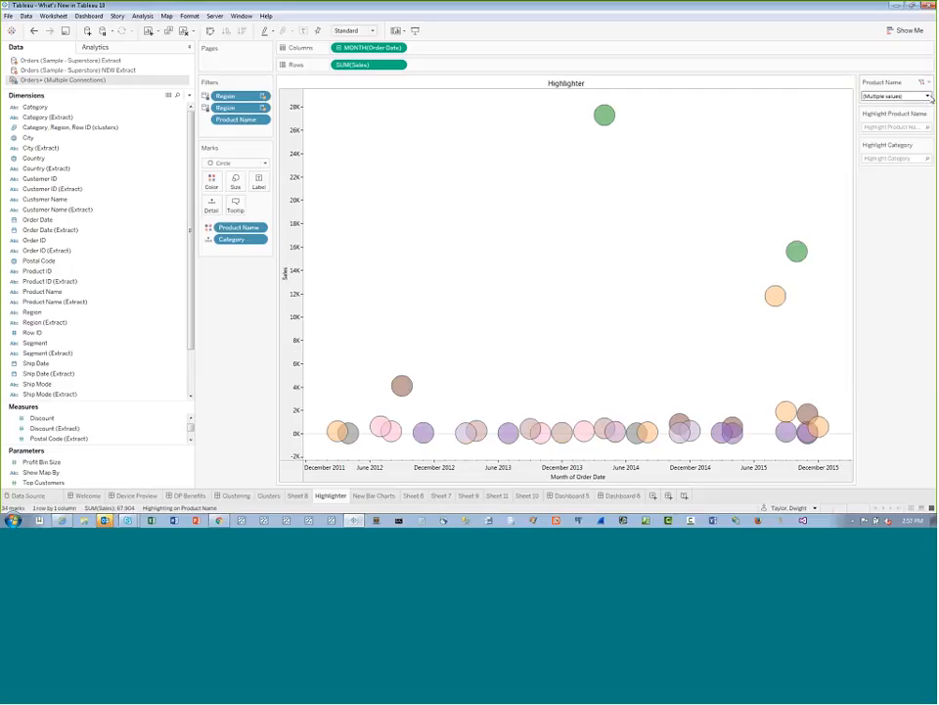
pyautogui.click(892, 127)
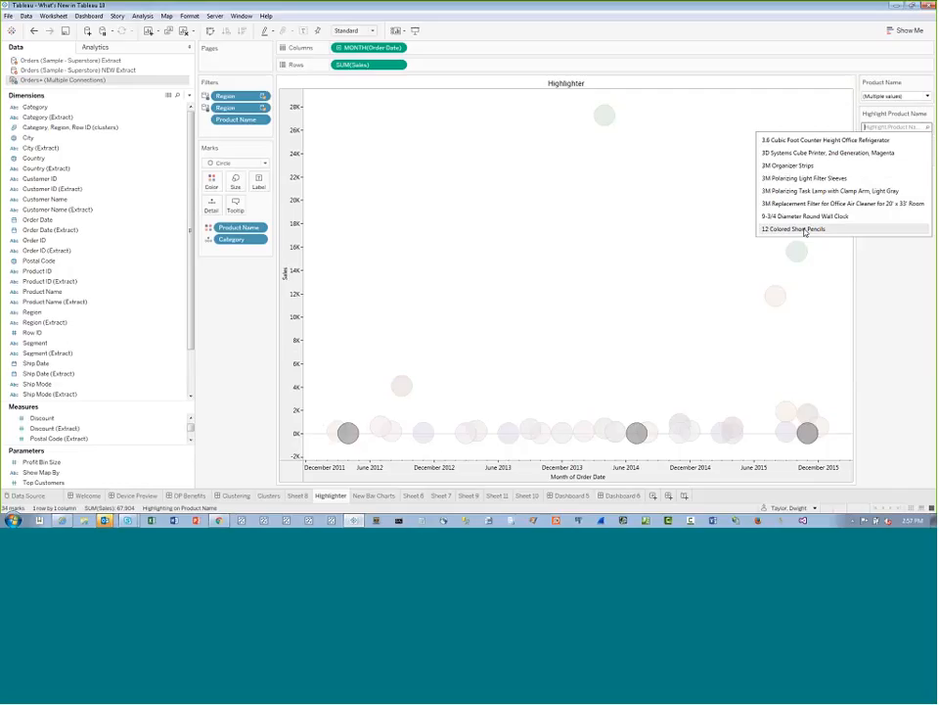
pyautogui.click(771, 104)
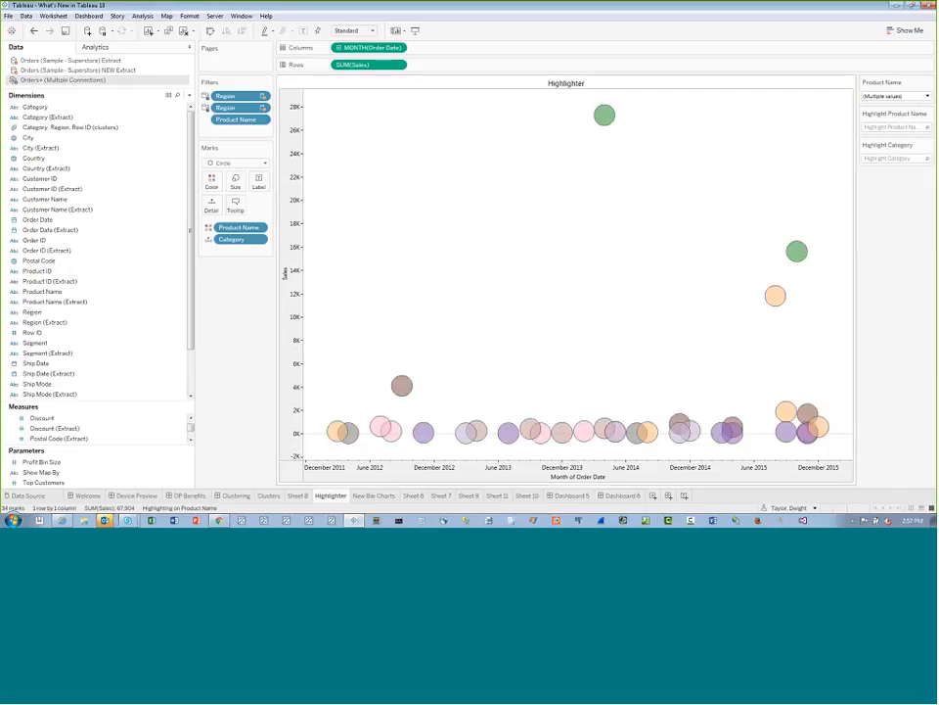
# Go from Dashboard 6 to Sheet 10, show a highlighter for the Category field and check its options
pyautogui.click(622, 495)
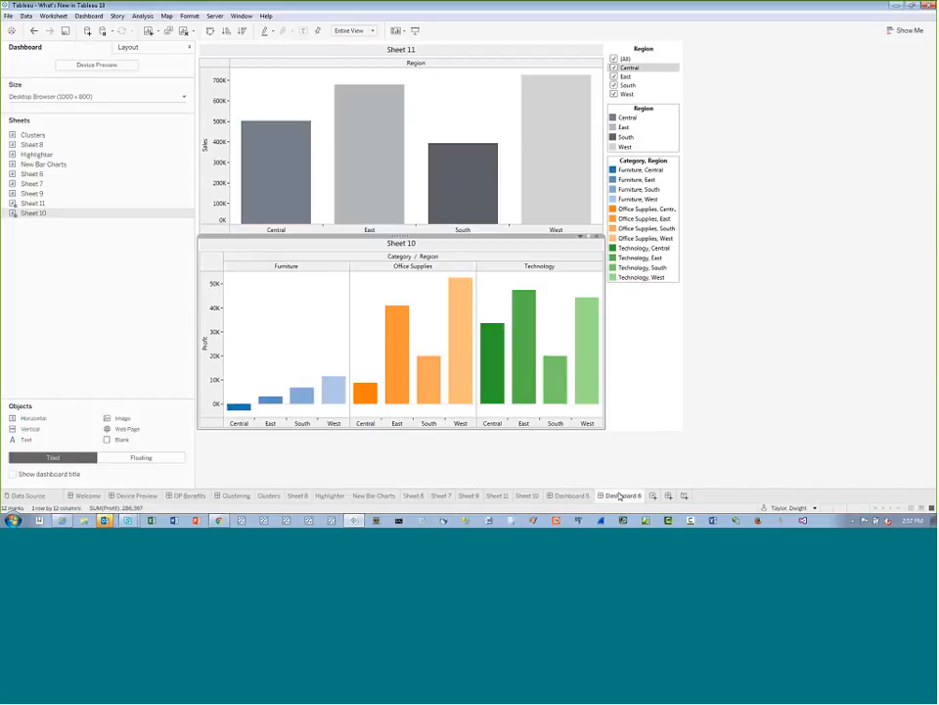
pyautogui.click(599, 241)
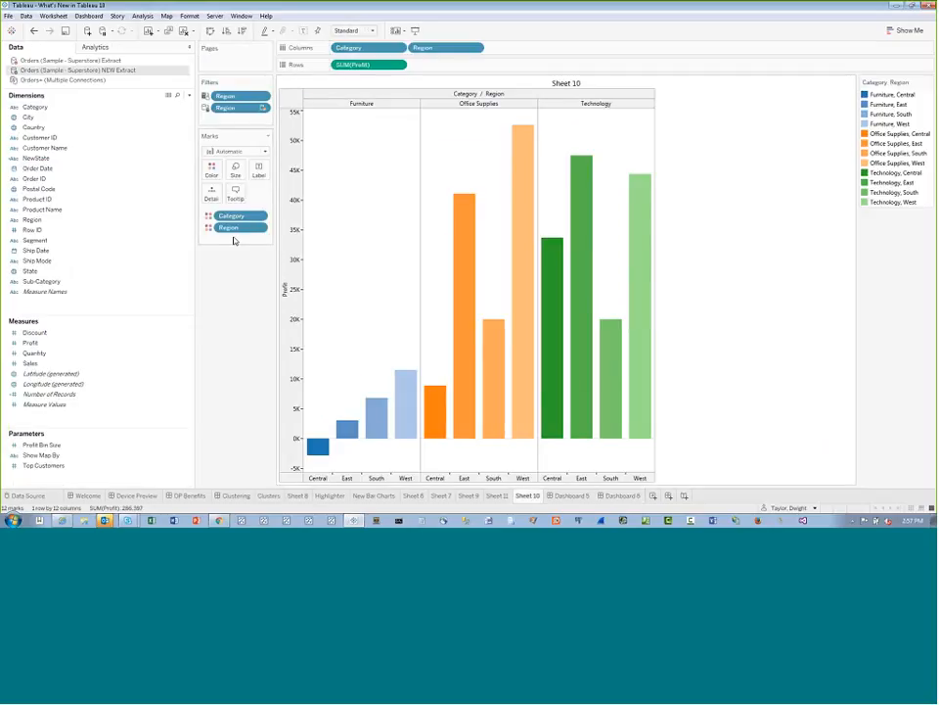
pyautogui.click(259, 215)
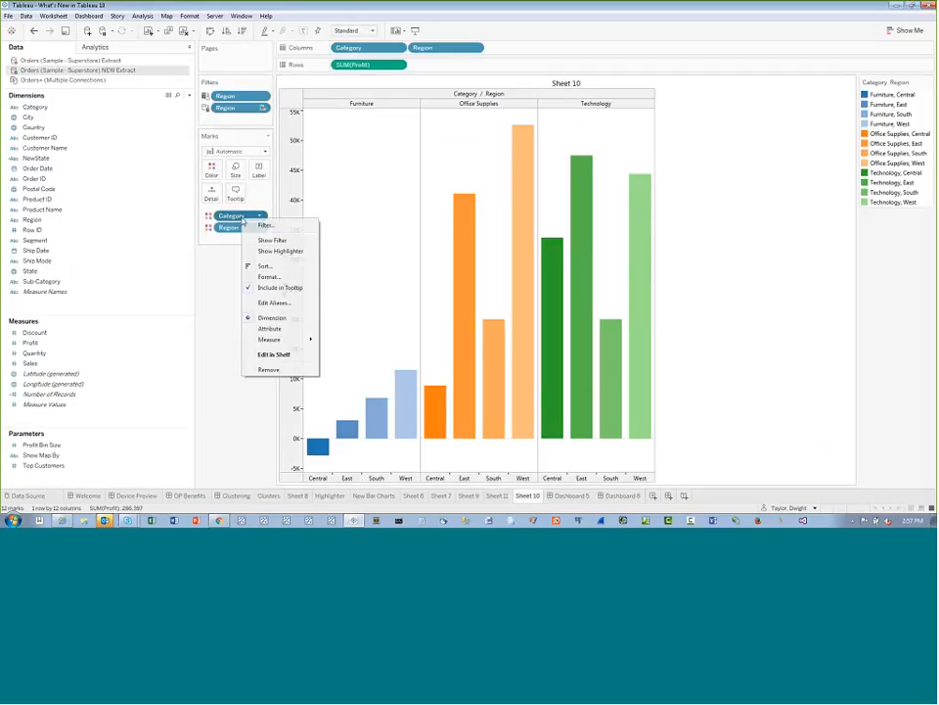
pyautogui.click(281, 250)
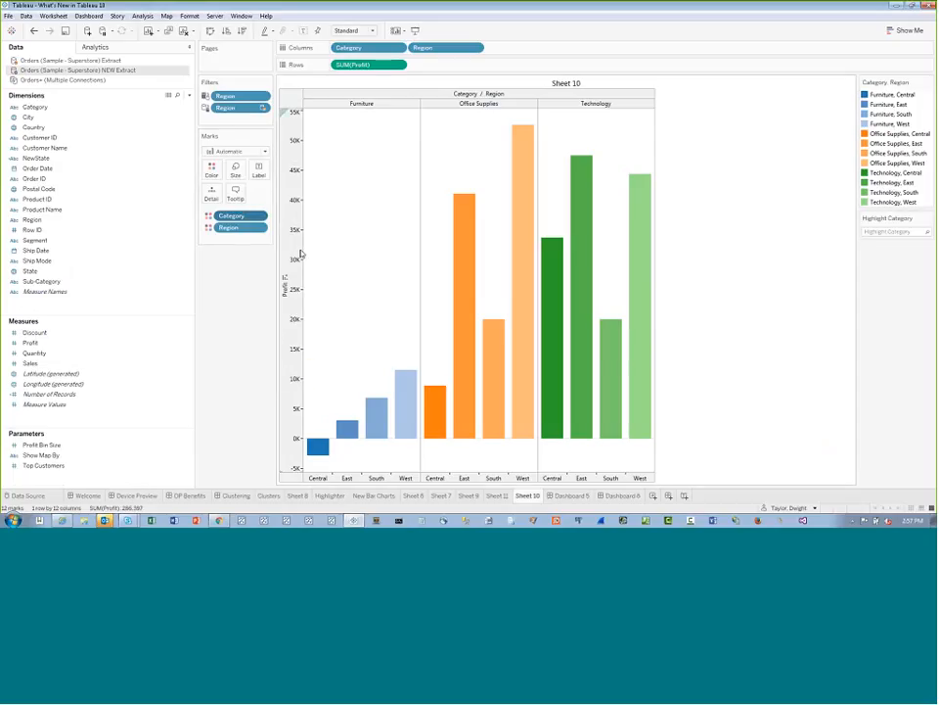
pyautogui.click(895, 231)
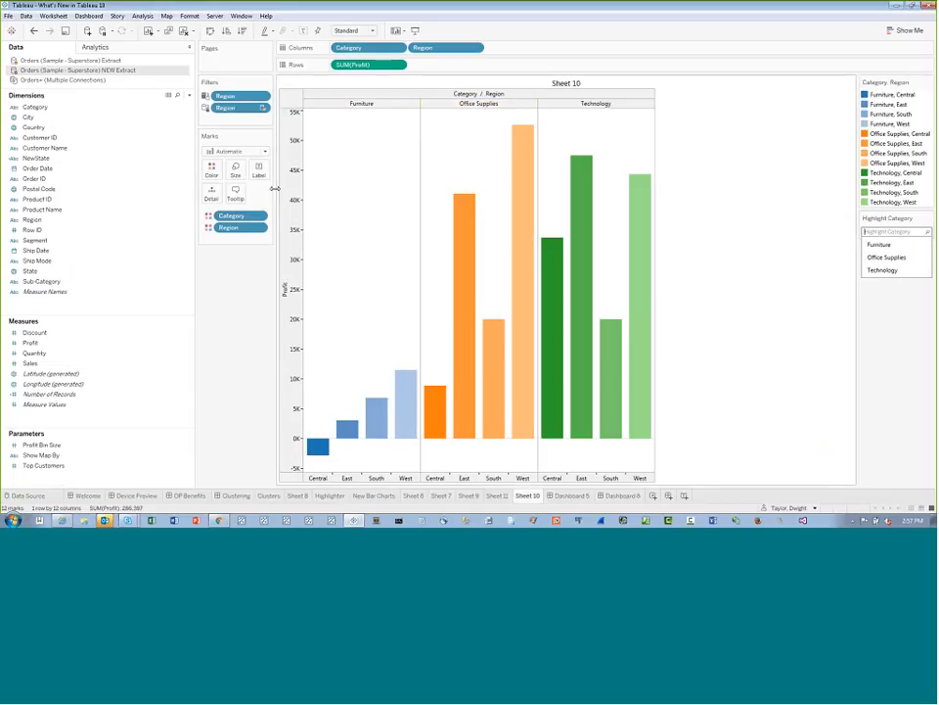
# Show a highlighter for the Region field on Sheet 10 and check its list of regions
pyautogui.rightClick(237, 228)
pyautogui.click(279, 259)
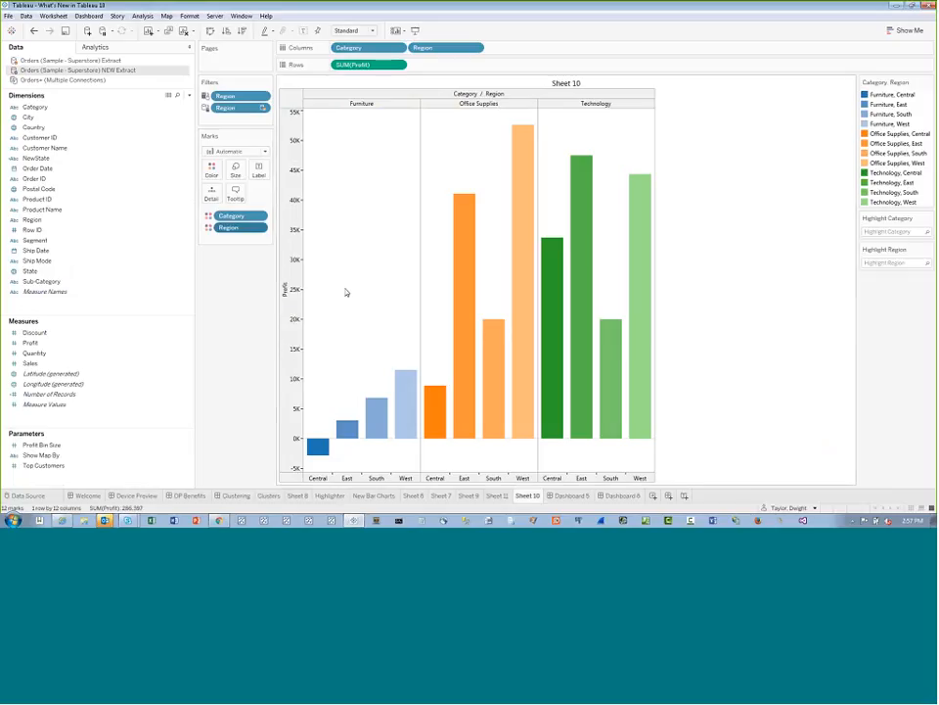
pyautogui.click(911, 262)
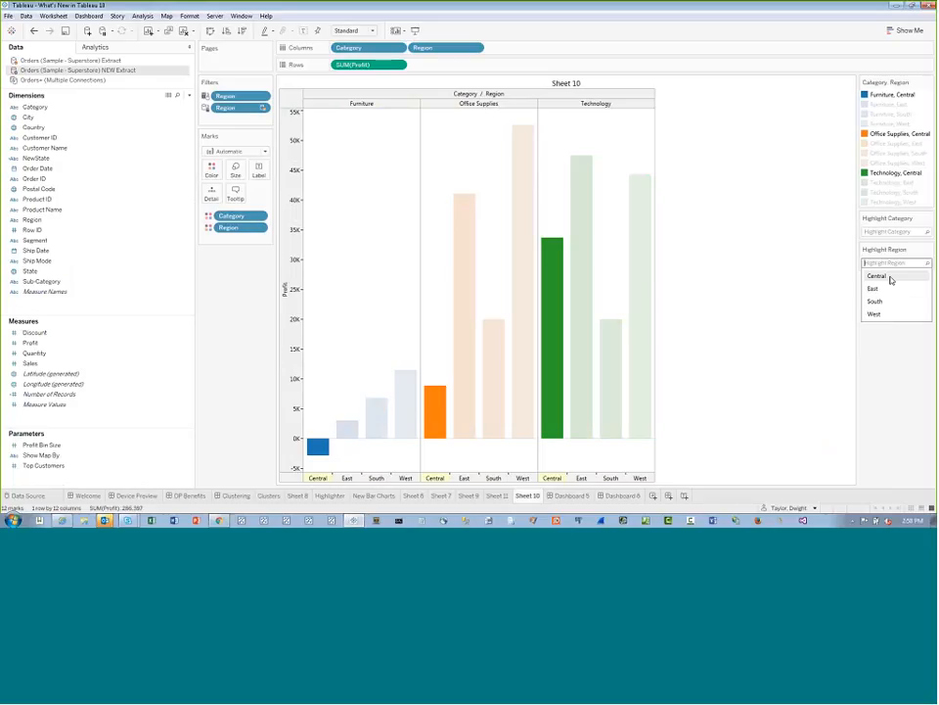
pyautogui.click(702, 5)
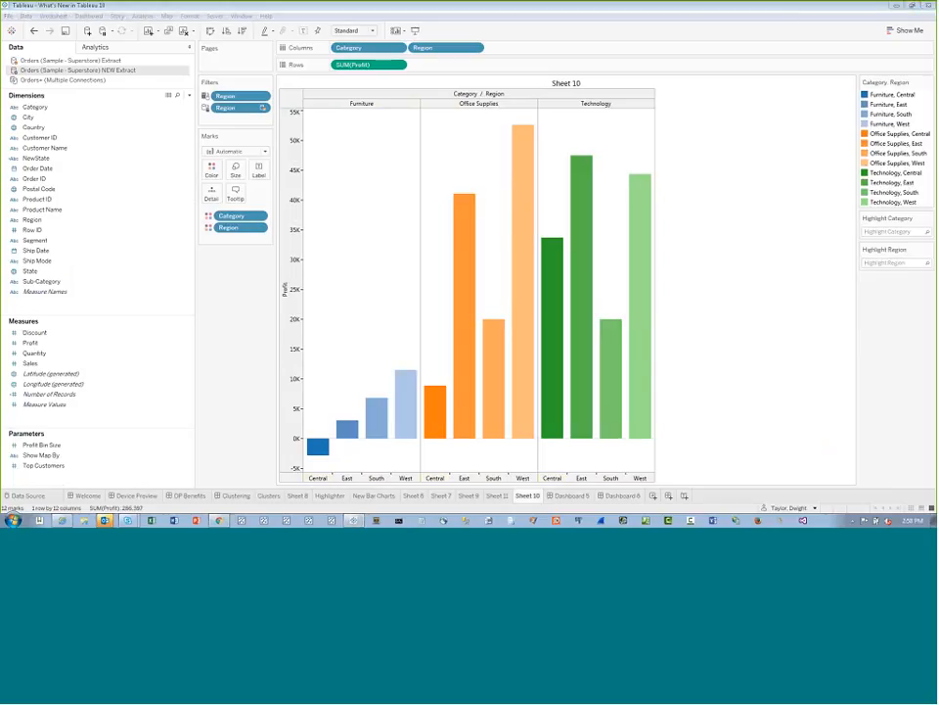